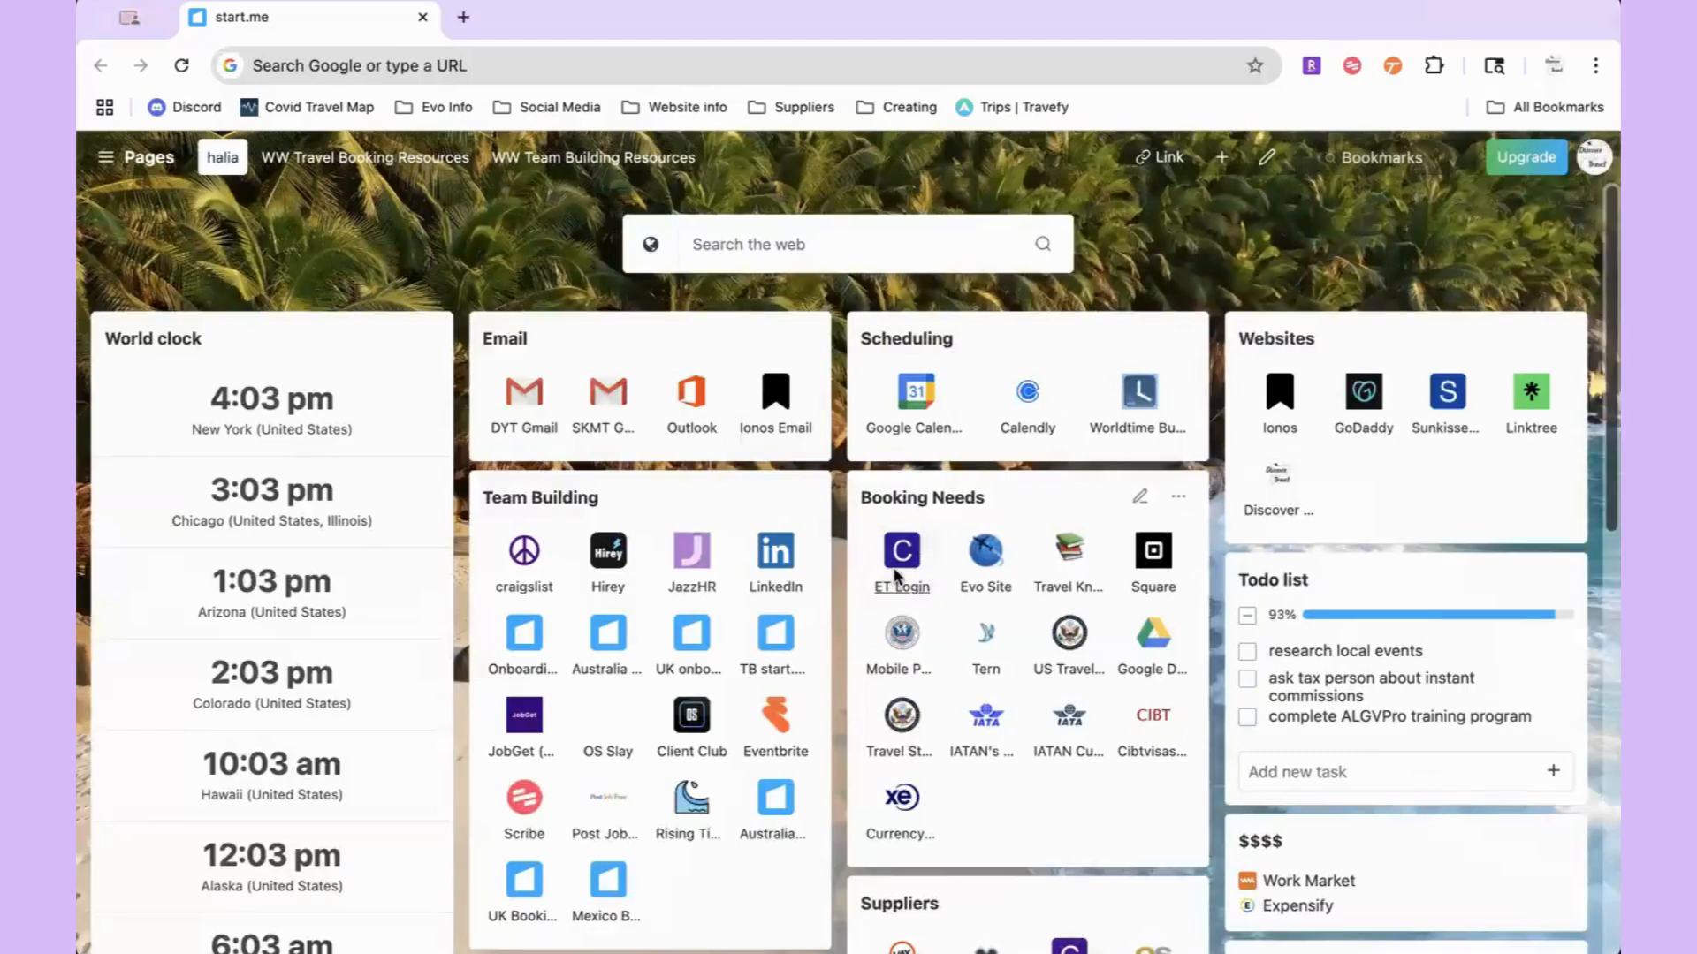
Step: Sign in to the Evolution Travel back office using the saved credentials
click(895, 576)
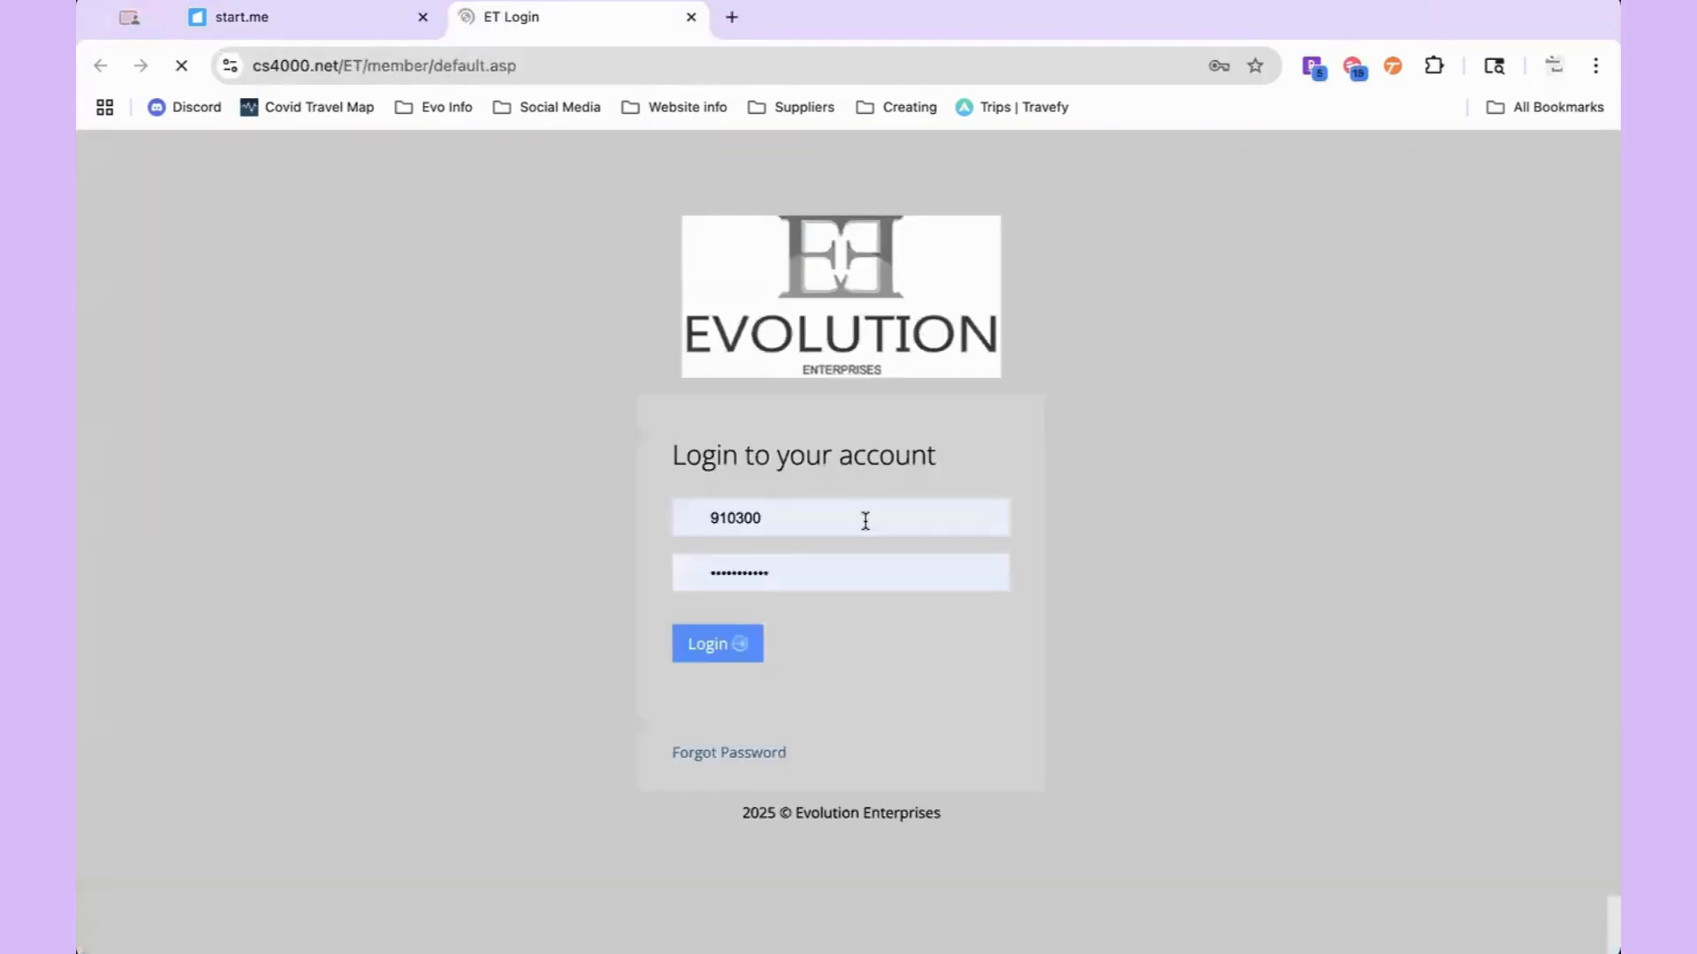
click(863, 519)
click(1045, 619)
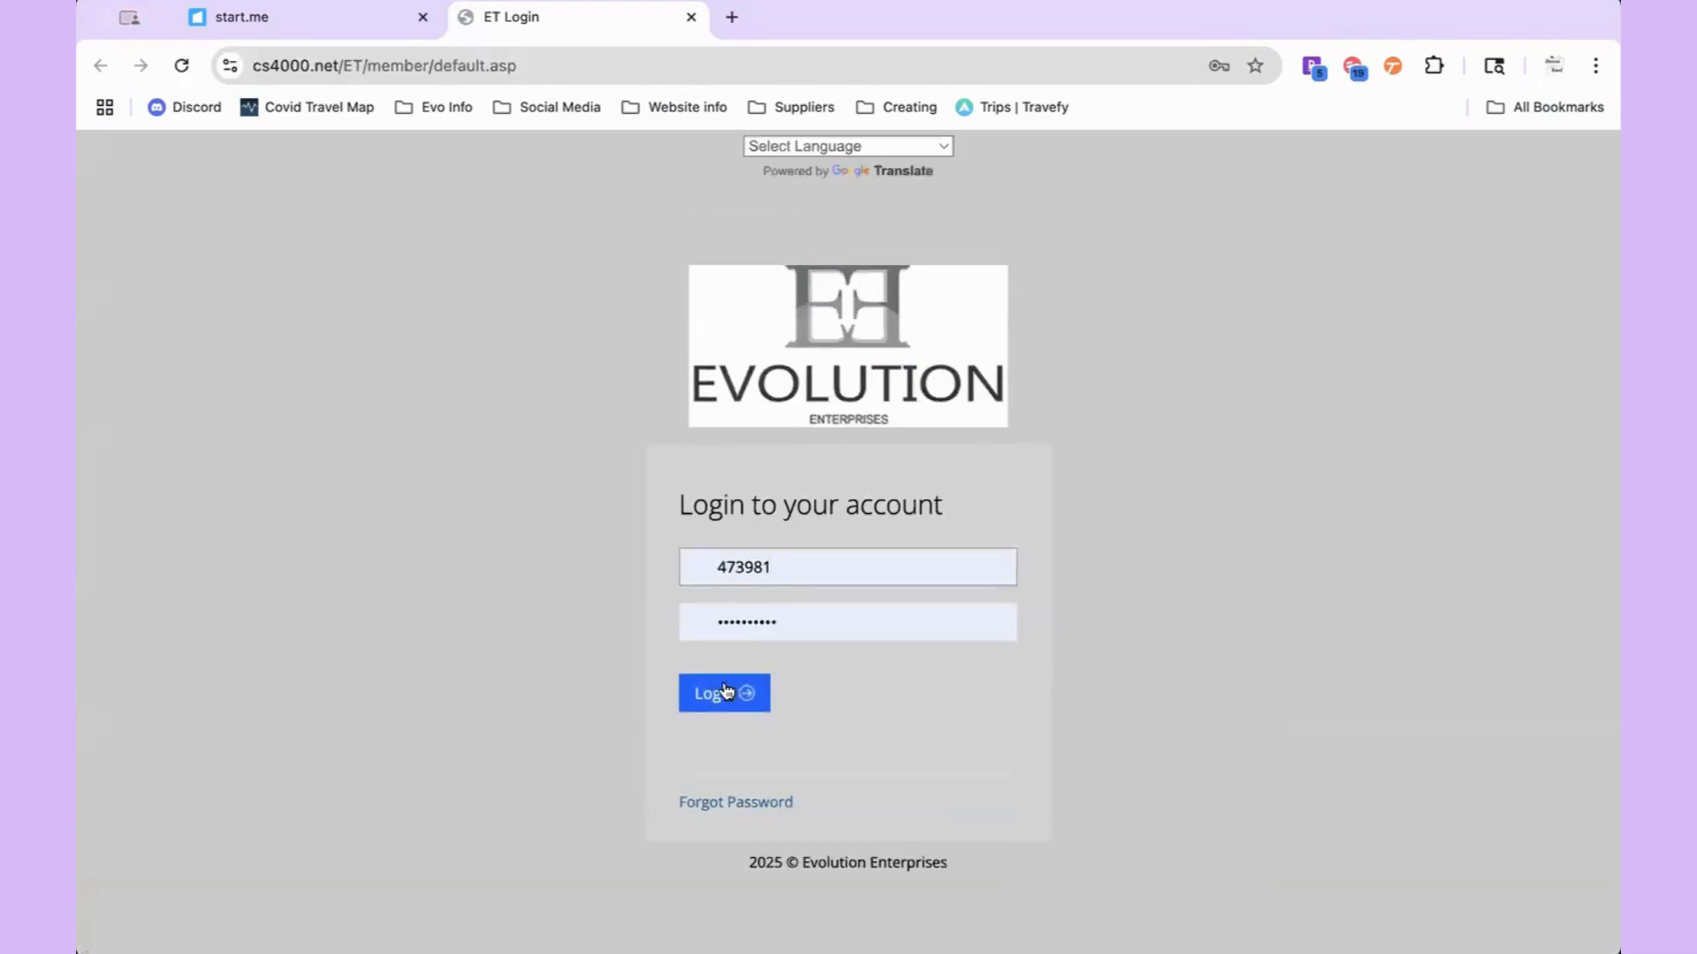
click(725, 694)
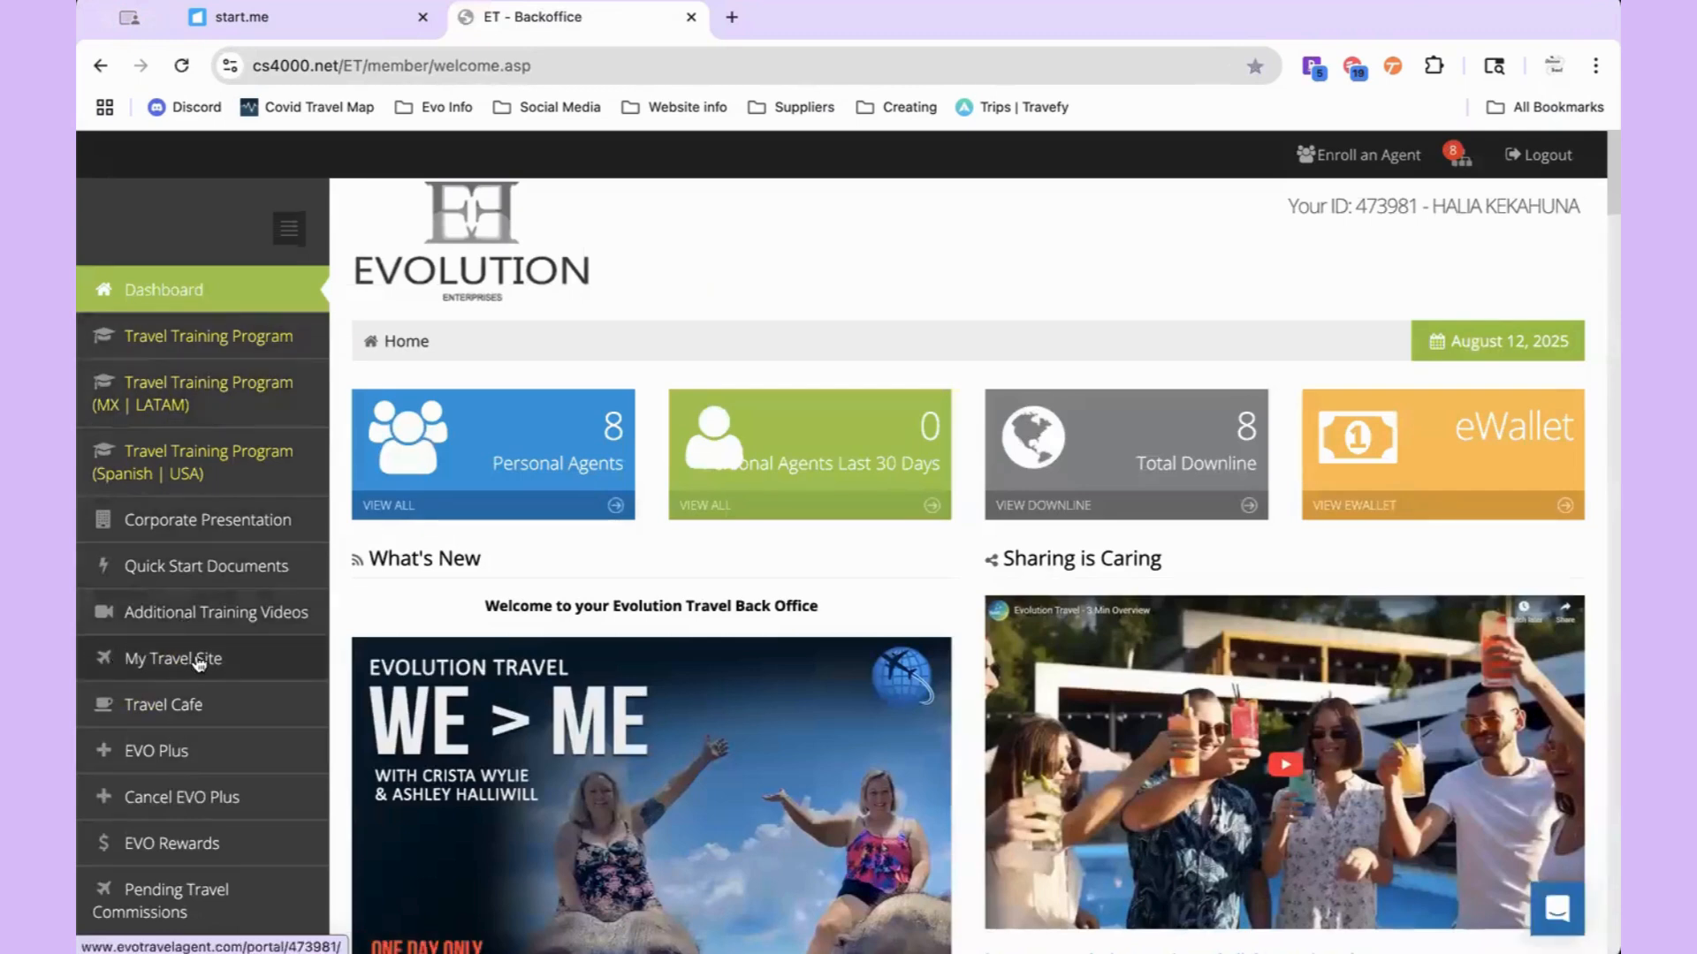
Step: Open the agent travel site, sign in with the saved agent ID, and go to My Booking Portal
click(212, 661)
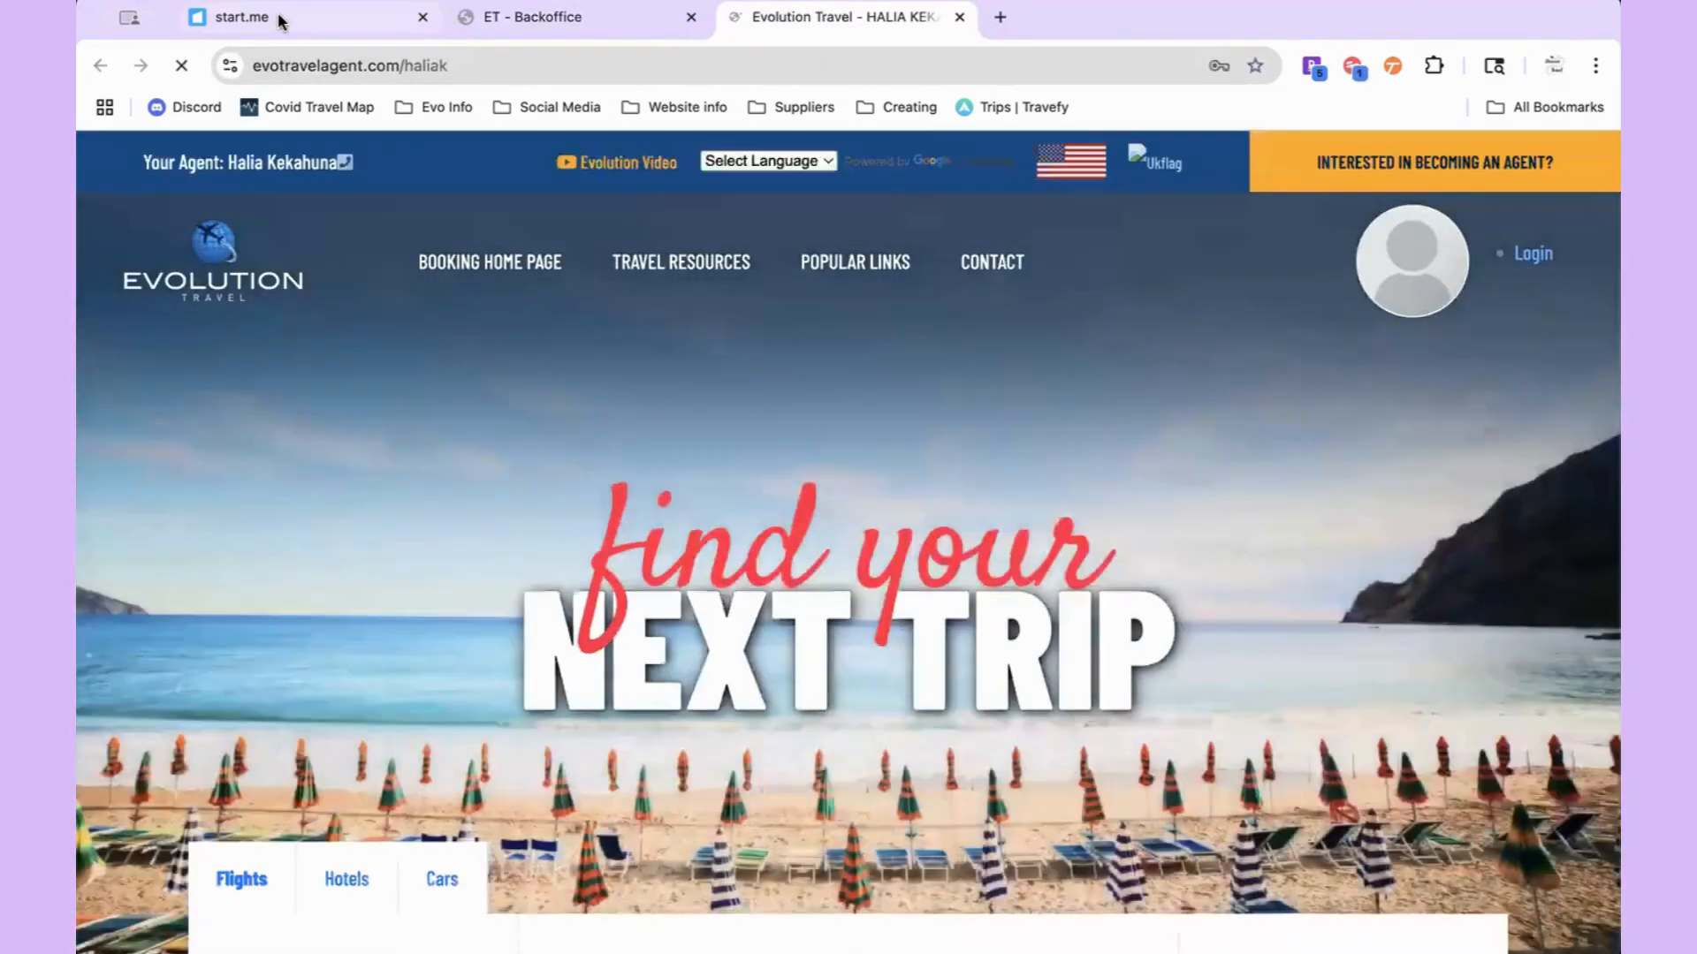
click(284, 23)
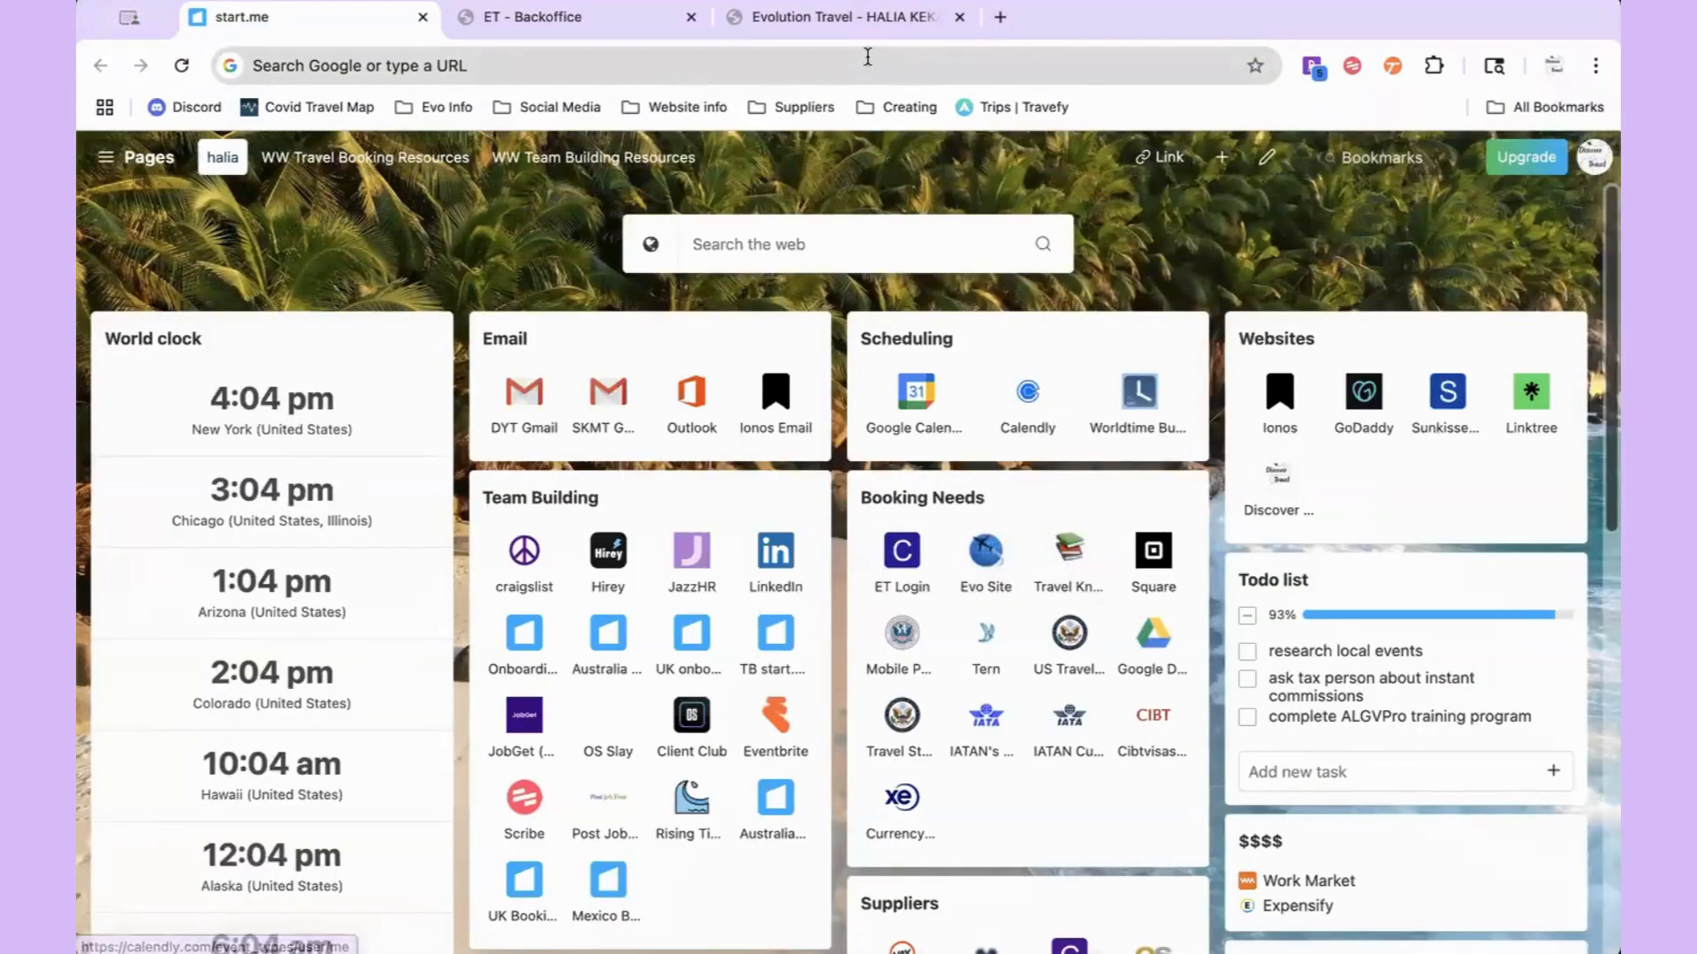
click(871, 27)
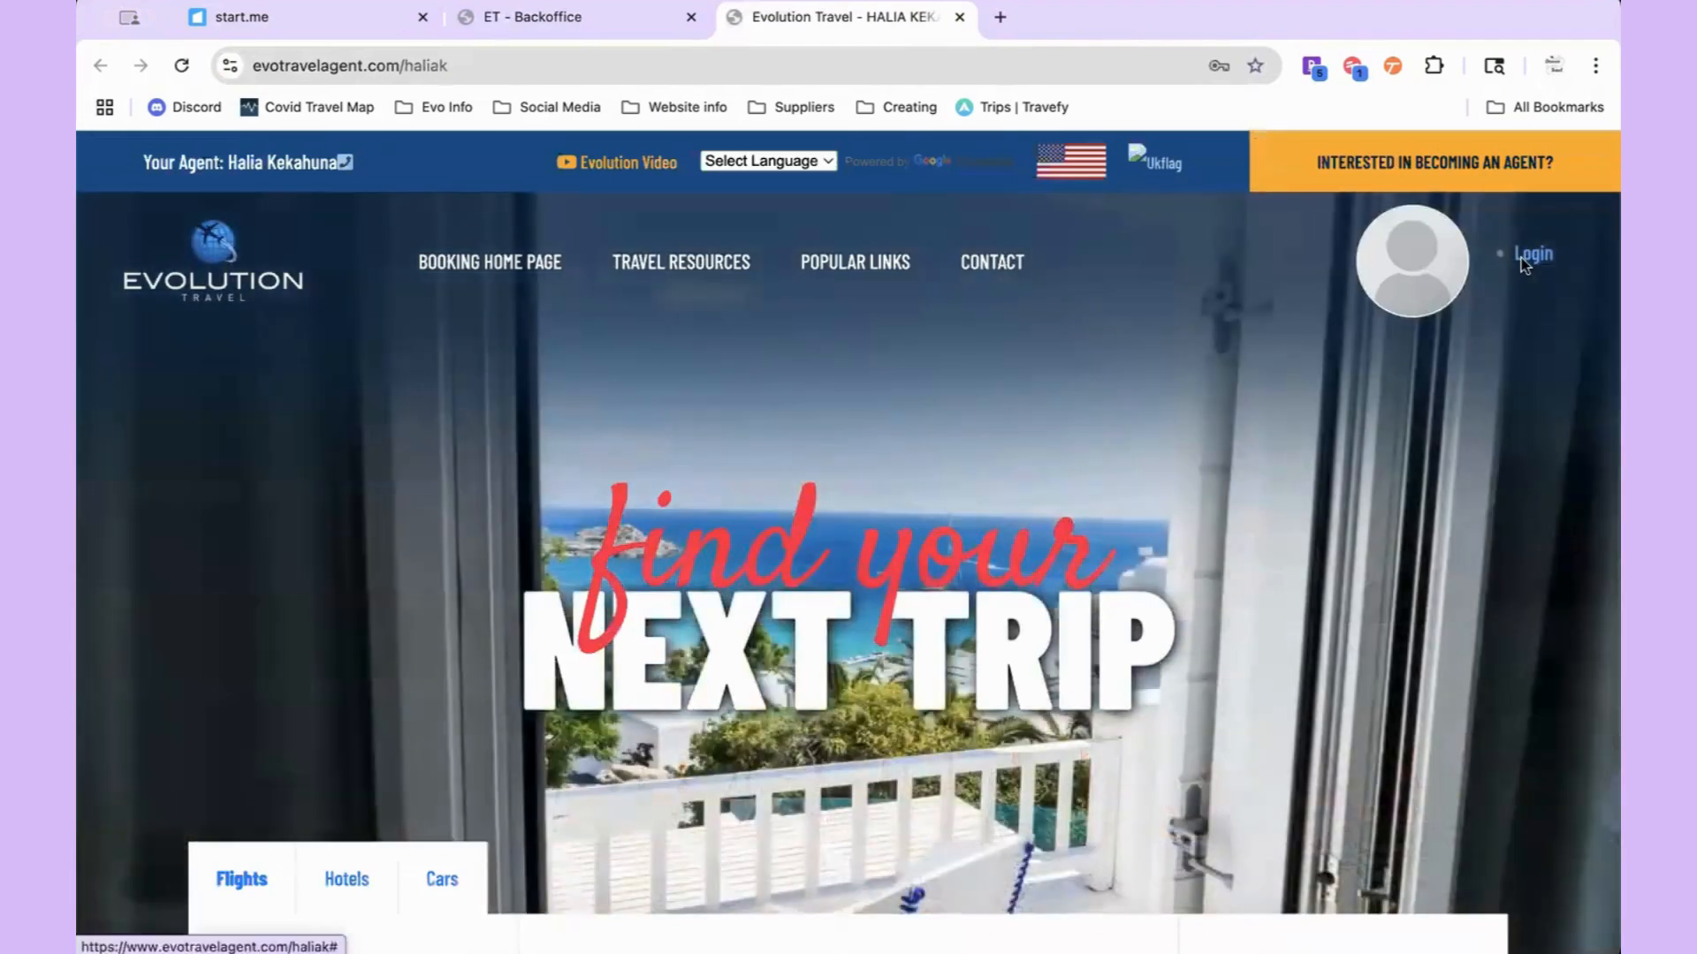
click(1528, 255)
click(795, 254)
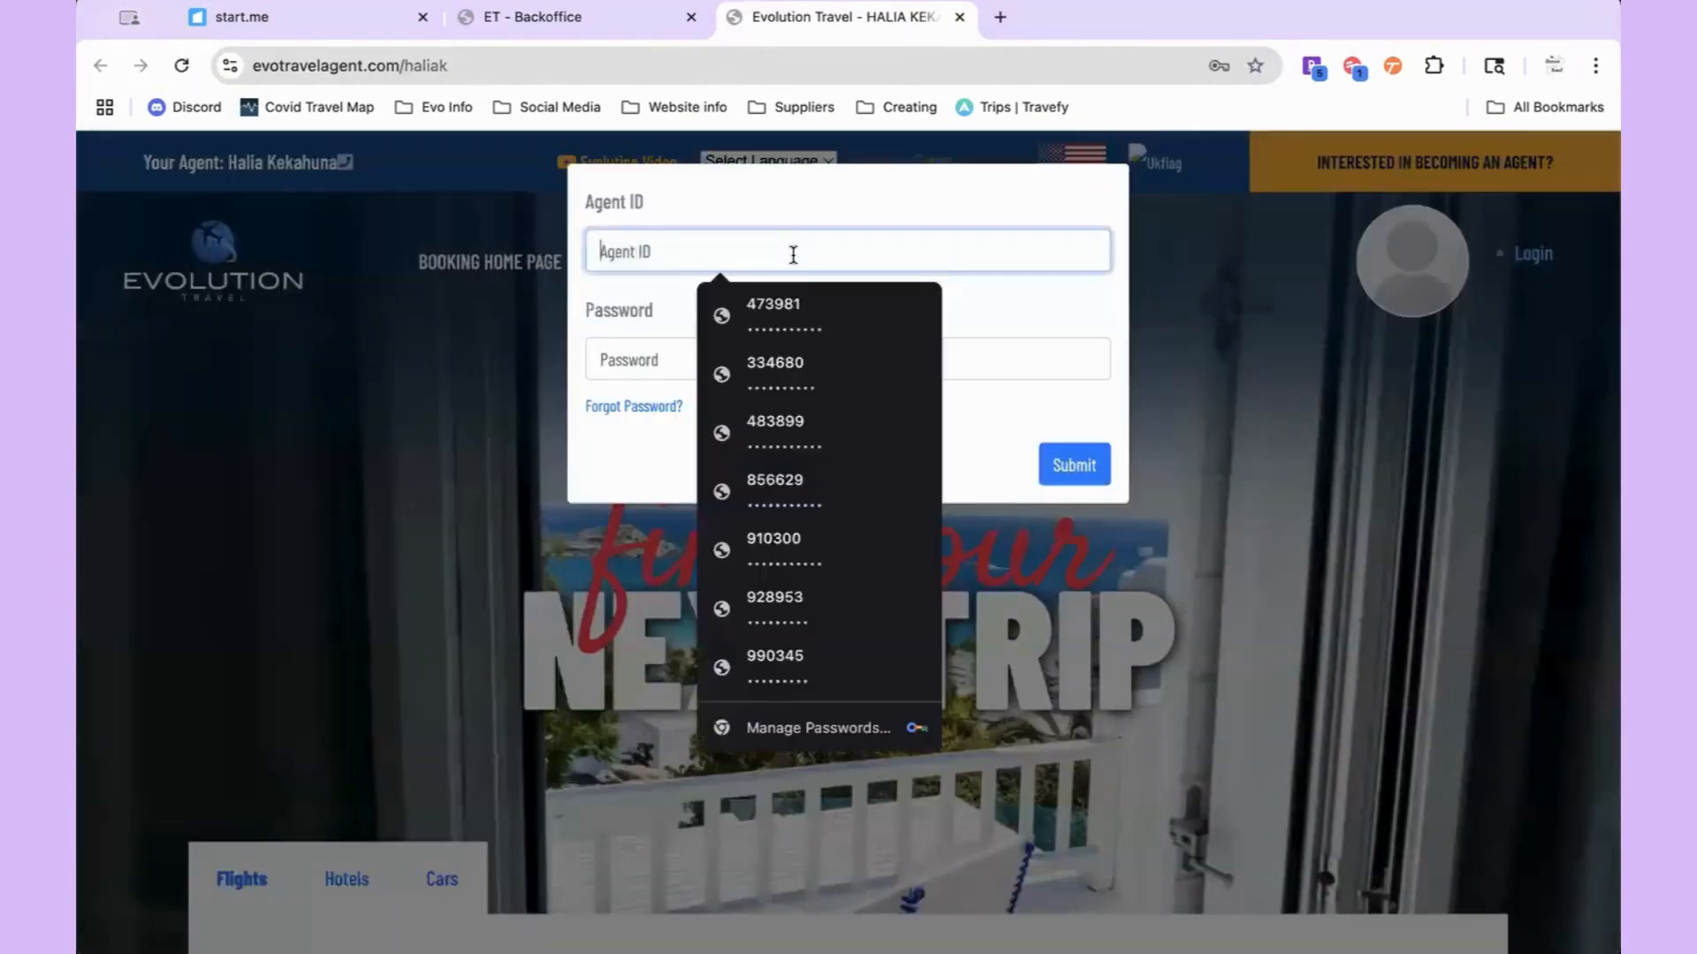
click(801, 303)
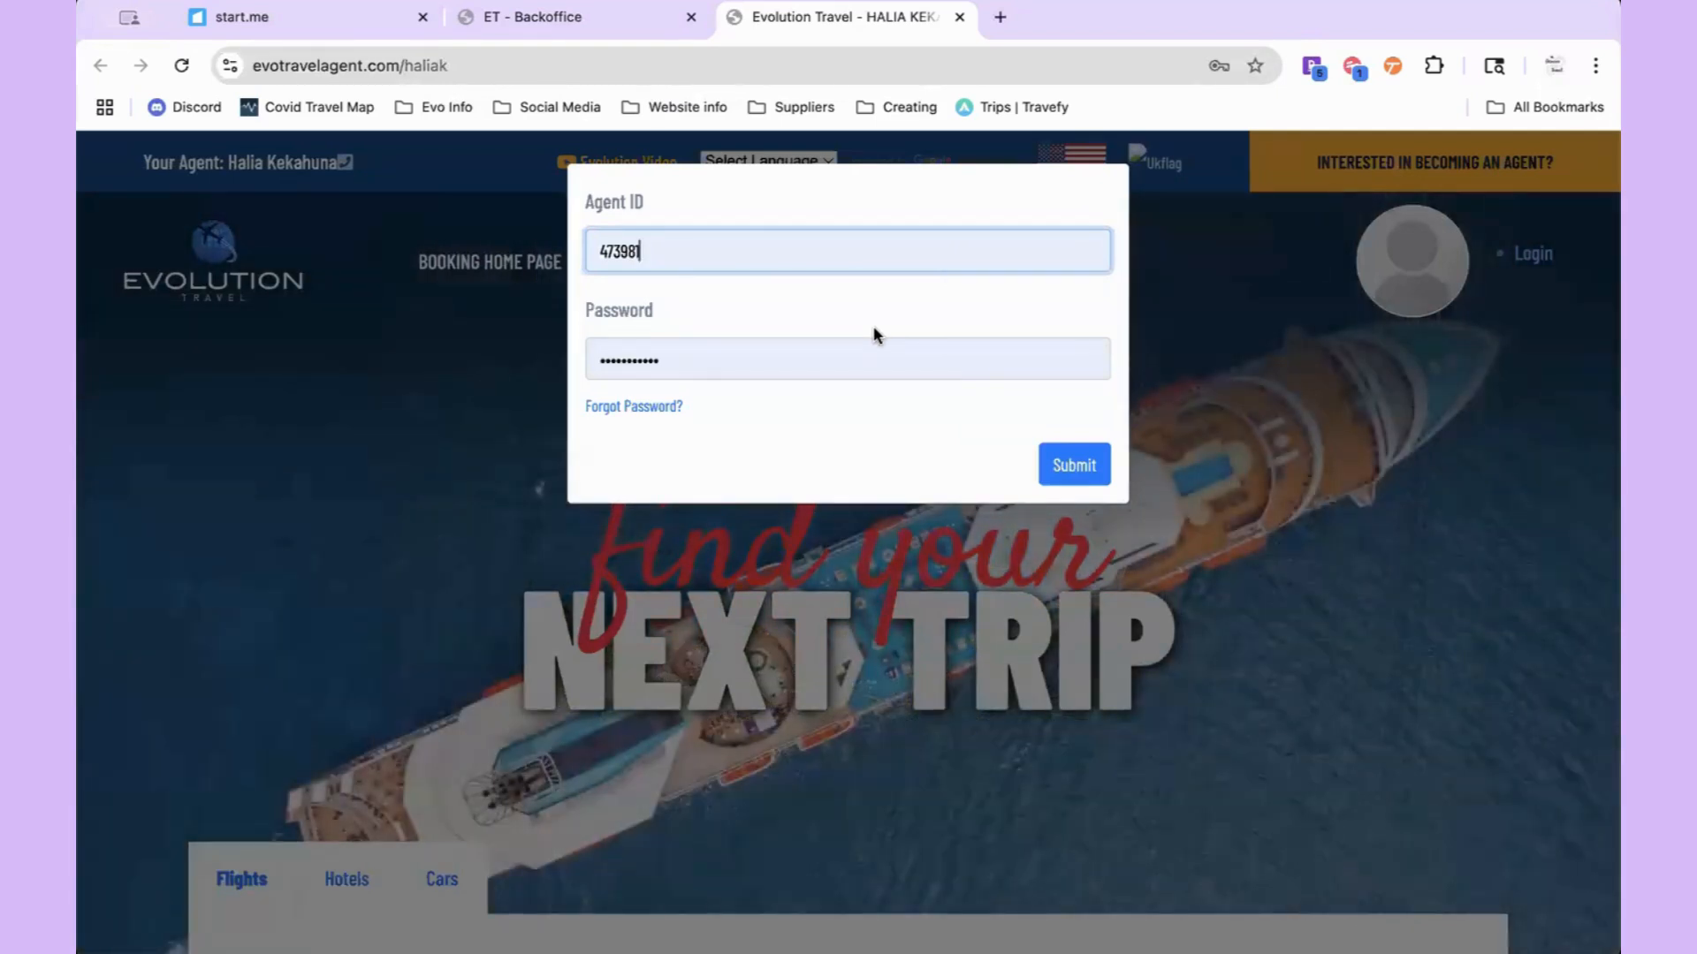
click(1091, 476)
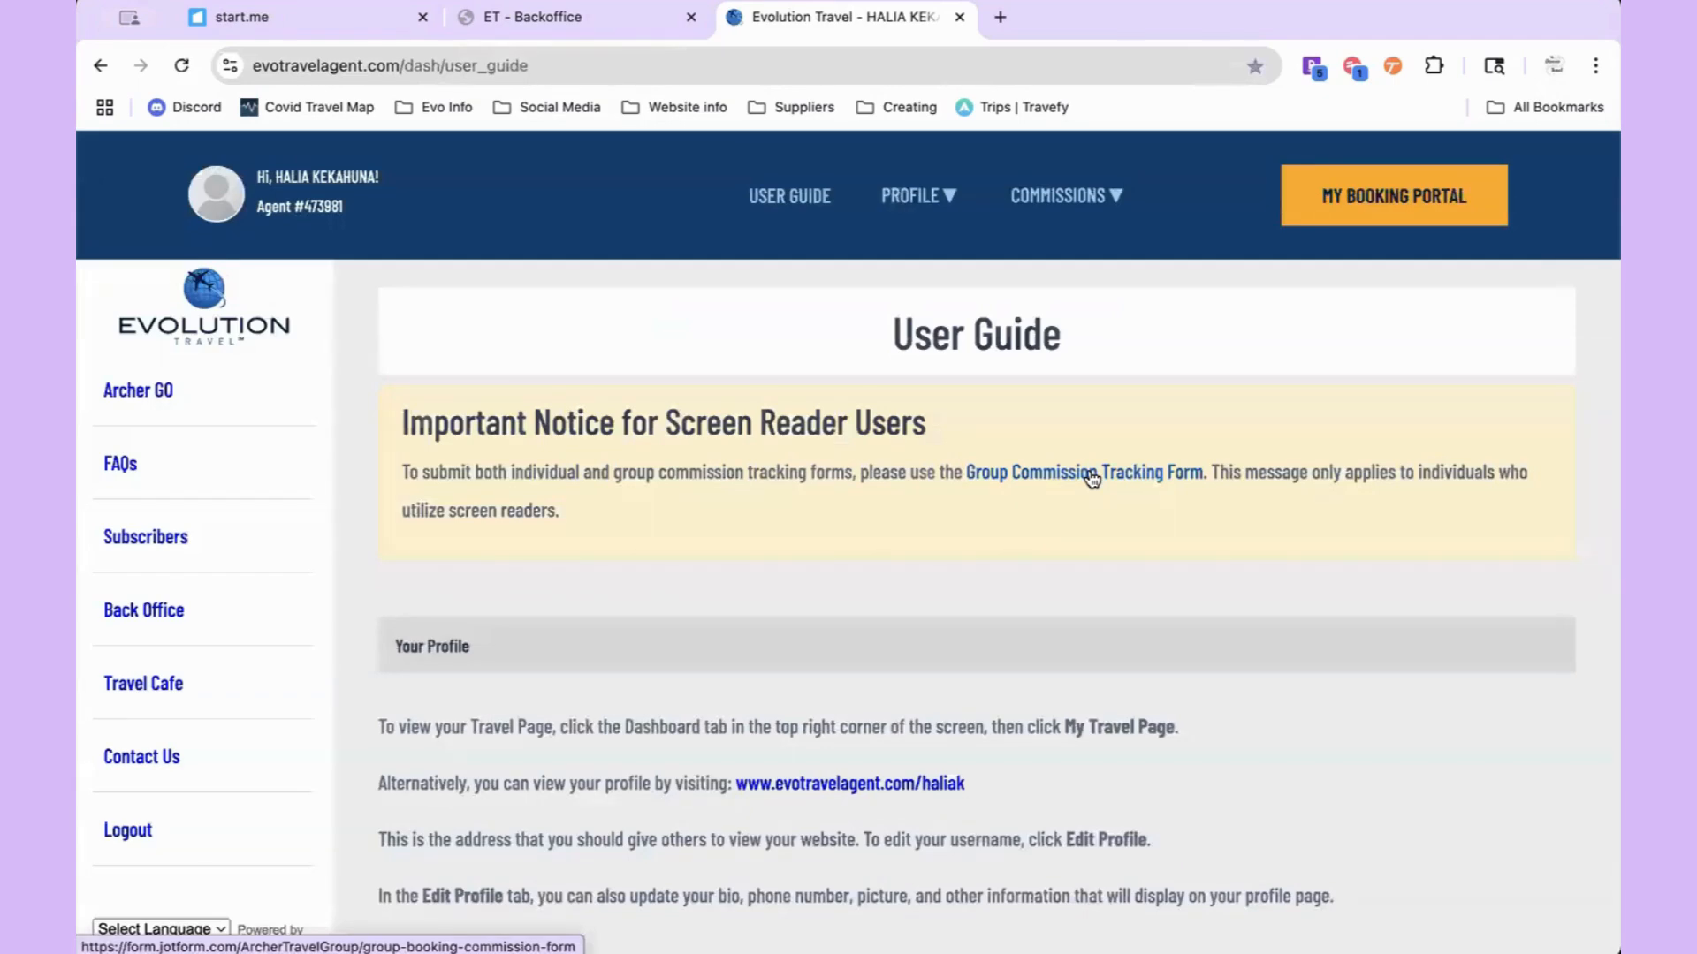
click(1322, 191)
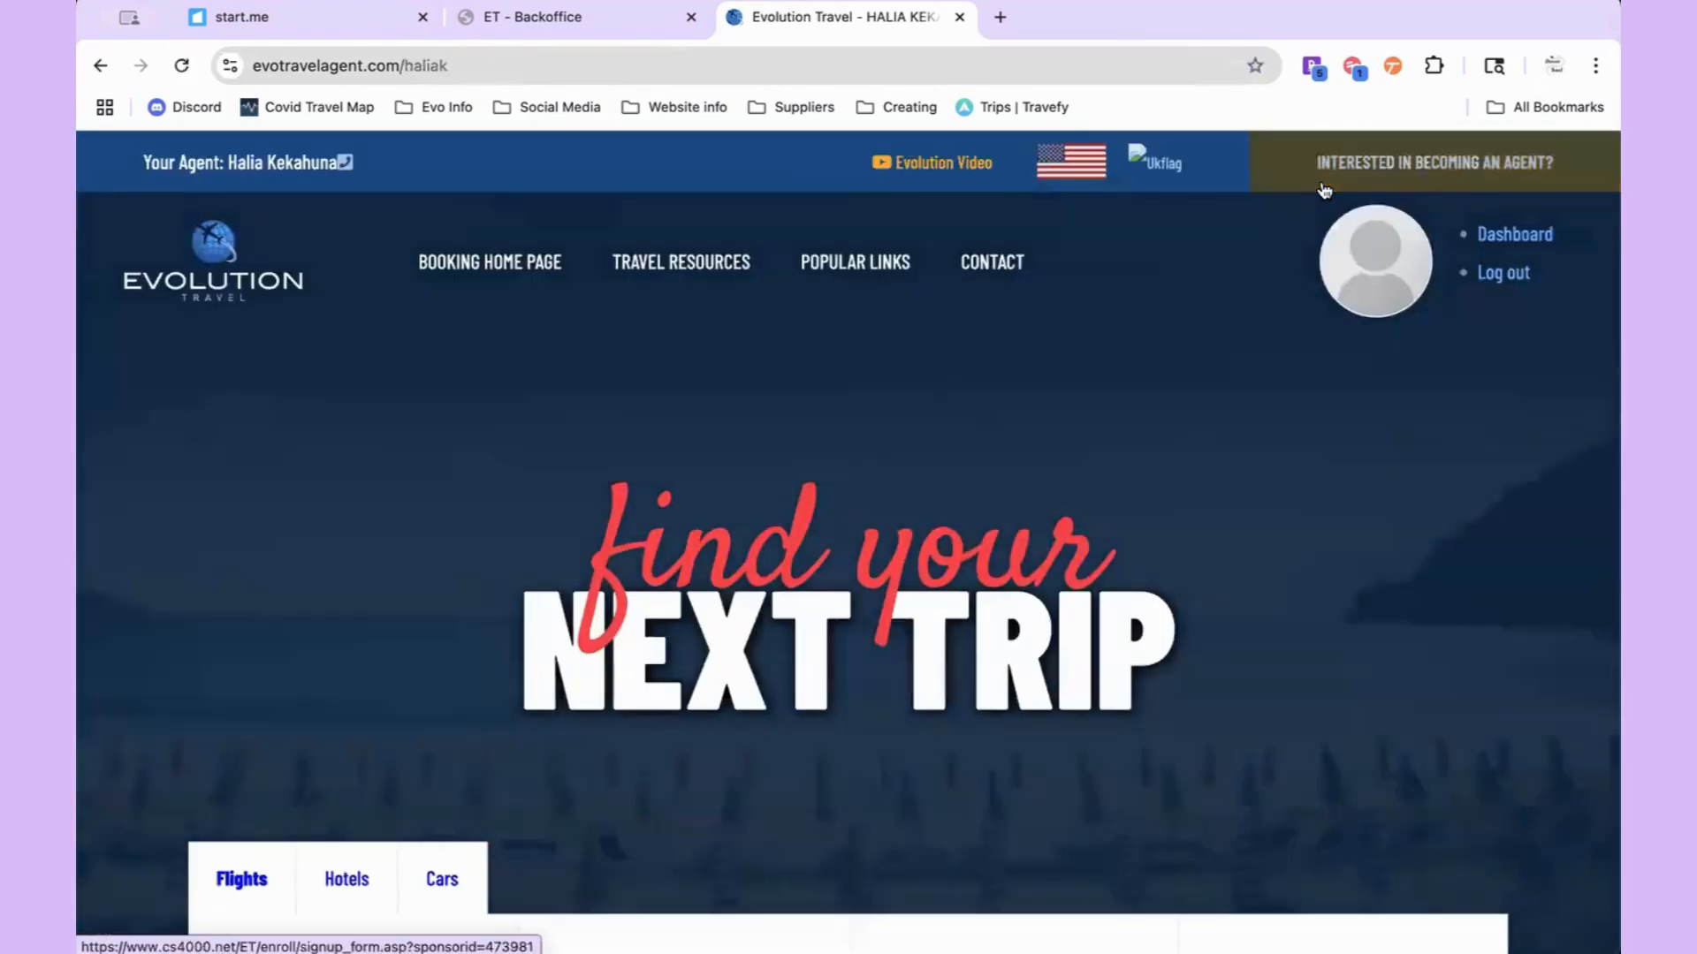
Step: Scroll up and down through the booking home page to review it
scroll(929, 660, down, 10)
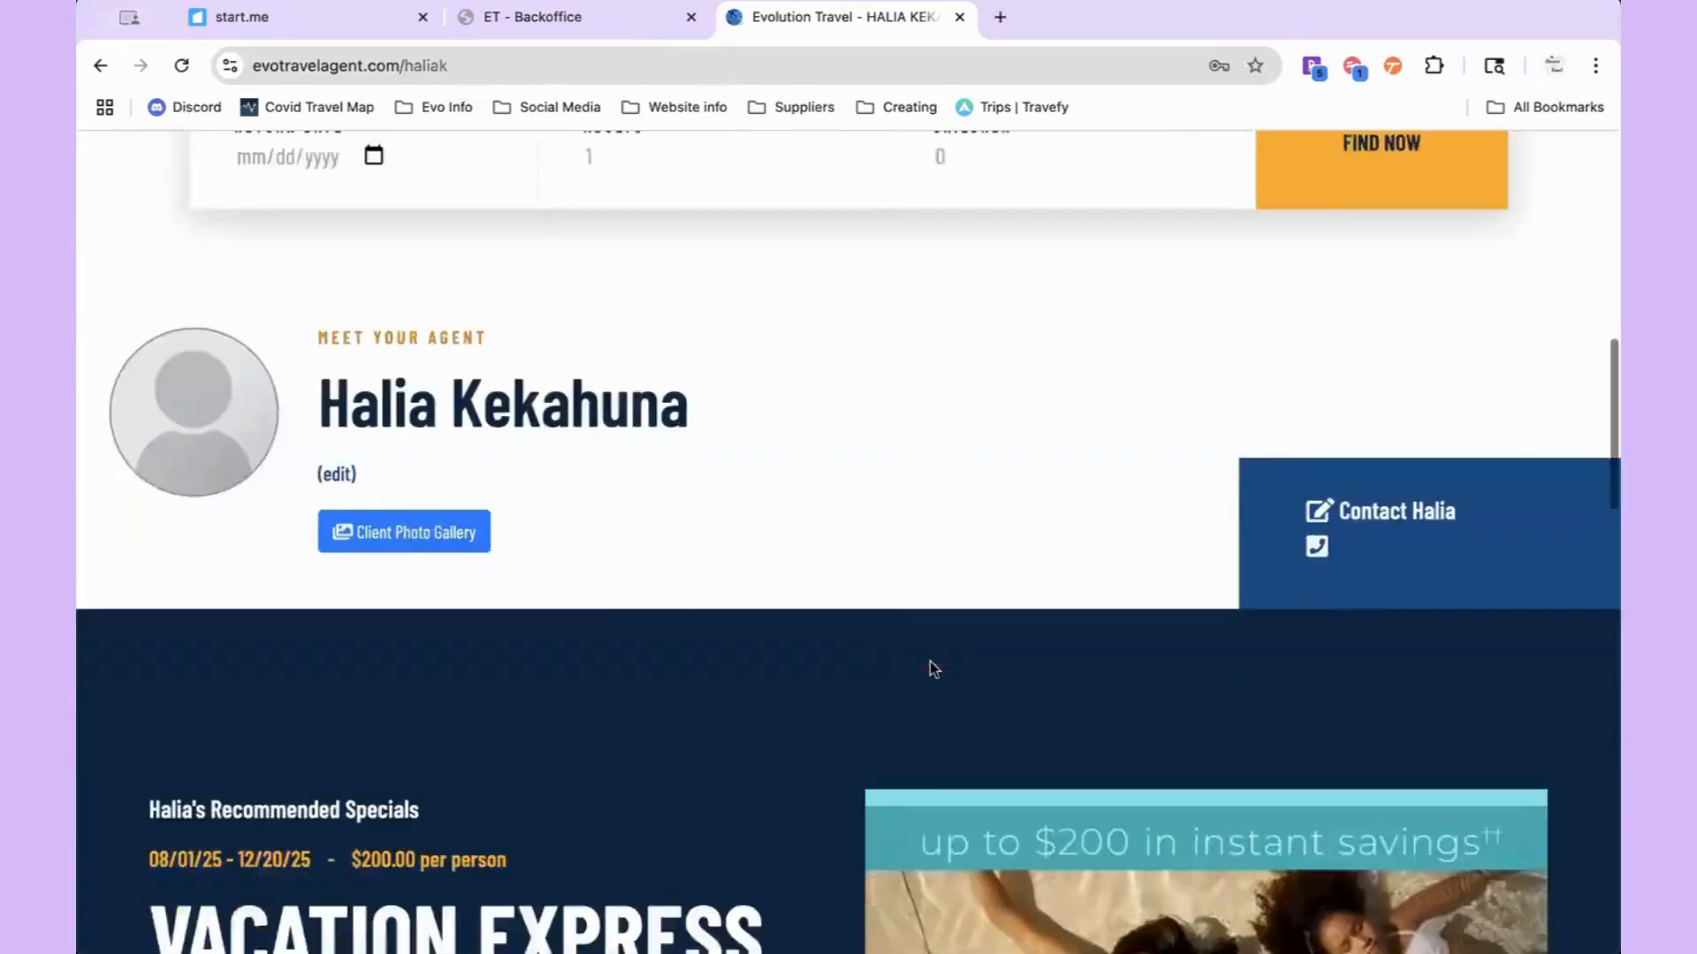
scroll(932, 669, down, 4)
scroll(933, 669, up, 7)
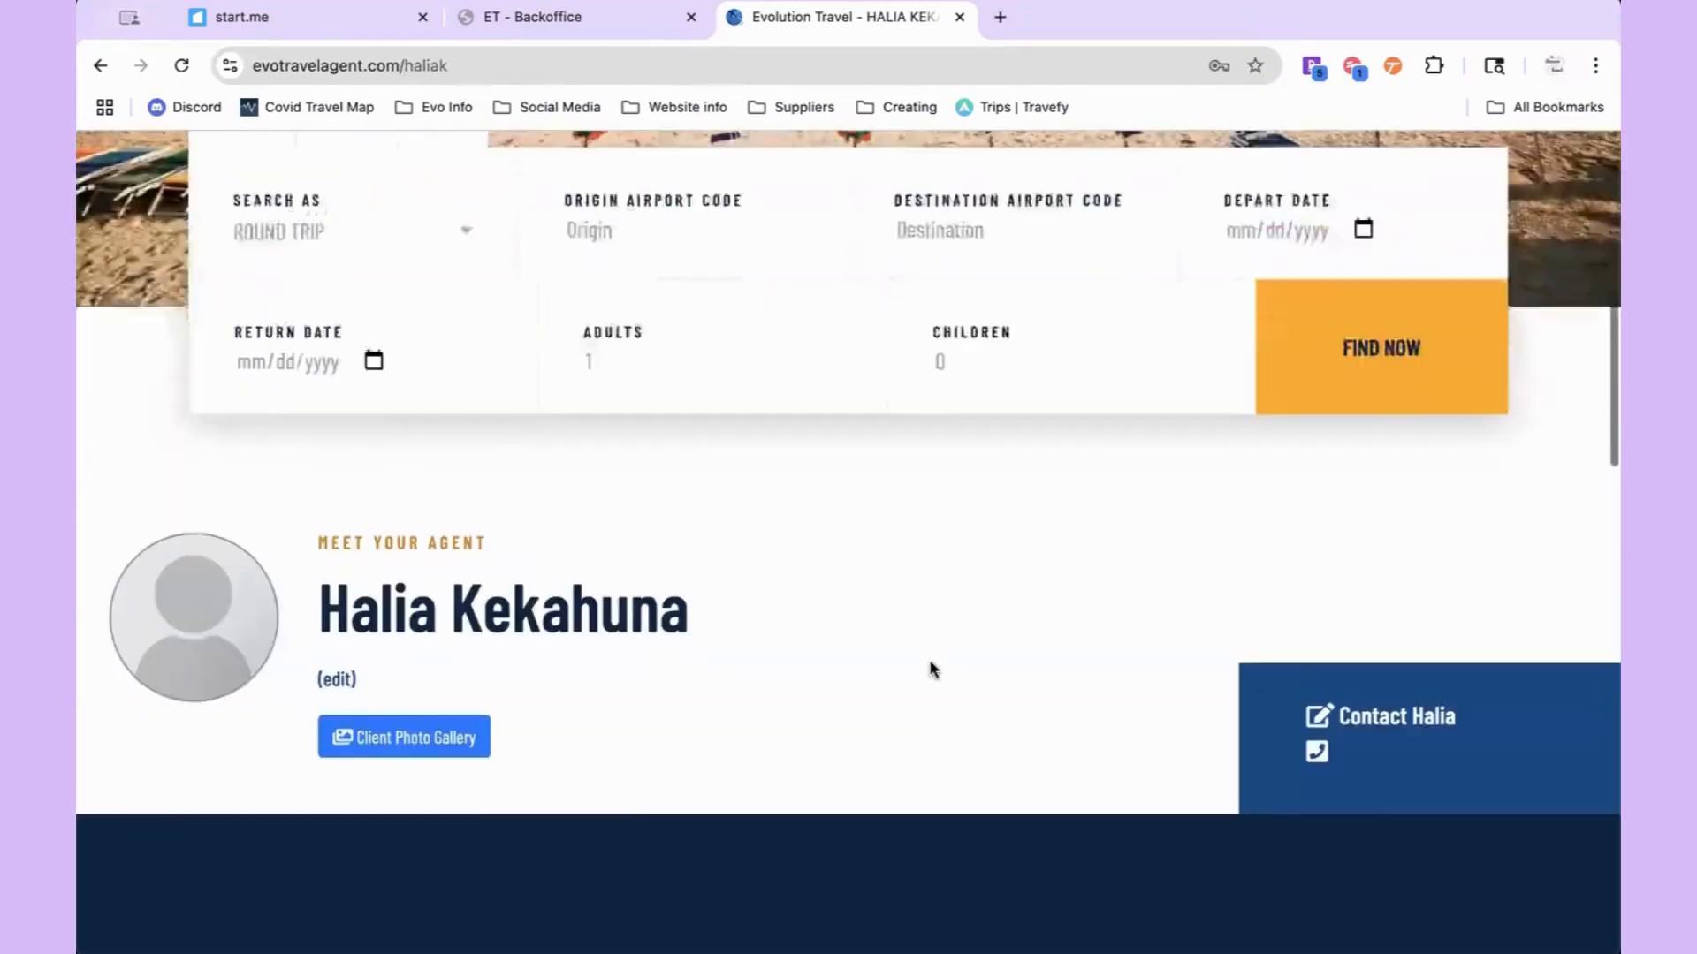
scroll(929, 669, up, 8)
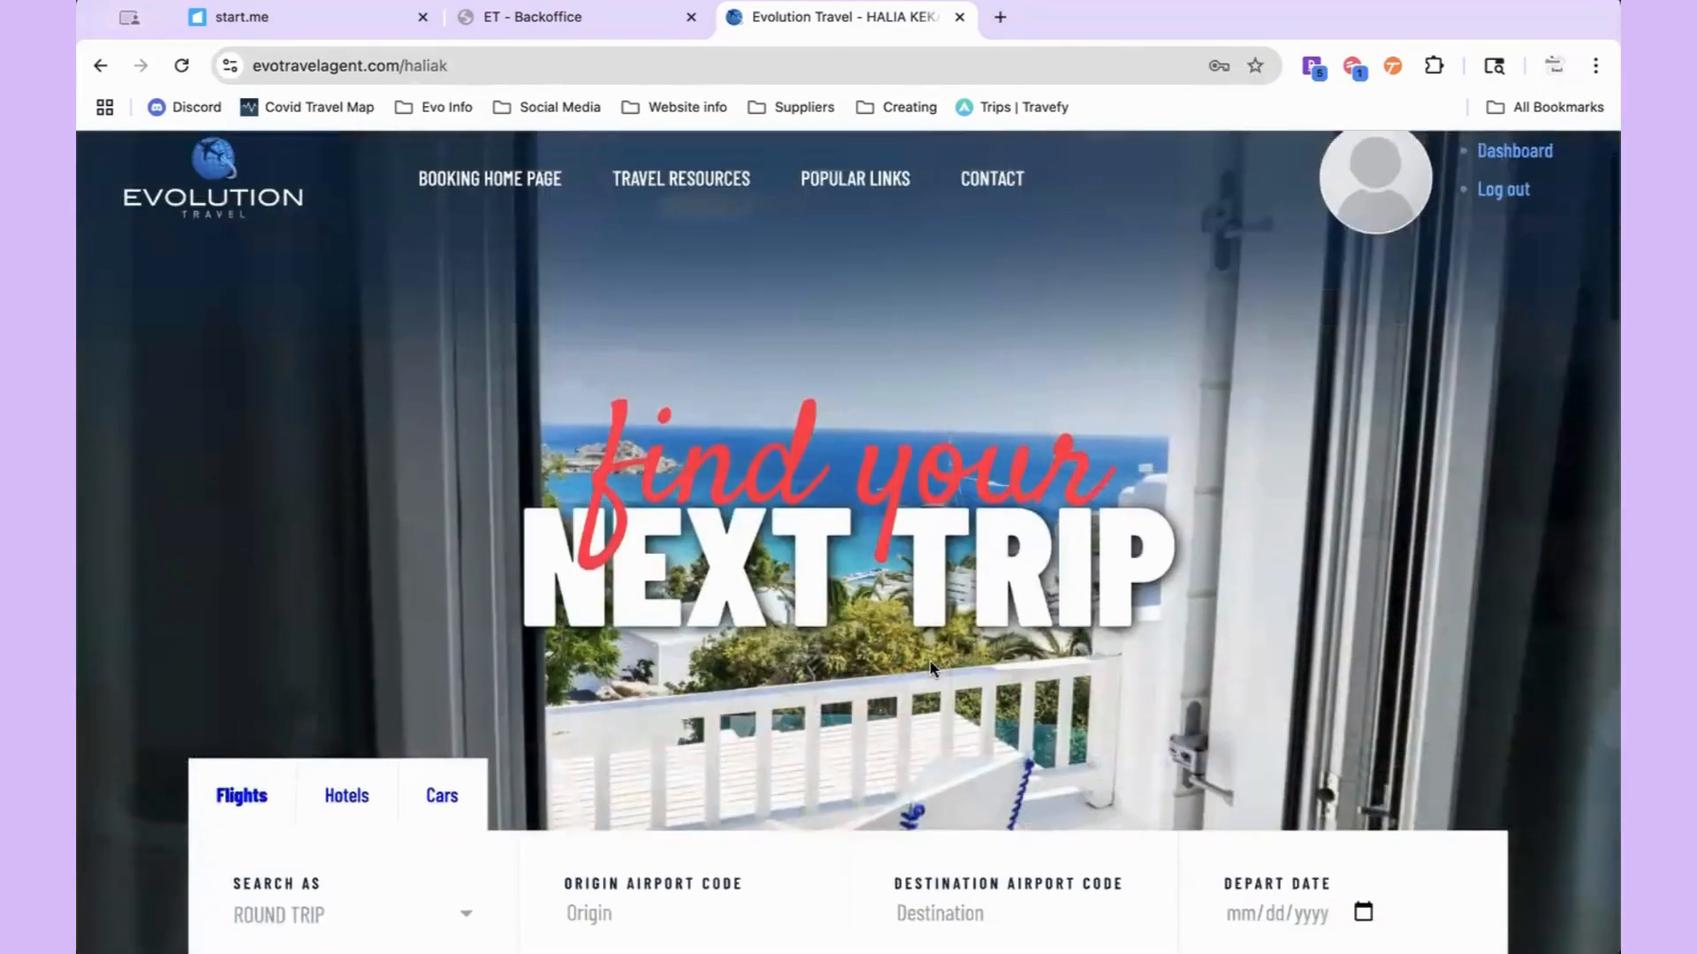
scroll(929, 669, up, 1)
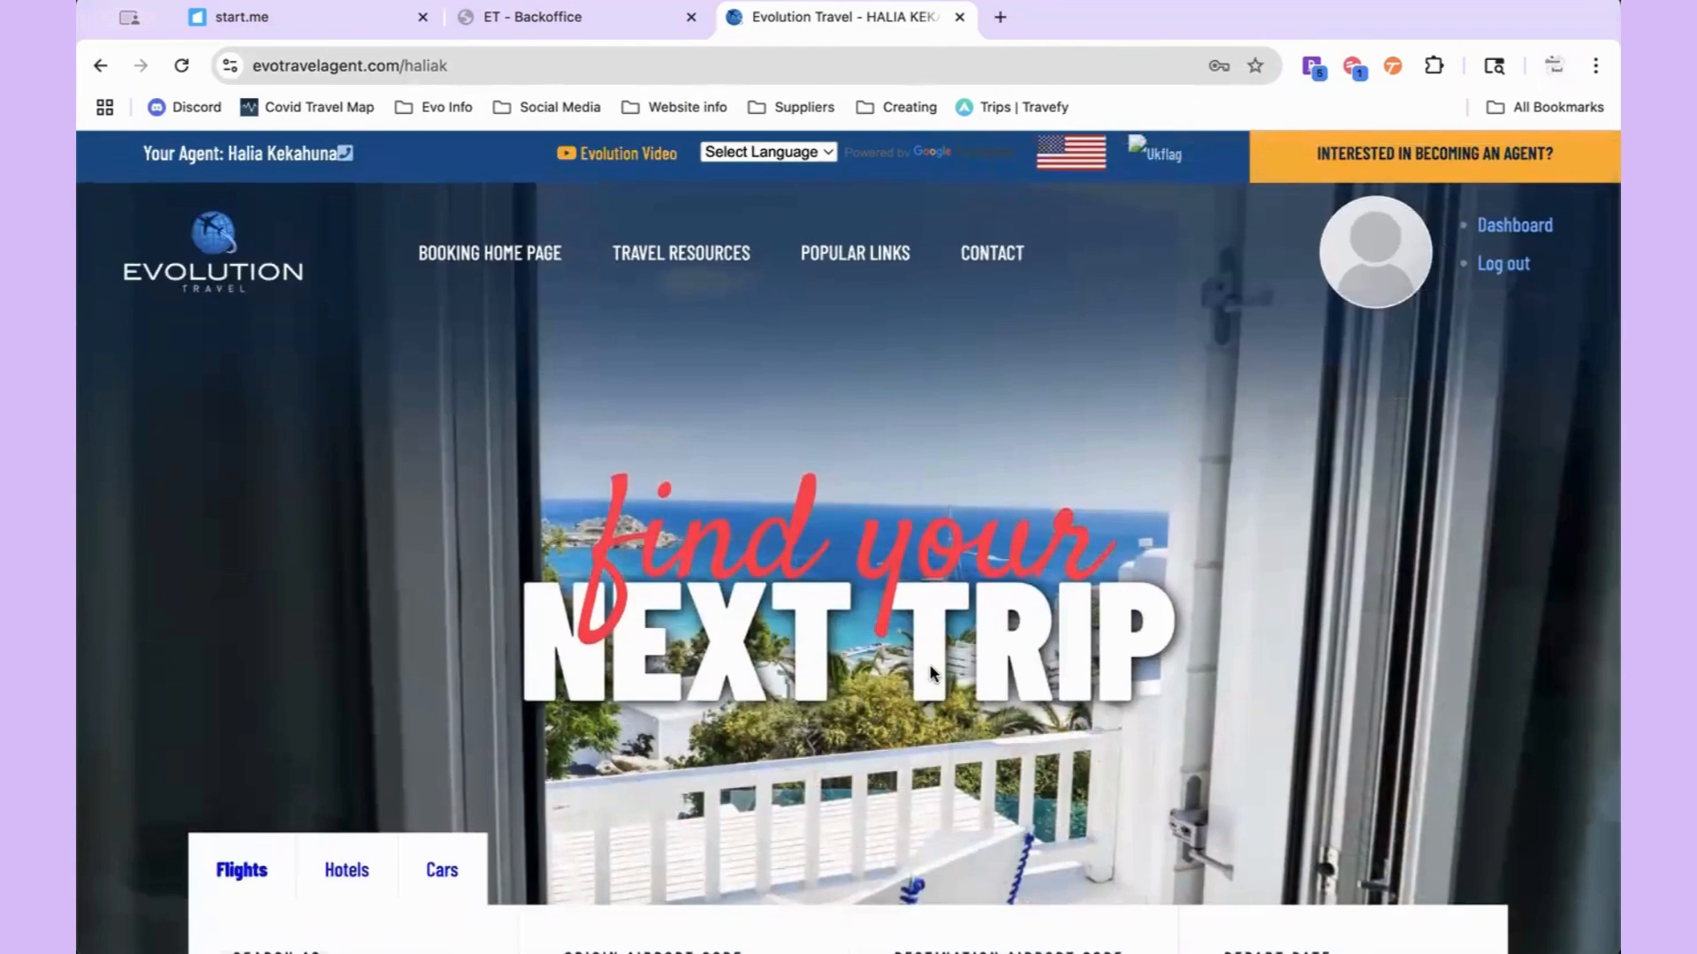
scroll(929, 673, down, 1)
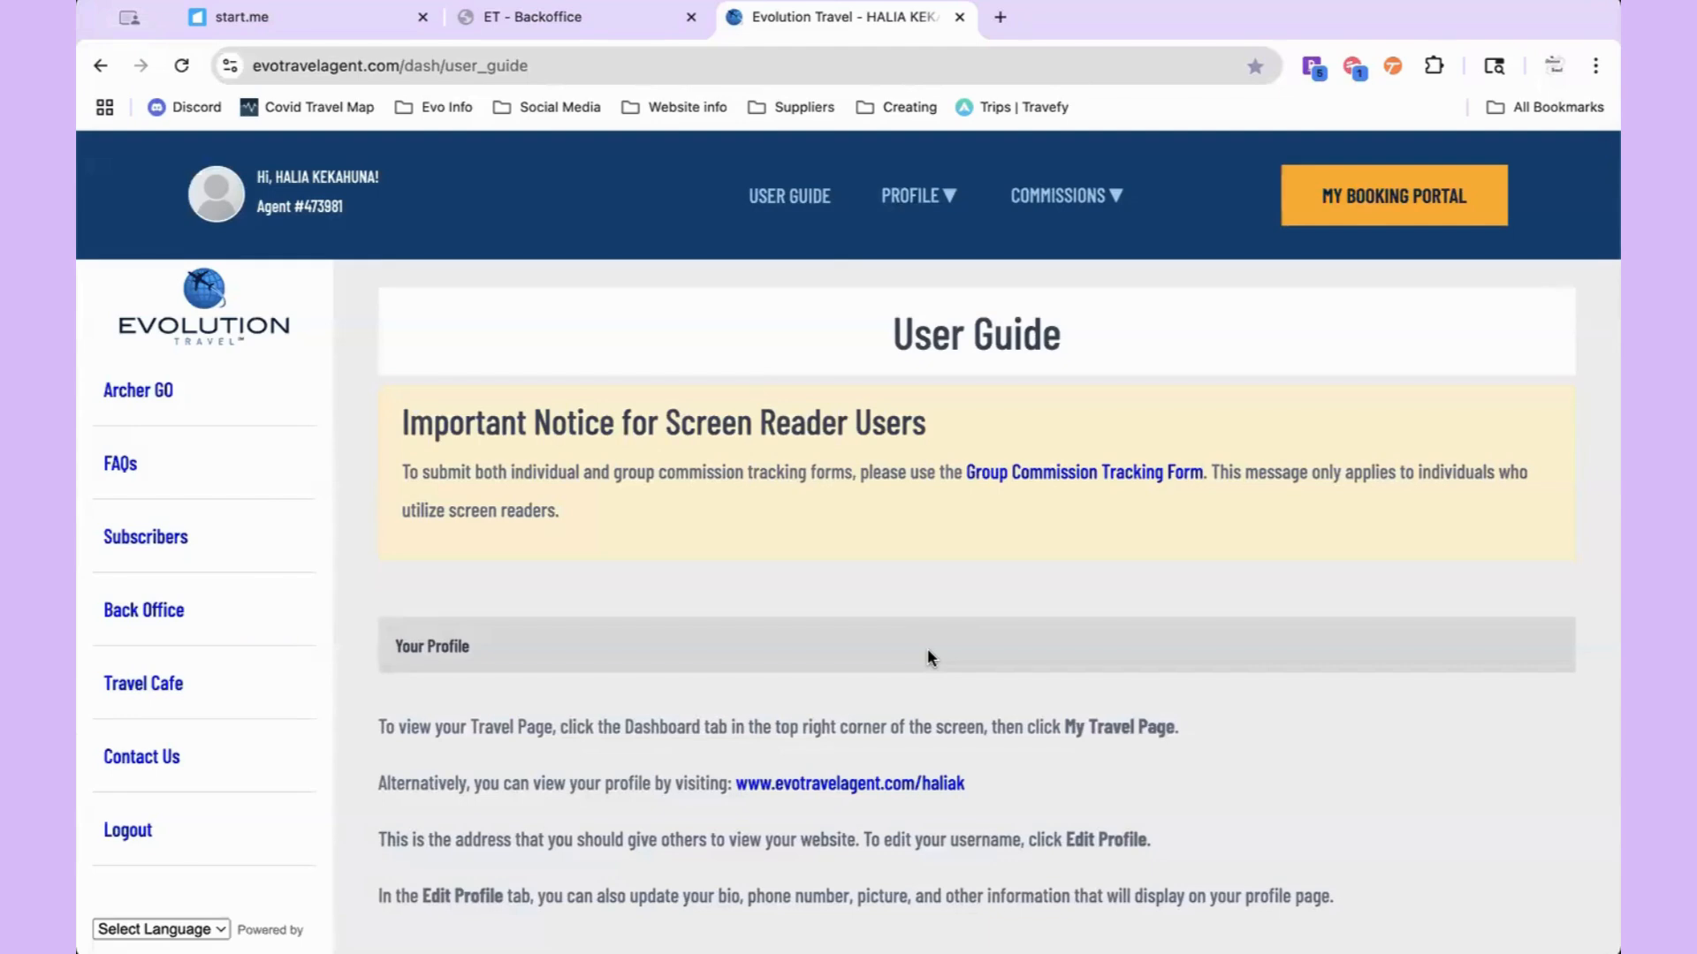
Step: Open Commissions Hub from the COMMISSIONS menu and scroll to the latest tracking forms table
mouse_move(1076, 197)
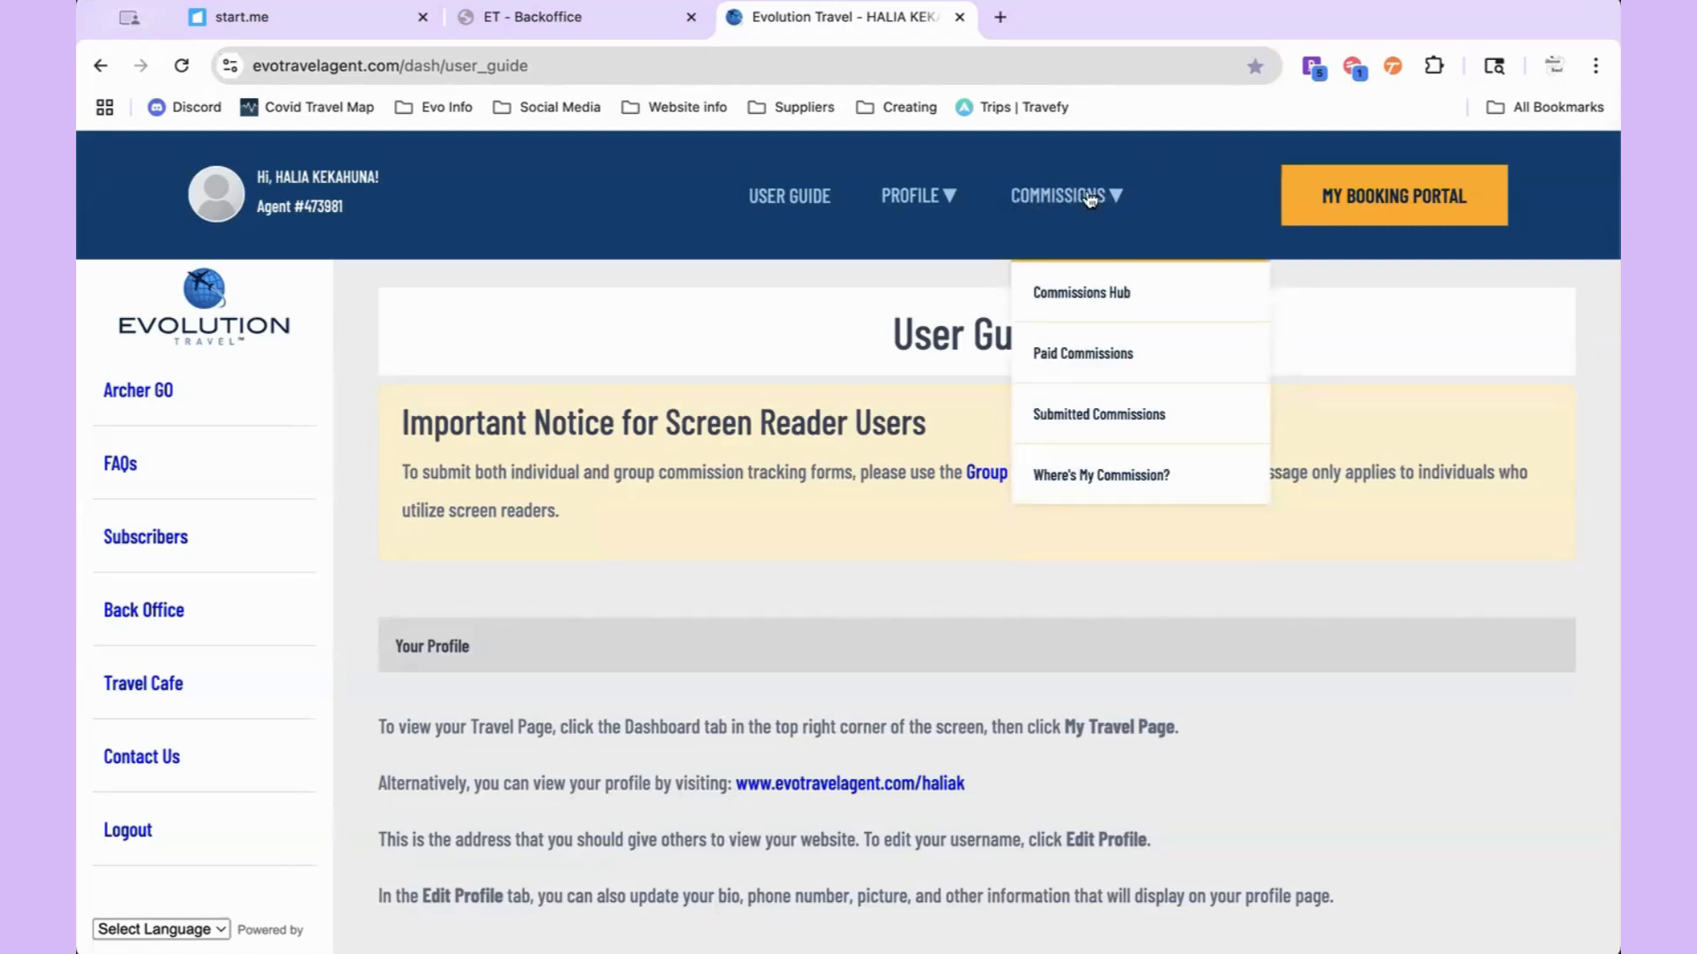
click(1093, 303)
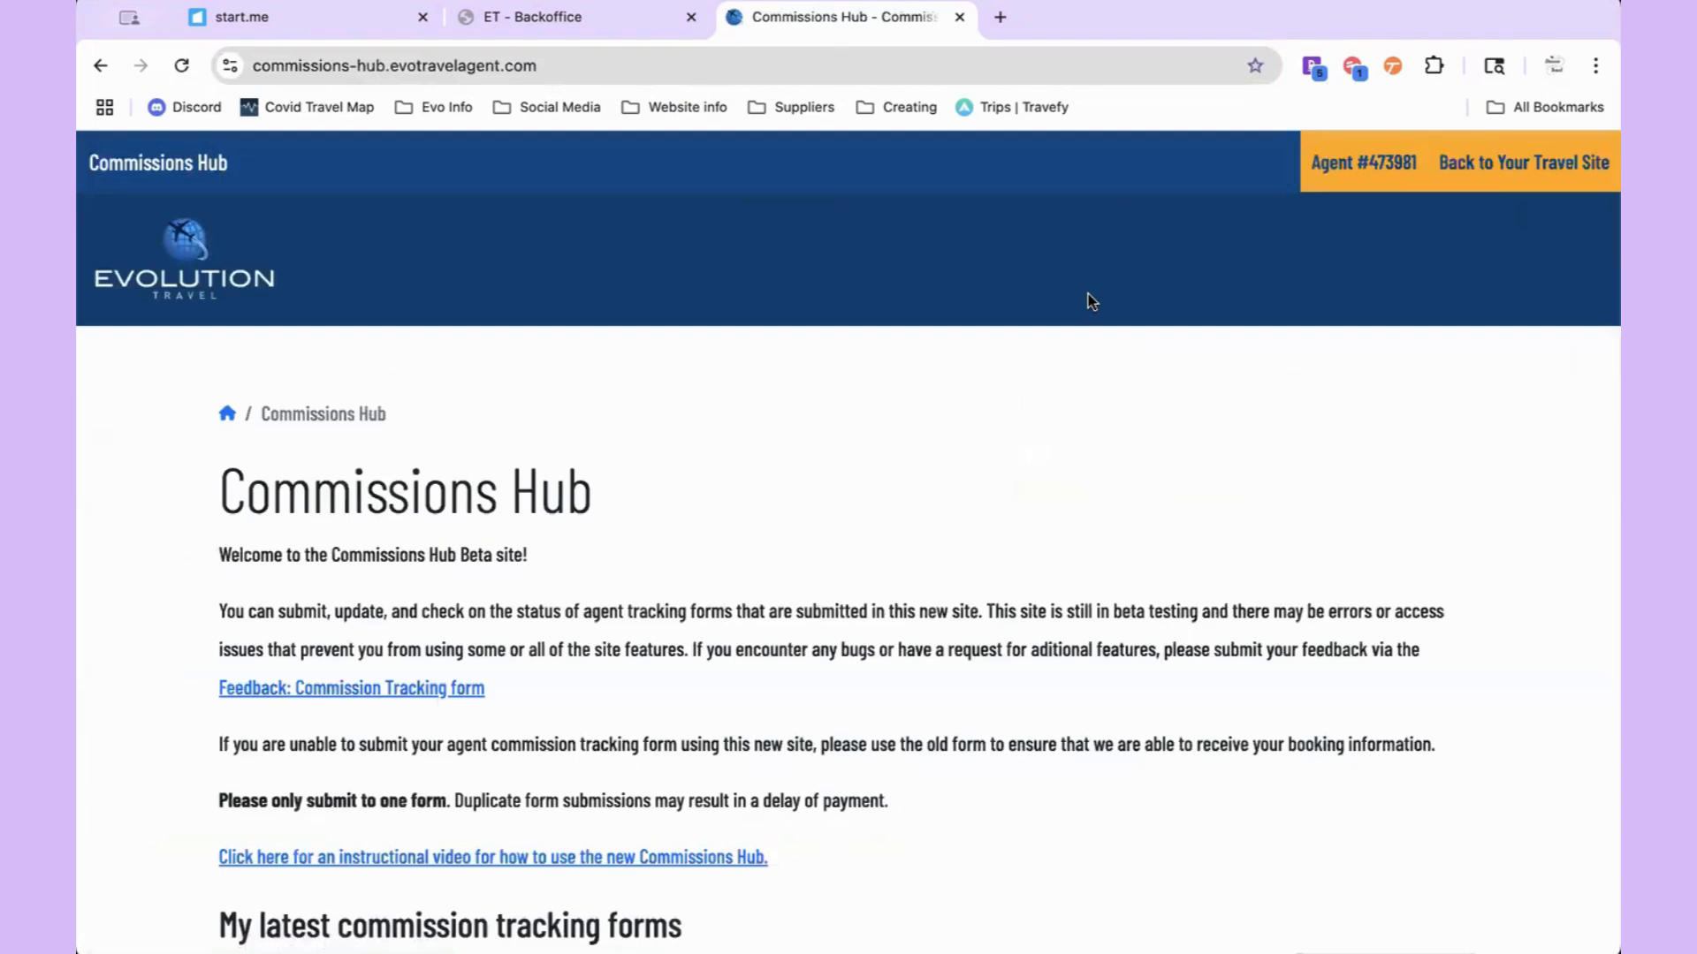
scroll(1005, 466, down, 3)
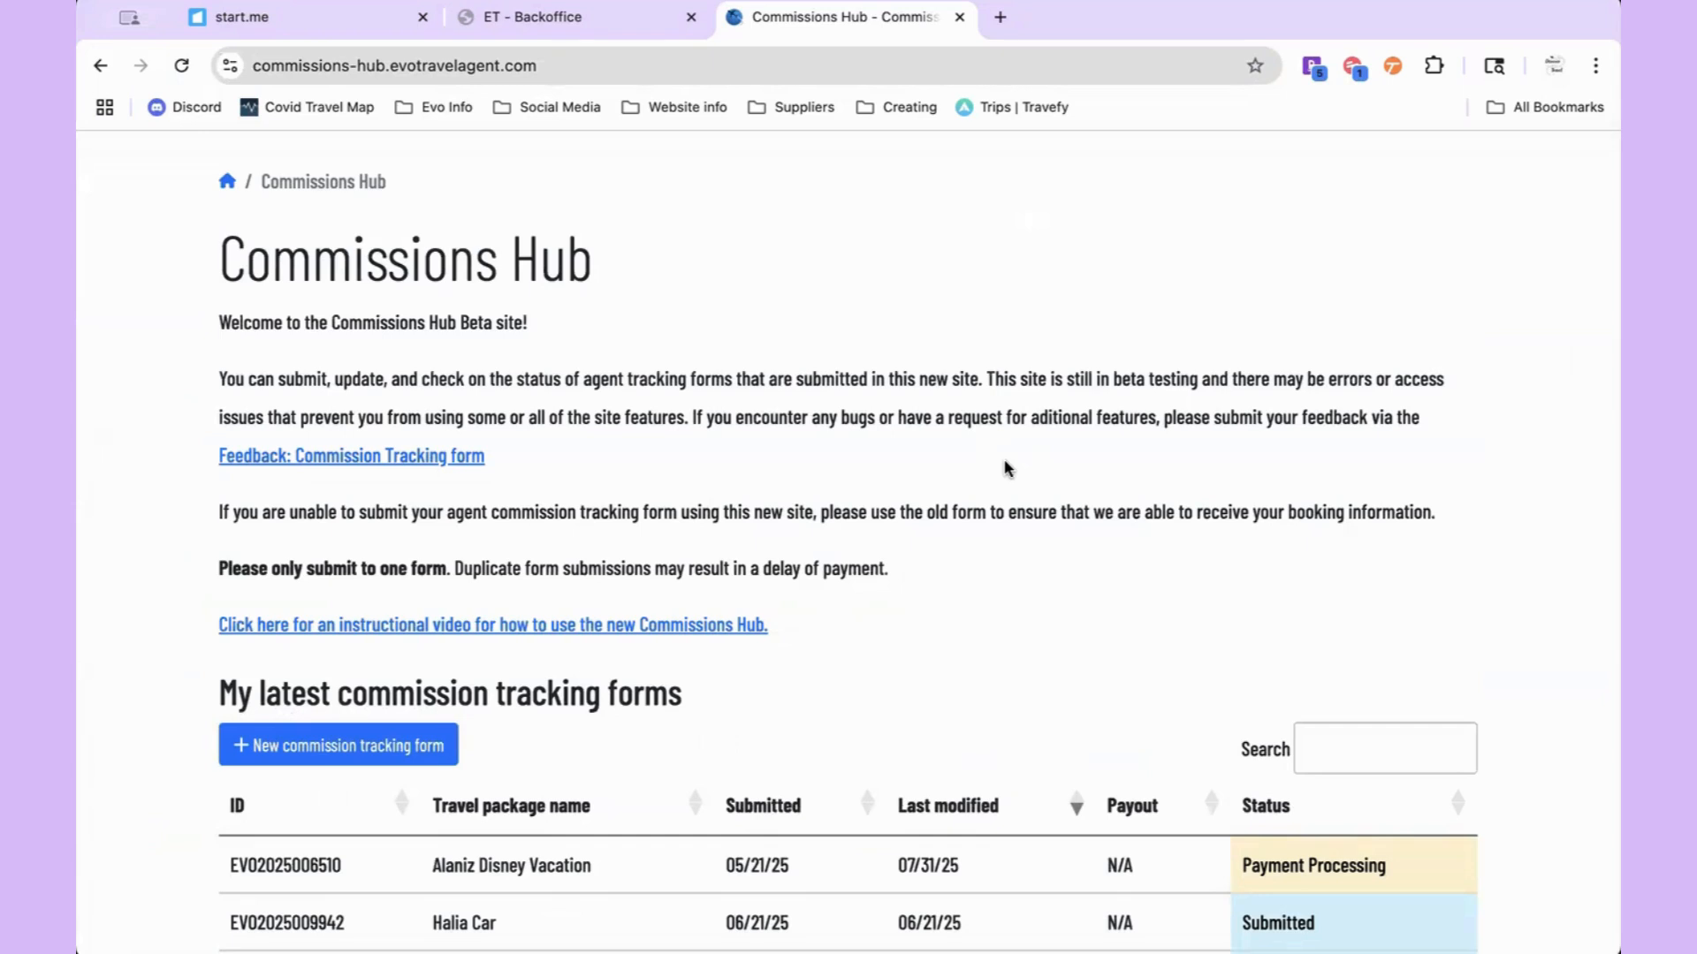
scroll(1005, 466, down, 1)
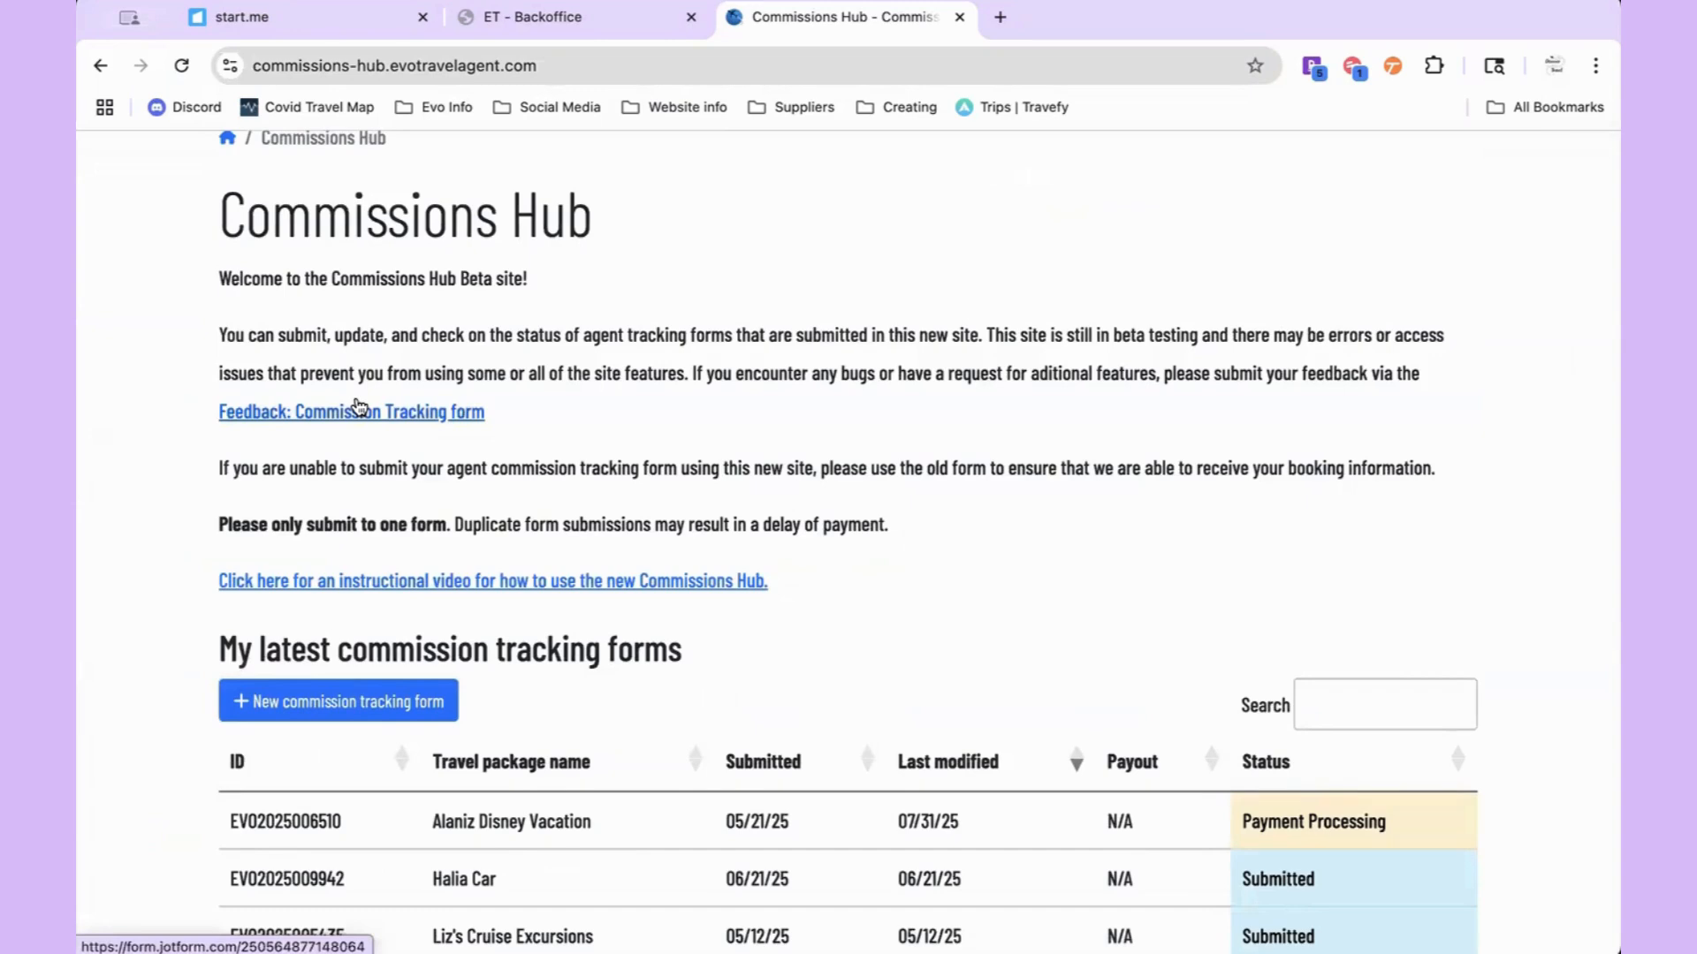
scroll(358, 406, down, 3)
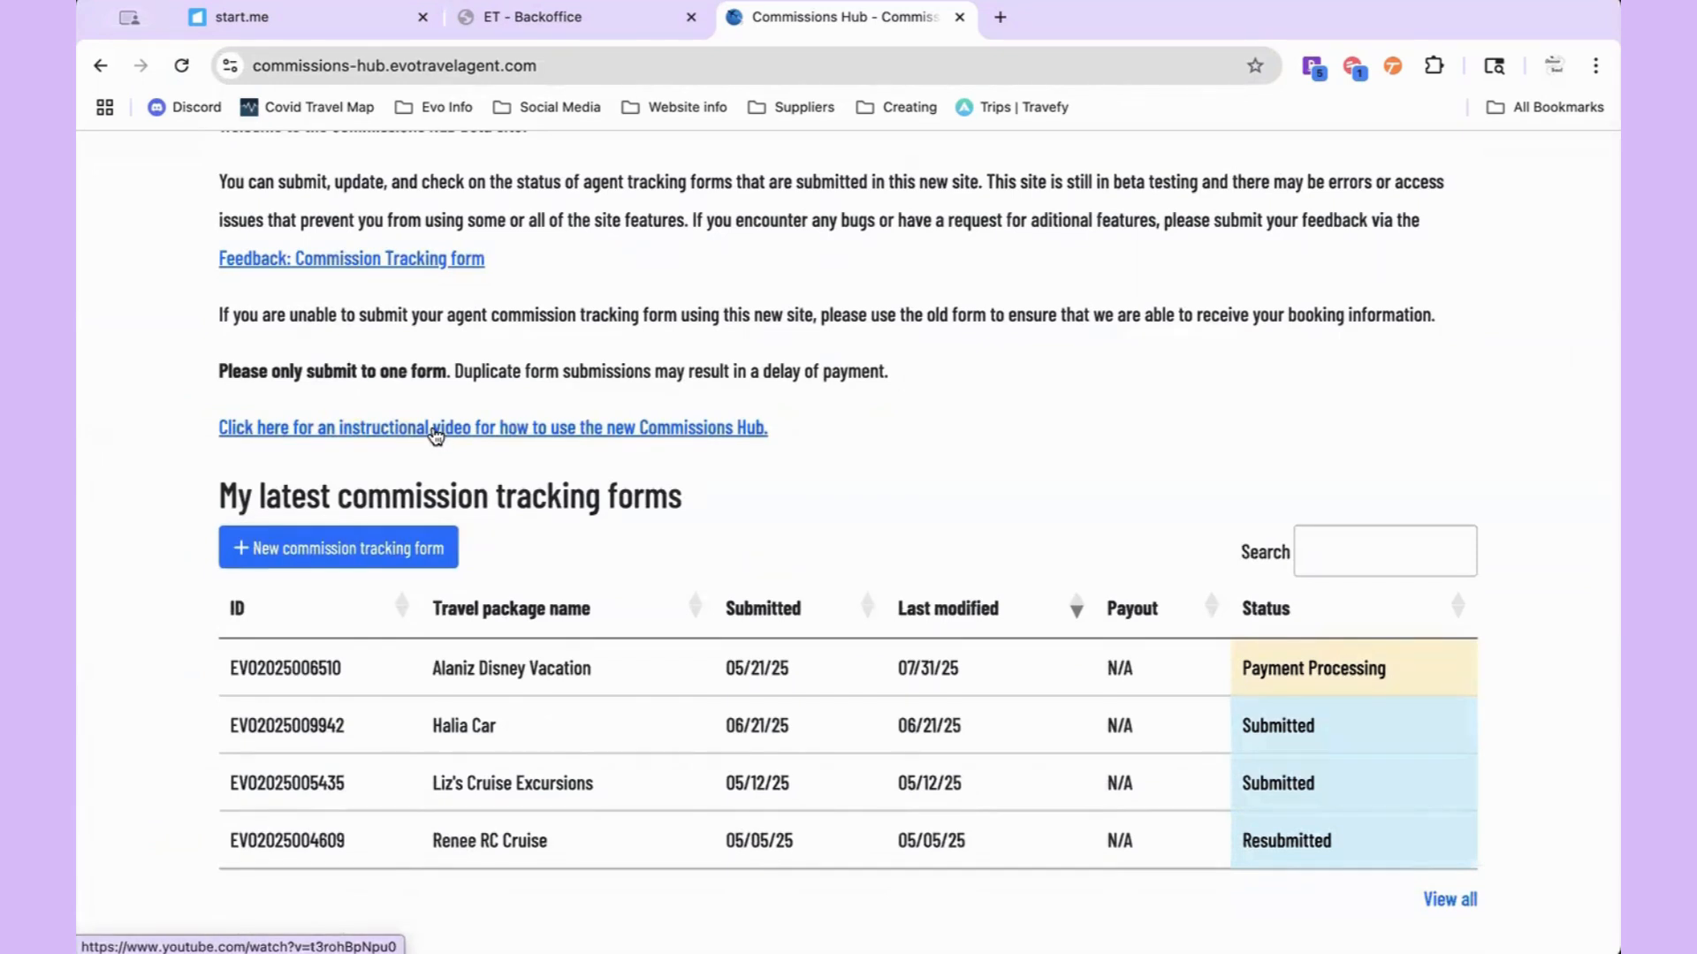
scroll(436, 433, up, 1)
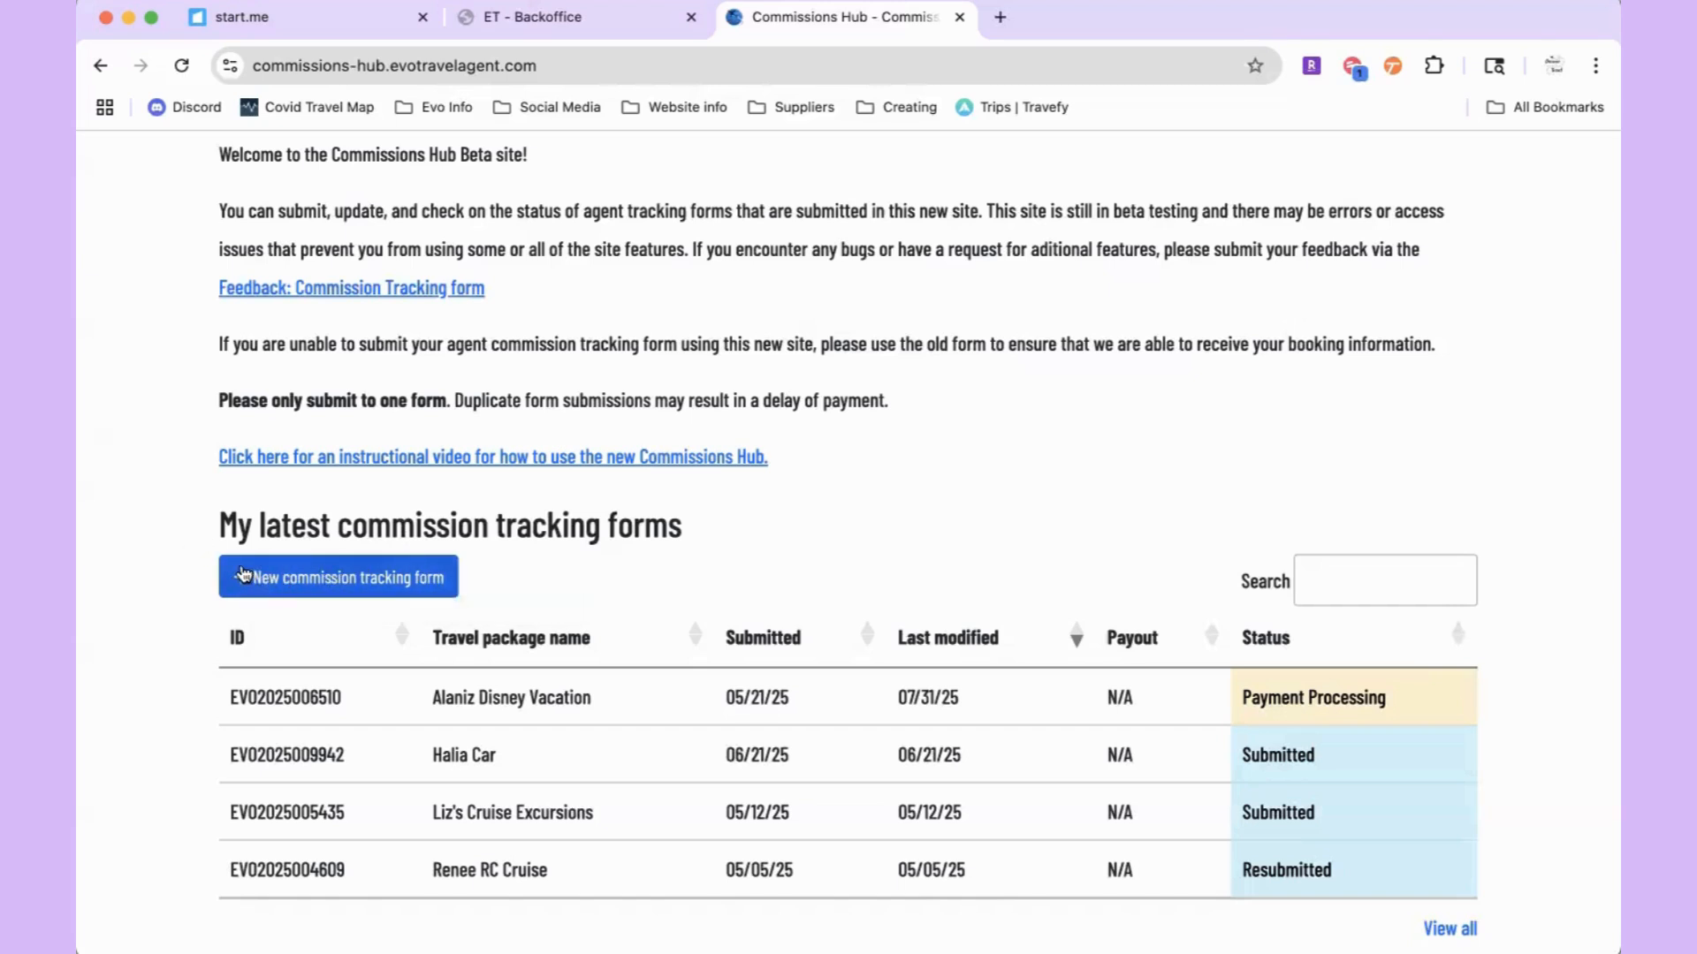
Step: Start a new commission tracking form named 'Example' and accept the terms and conditions
click(248, 580)
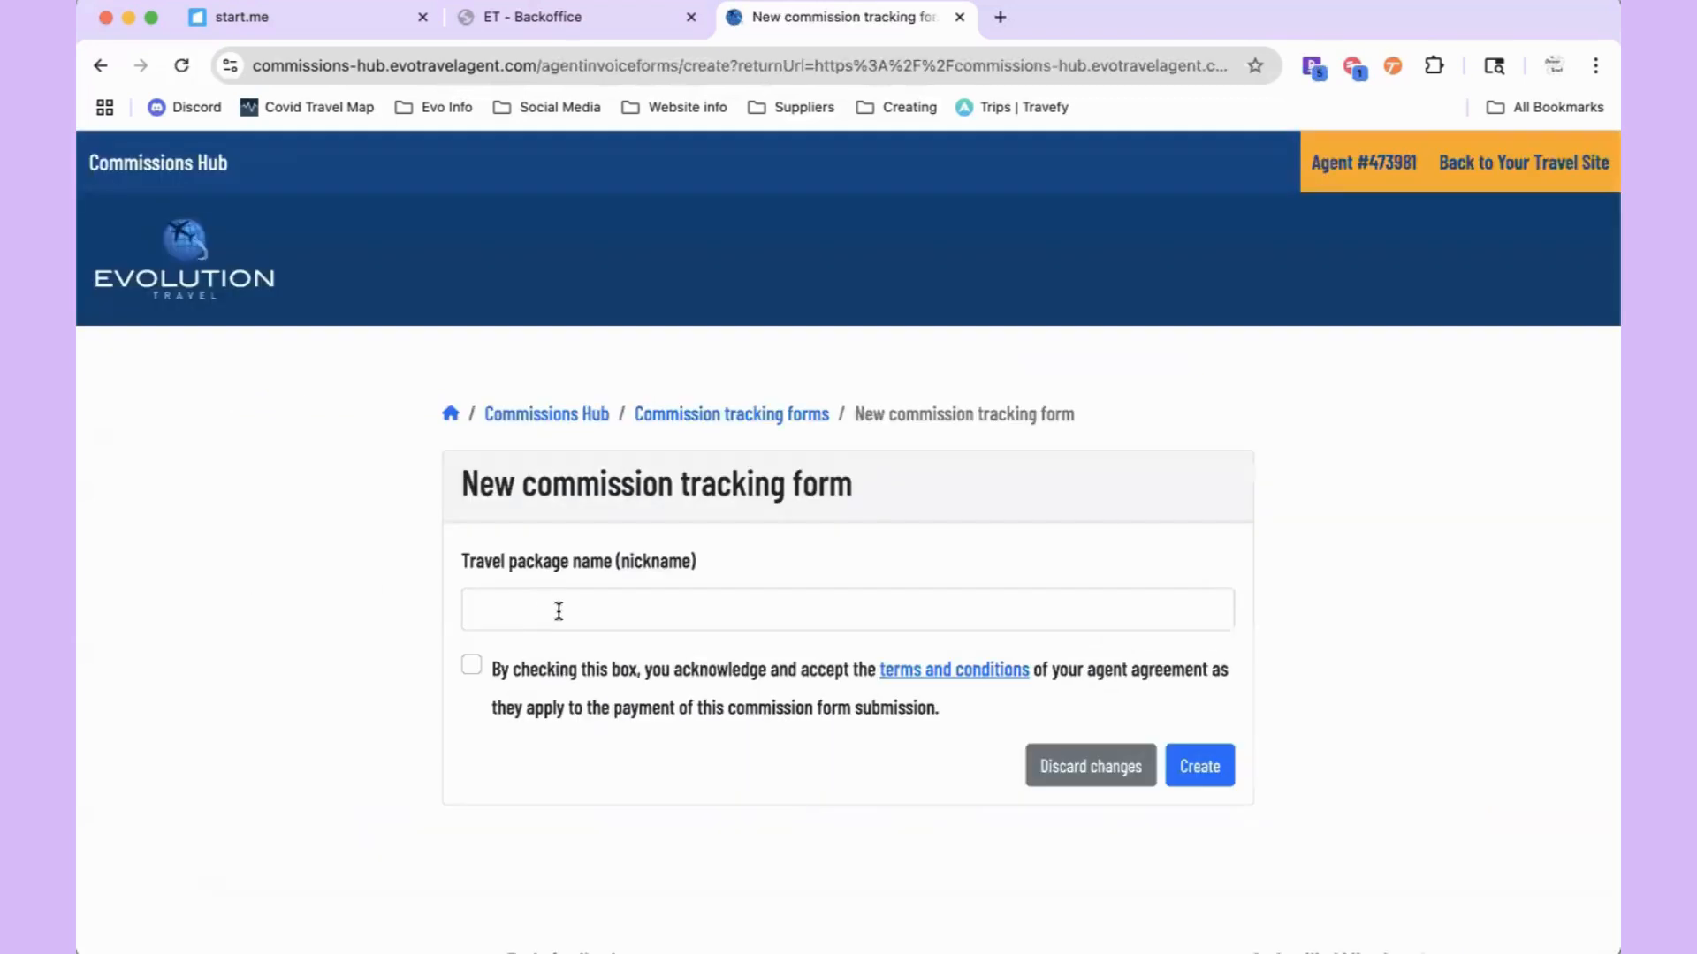
click(559, 611)
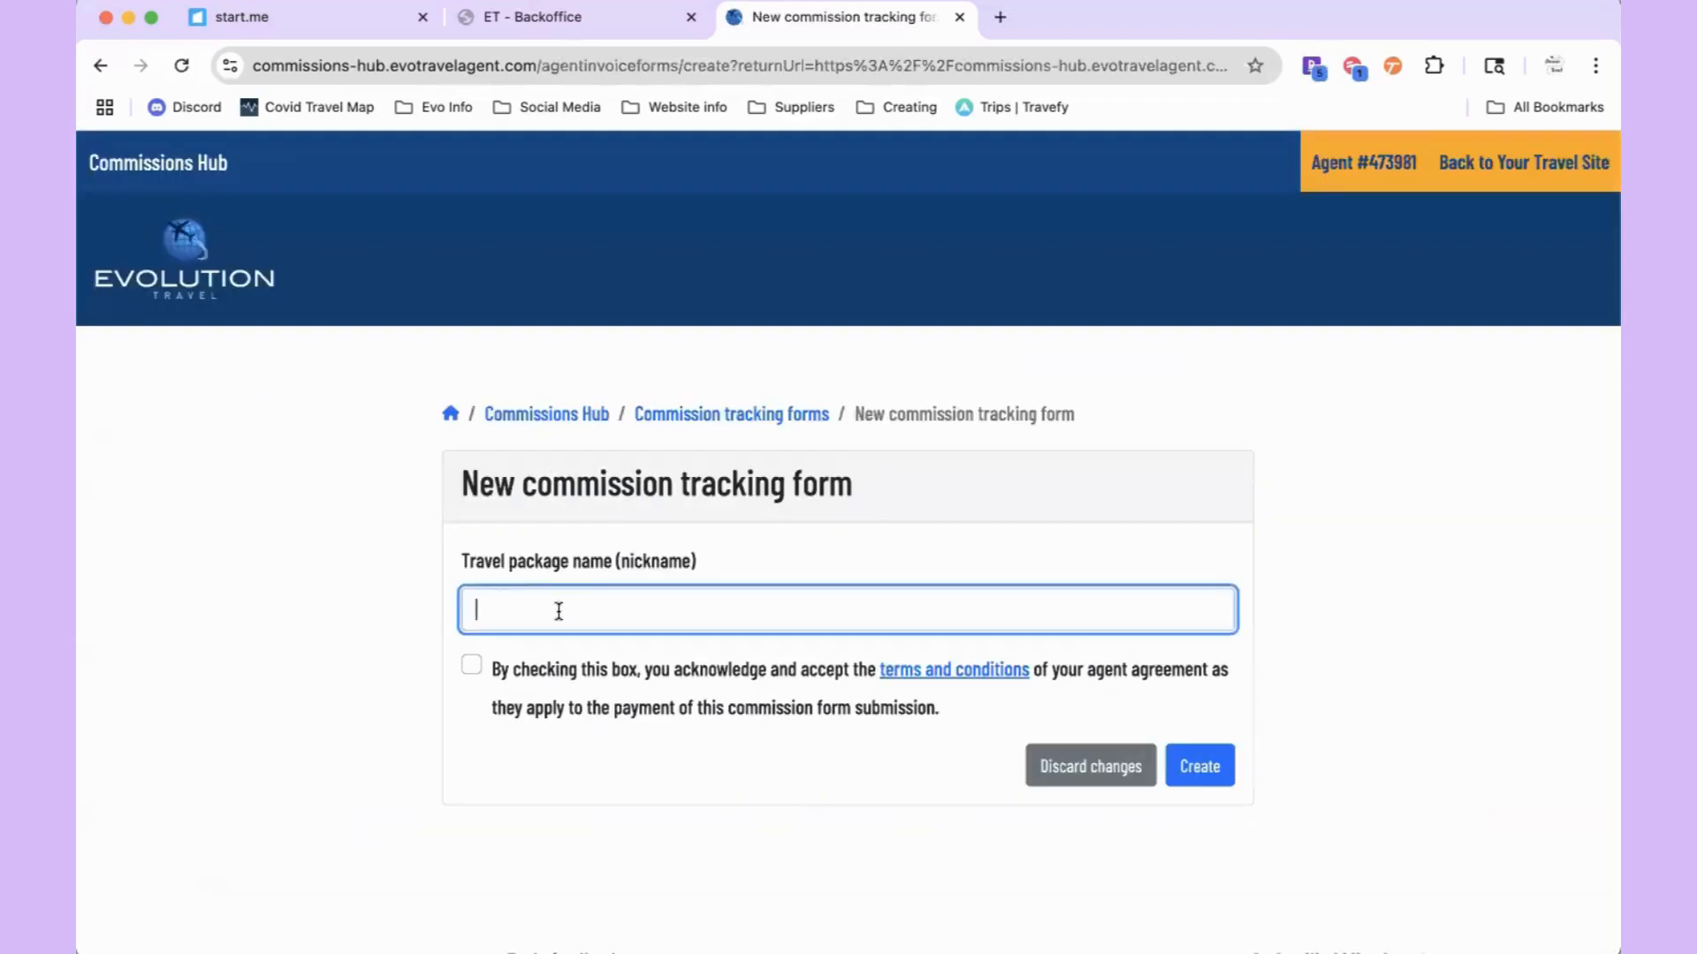
text(Example)
click(471, 665)
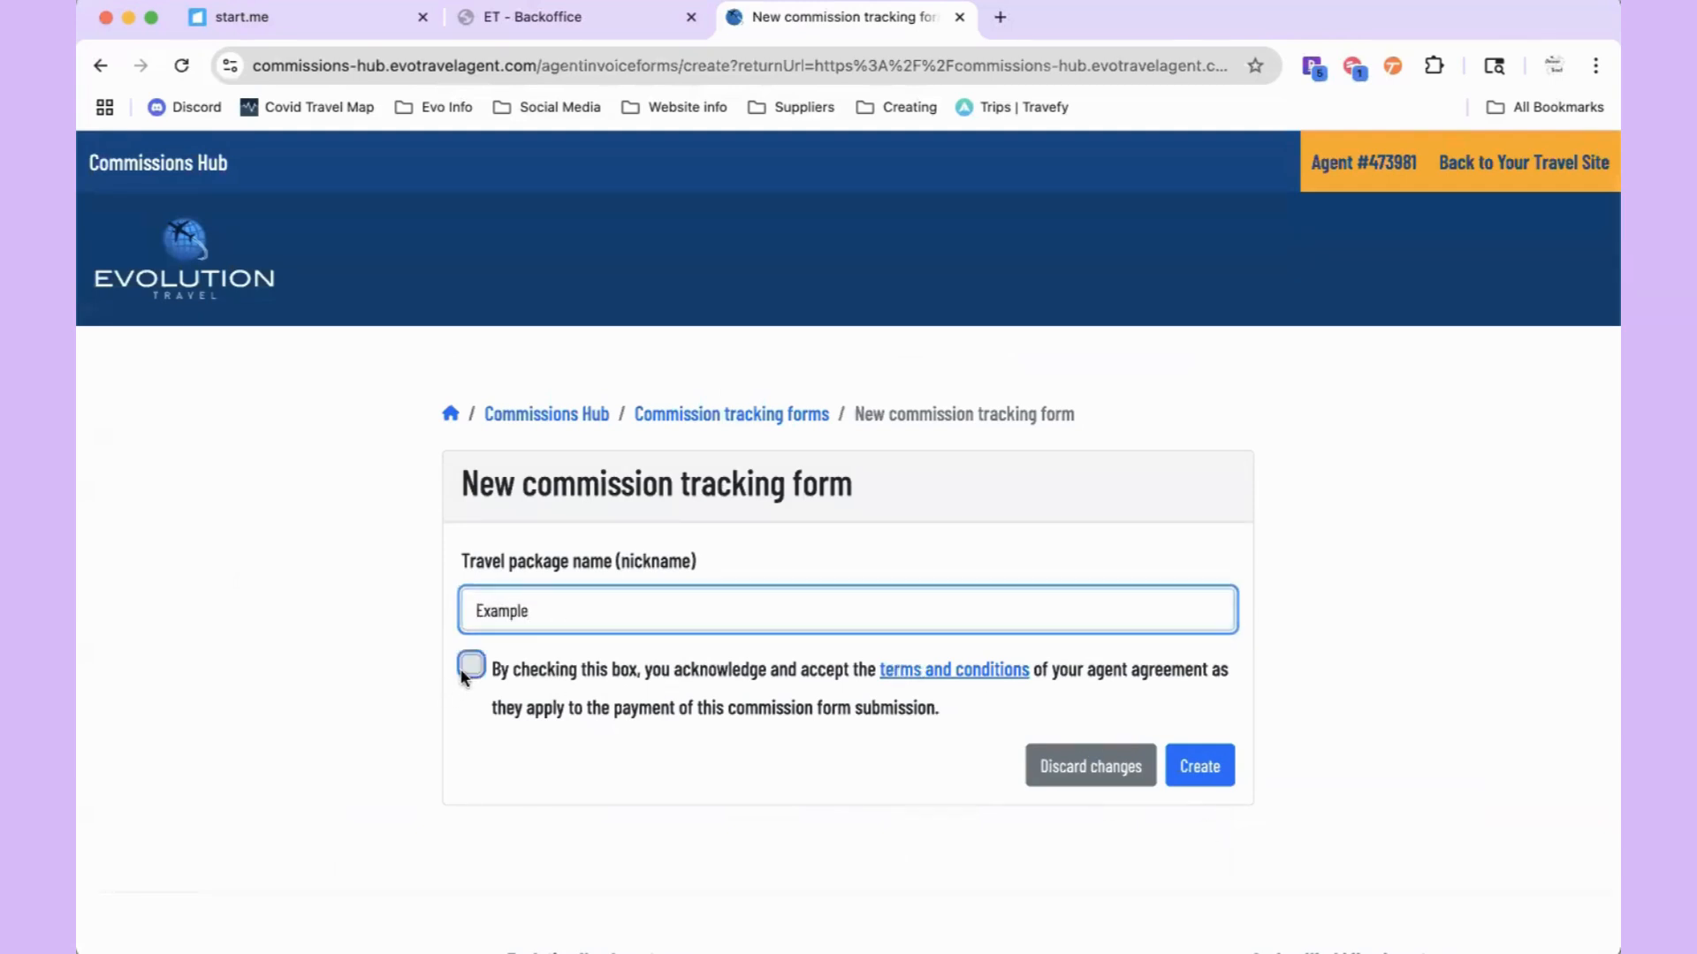
Step: Preview the terms and conditions PDF in a separate tab, close it, and create the form
right_click(936, 673)
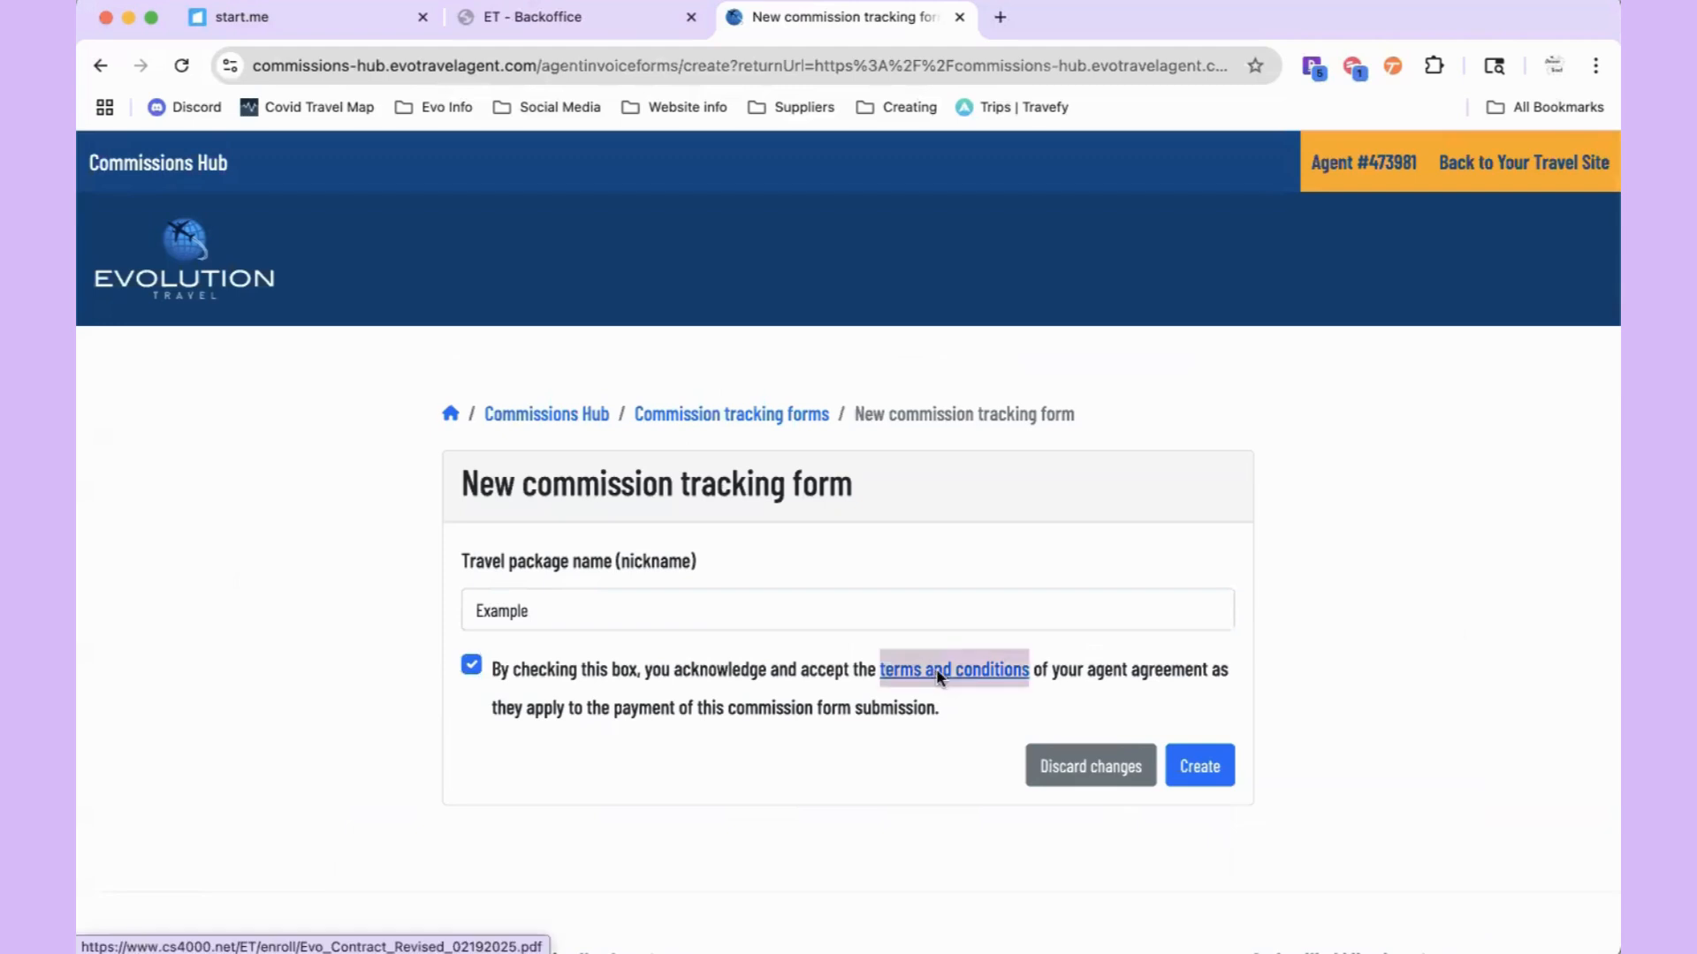
click(1017, 485)
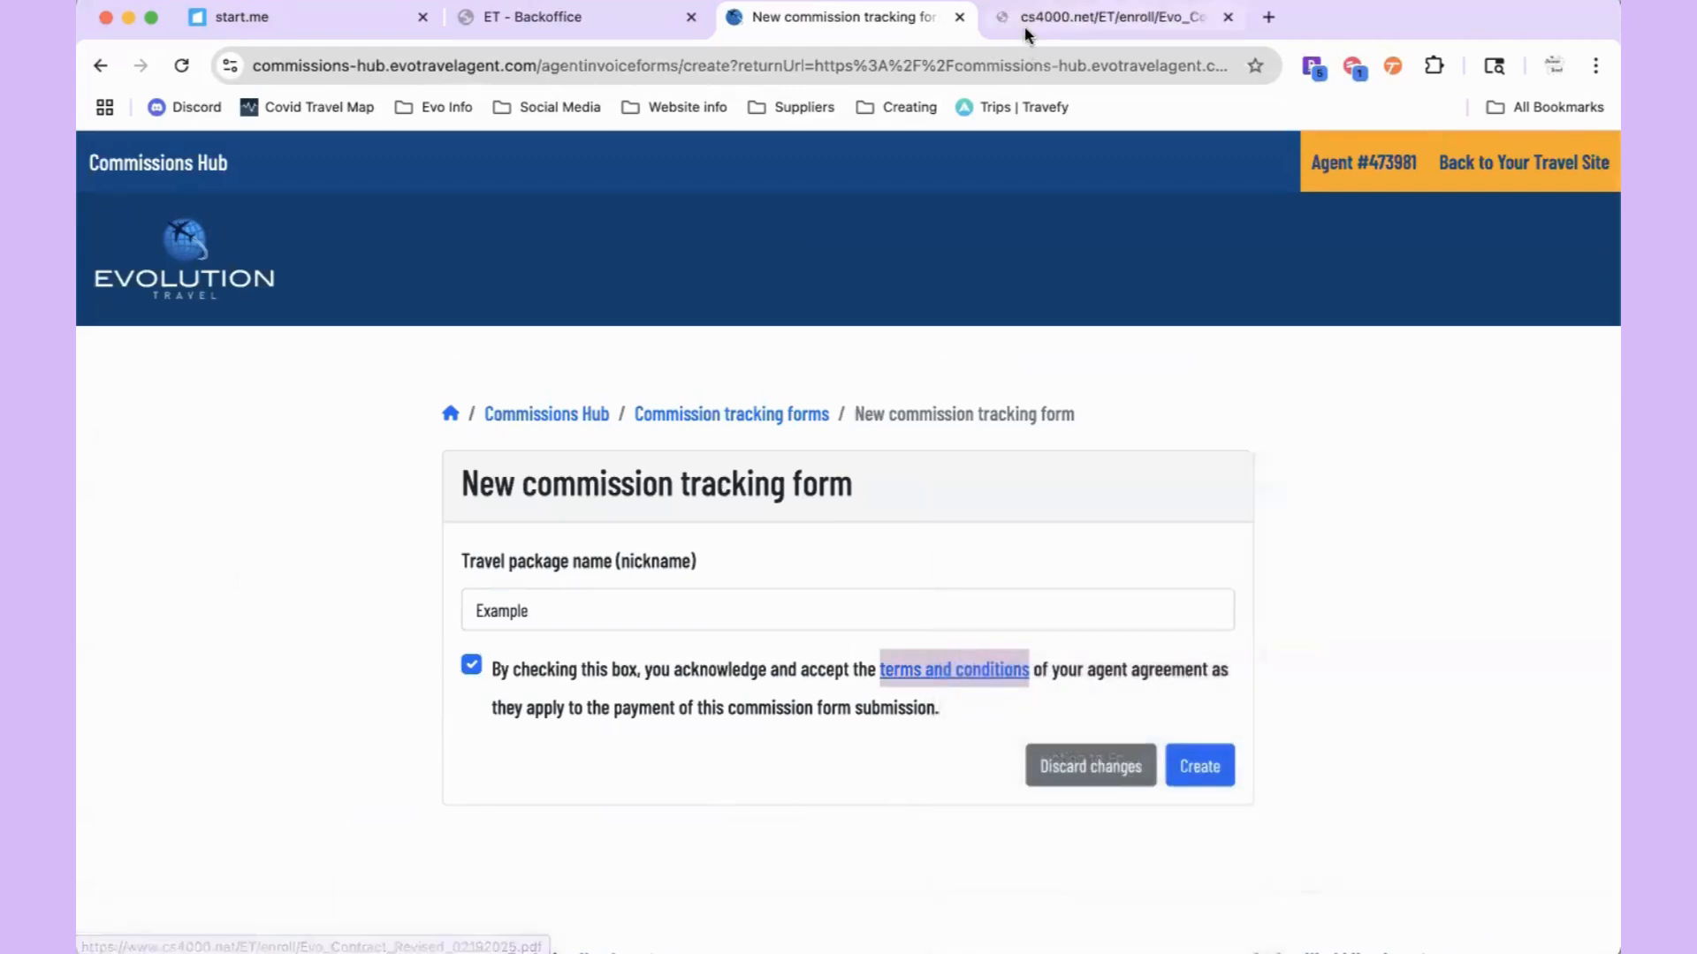
click(1025, 26)
scroll(846, 526, down, 6)
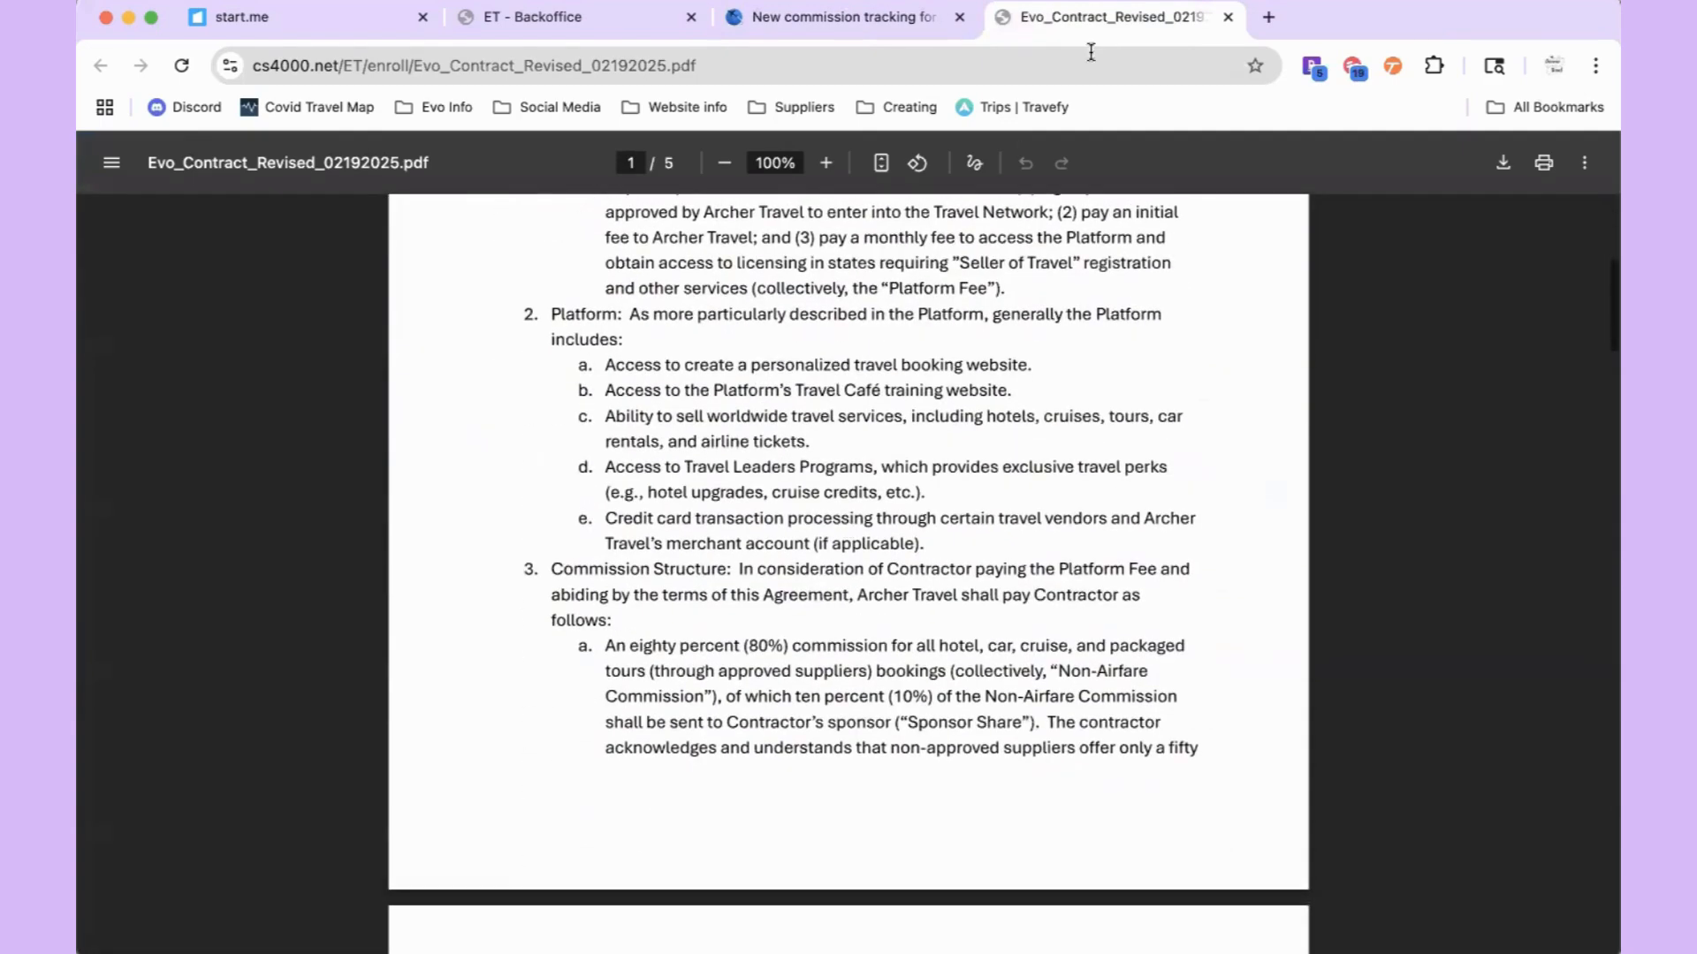
click(1229, 17)
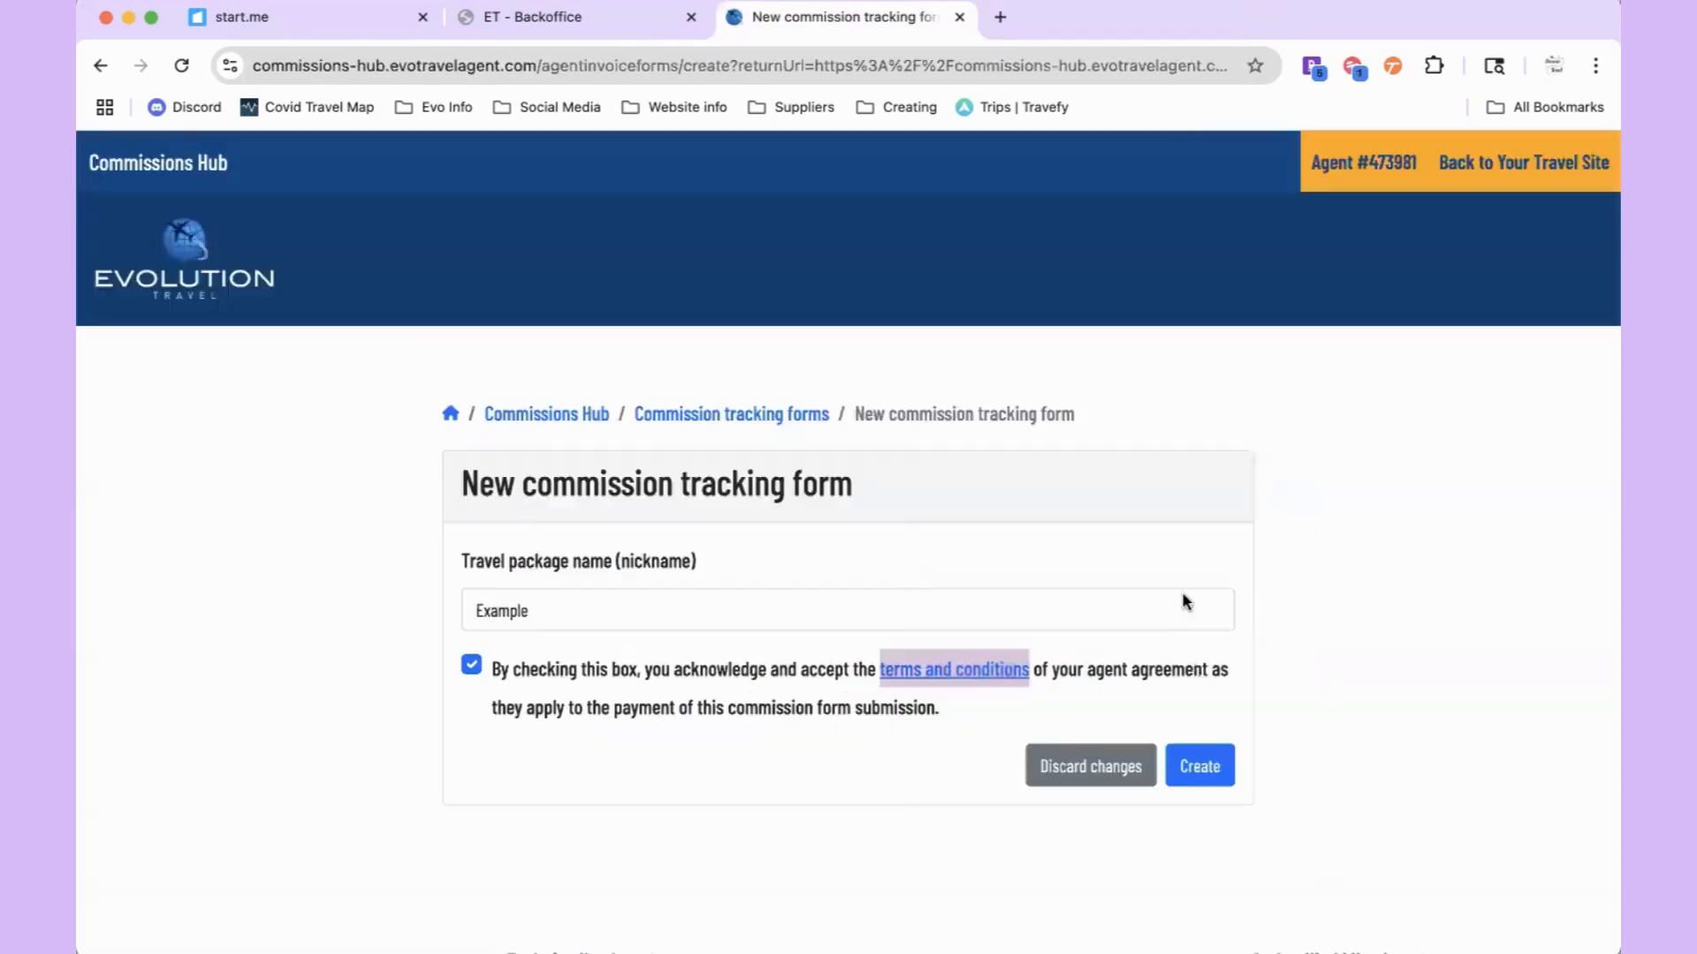
click(1206, 768)
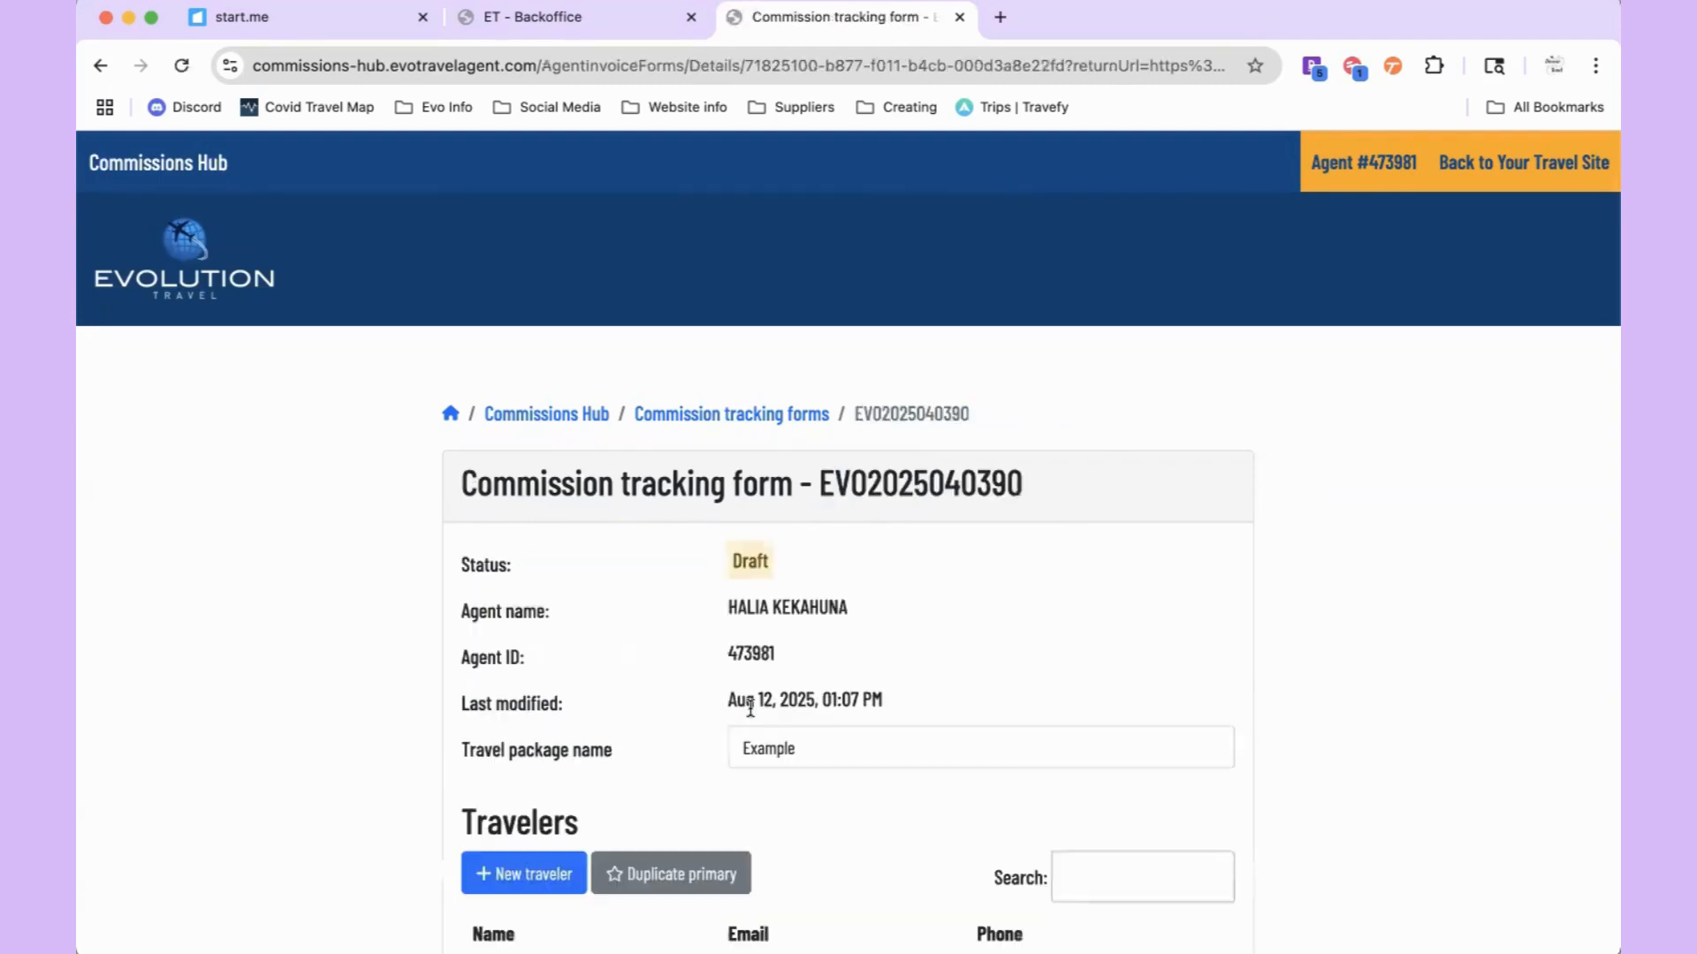
Step: Start a new traveler and enter the traveler's first and last name
scroll(749, 707, down, 3)
scroll(750, 707, down, 2)
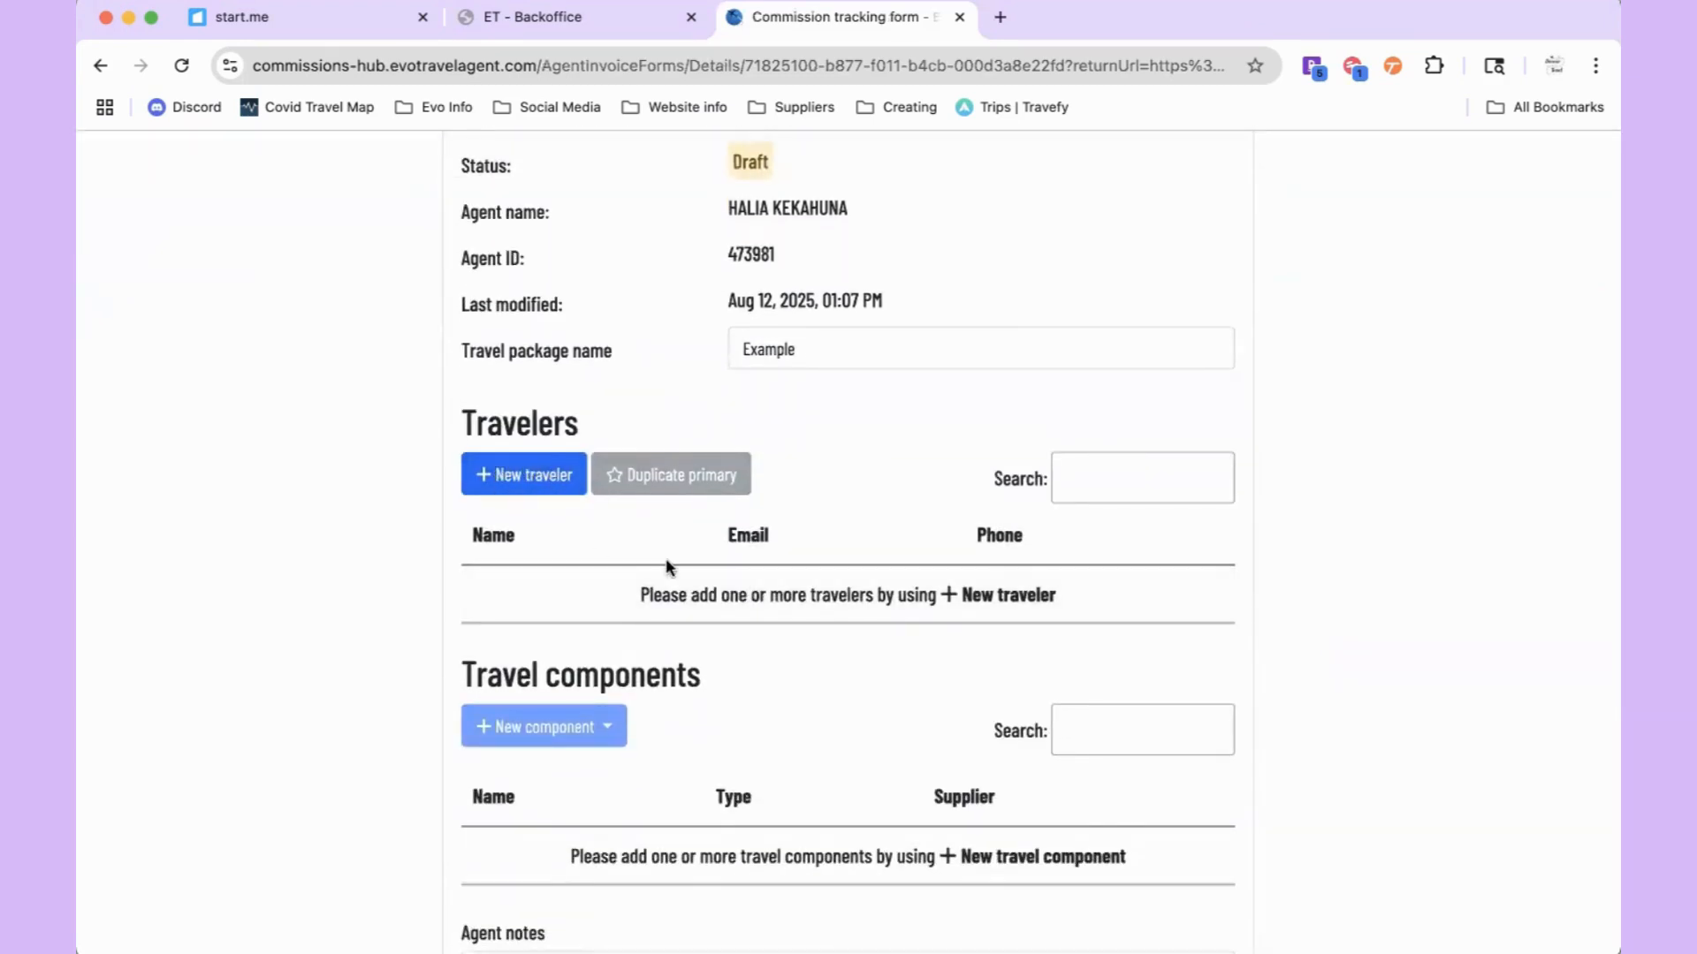
scroll(667, 565, down, 1)
click(490, 366)
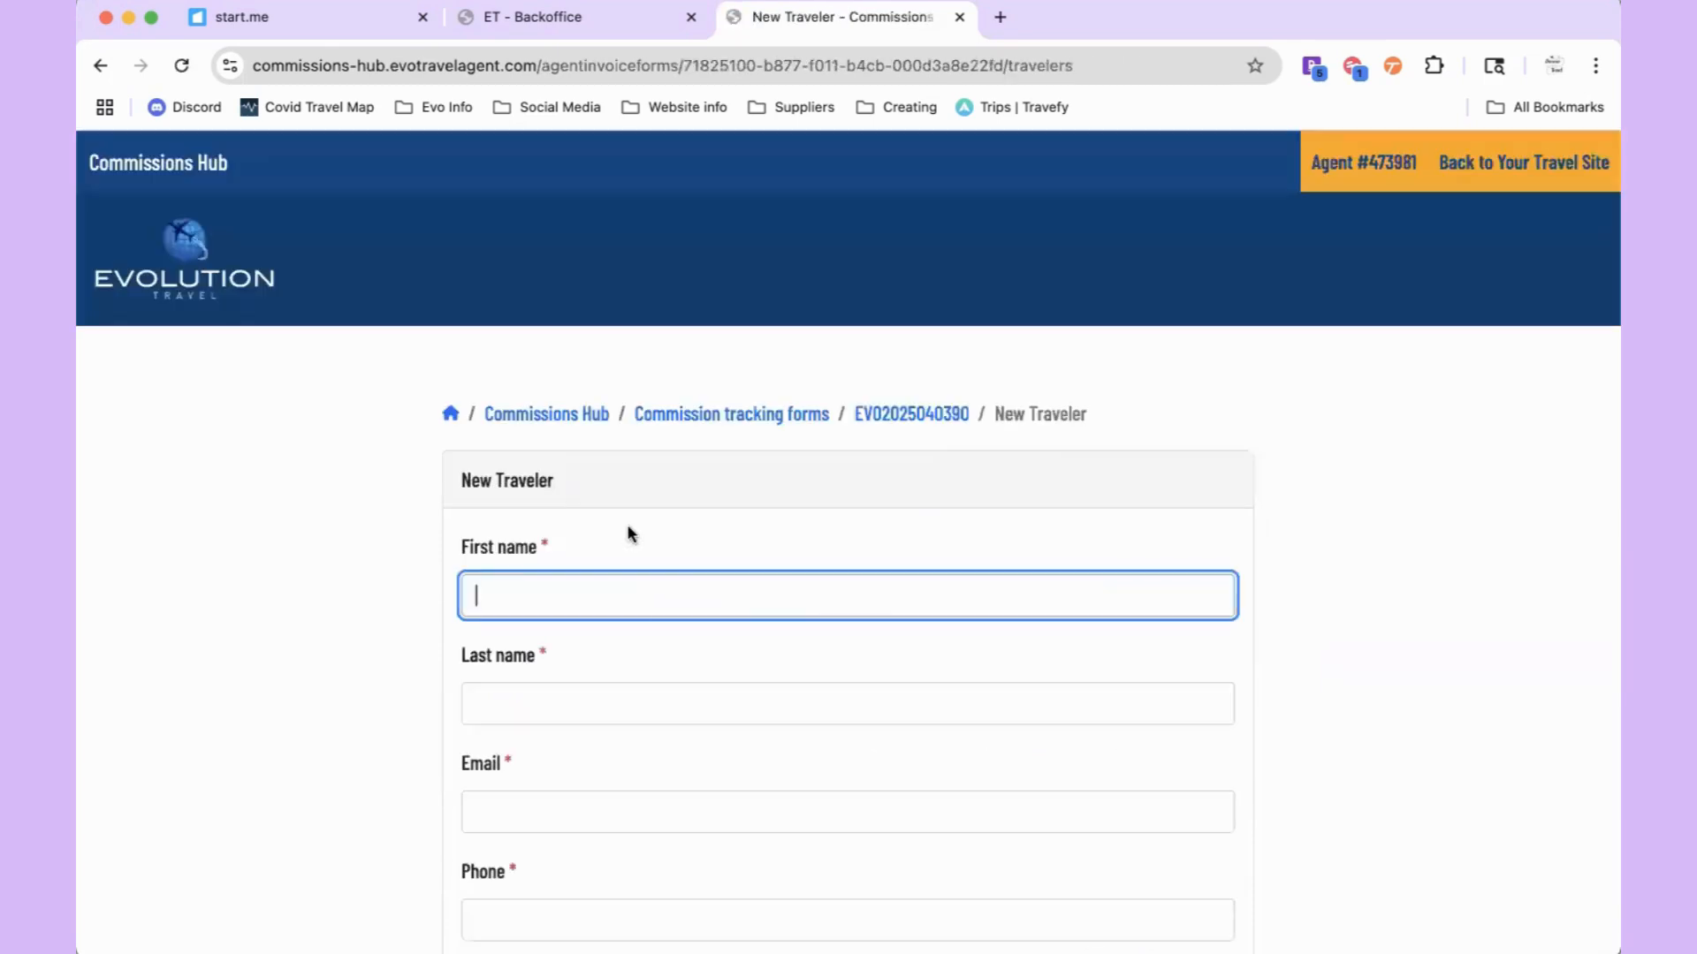
text(John)
click(610, 689)
text(Doe)
Step: Fill in the traveler's e-mail address and phone number, then save the traveler
scroll(569, 607, down, 3)
click(561, 553)
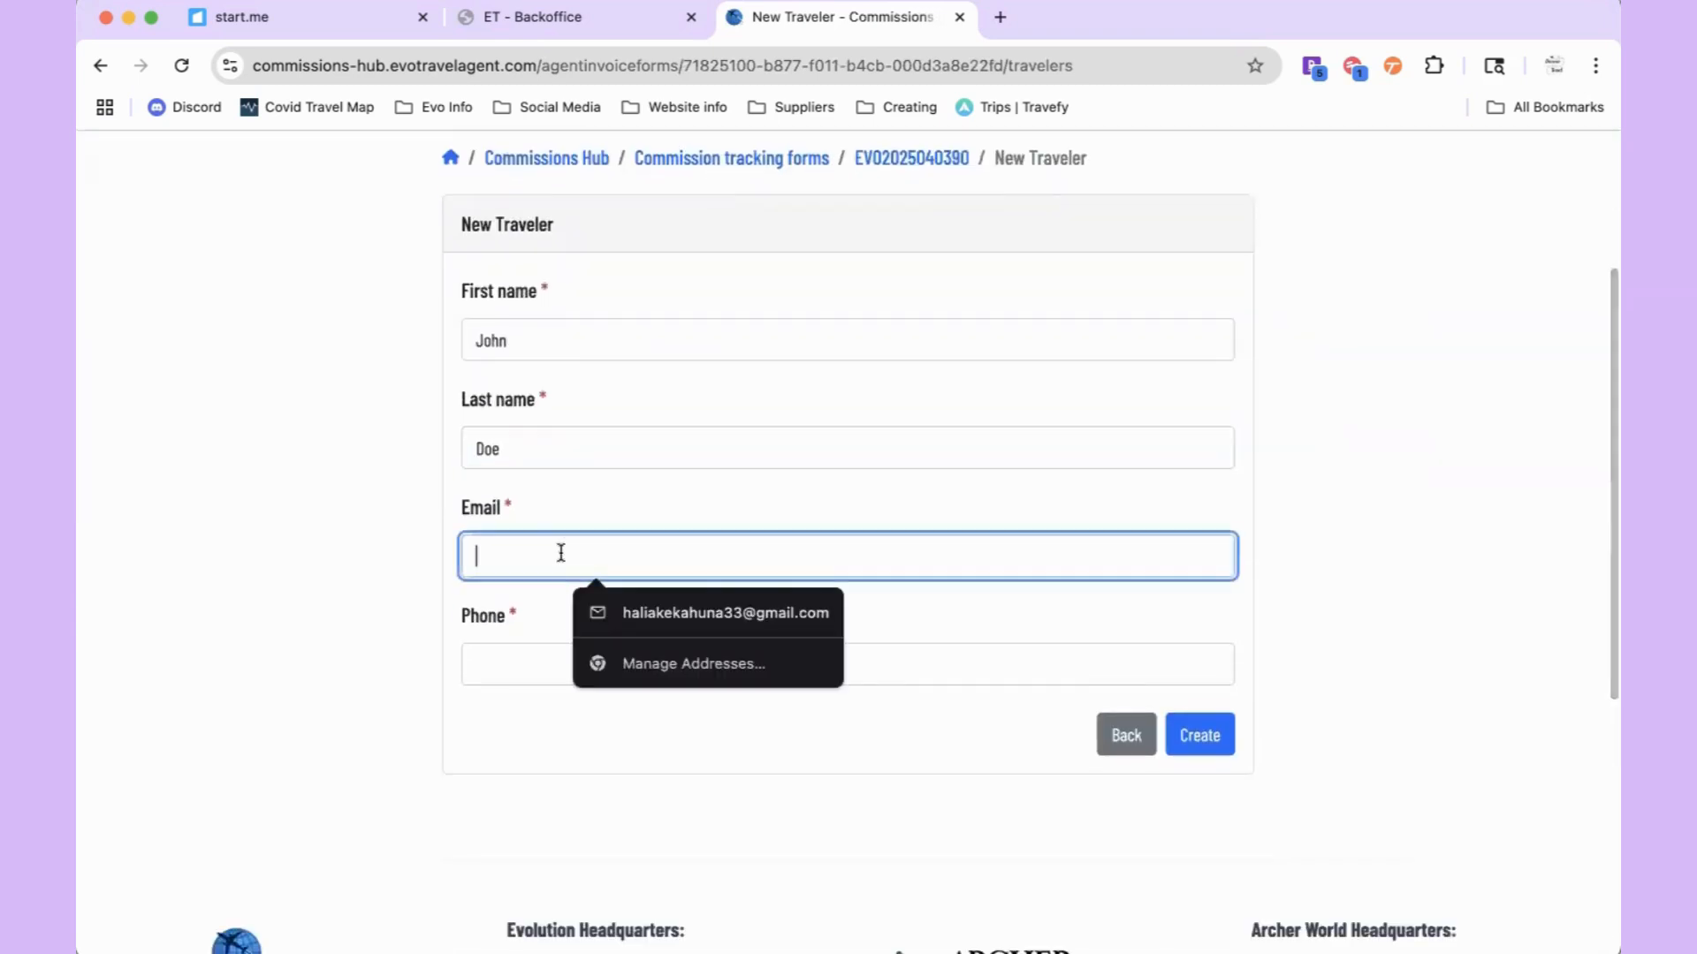
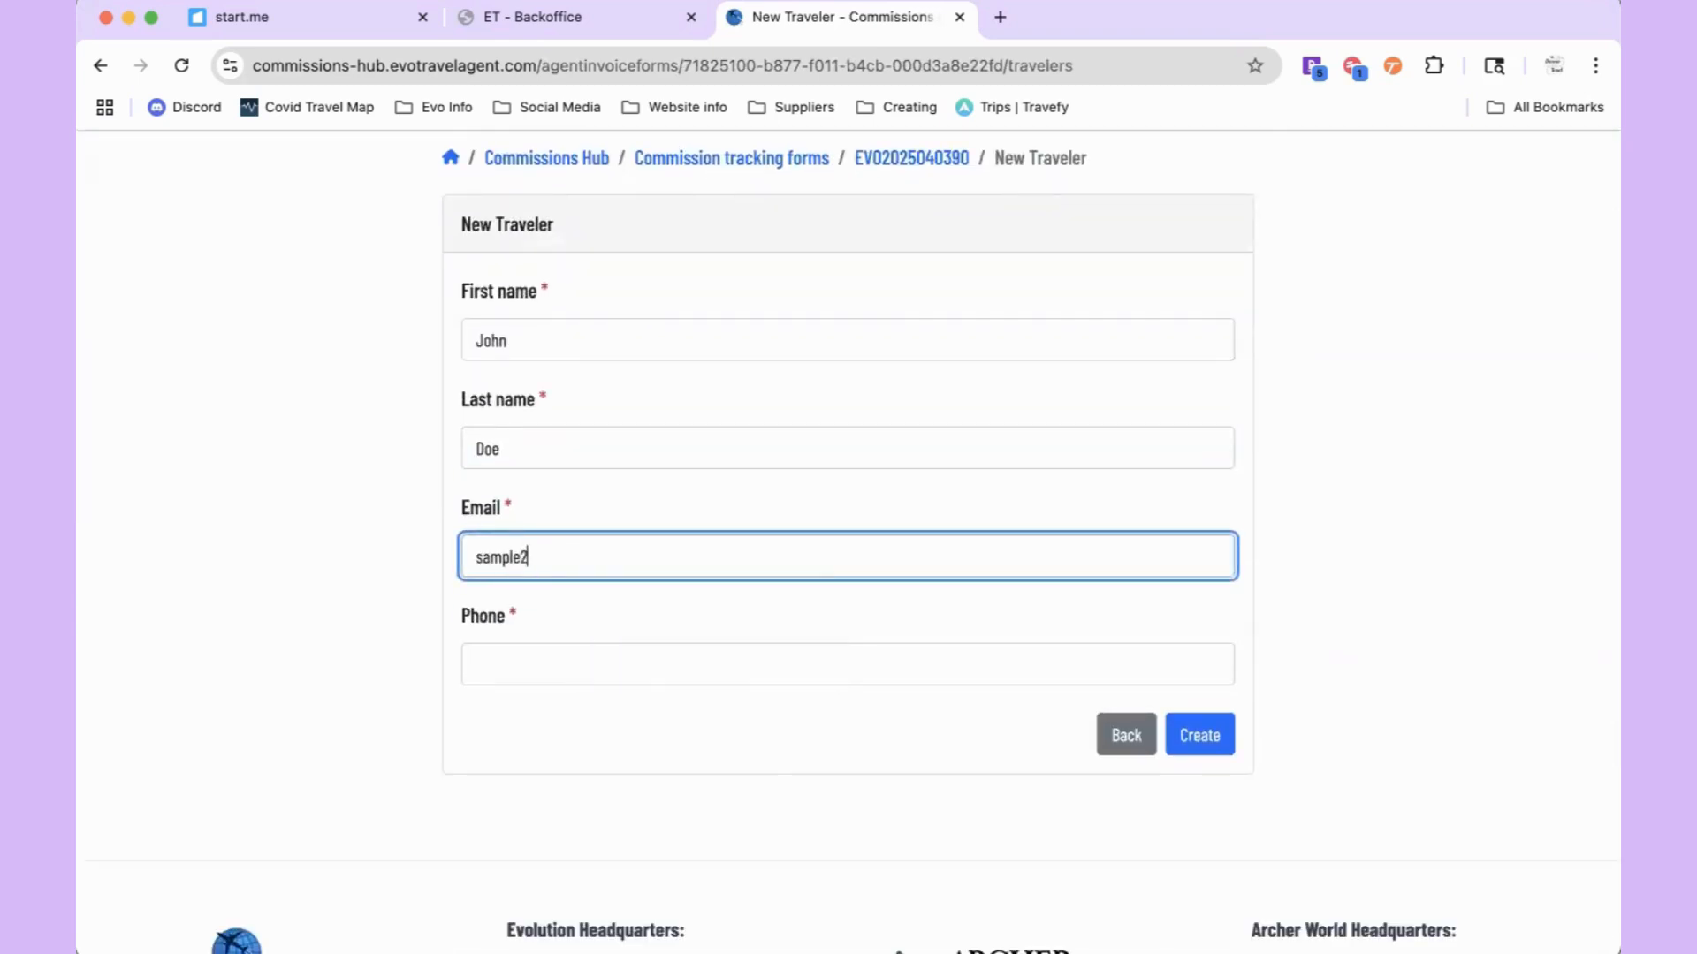
key(BackSpace)
key(BackSpace)
key(BackSpace)
key(BackSpace)
click(547, 679)
text(000)
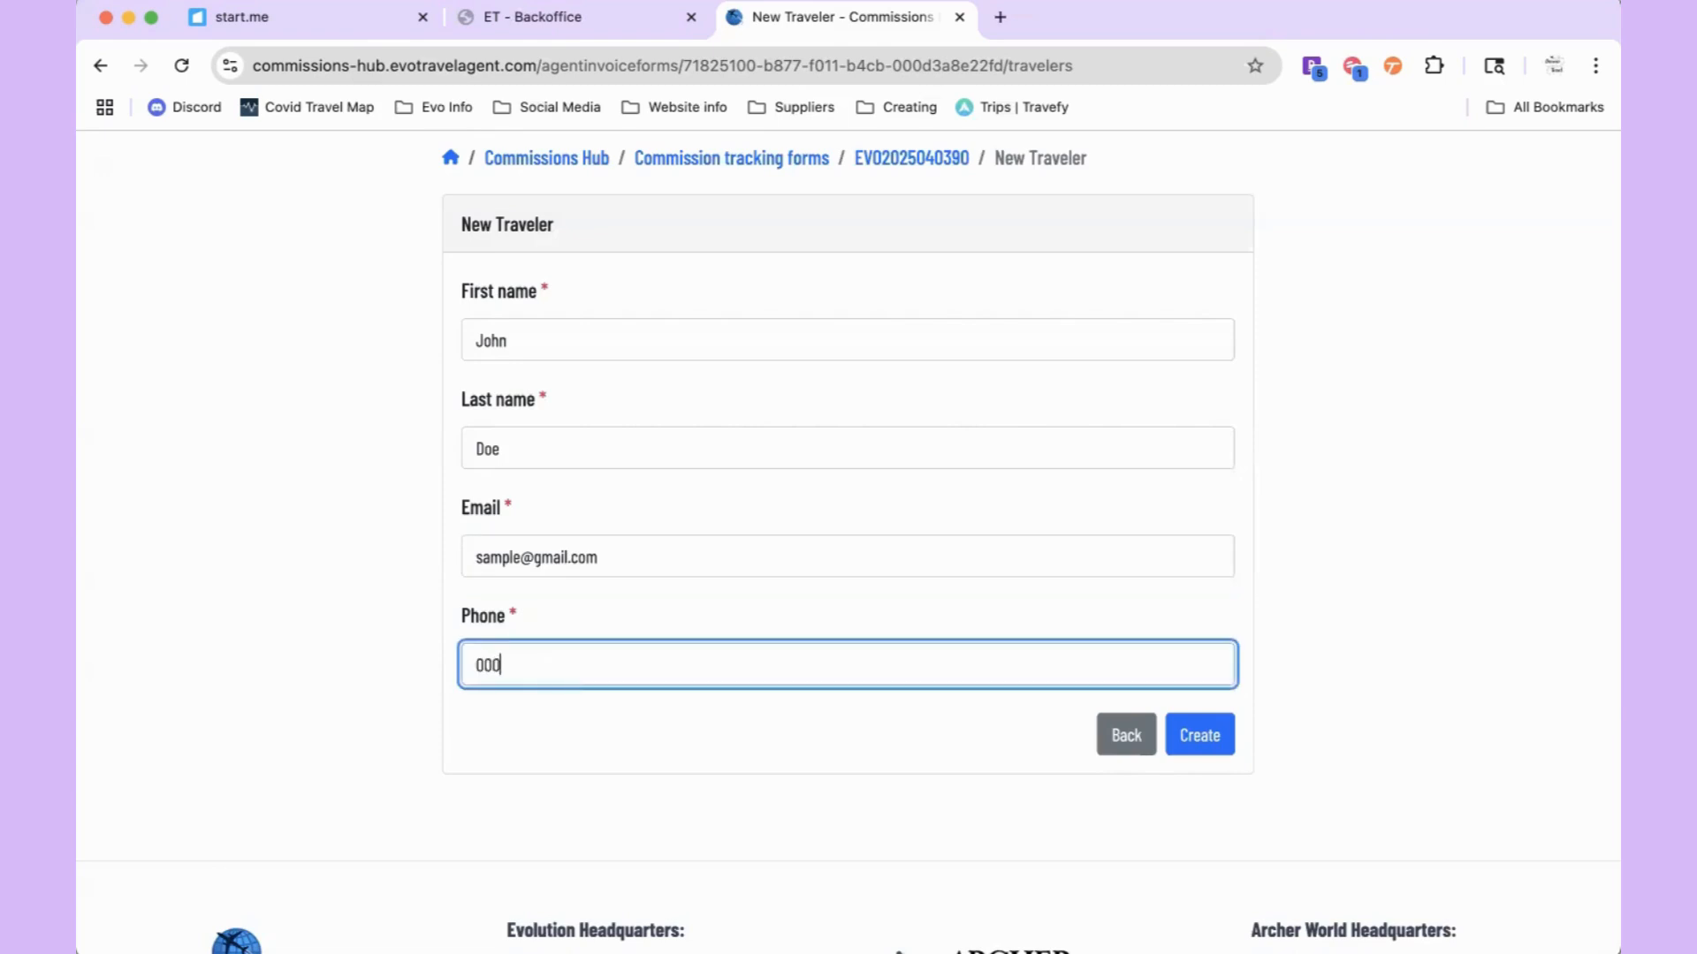
text(-000-0000)
click(1206, 725)
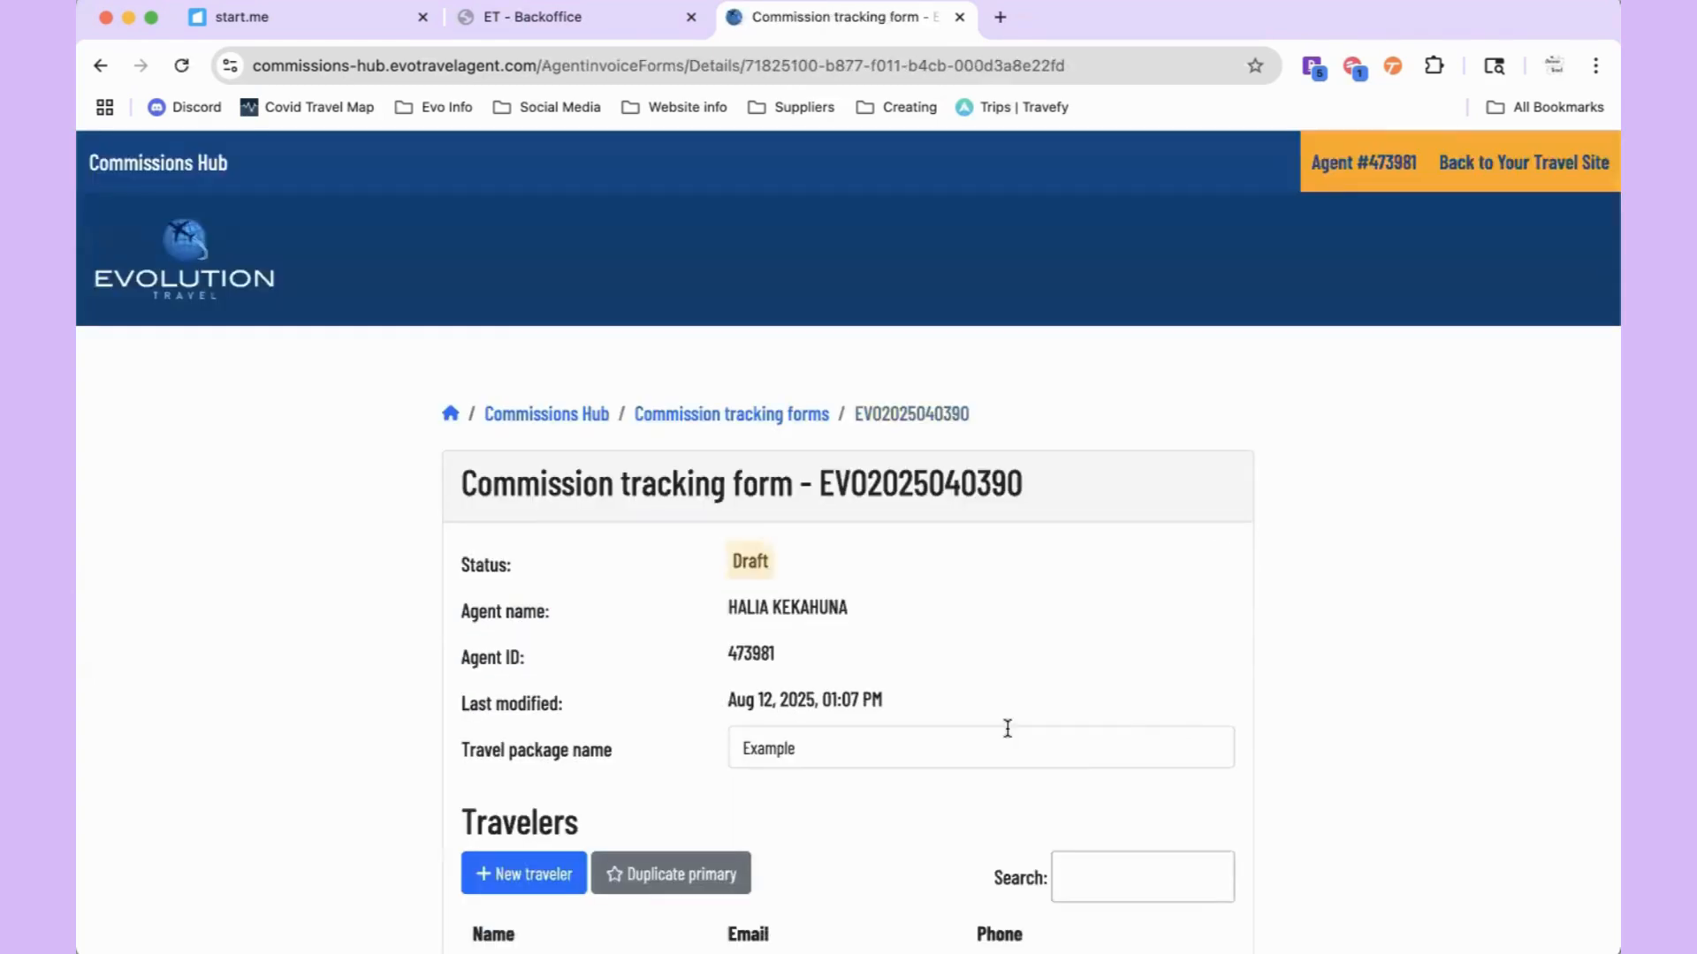
Step: View the added traveler's details, then return to the form unchanged
scroll(1007, 728, down, 2)
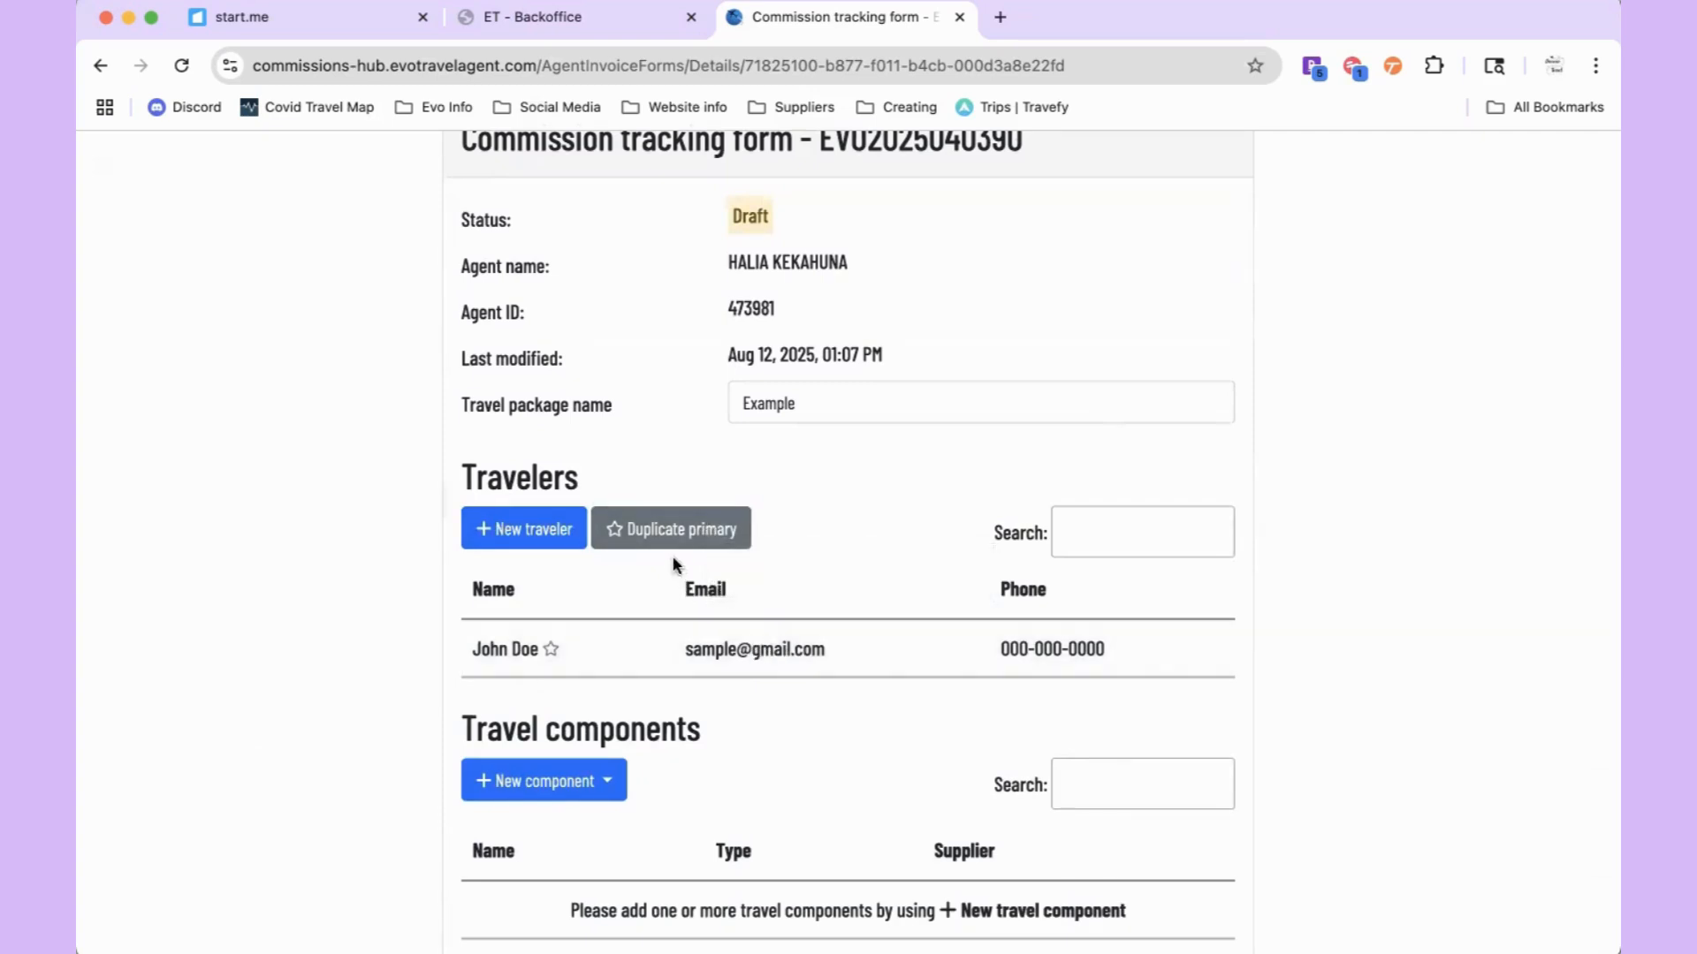
click(550, 656)
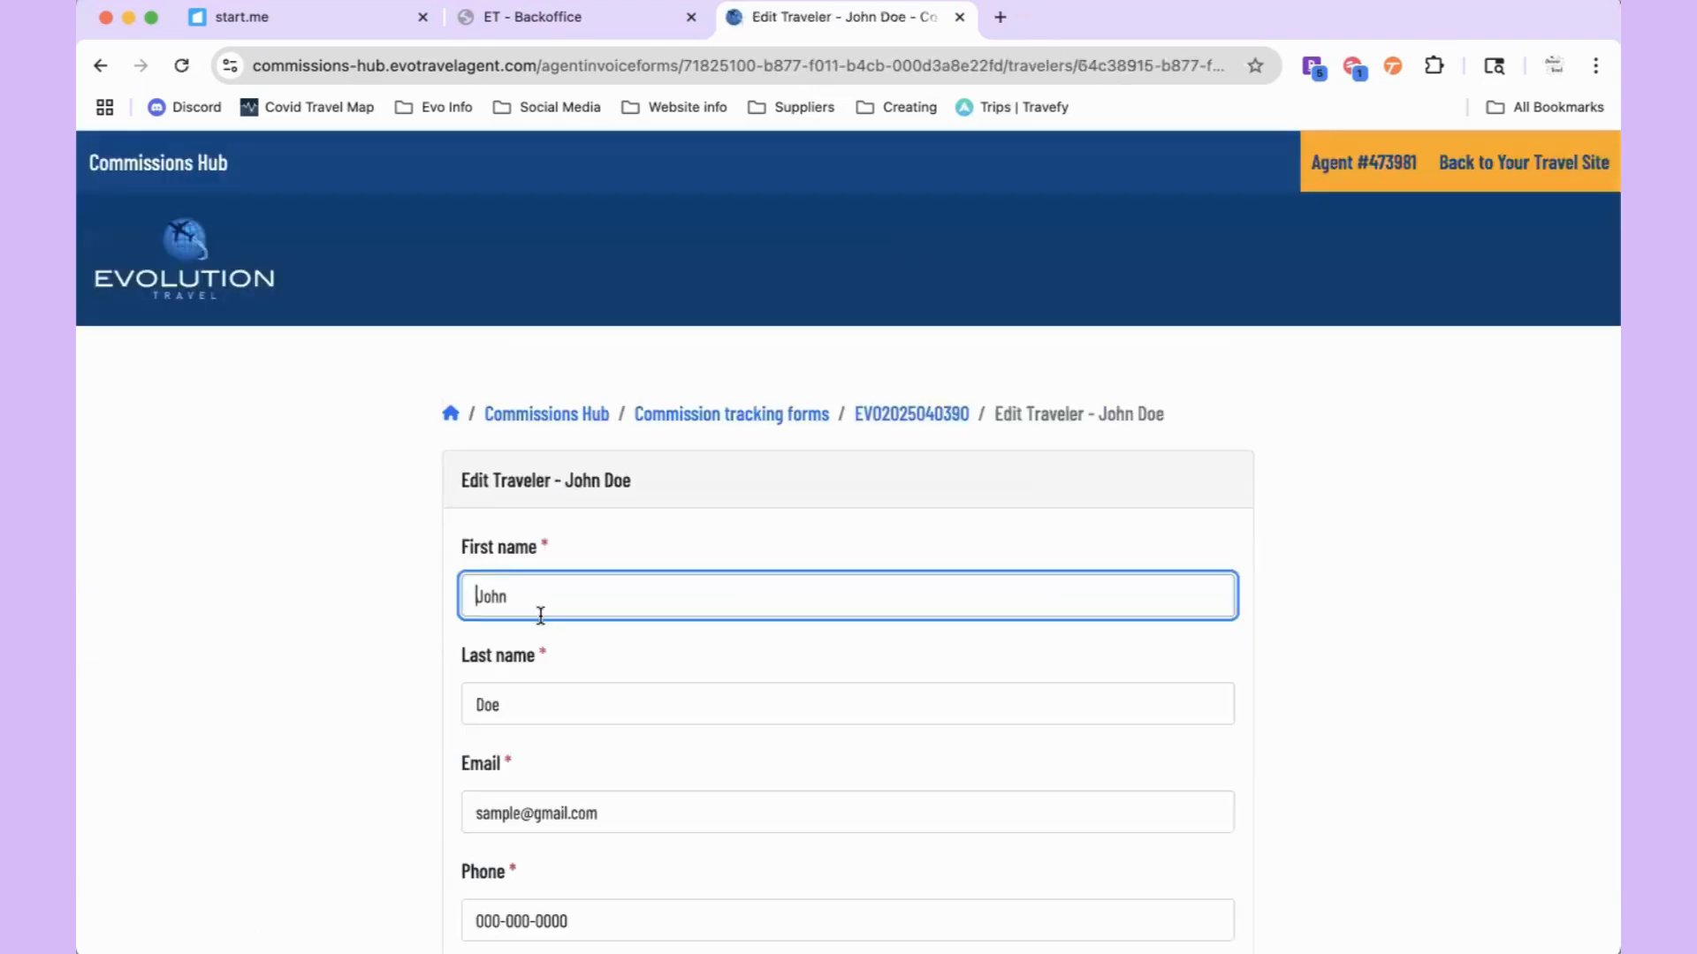
scroll(539, 611, down, 5)
click(1122, 487)
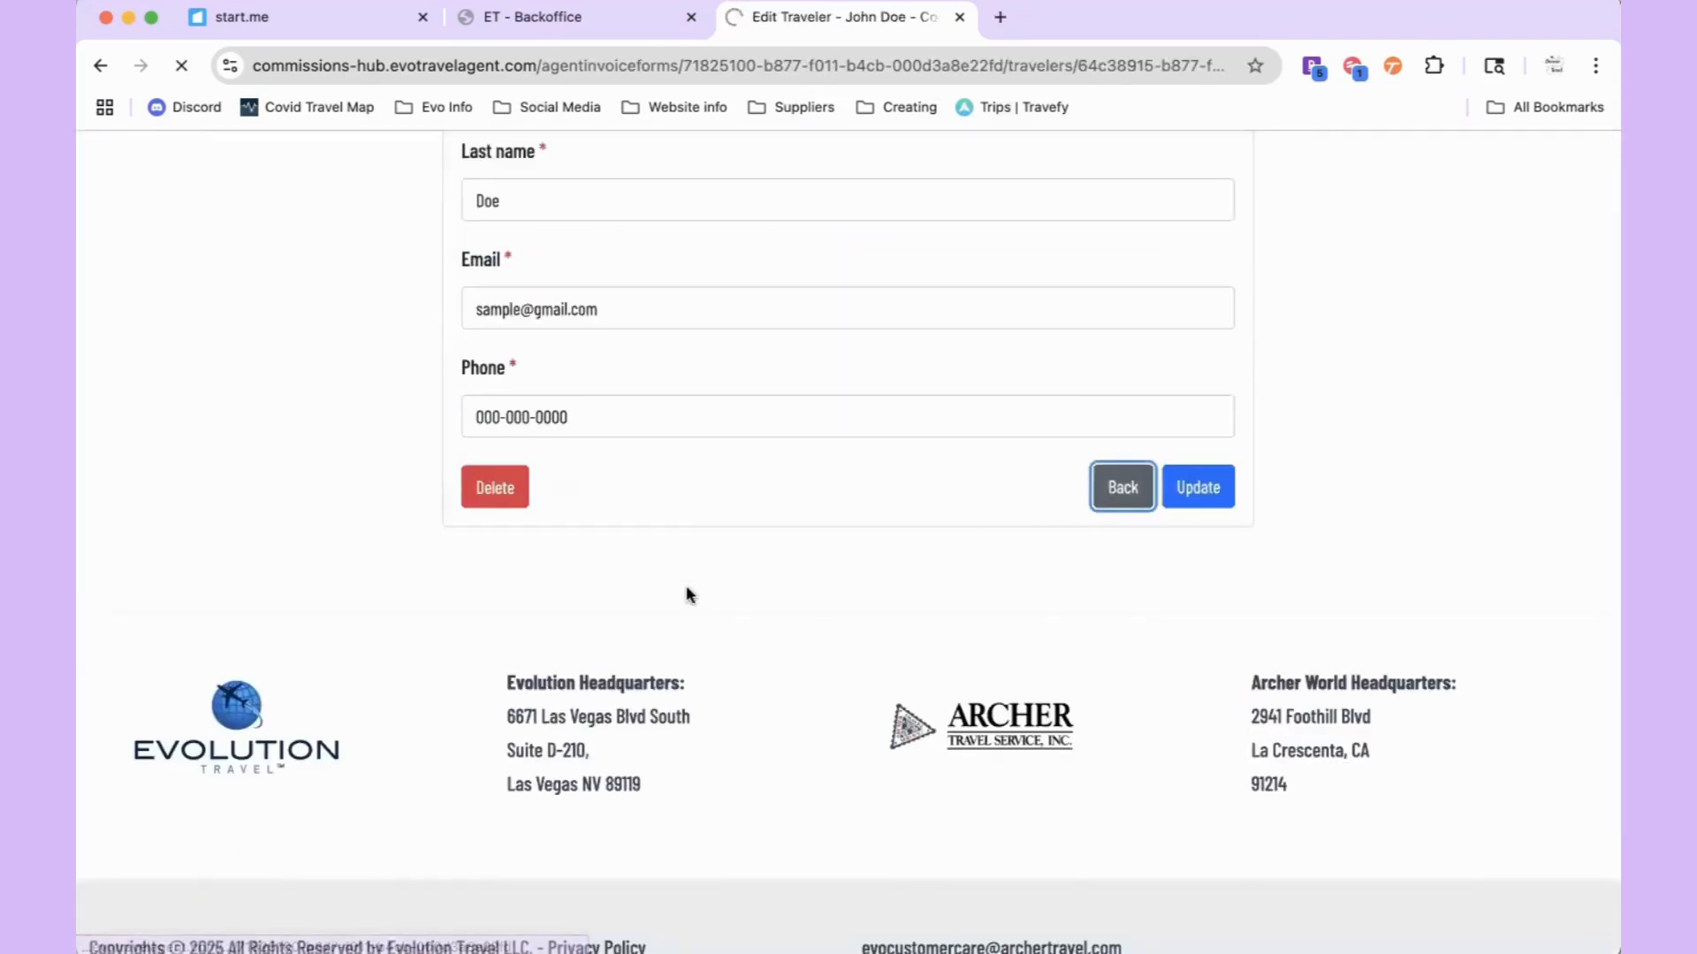
Step: Start a new Air travel component from the New component type list
scroll(678, 625, down, 5)
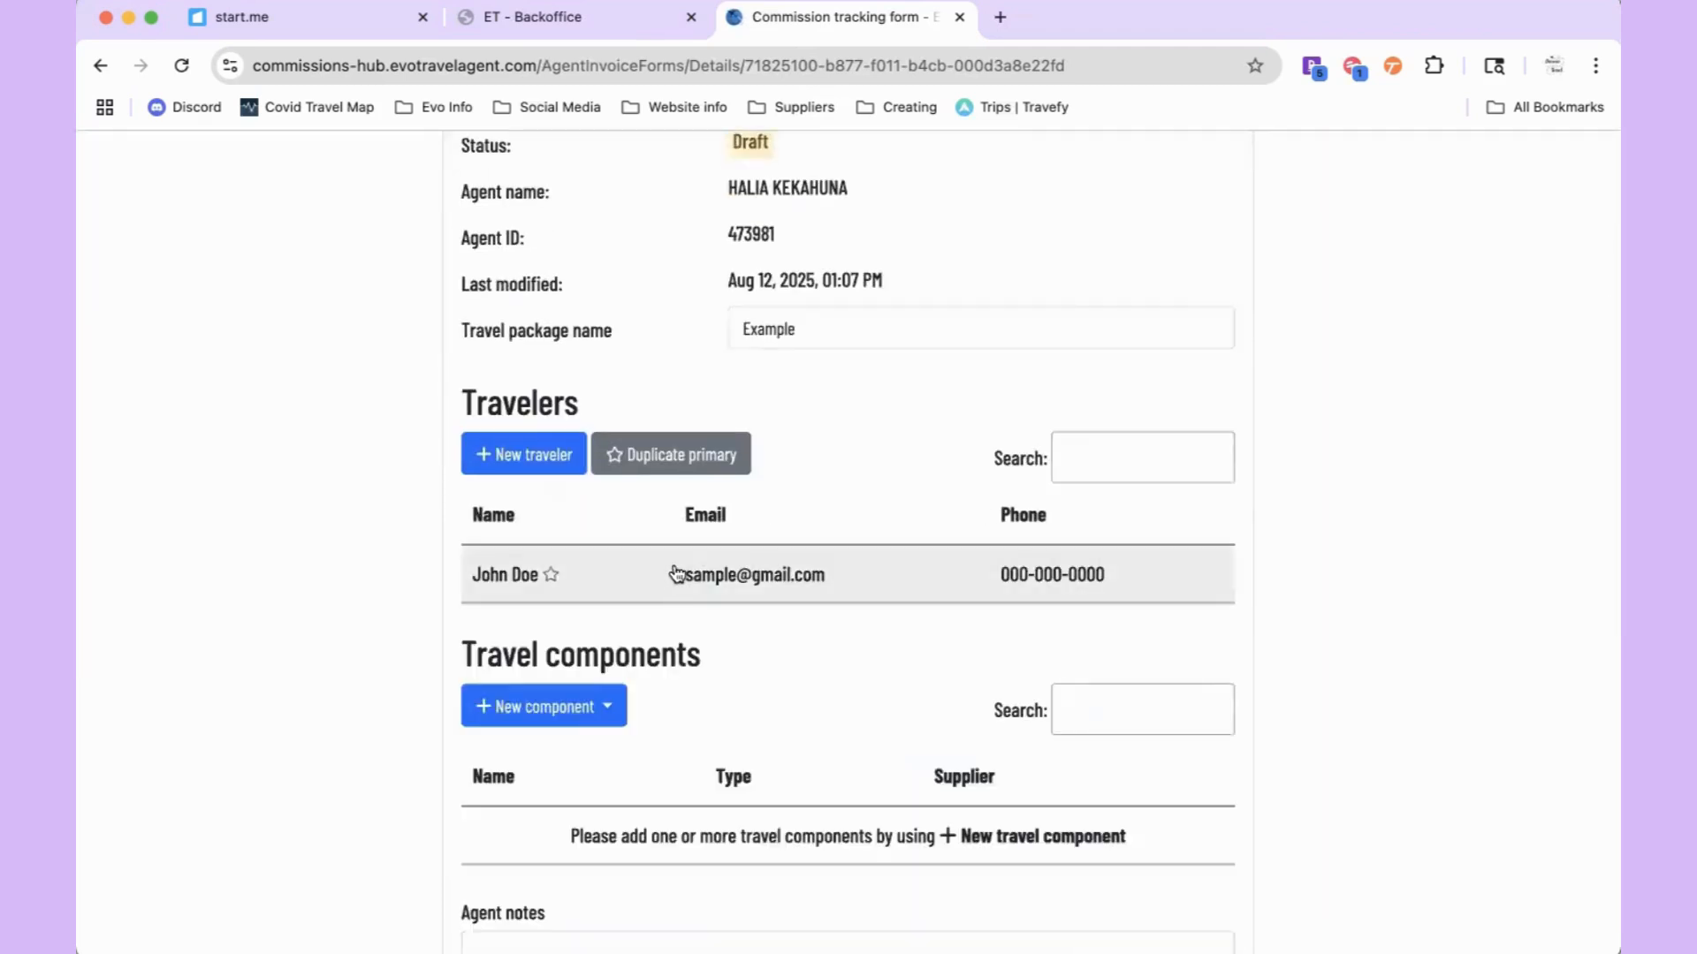
scroll(670, 535, down, 2)
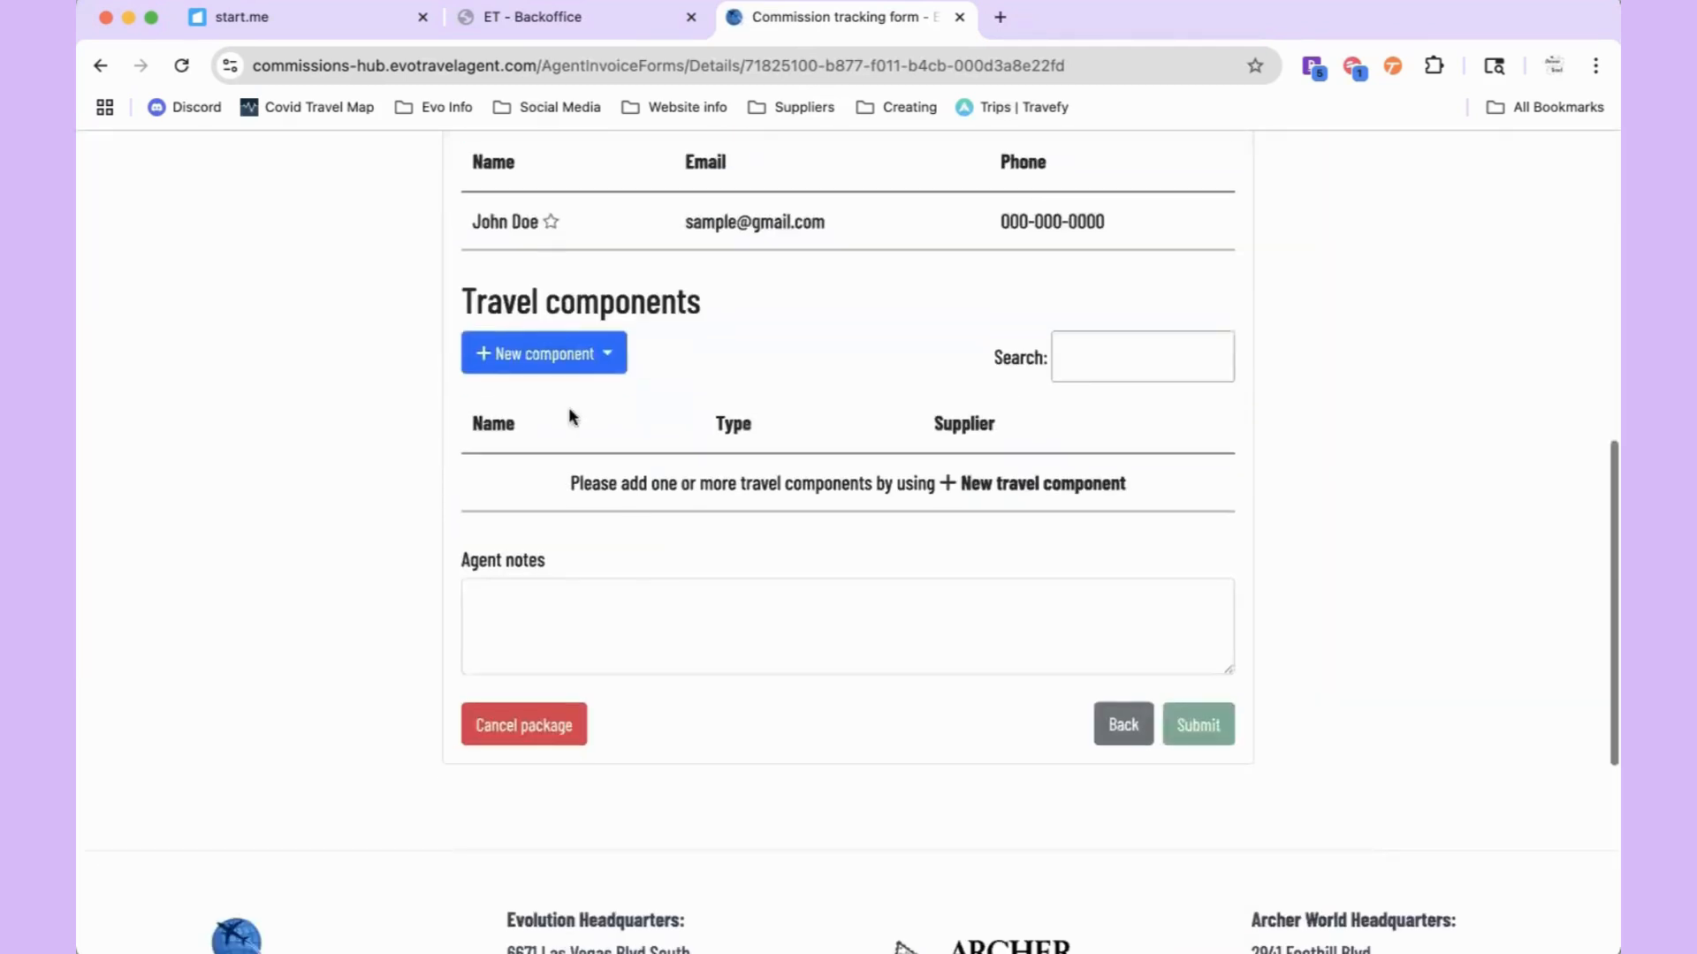
click(489, 354)
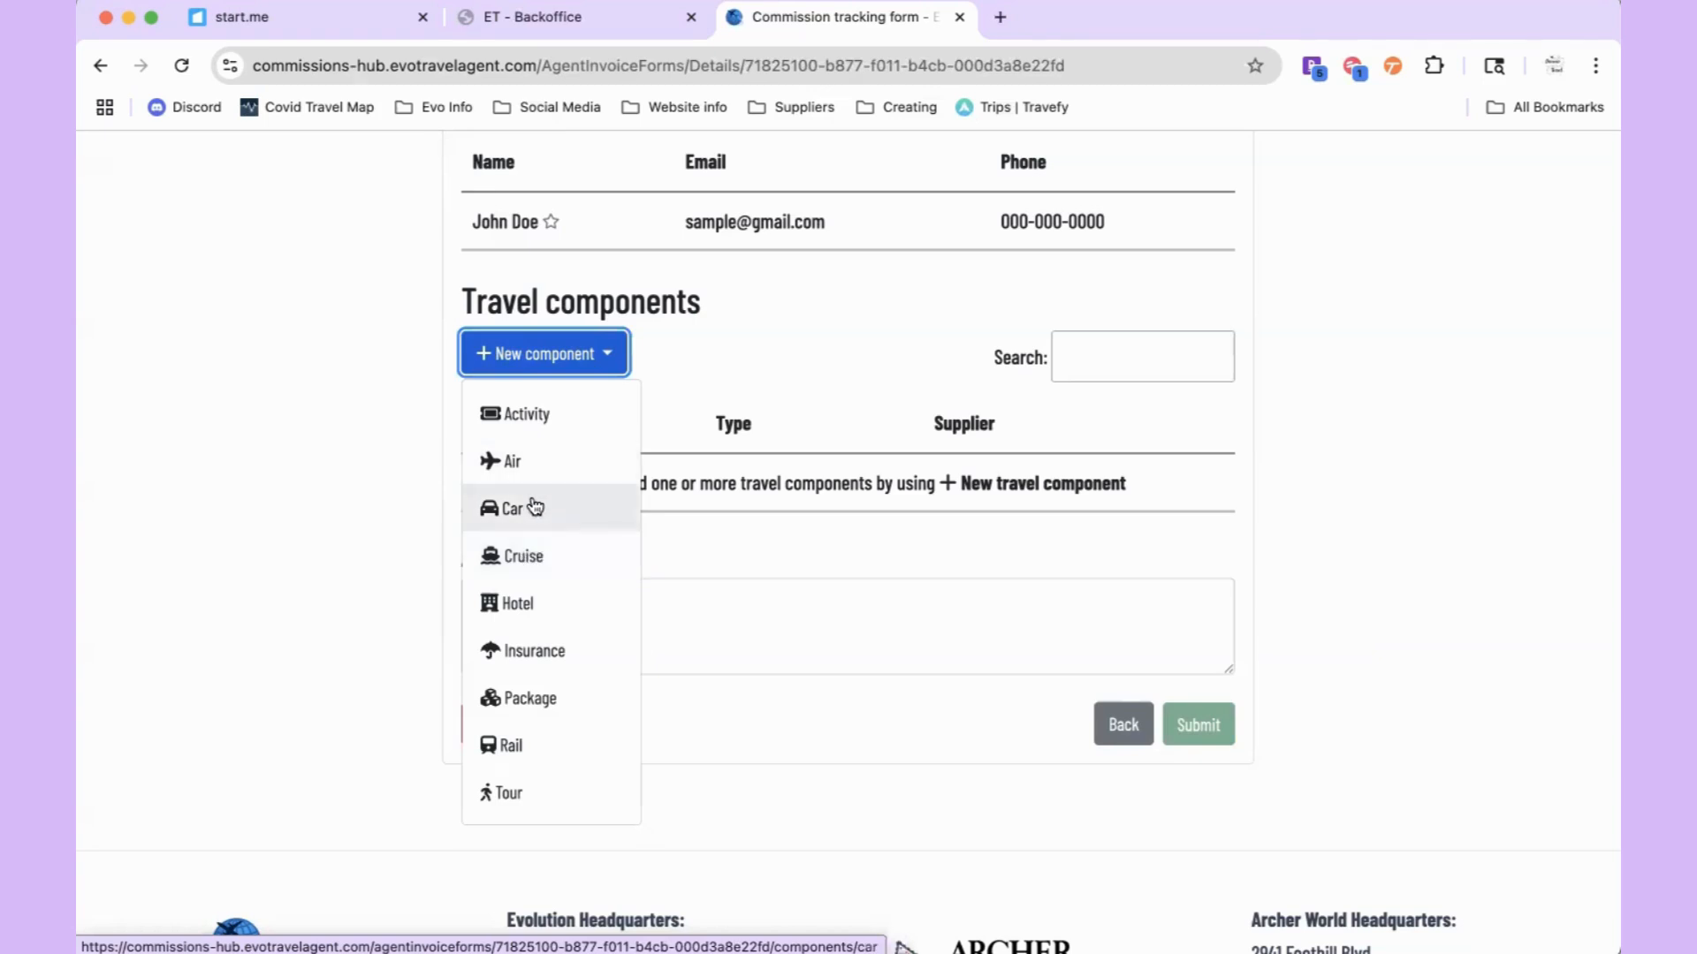
click(522, 510)
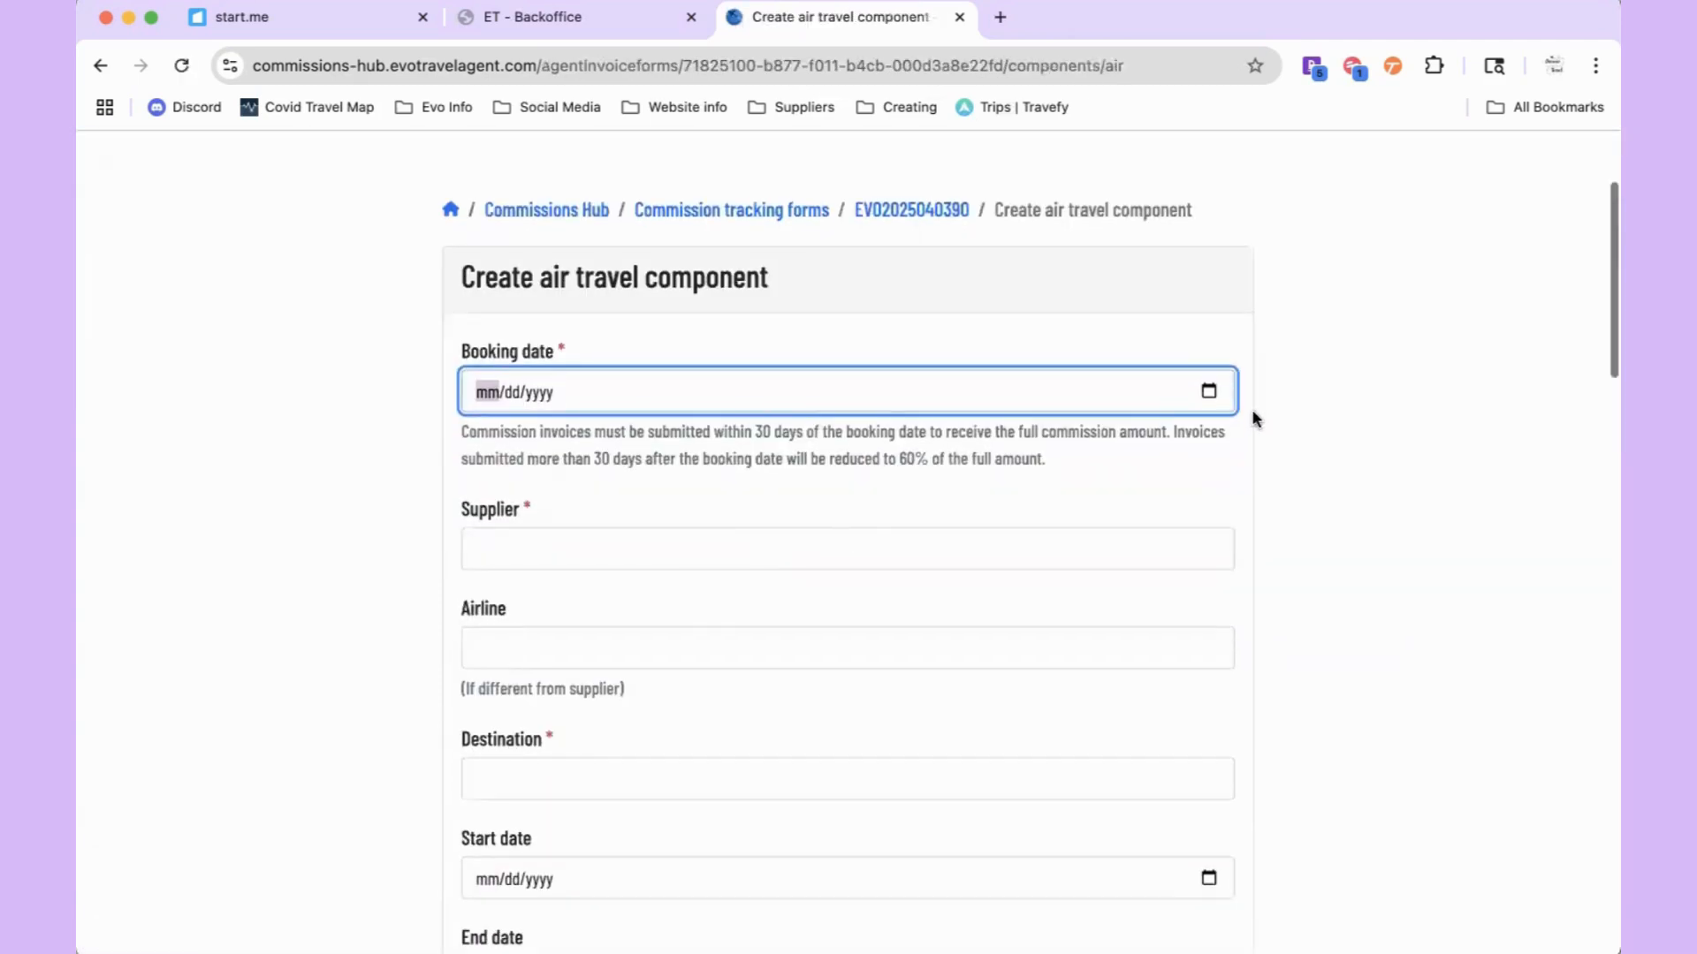
Step: Set the booking date to 08/12/2025 and choose American Airline Vacations as supplier
click(1208, 391)
click(553, 576)
scroll(554, 575, down, 1)
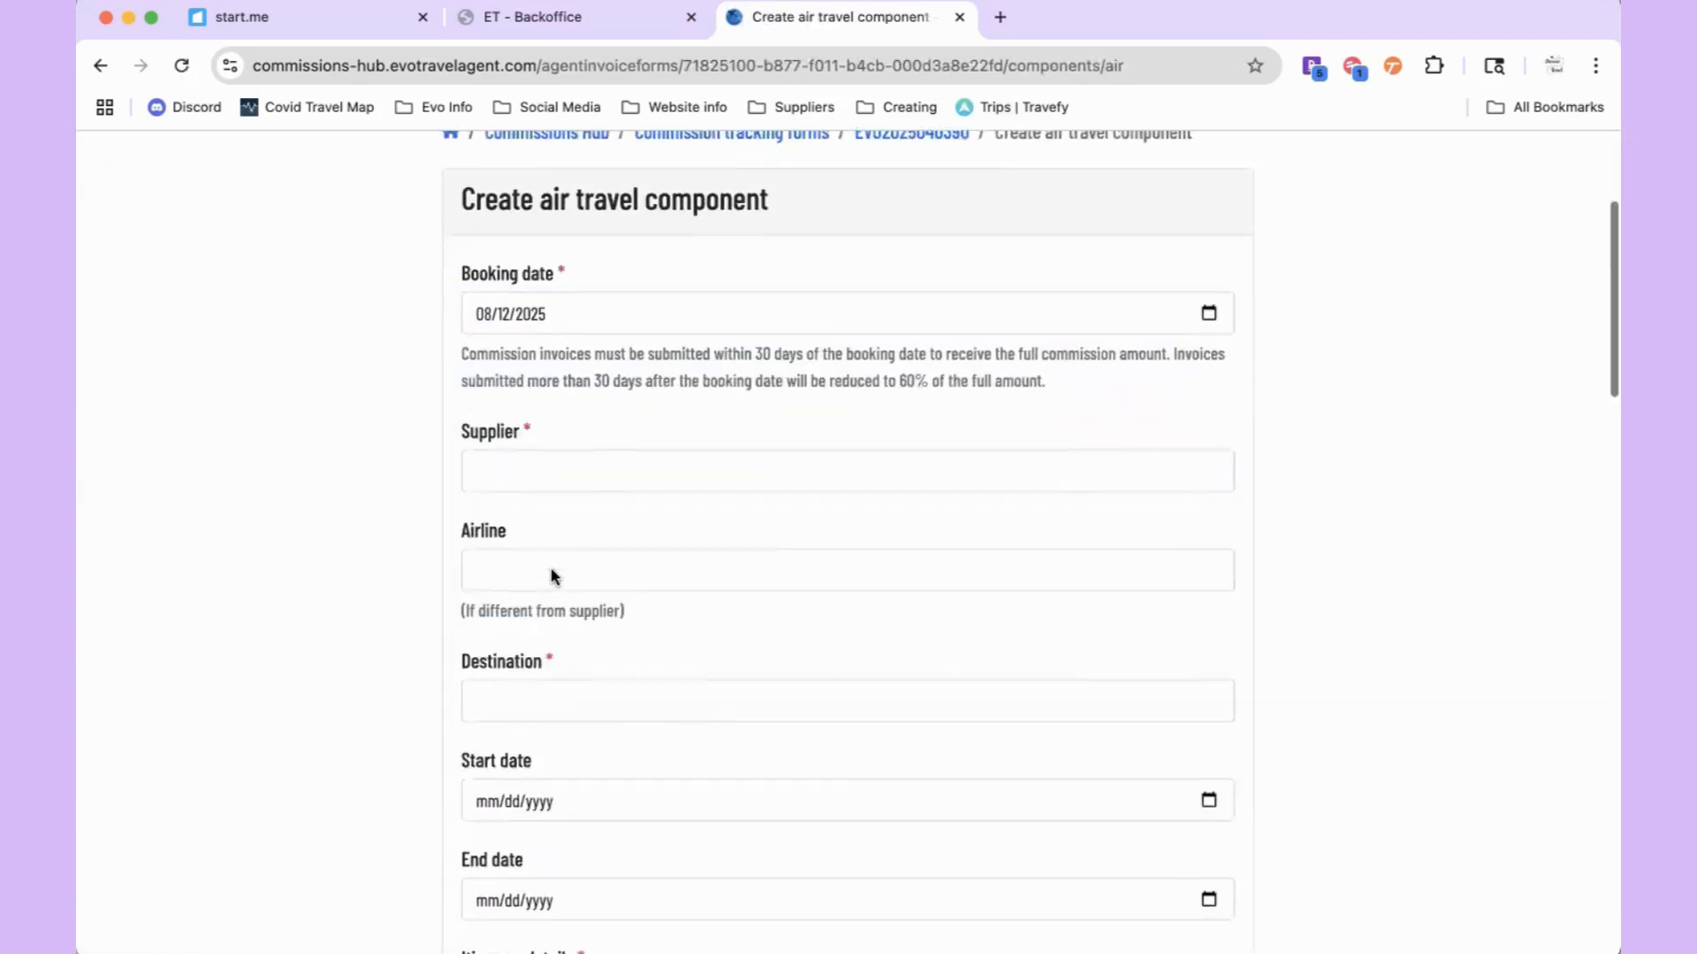
click(538, 482)
text(Am)
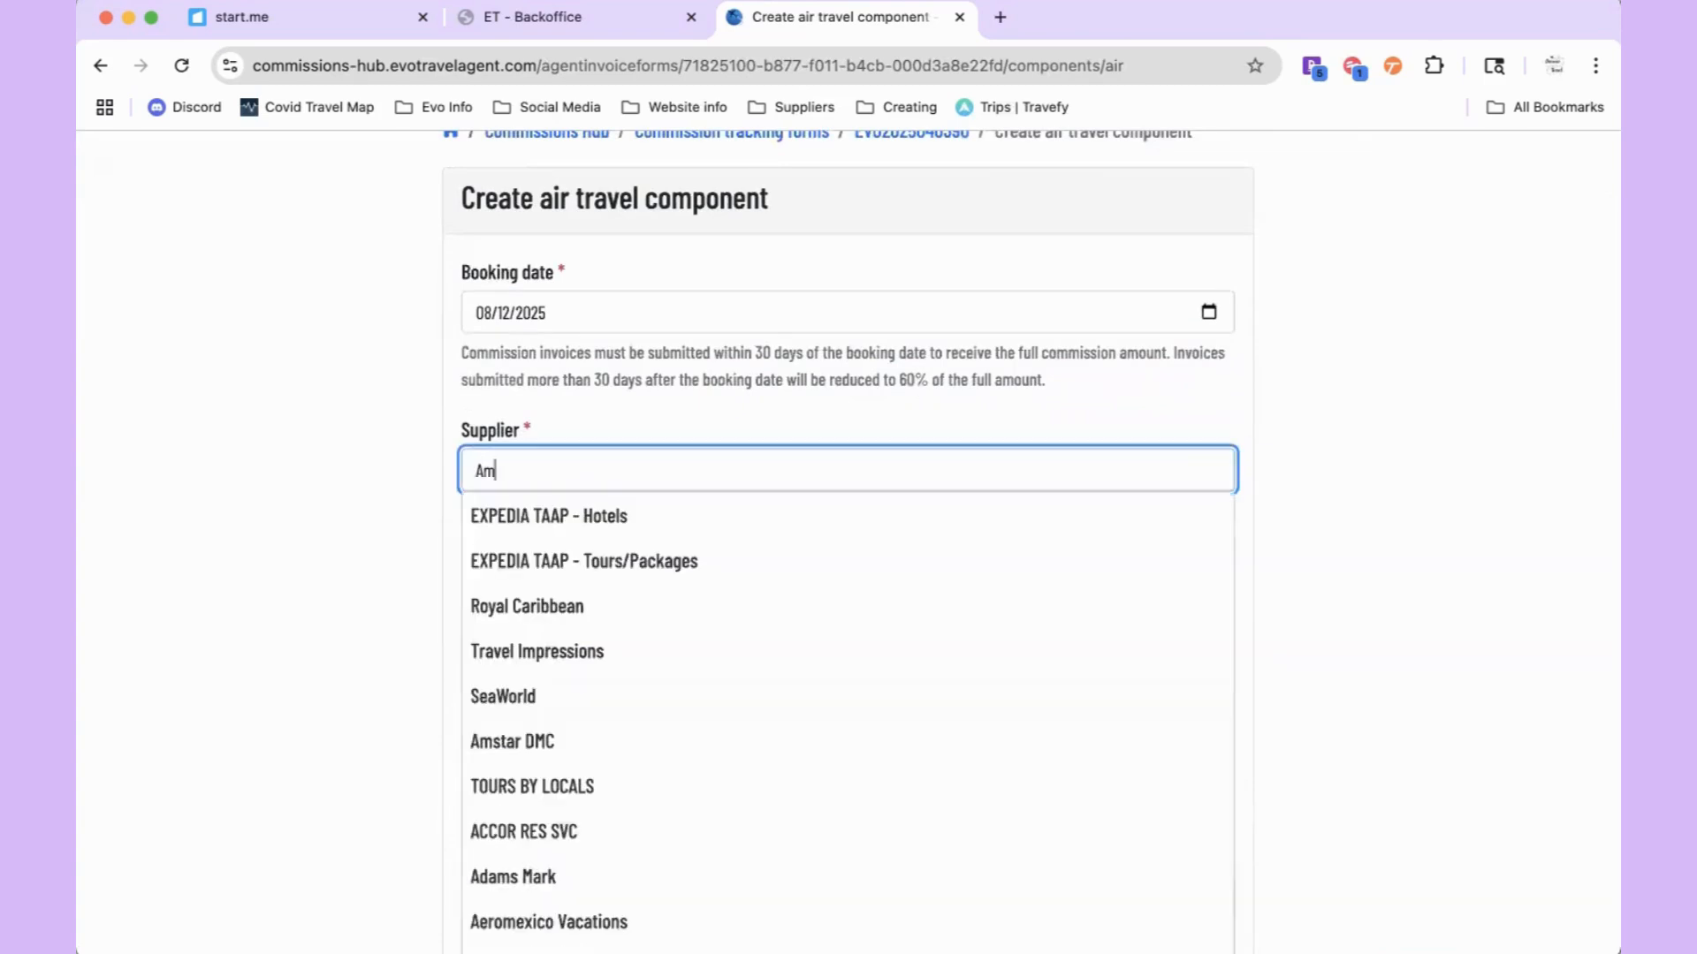
text(erican Airl)
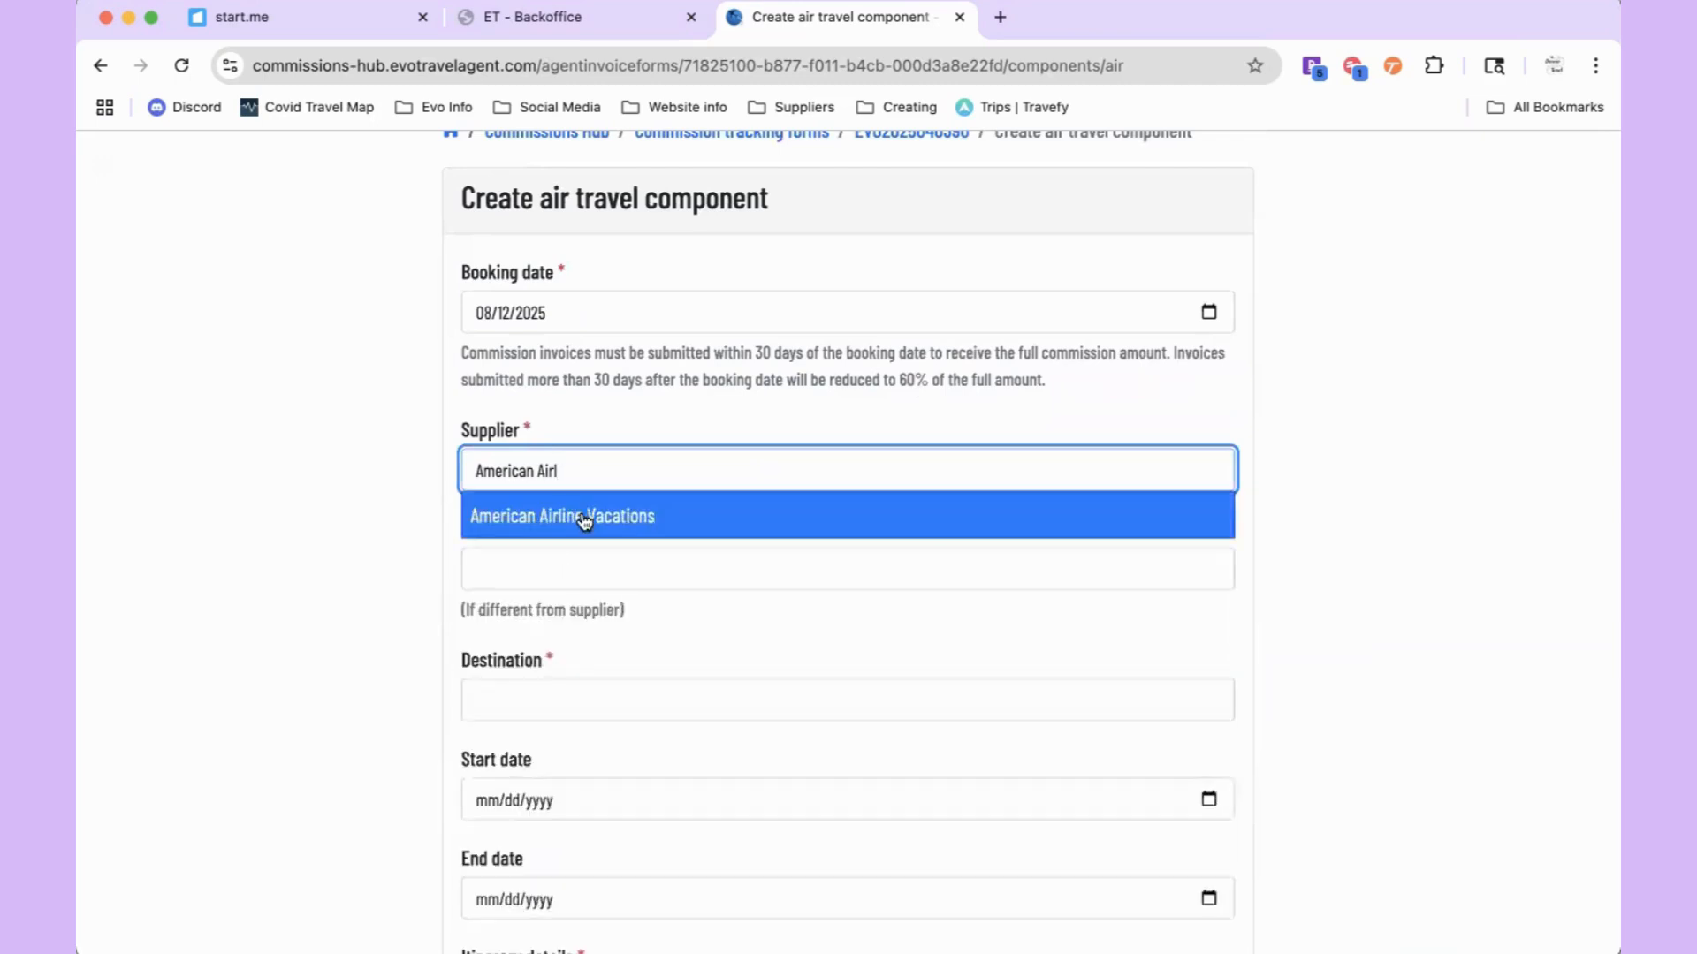
click(584, 521)
Step: Enter American Airlines as the airline and Orlando, Florida as the destination
click(557, 565)
text(Americ)
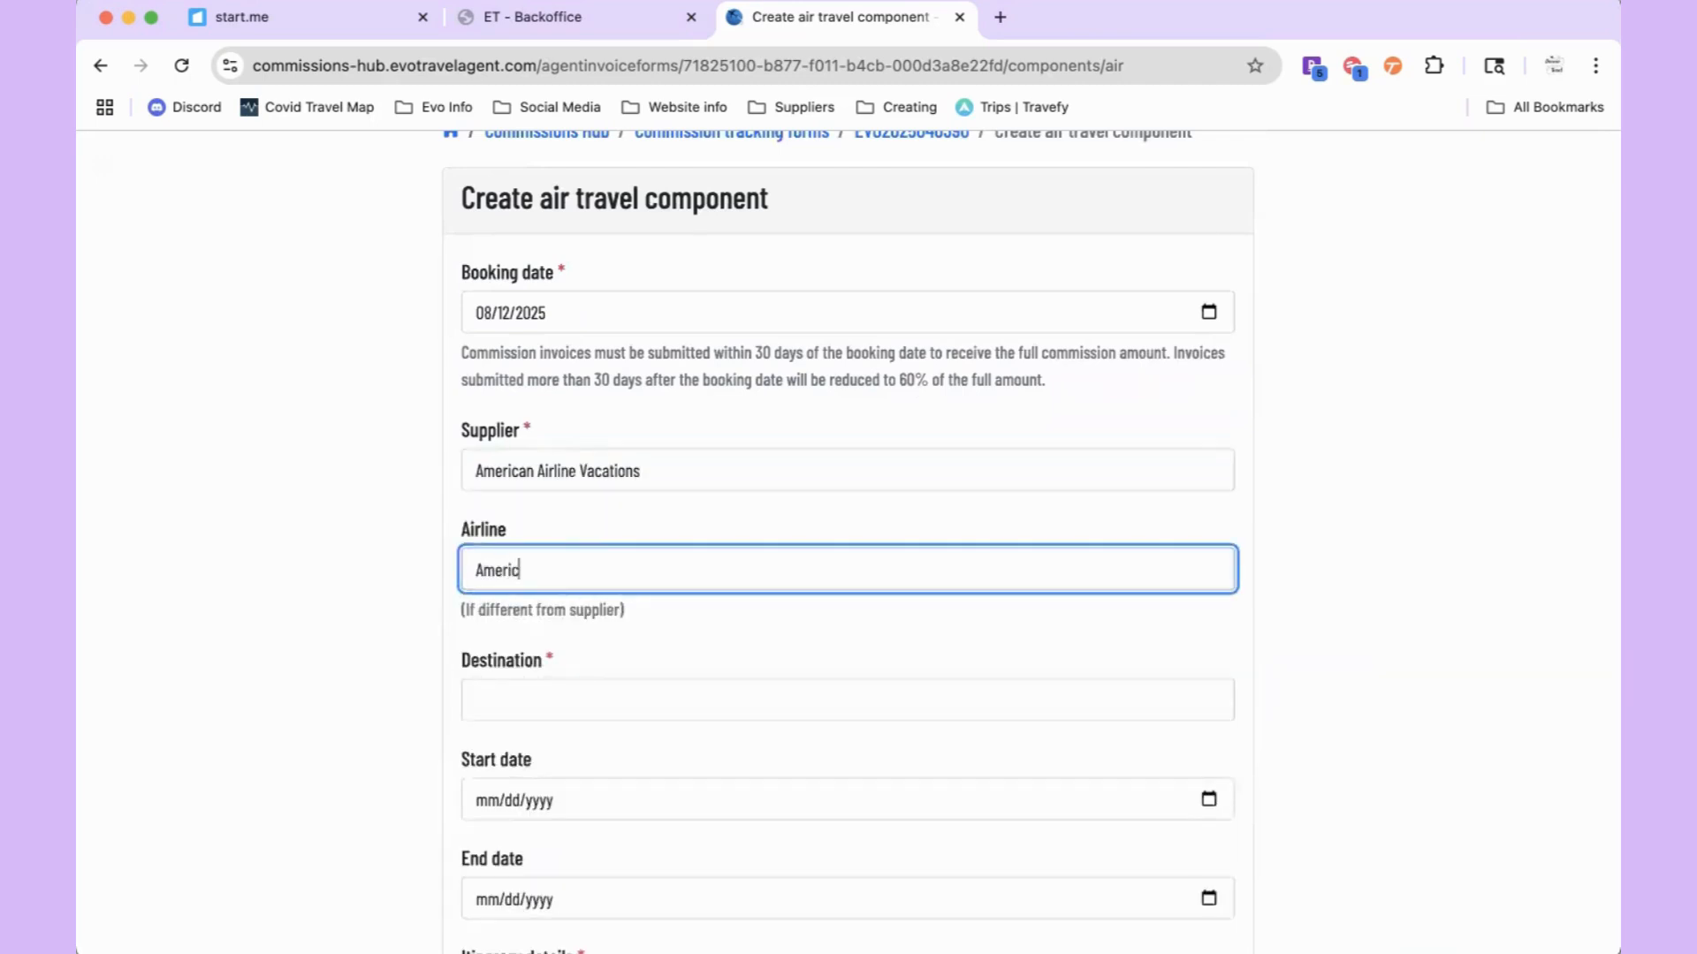
text(an Airlines)
scroll(555, 553, down, 3)
click(542, 501)
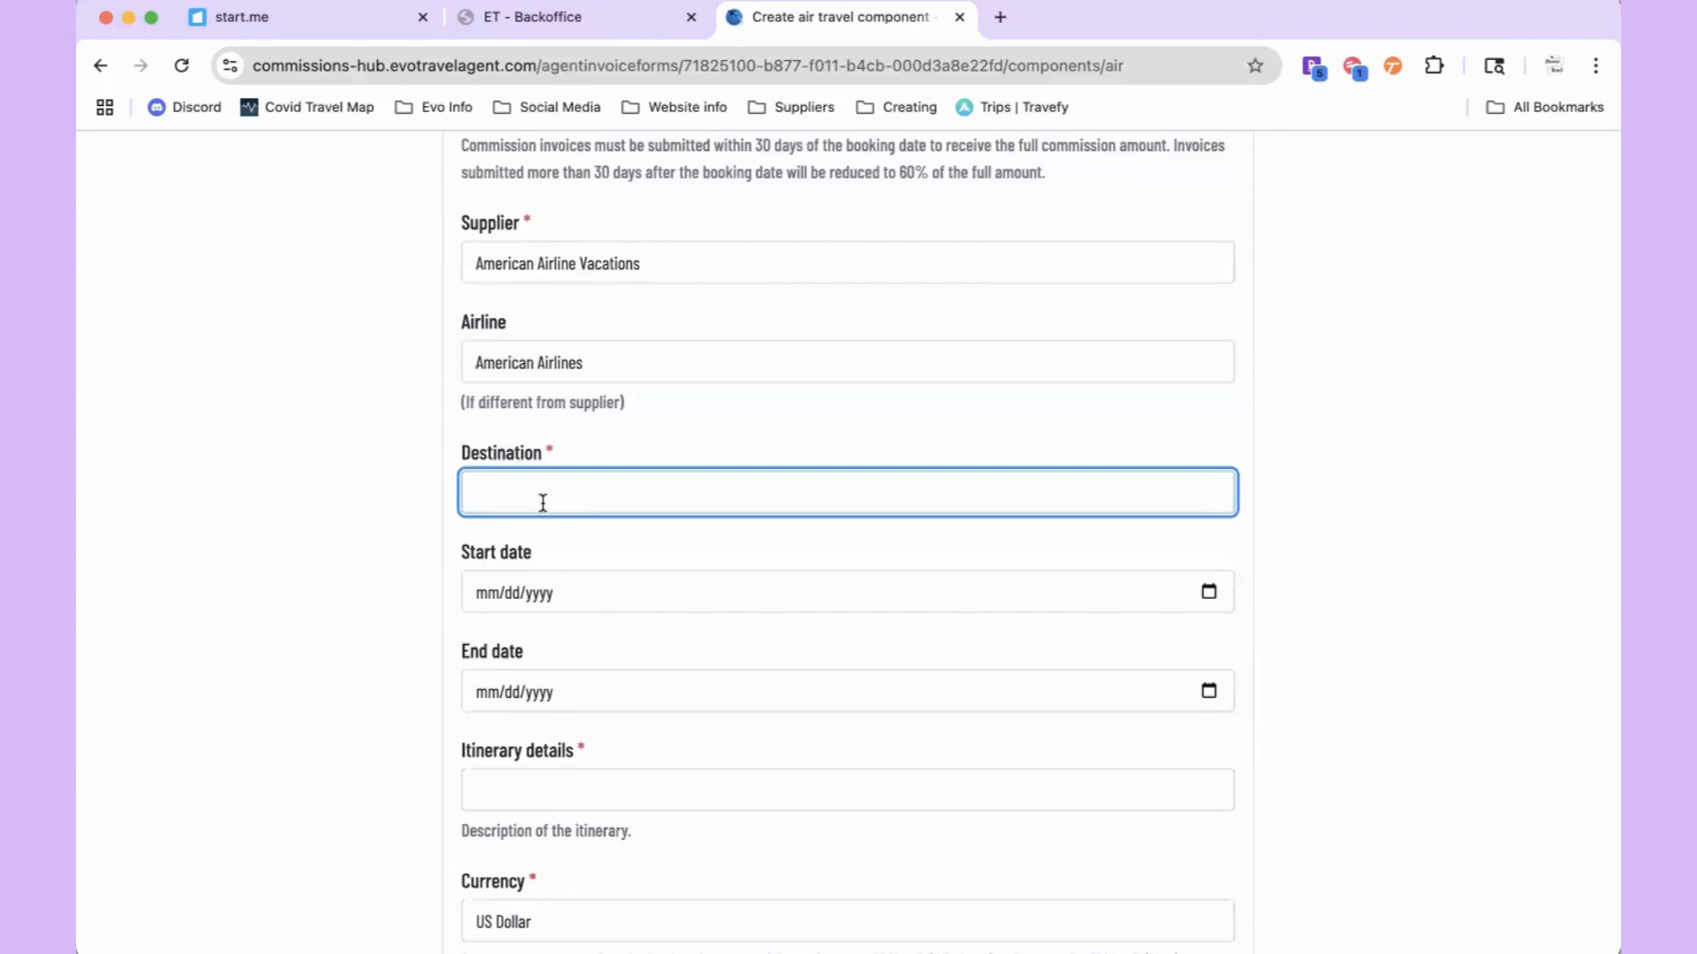
text(Orlando, Florida)
Step: Pick the air trip's start and end dates from the calendar pickers
click(1207, 592)
click(678, 639)
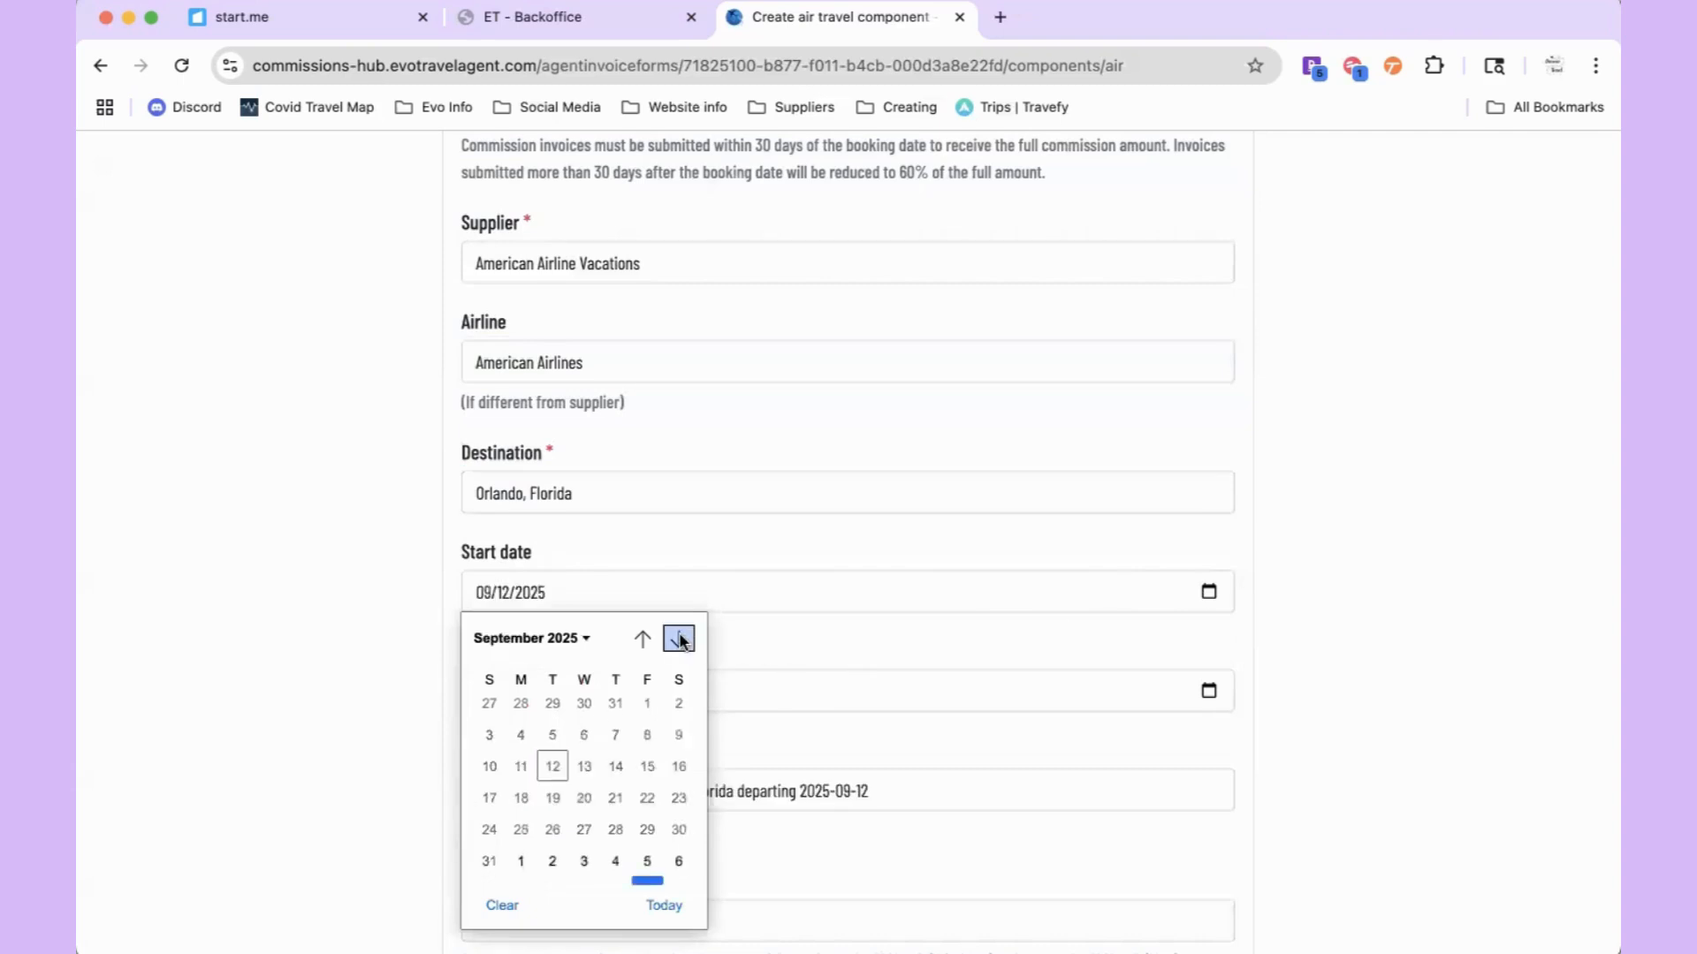
click(678, 638)
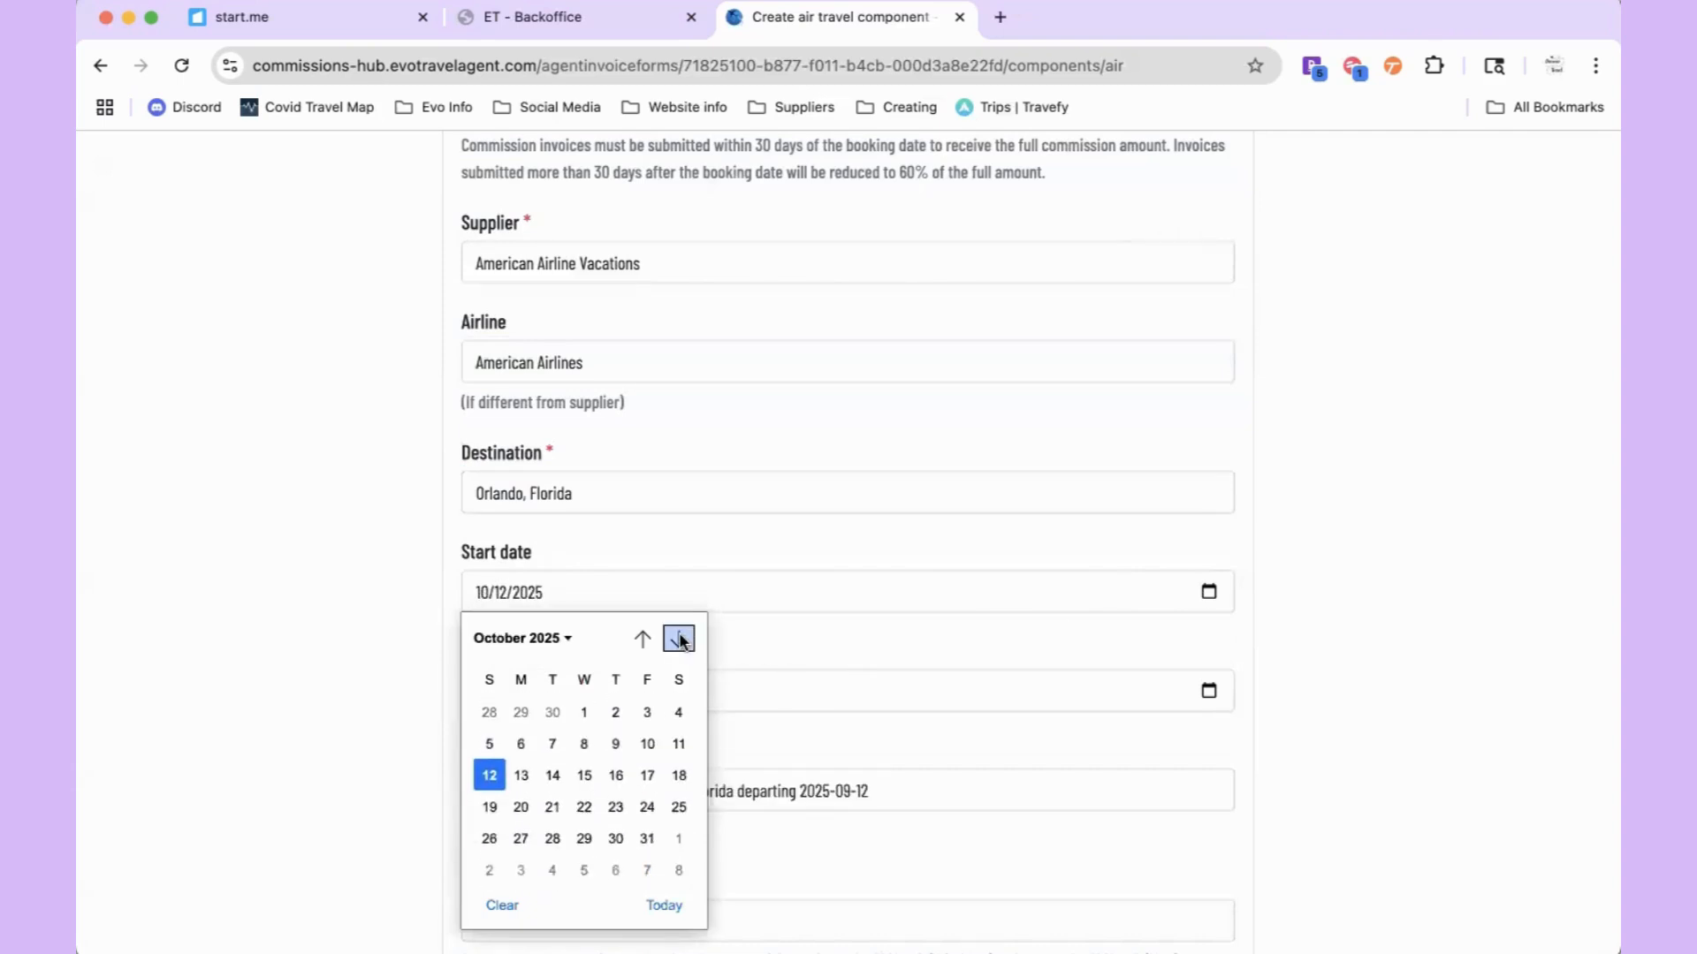
click(583, 775)
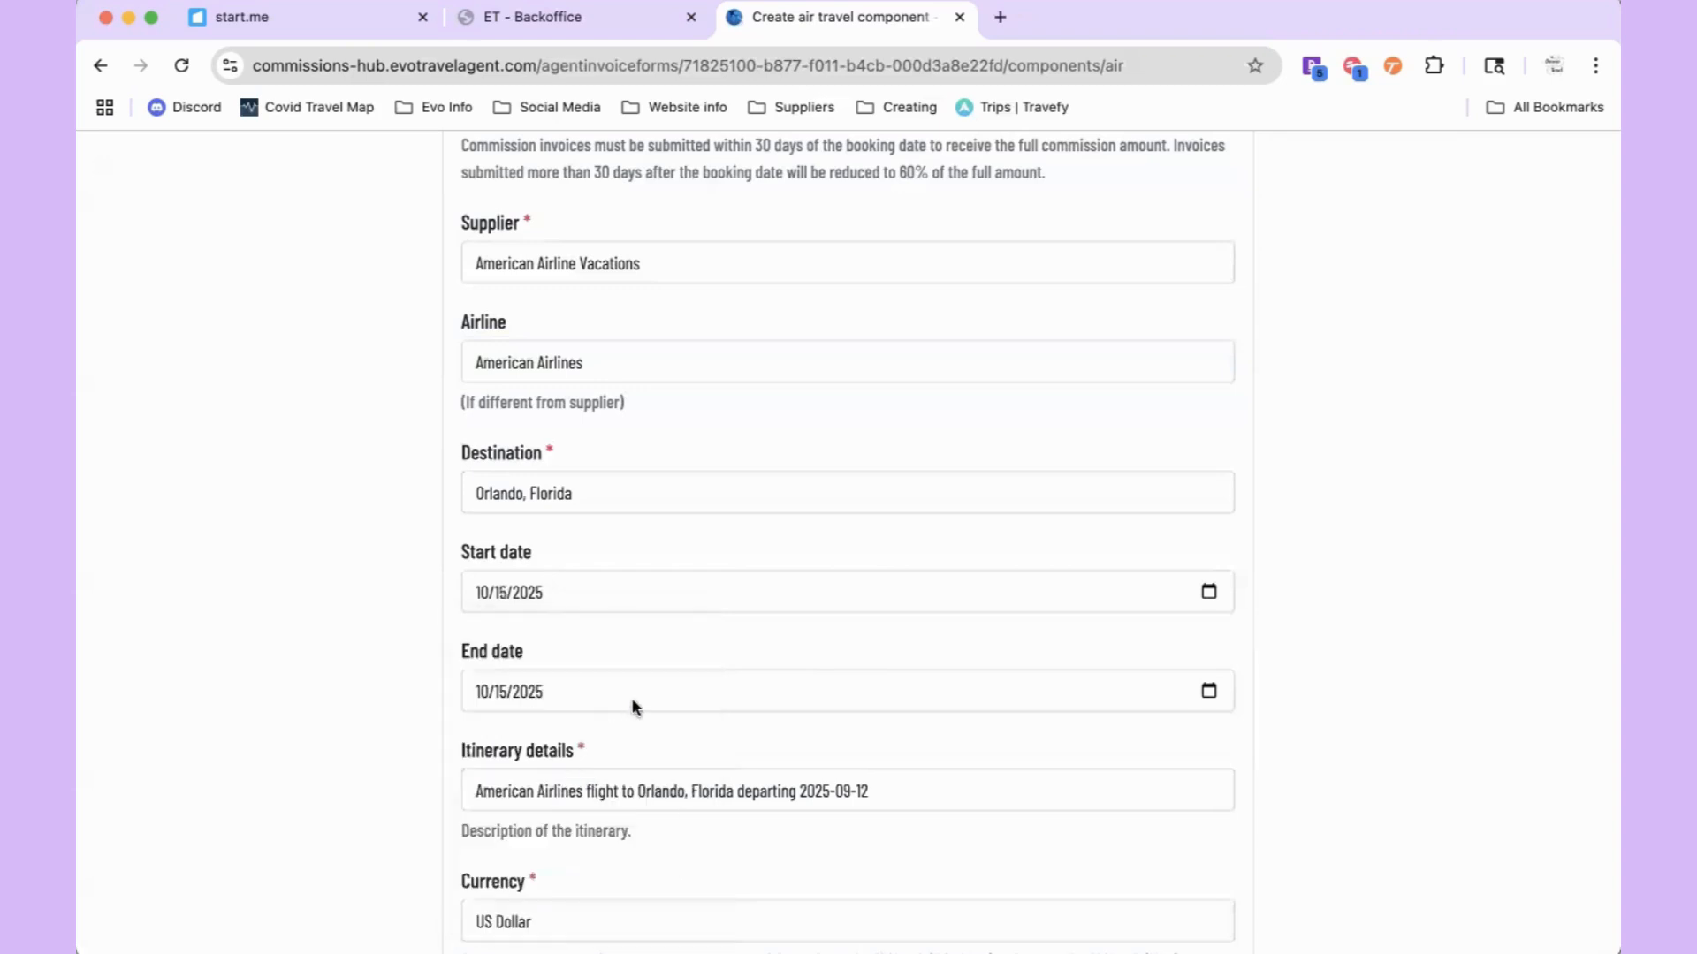
click(1208, 691)
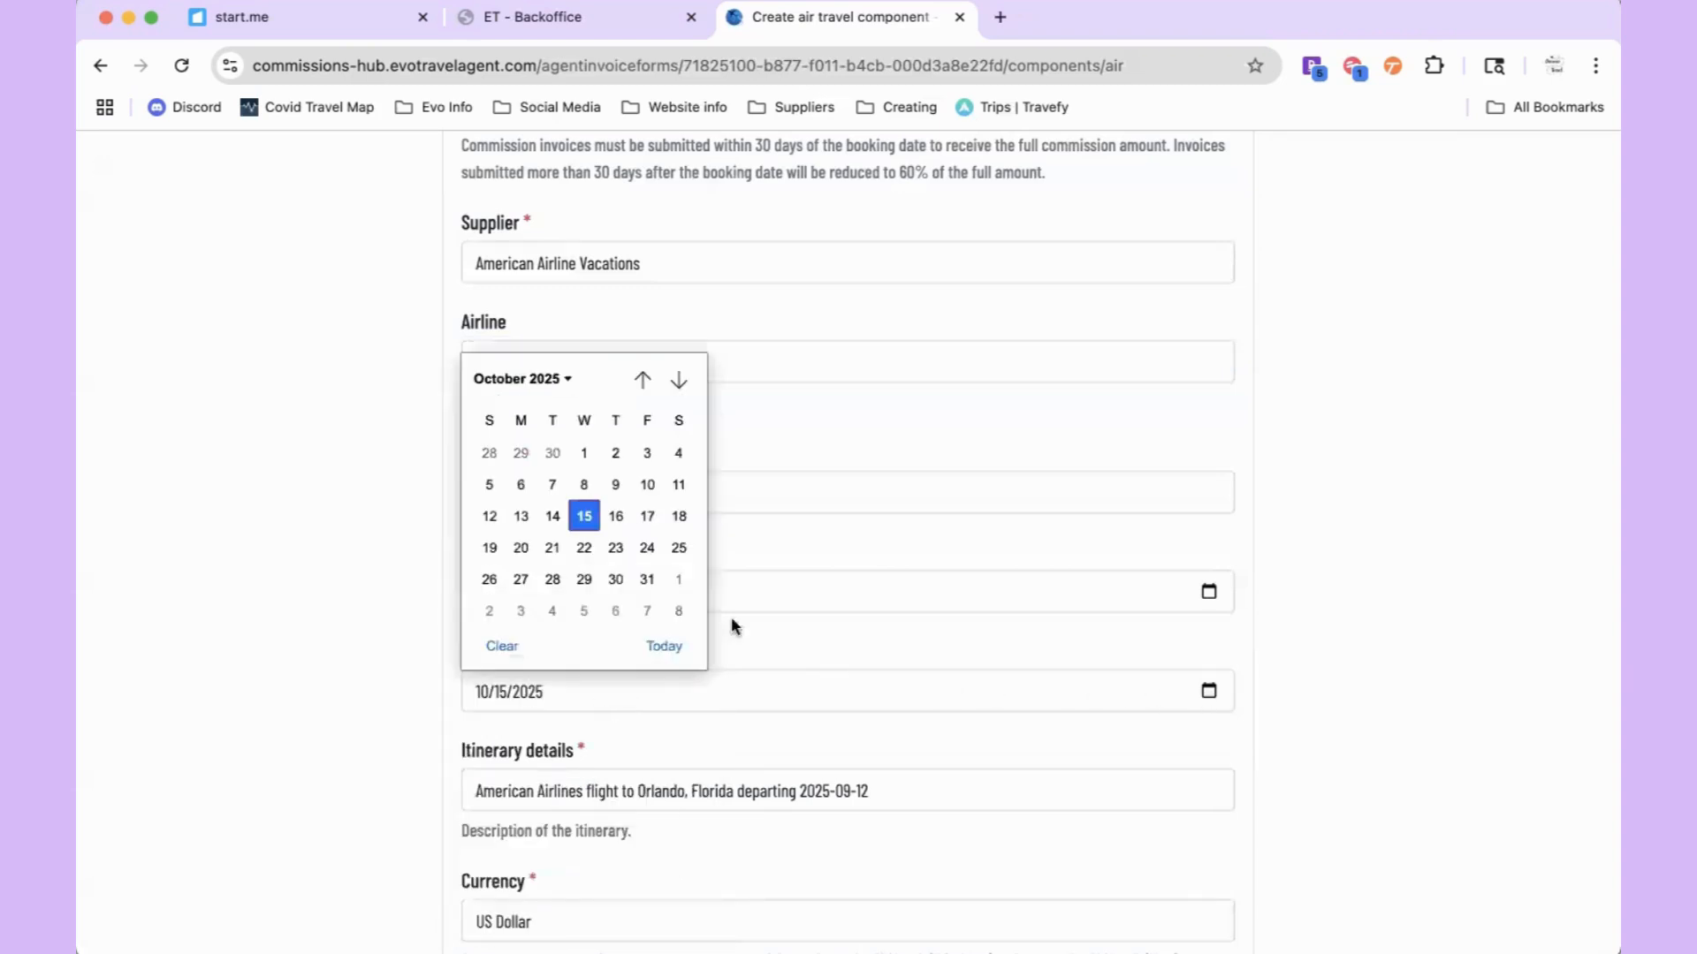
click(584, 548)
Step: Set the estimated commission to 10.00 and the total sales amount to 10
scroll(585, 548, down, 3)
scroll(587, 551, down, 1)
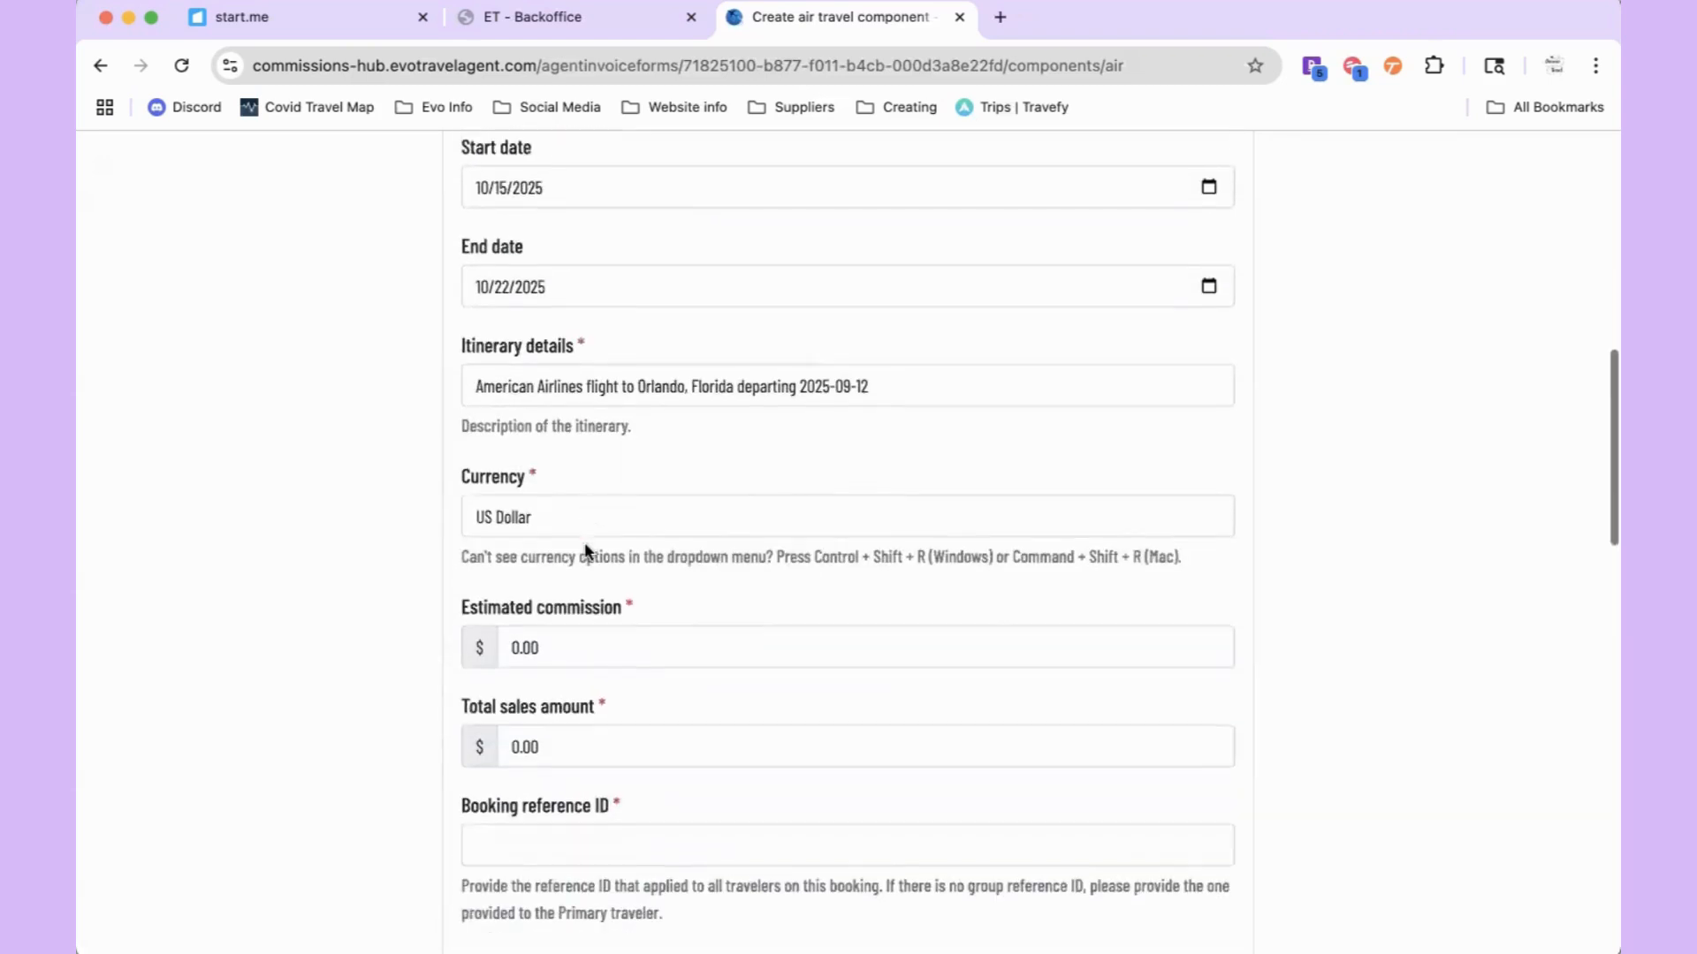
scroll(557, 515, down, 2)
double_click(543, 505)
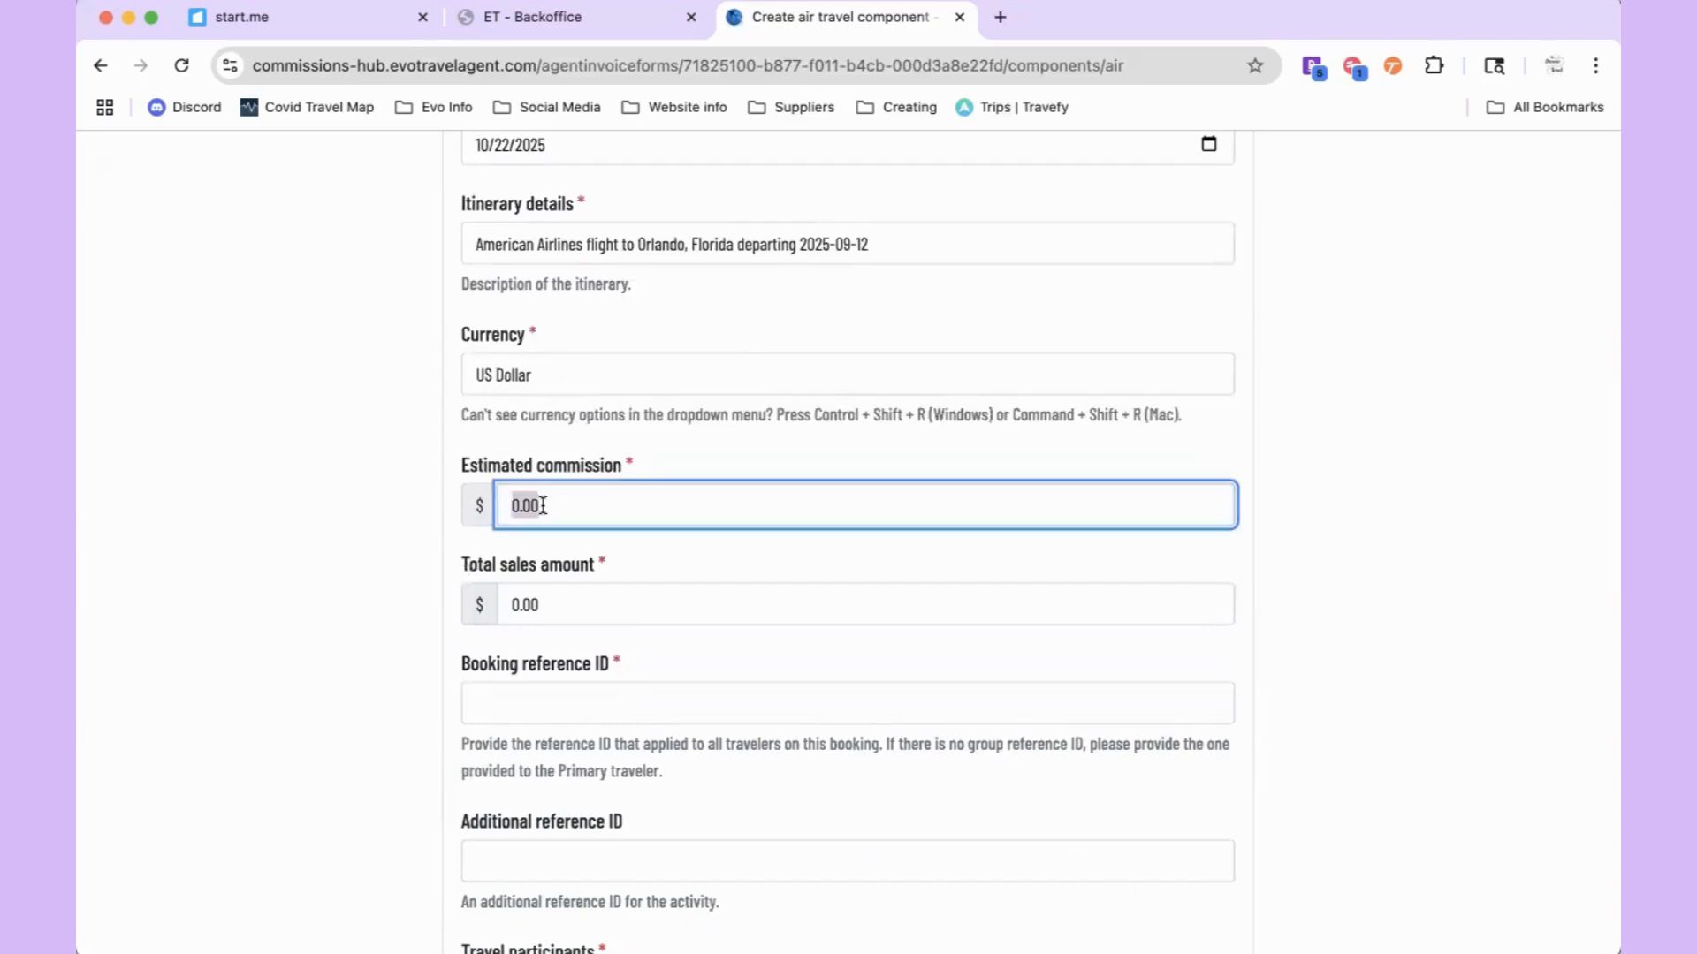
text(10.00)
click(542, 608)
text(10)
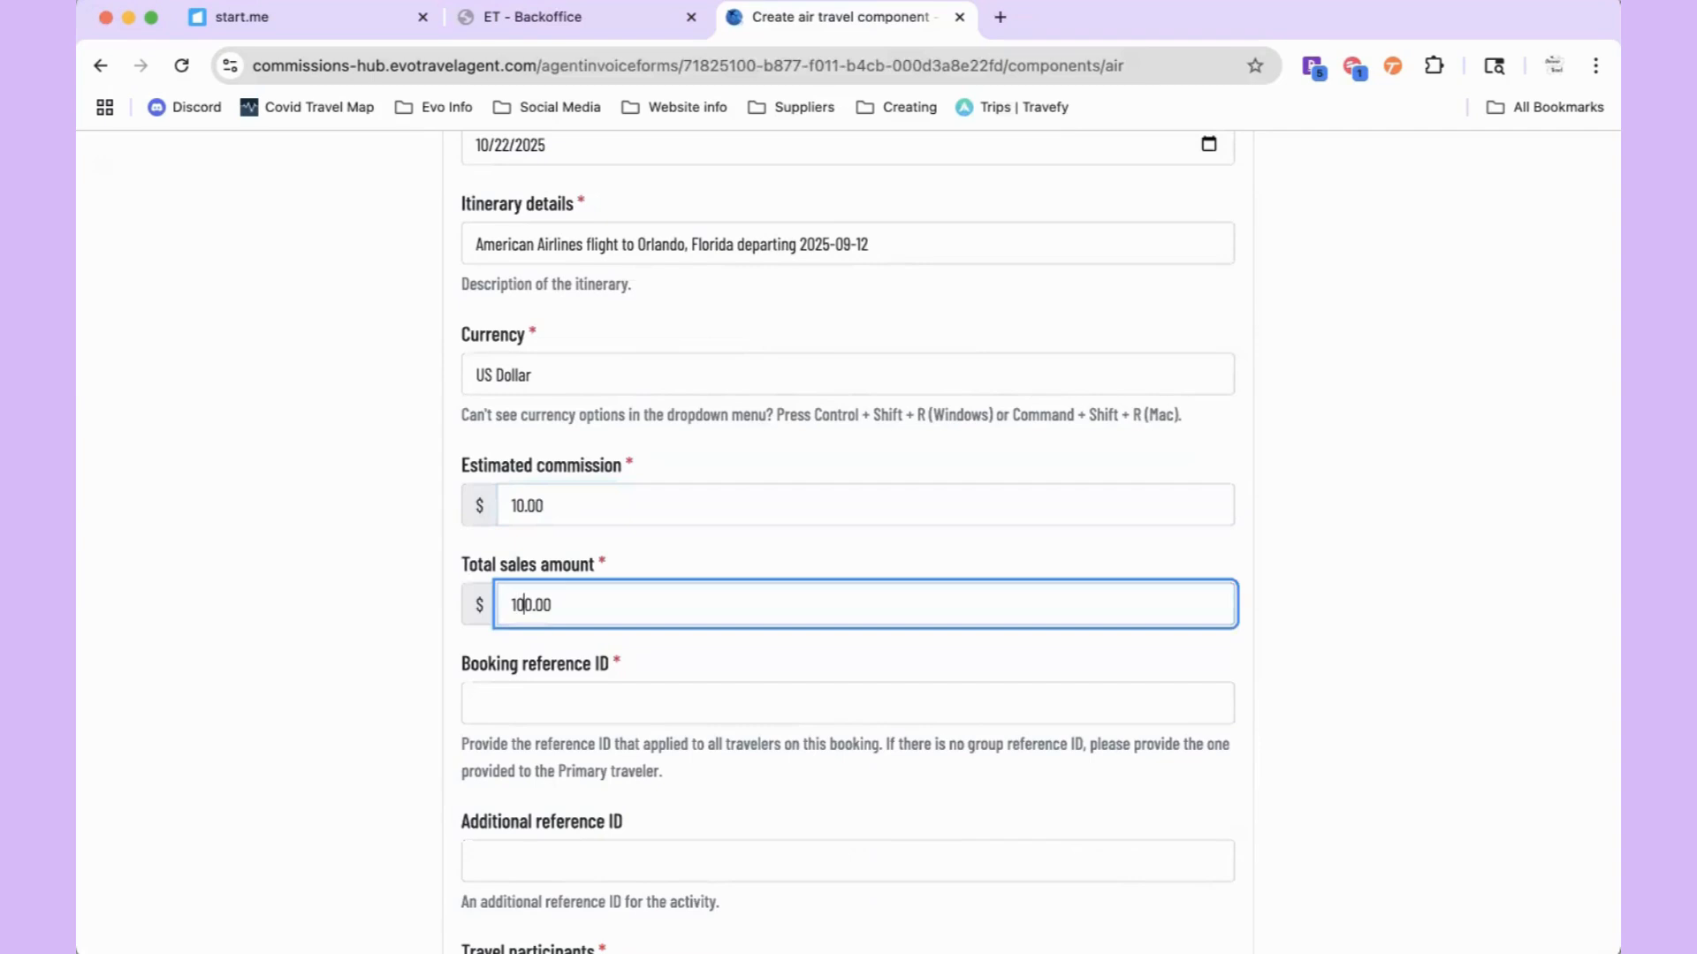
click(650, 628)
Step: Enter booking reference 'x' and create the air travel component
scroll(600, 618, down, 2)
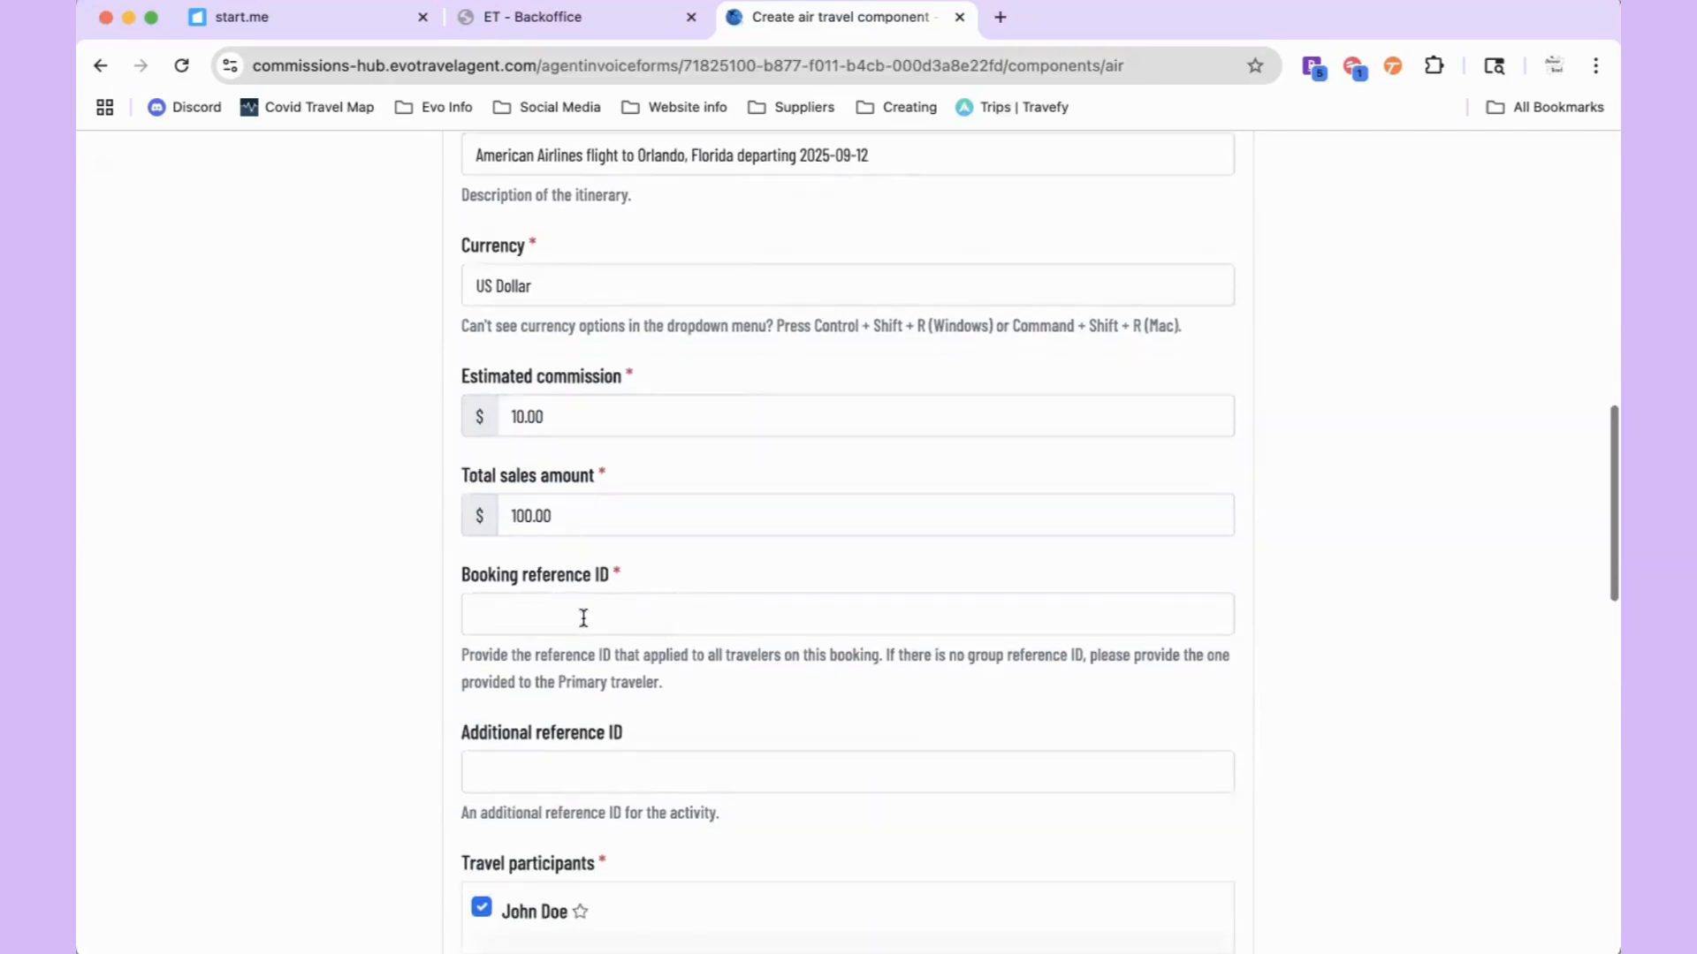
click(683, 623)
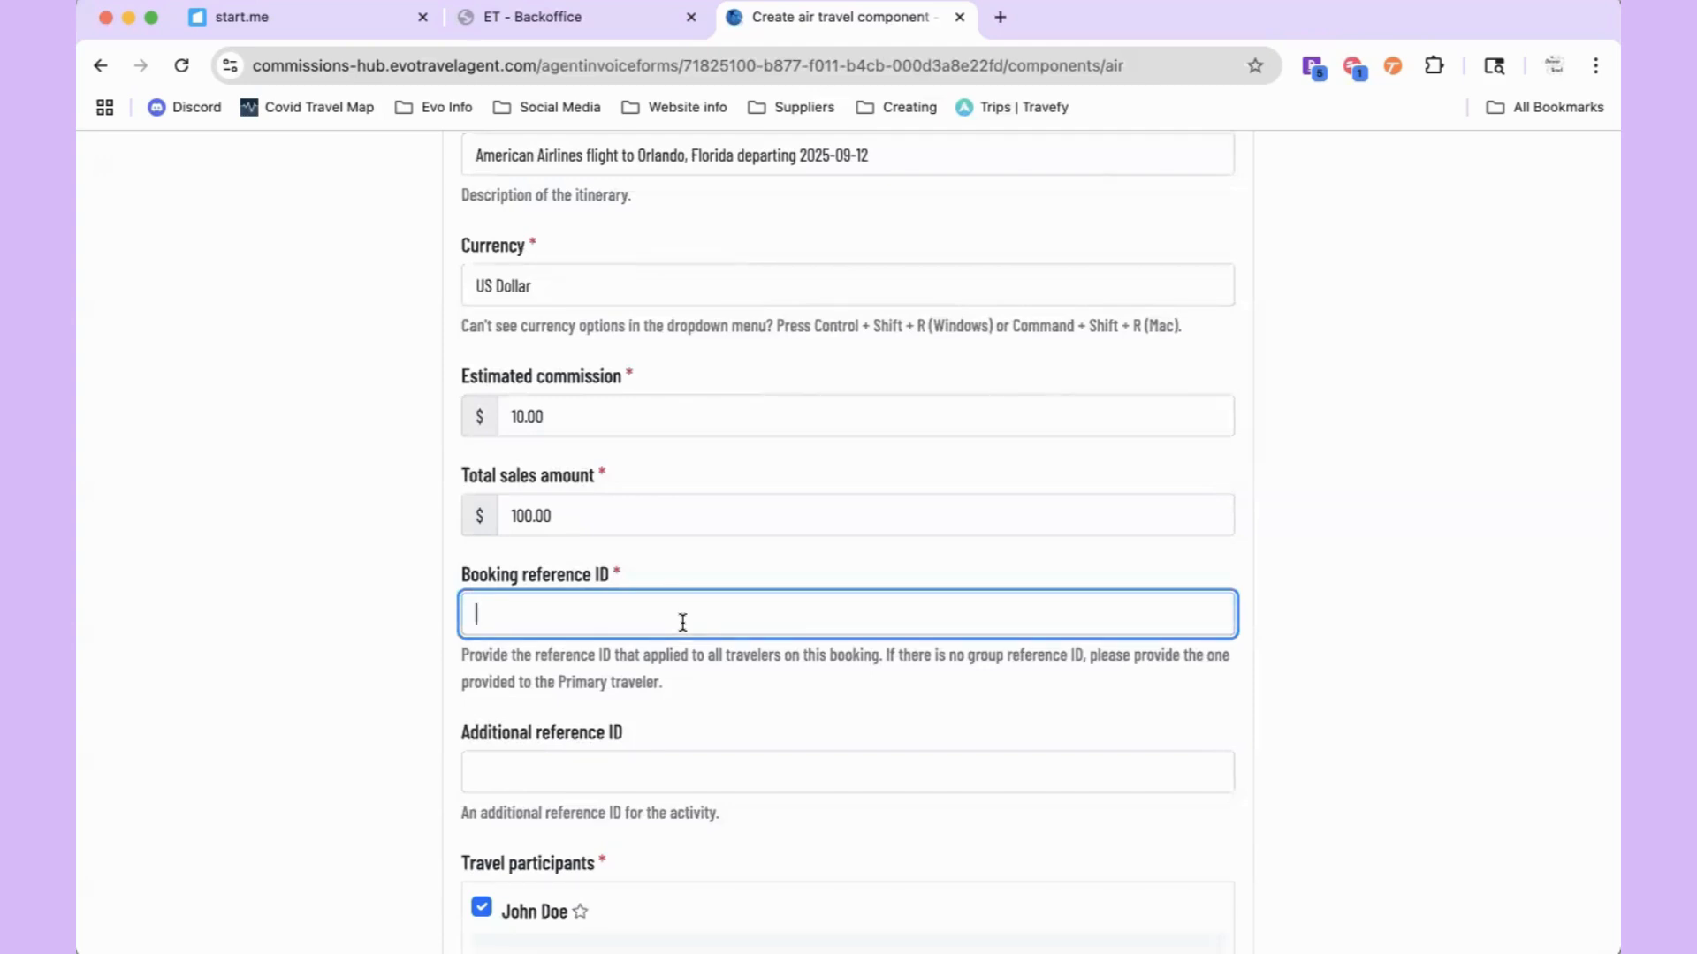
text(x2)
scroll(754, 672, down, 5)
scroll(754, 671, down, 4)
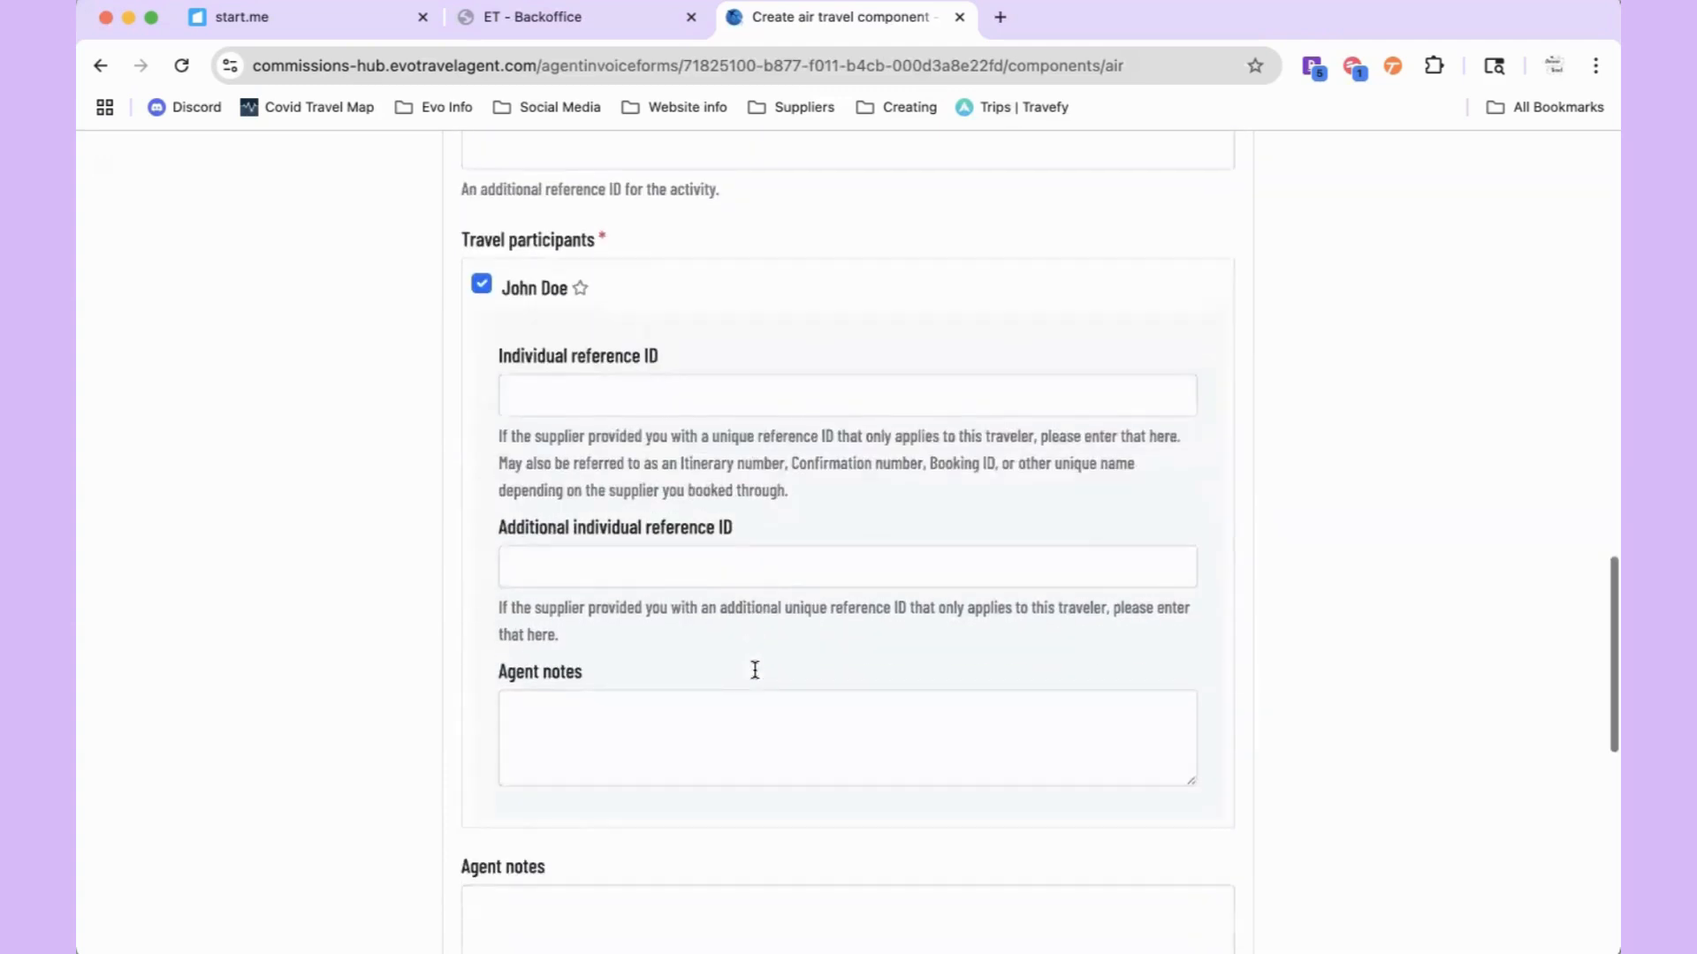
scroll(754, 673, up, 2)
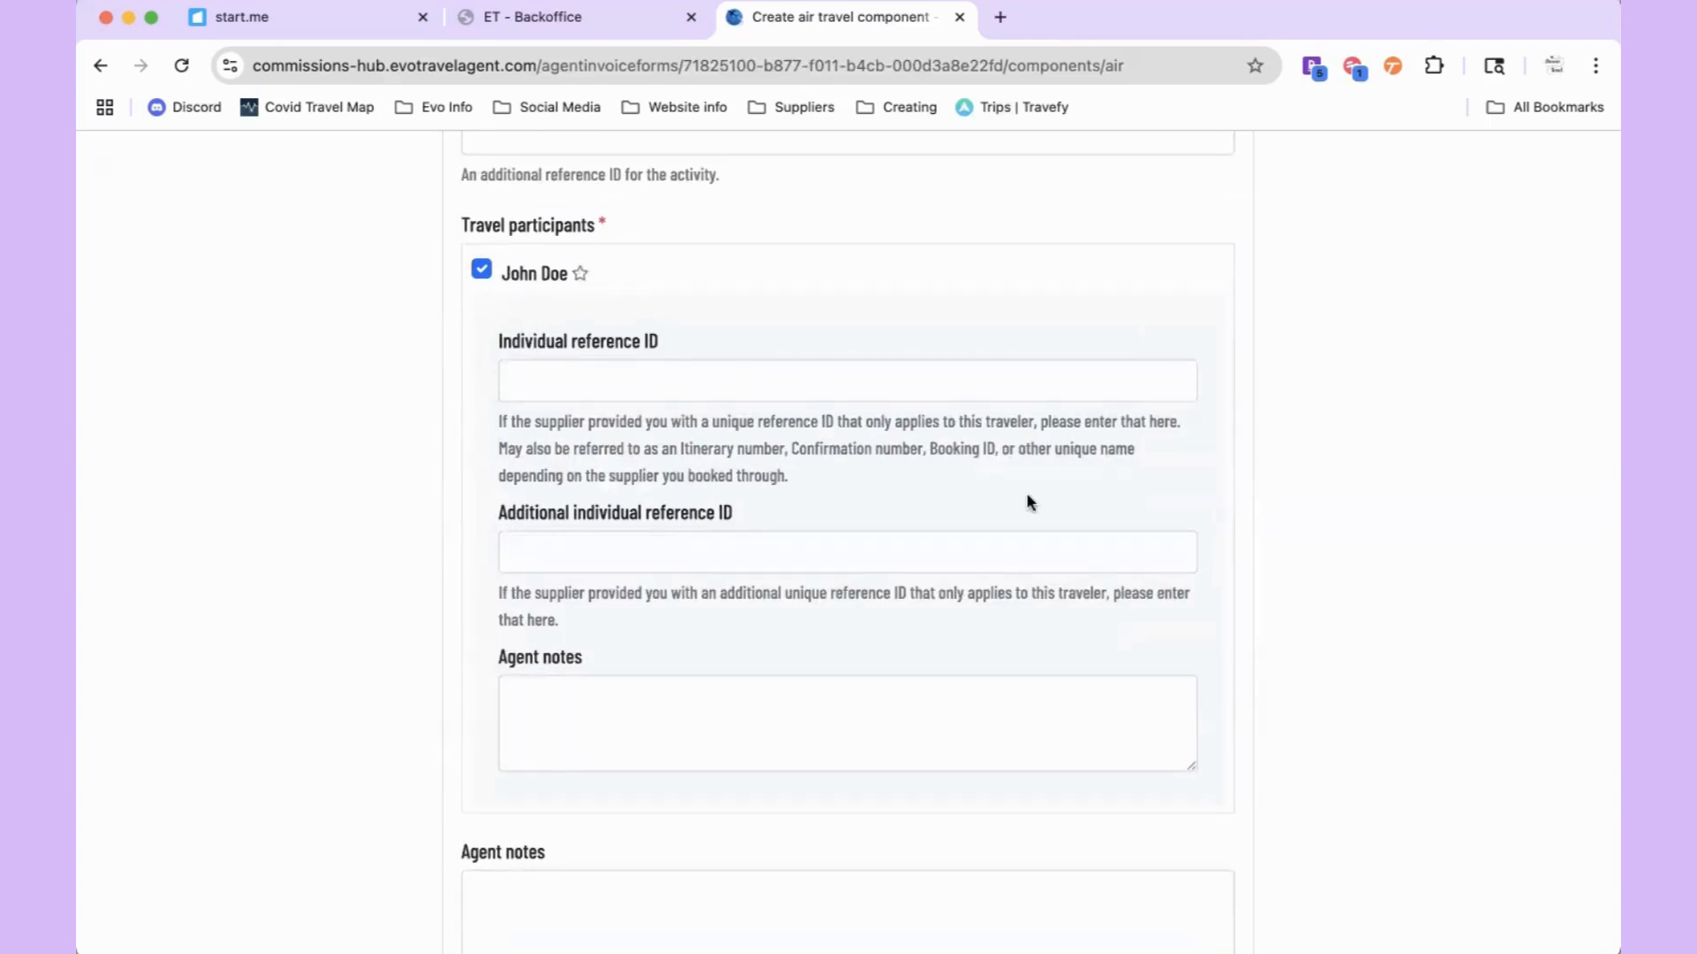
scroll(1026, 492, down, 5)
click(1202, 741)
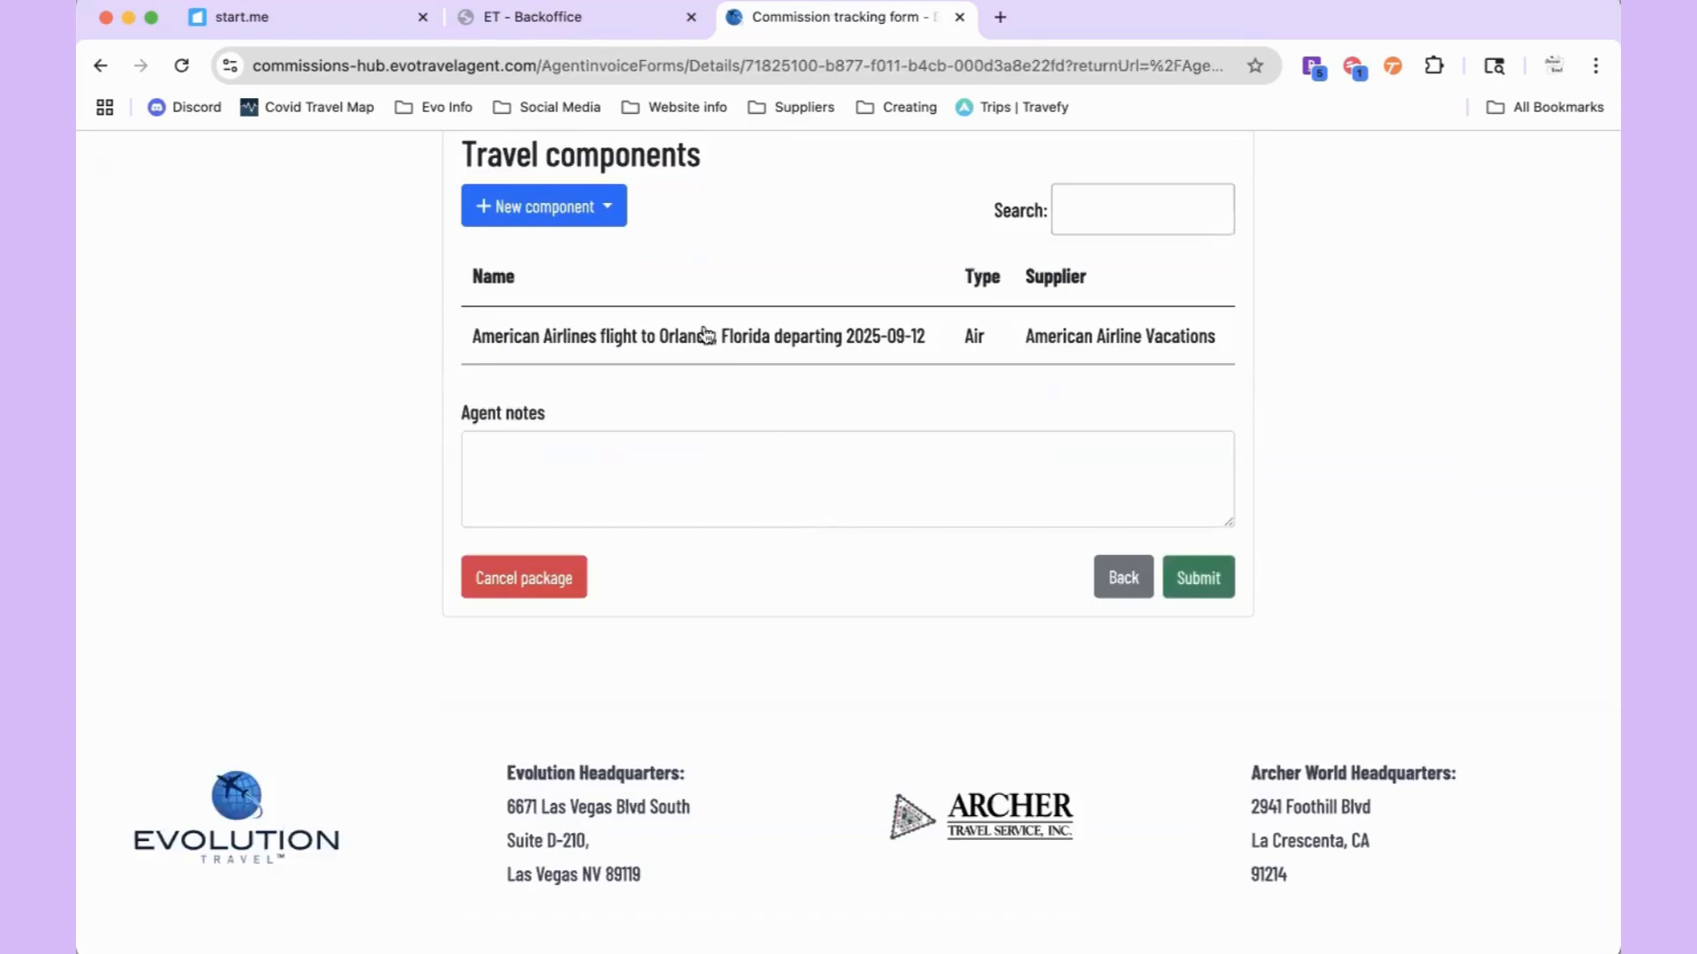
Step: Choose Cruise from the New component type list under Travel components
click(482, 219)
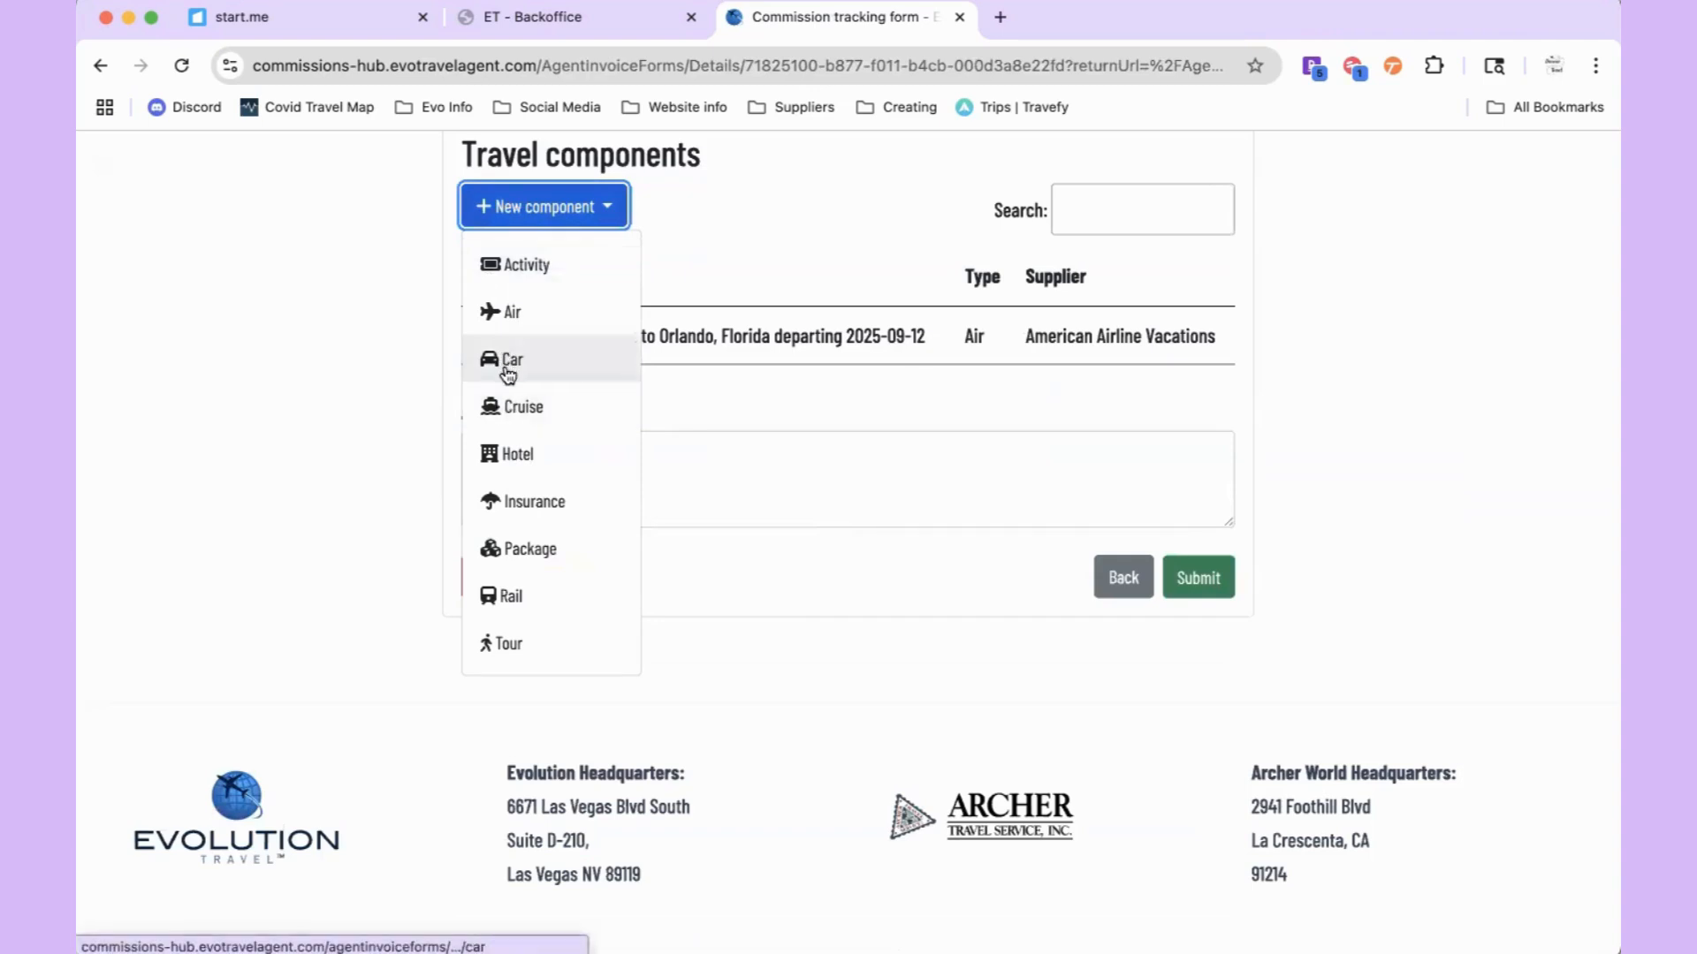
click(517, 416)
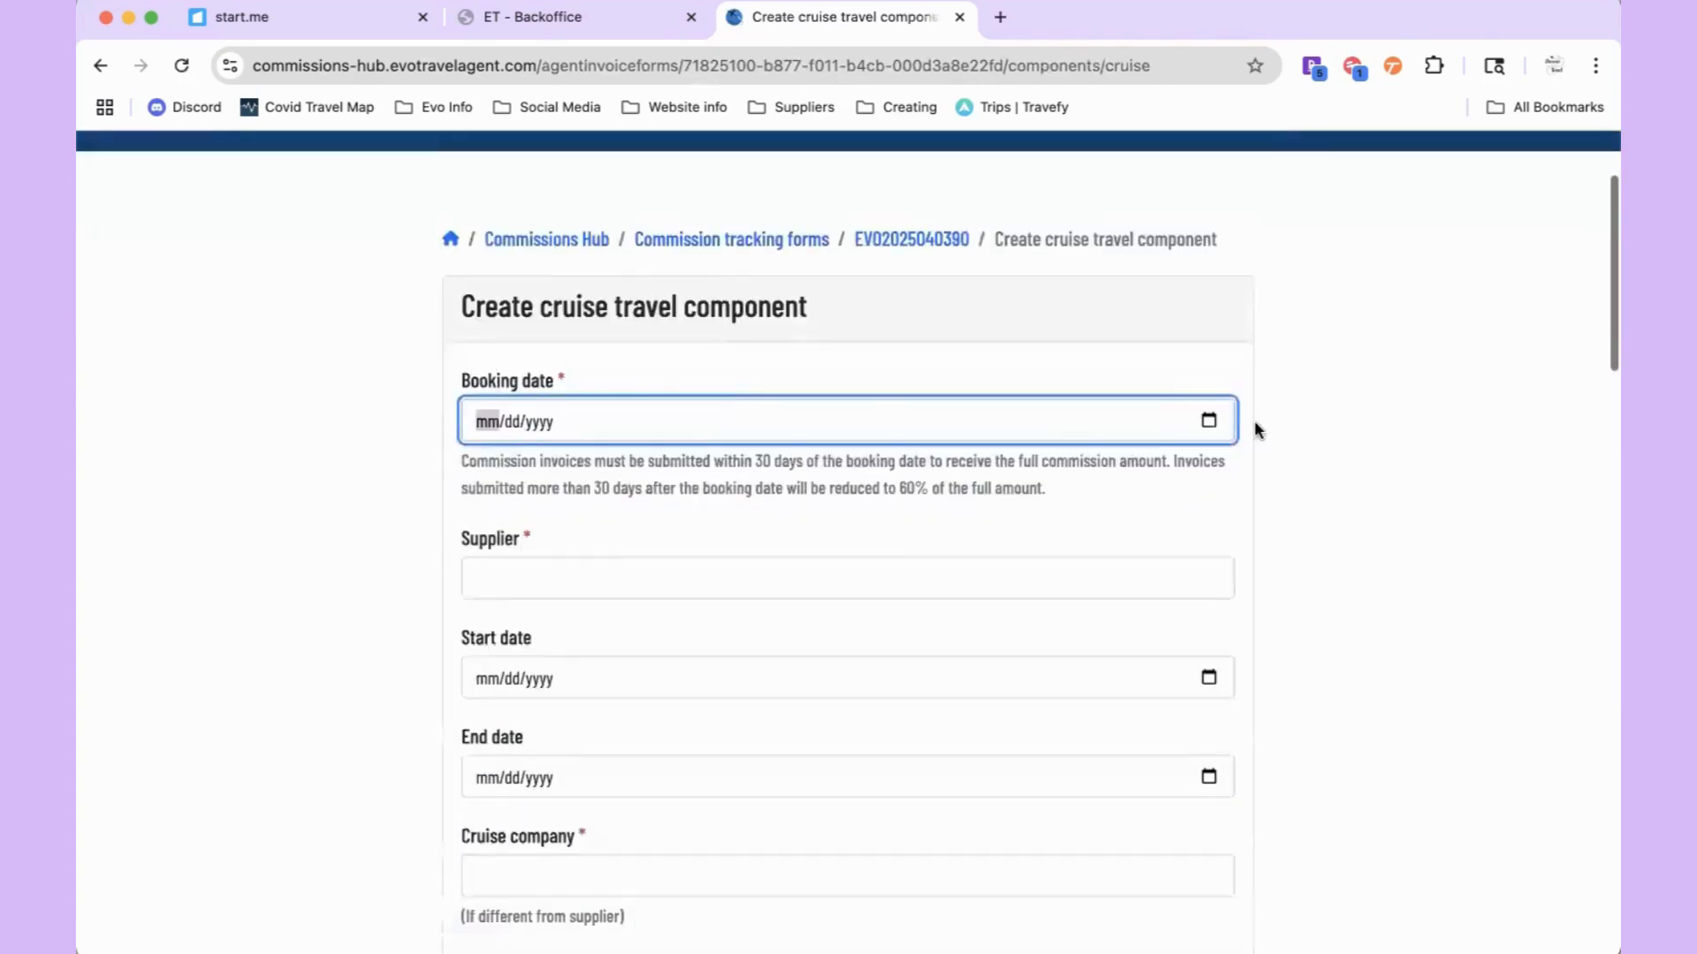
Step: Set the cruise booking date to 08/12/2025 and choose Royal Caribbean as supplier
click(1209, 420)
click(553, 604)
scroll(554, 598, down, 3)
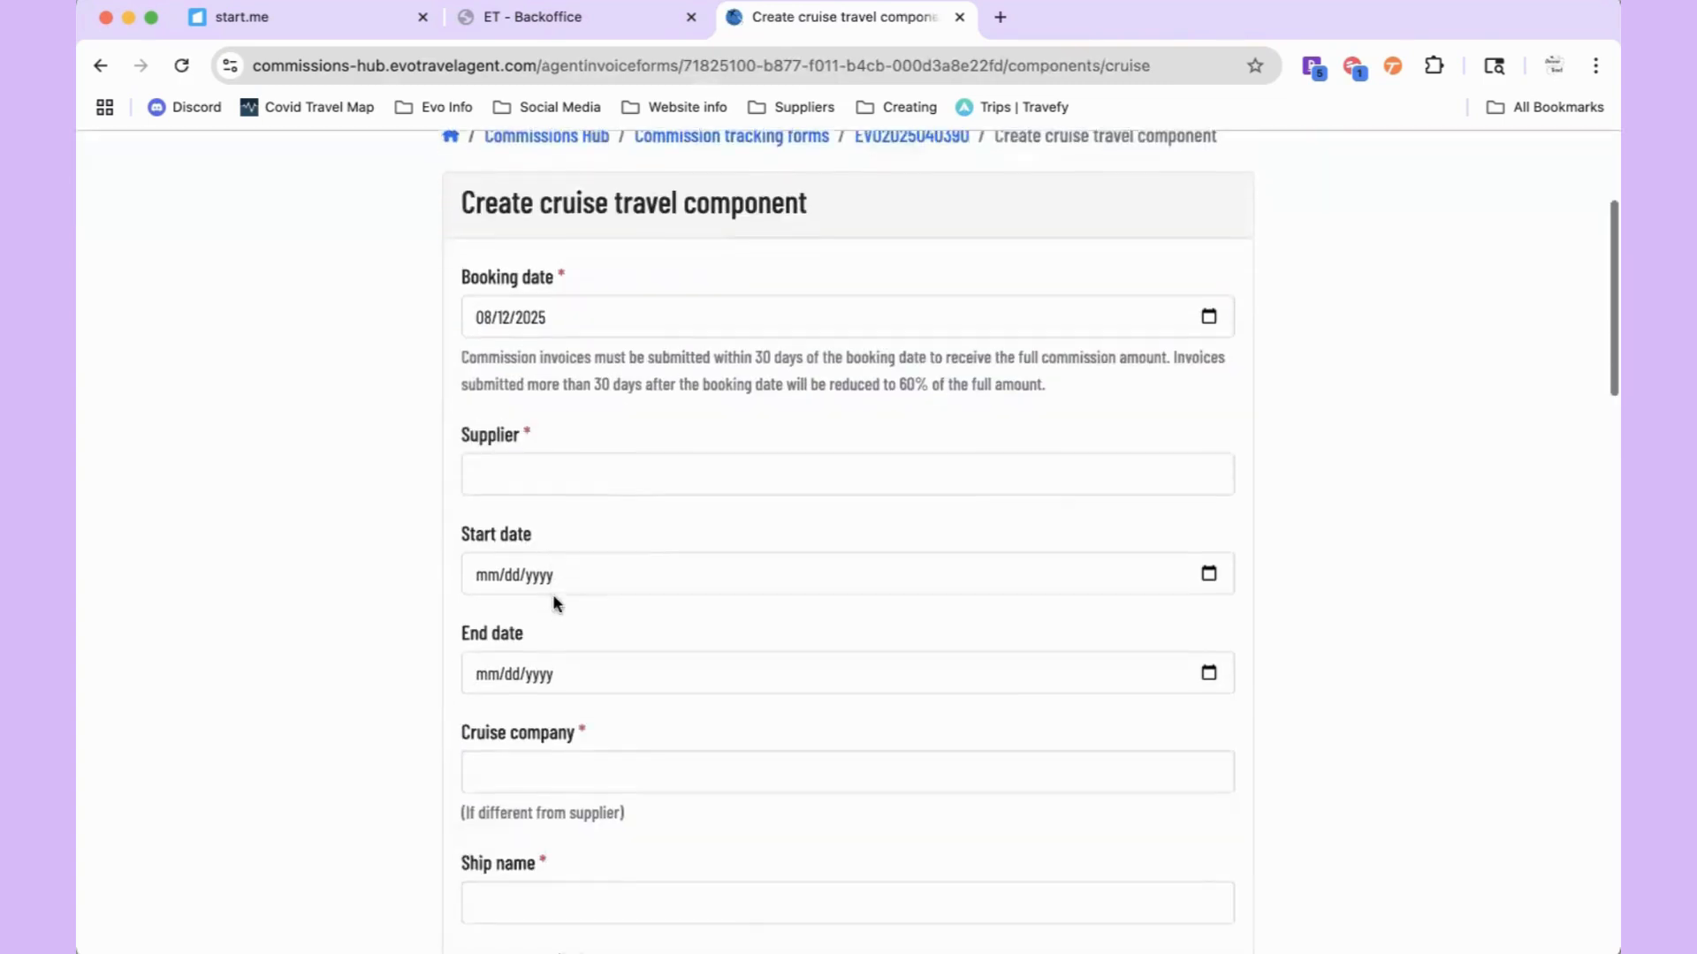
click(530, 451)
text(Royal)
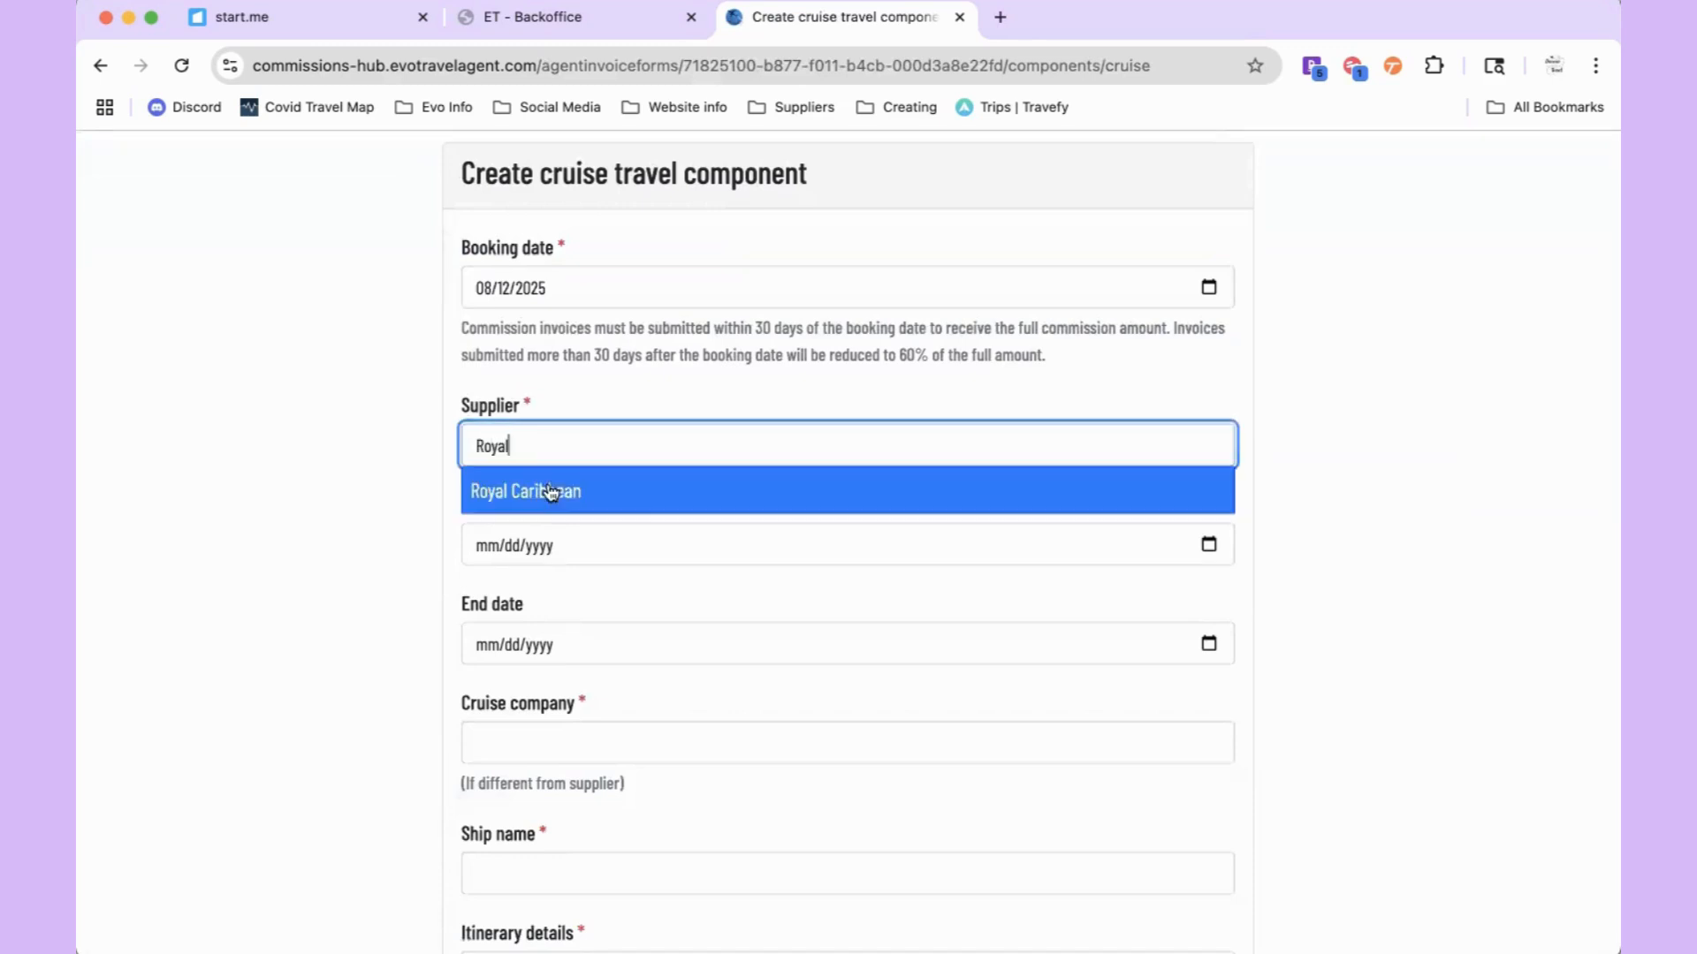
click(560, 496)
Step: Set the cruise dates to start October 16 and end October 21, 2025
click(564, 546)
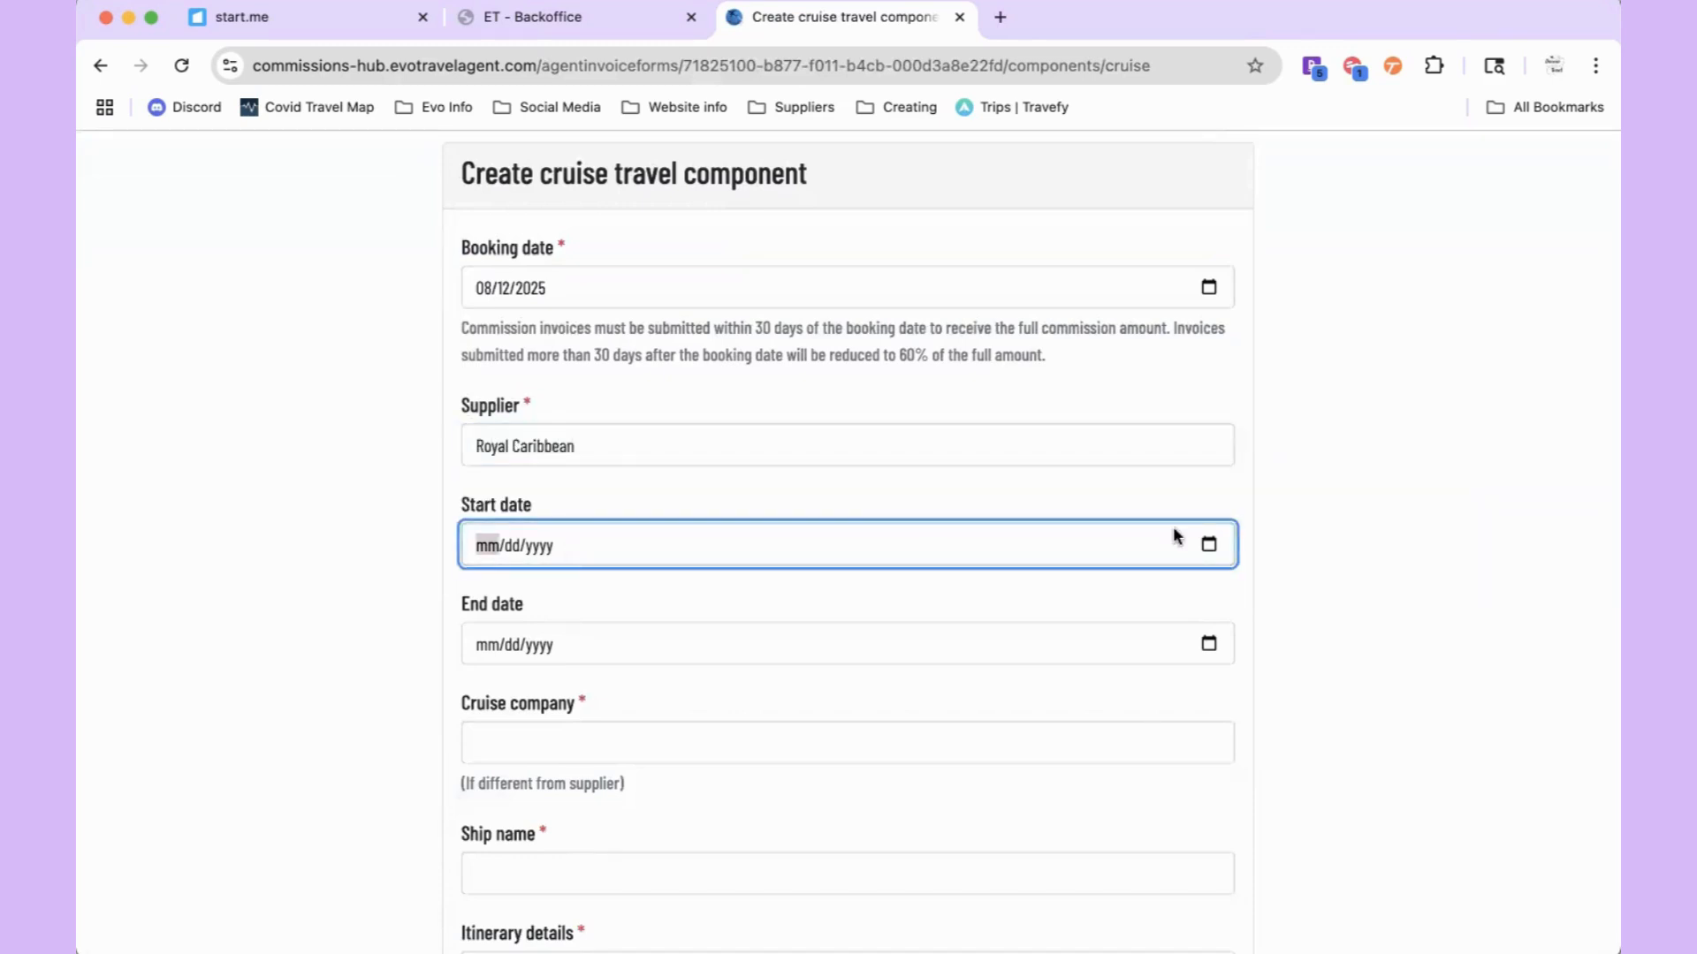
click(1207, 544)
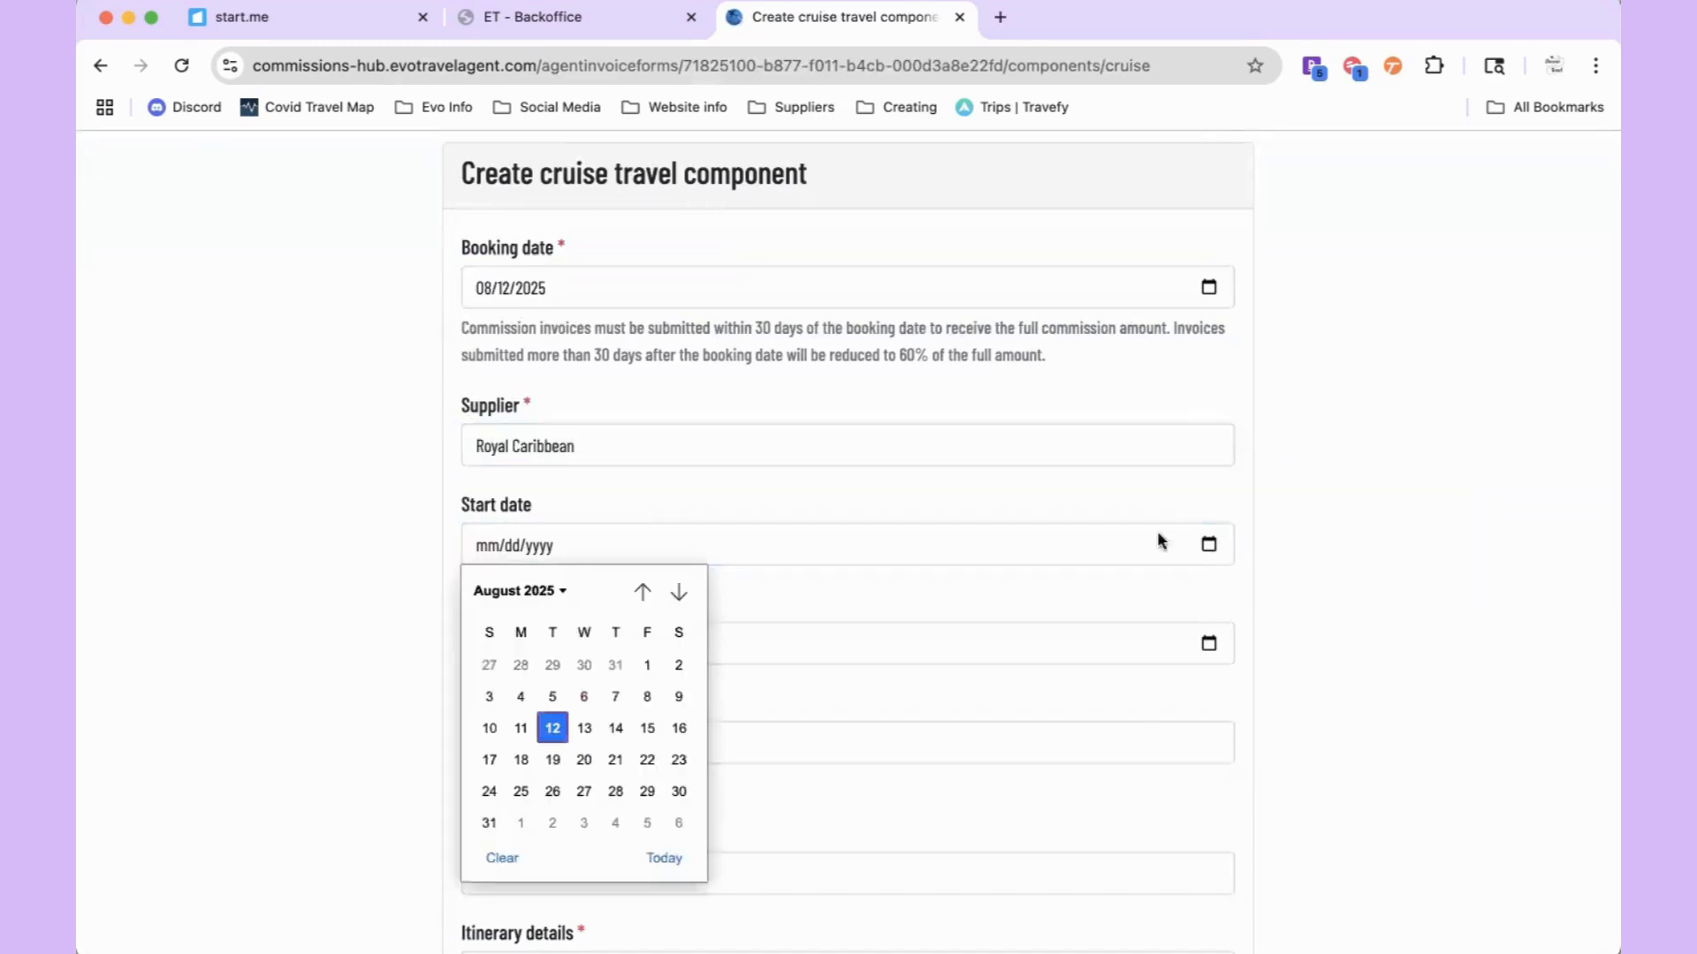
click(679, 593)
click(679, 592)
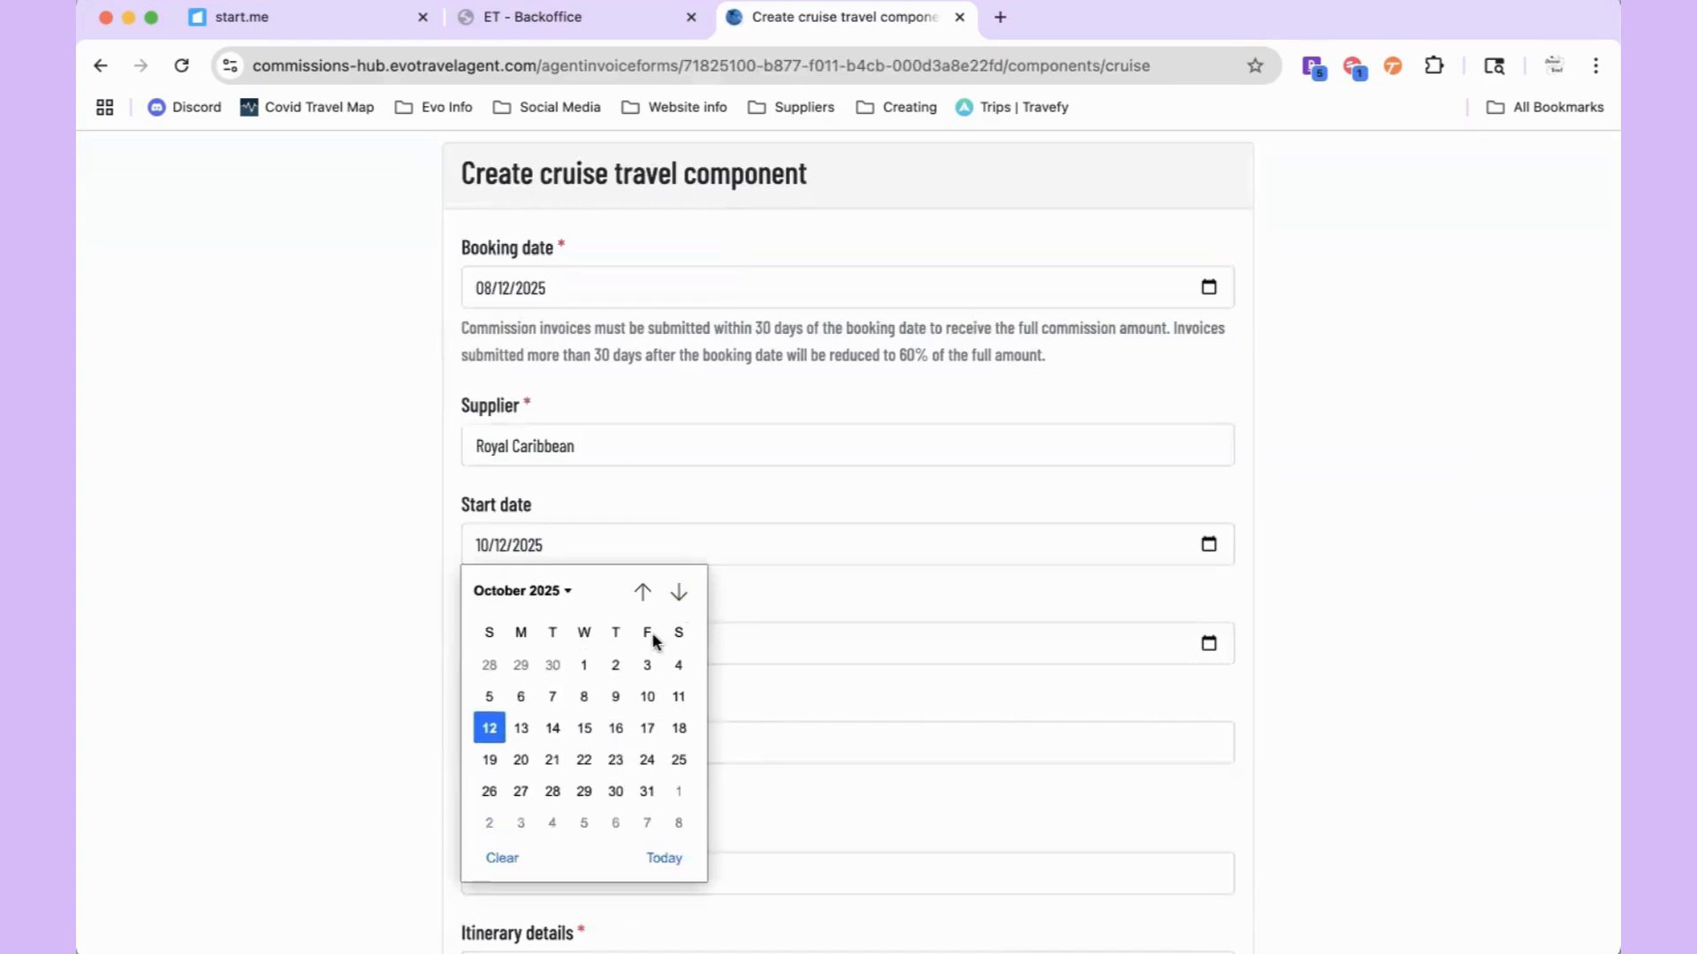
click(616, 729)
click(1209, 643)
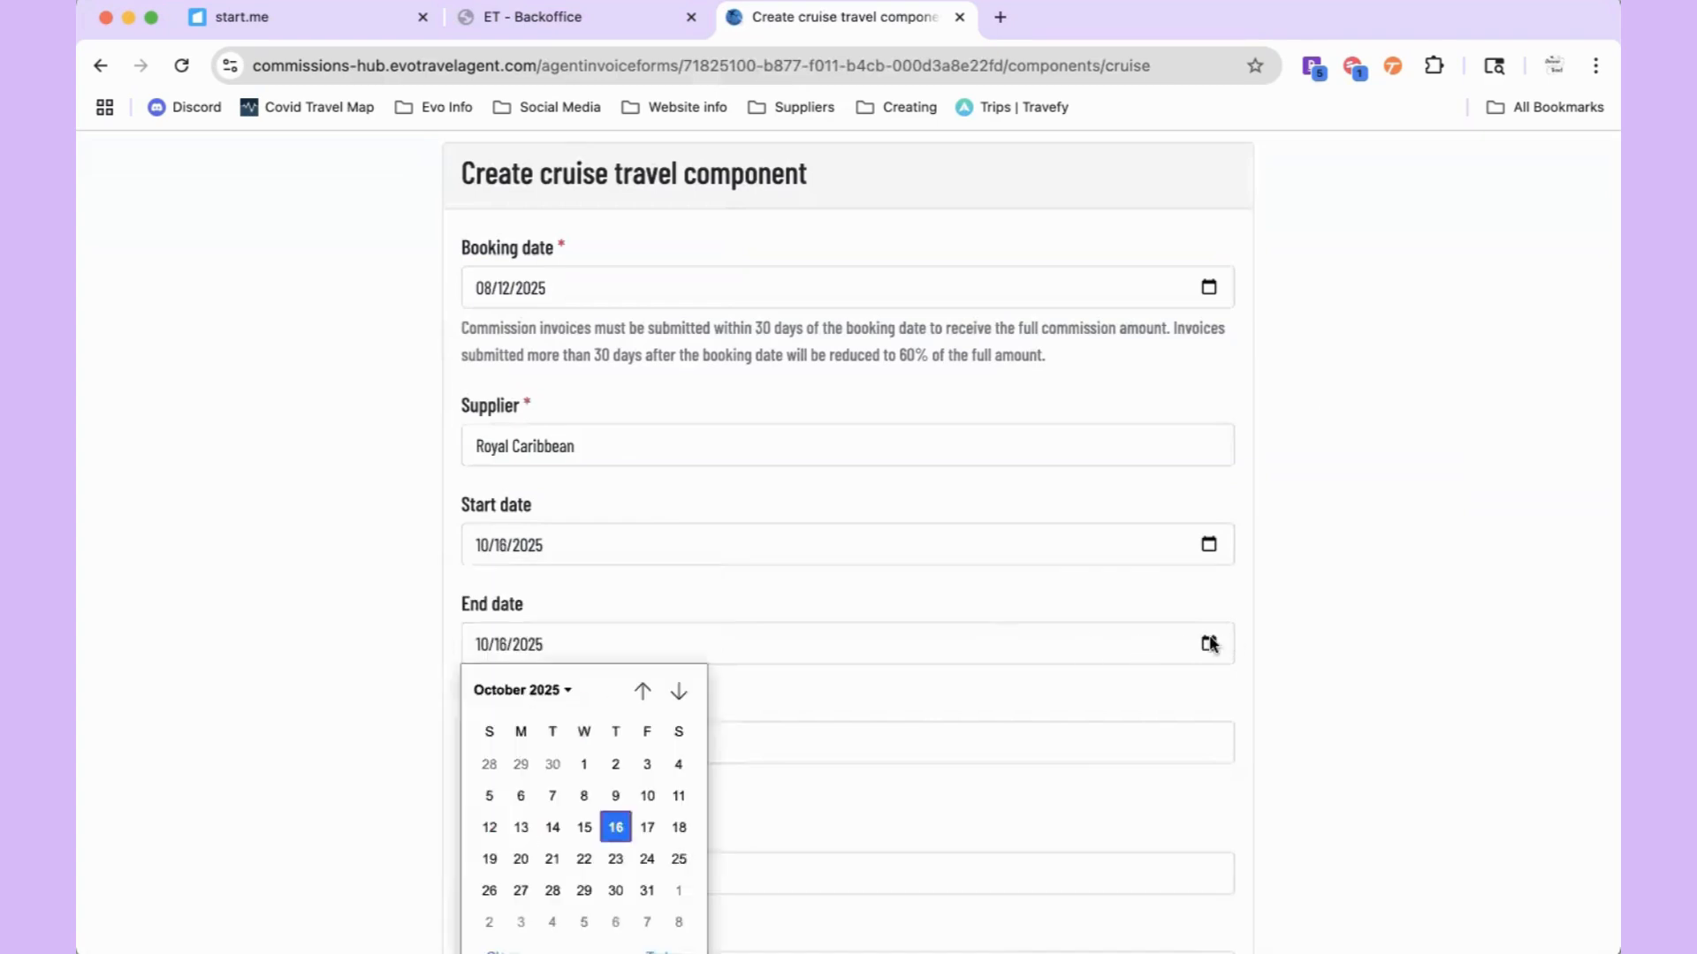
click(553, 855)
Step: Enter Royal Caribbean as cruise company, Star of the Seas as ship, and fill itinerary details
scroll(613, 711, down, 3)
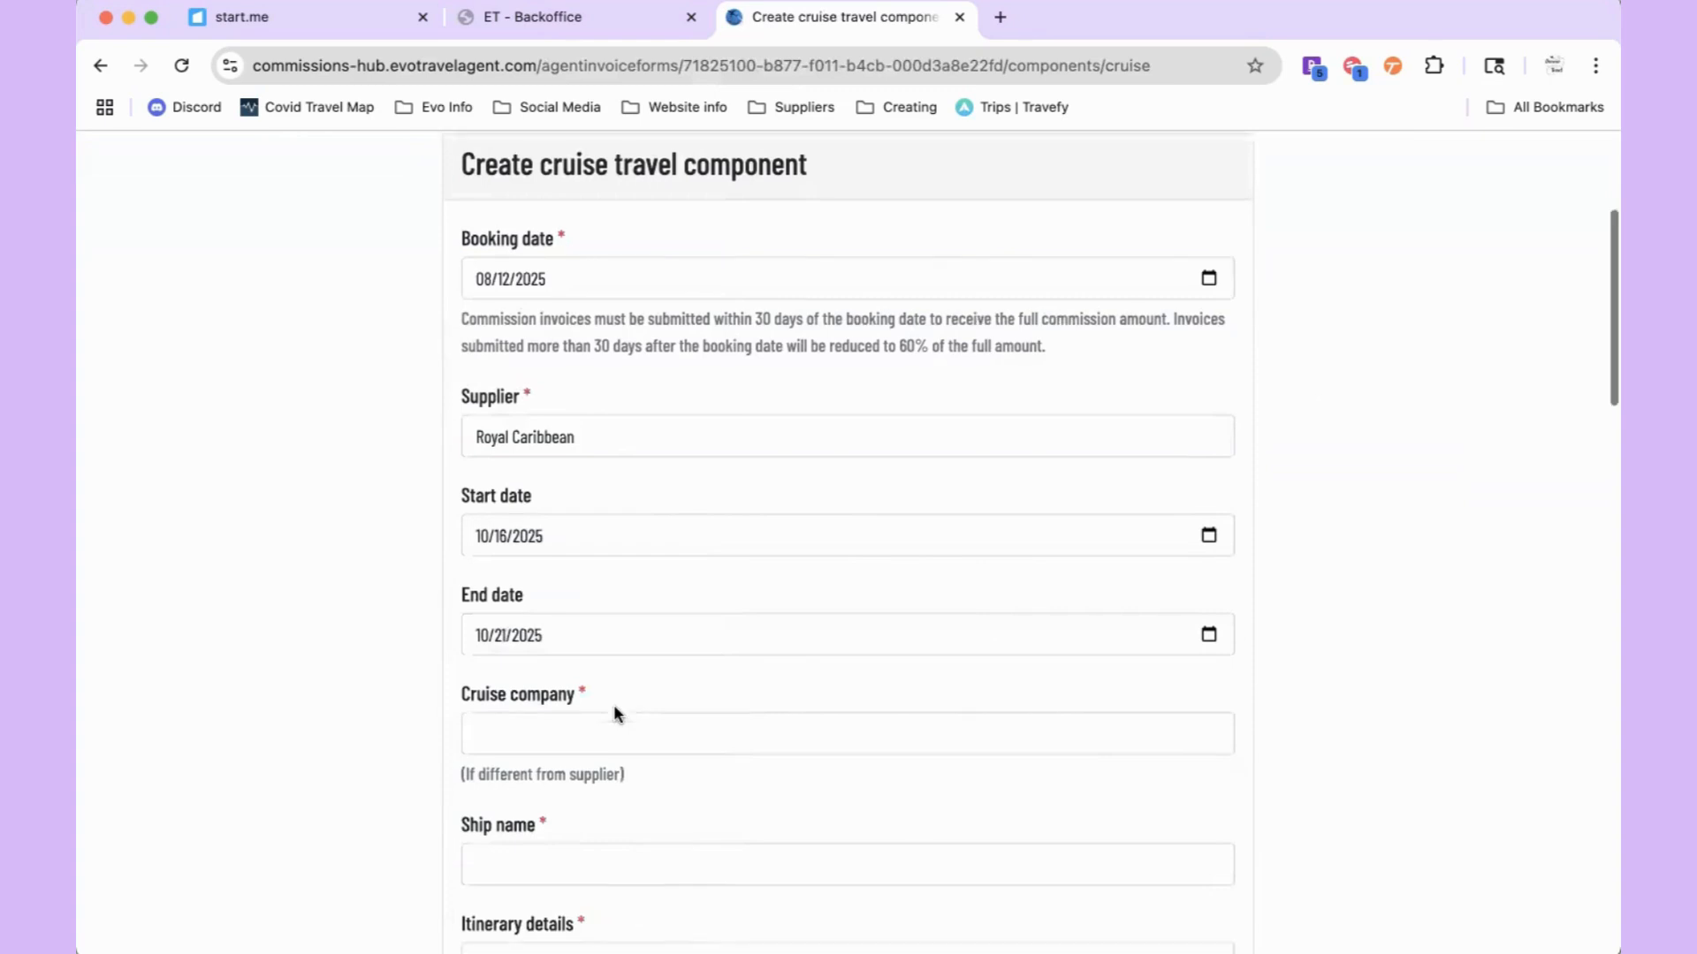
click(572, 621)
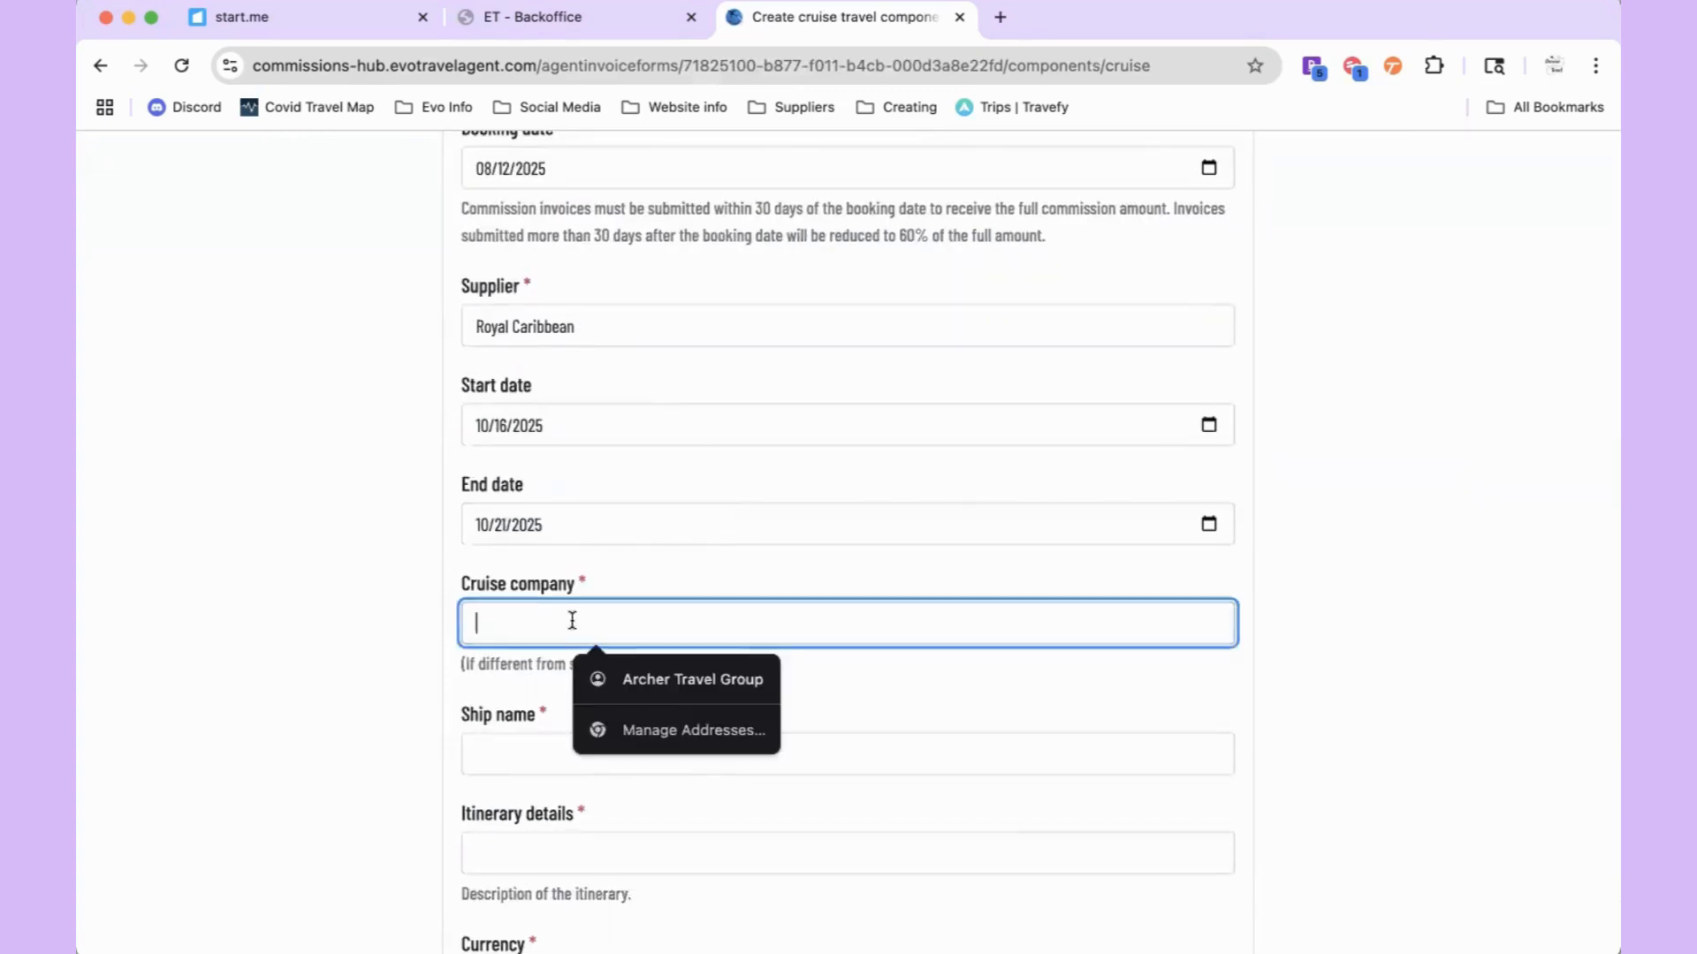
text(Royal C)
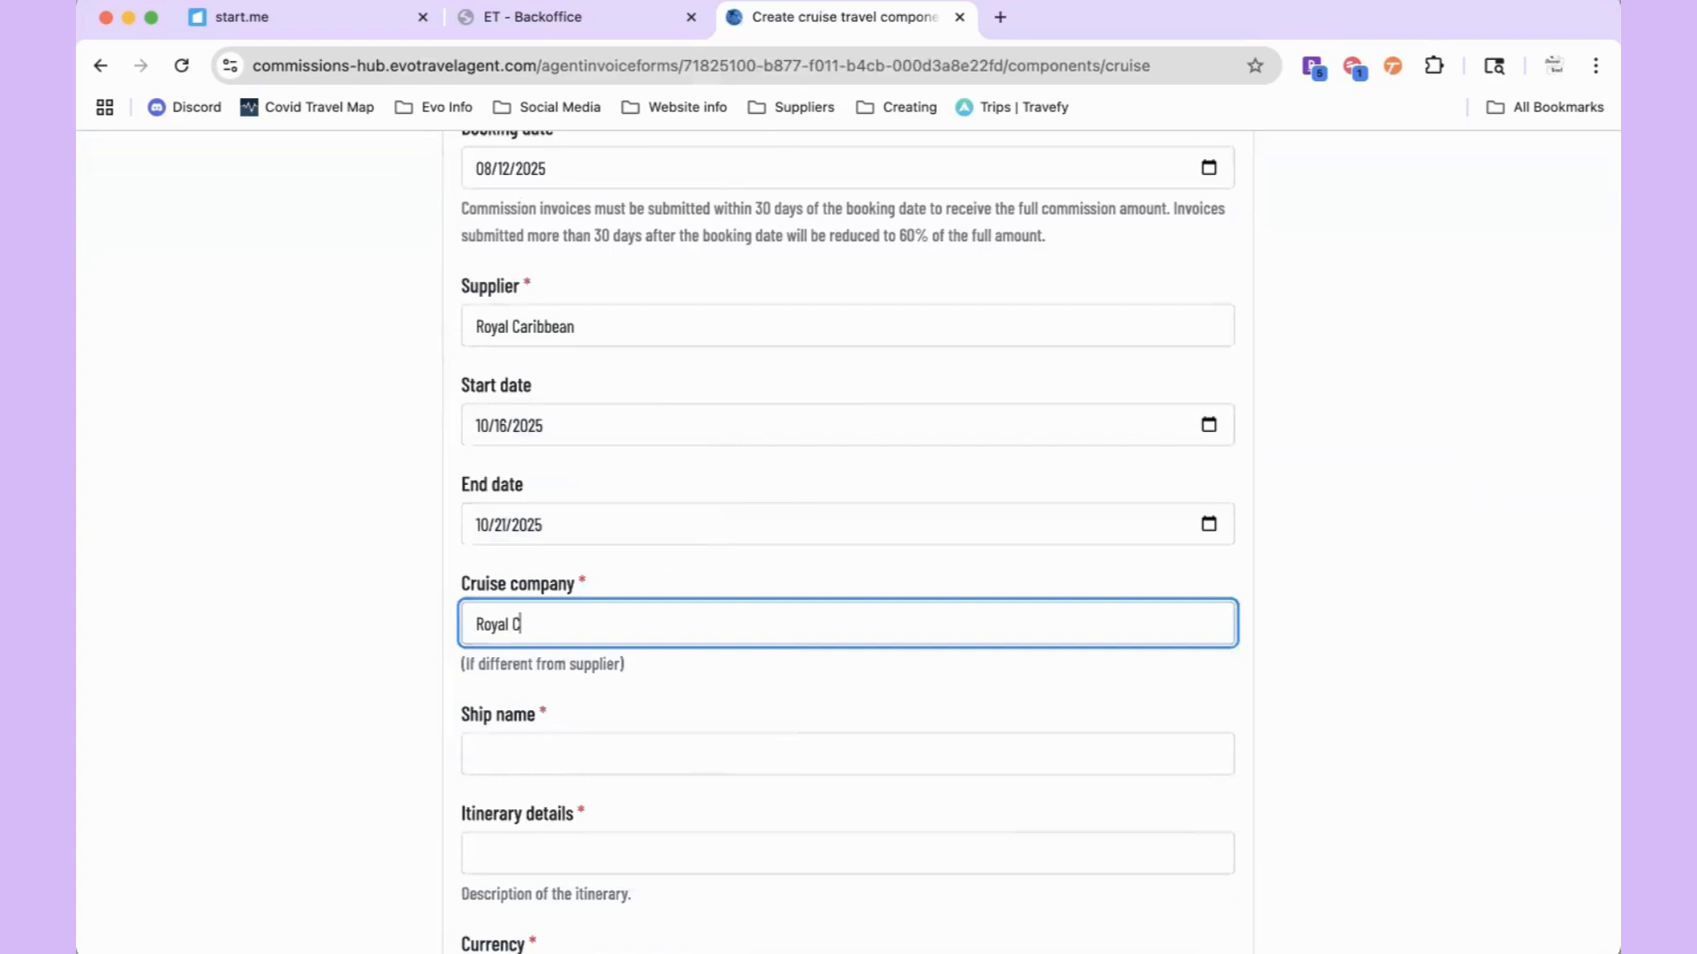
text(aribb)
text(ena)
click(667, 677)
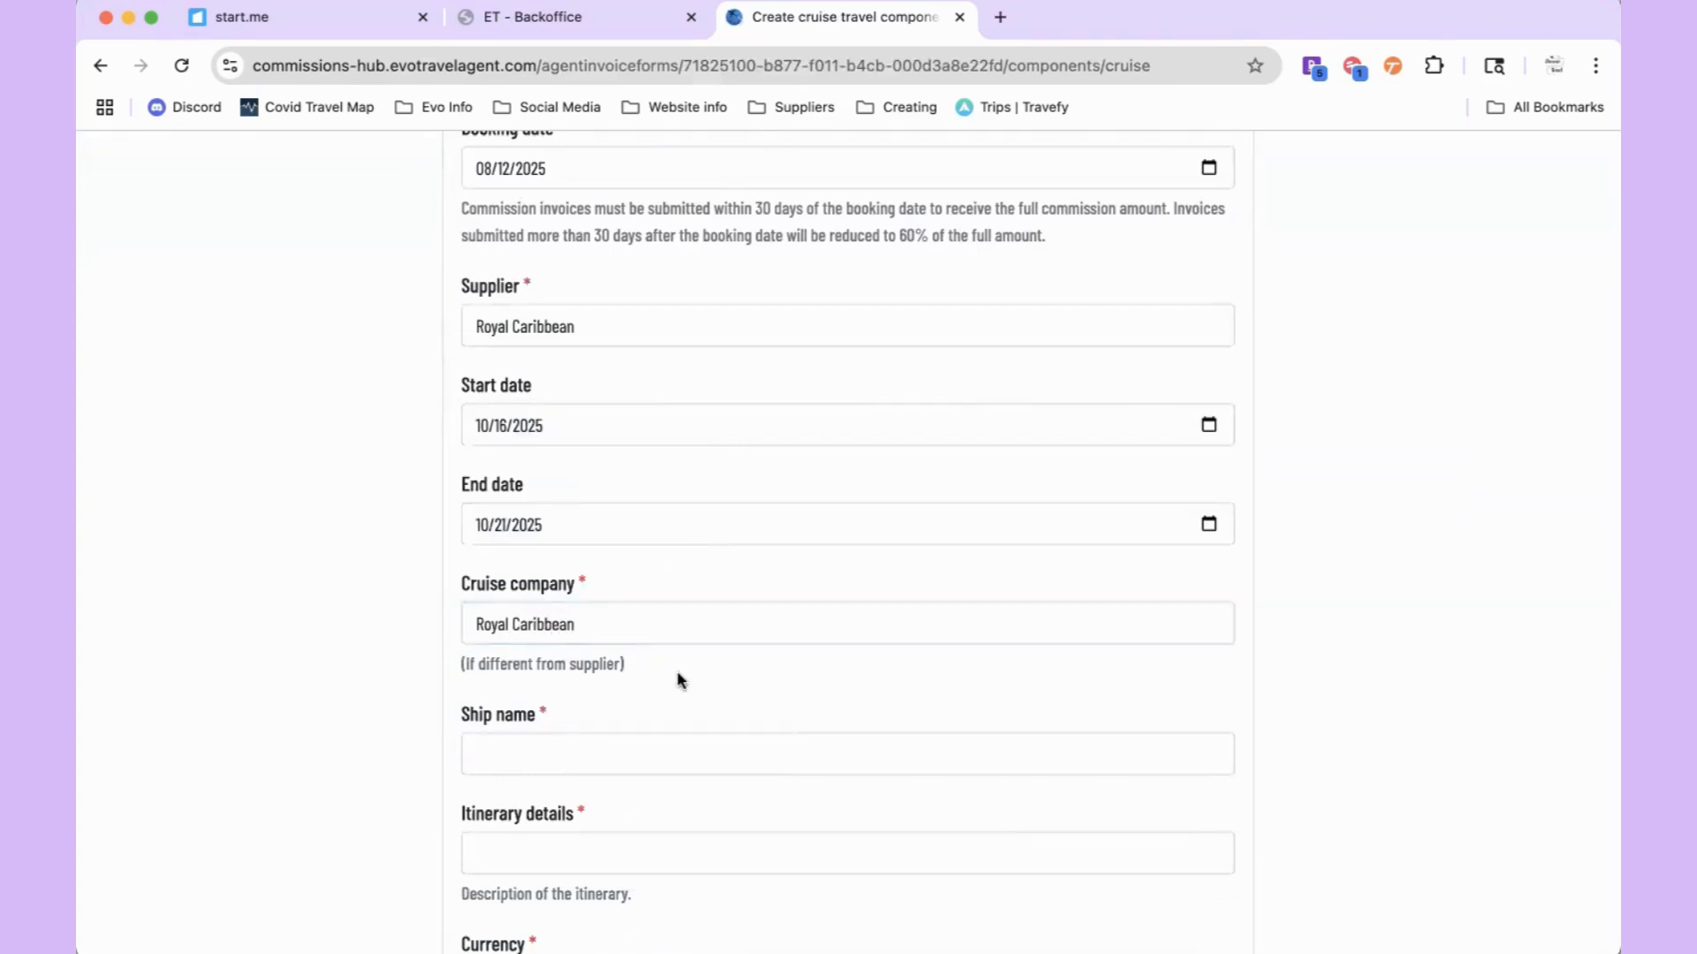
scroll(678, 682, down, 4)
click(603, 392)
text(Sat)
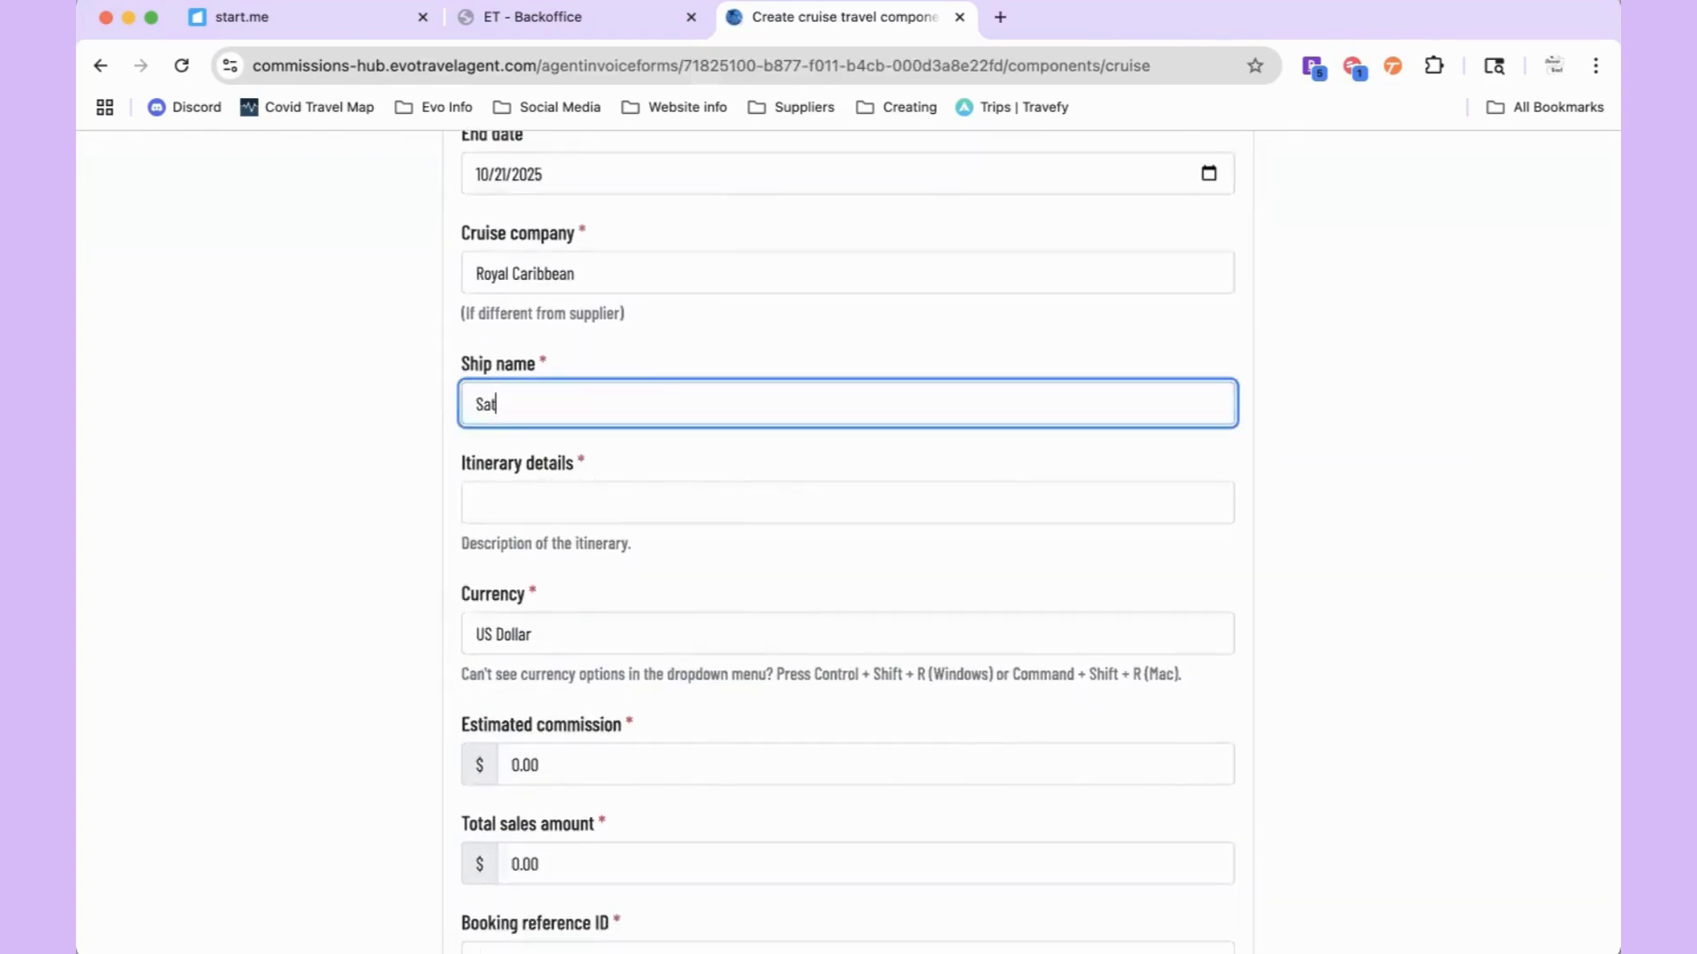
text(tar of the Seas)
scroll(583, 356, down, 2)
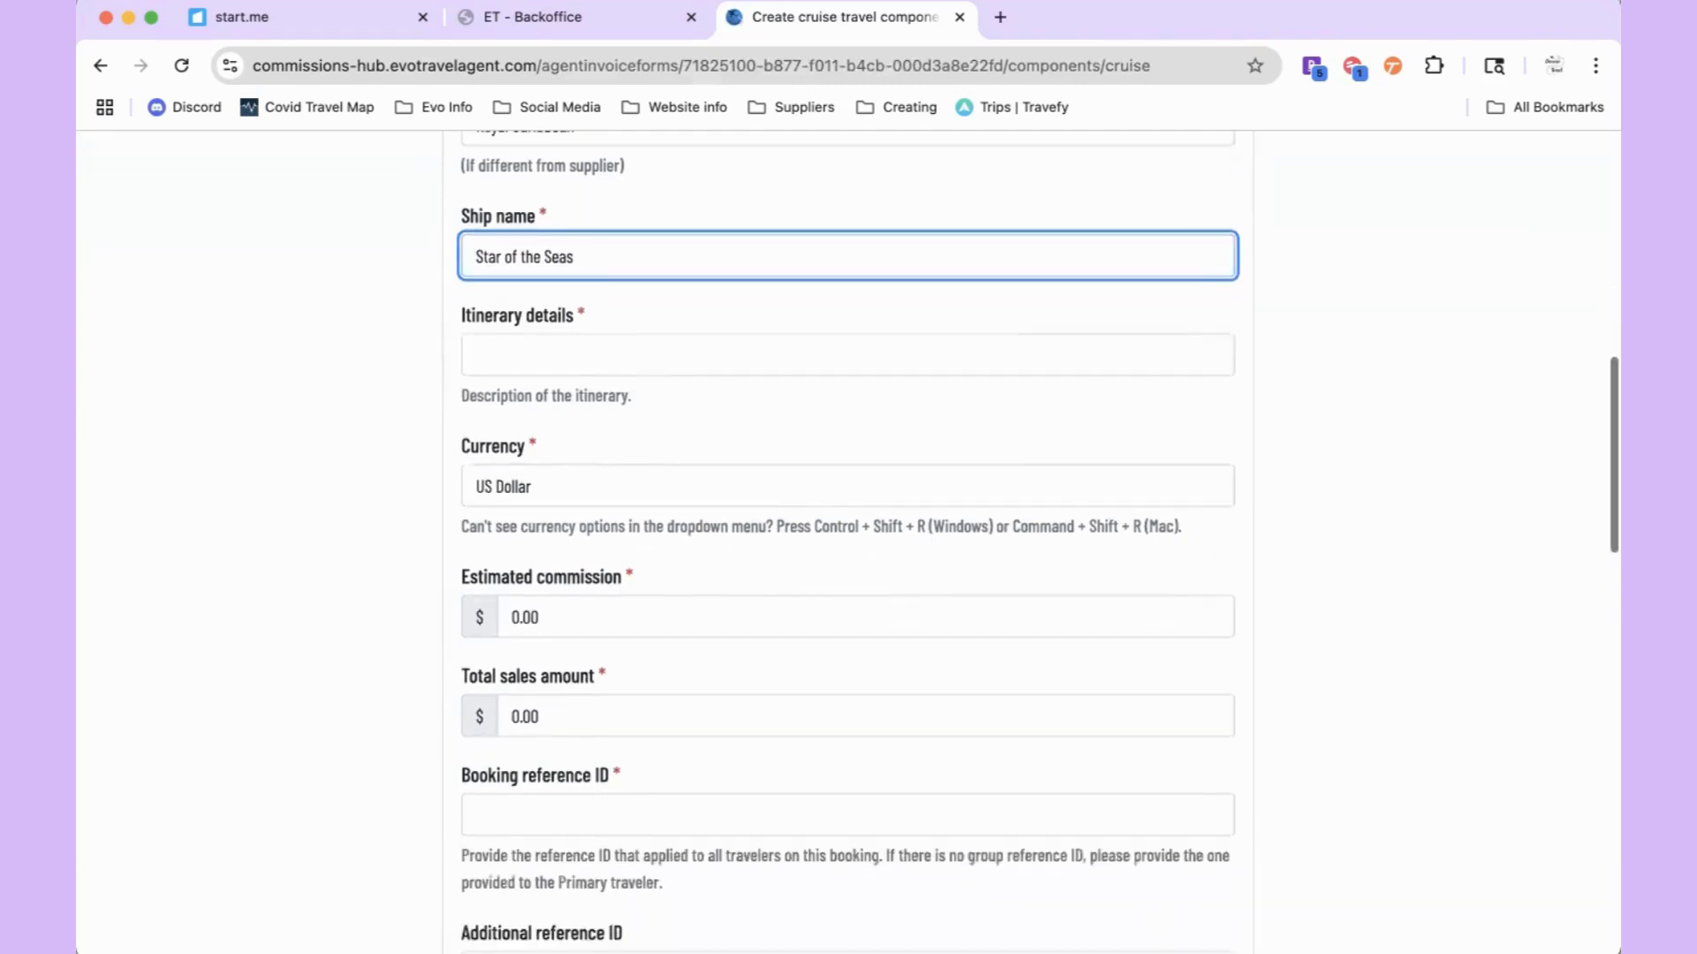
click(571, 351)
click(768, 431)
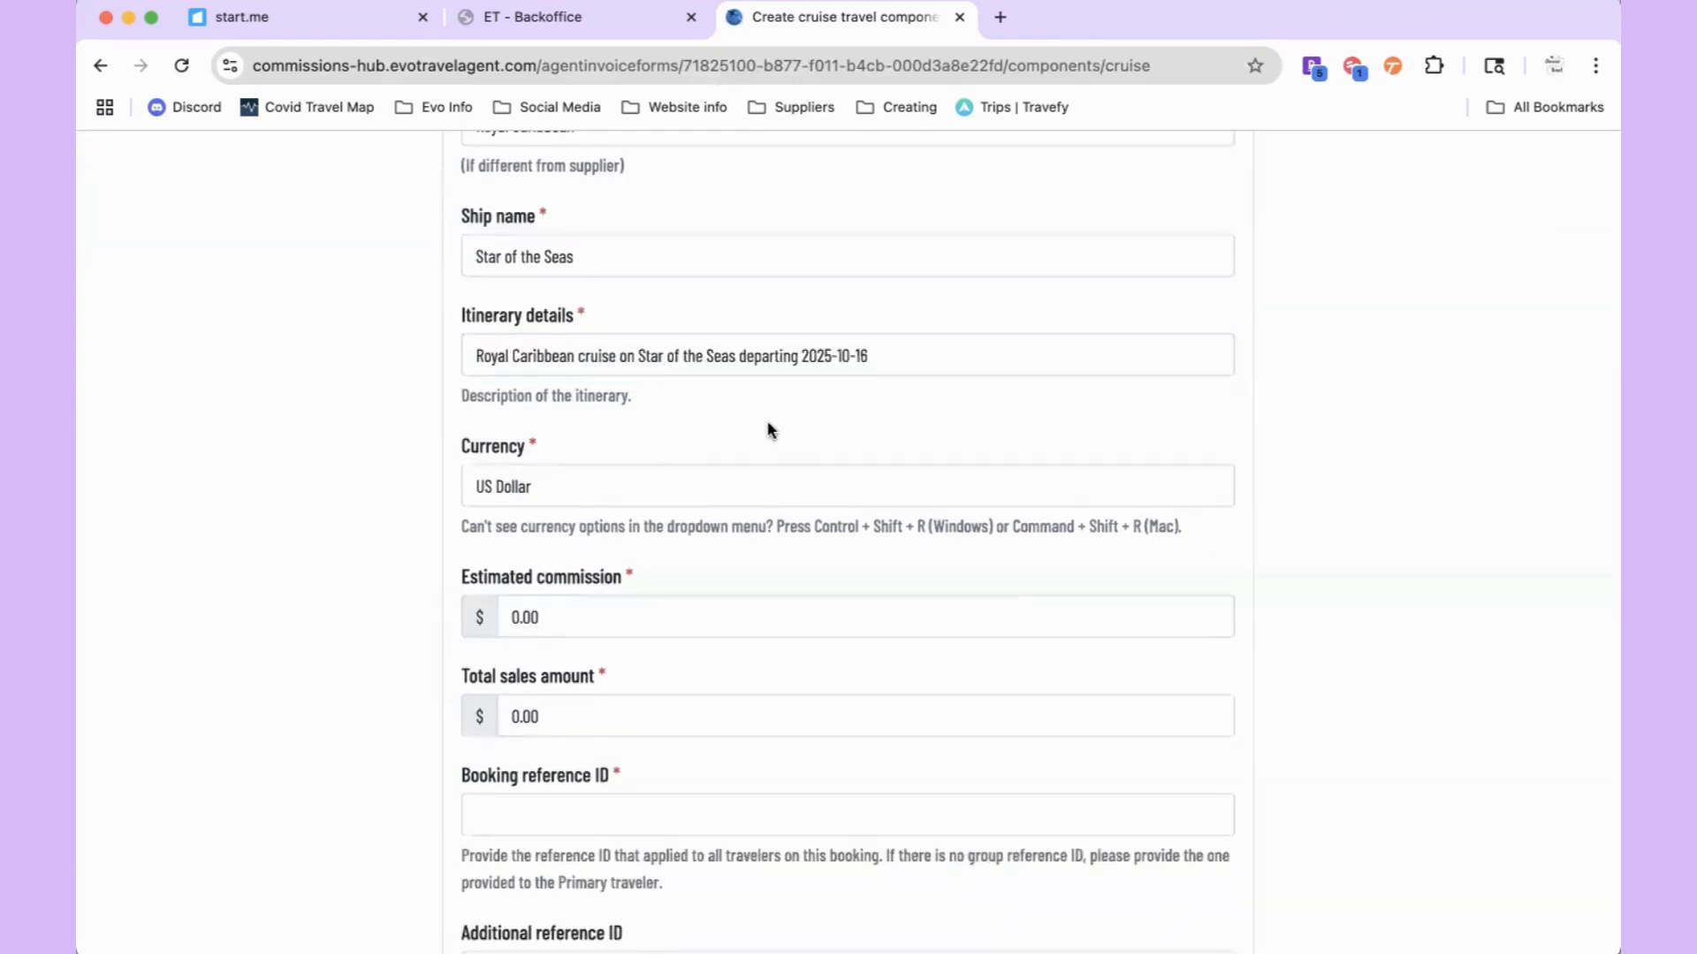
scroll(768, 430, down, 3)
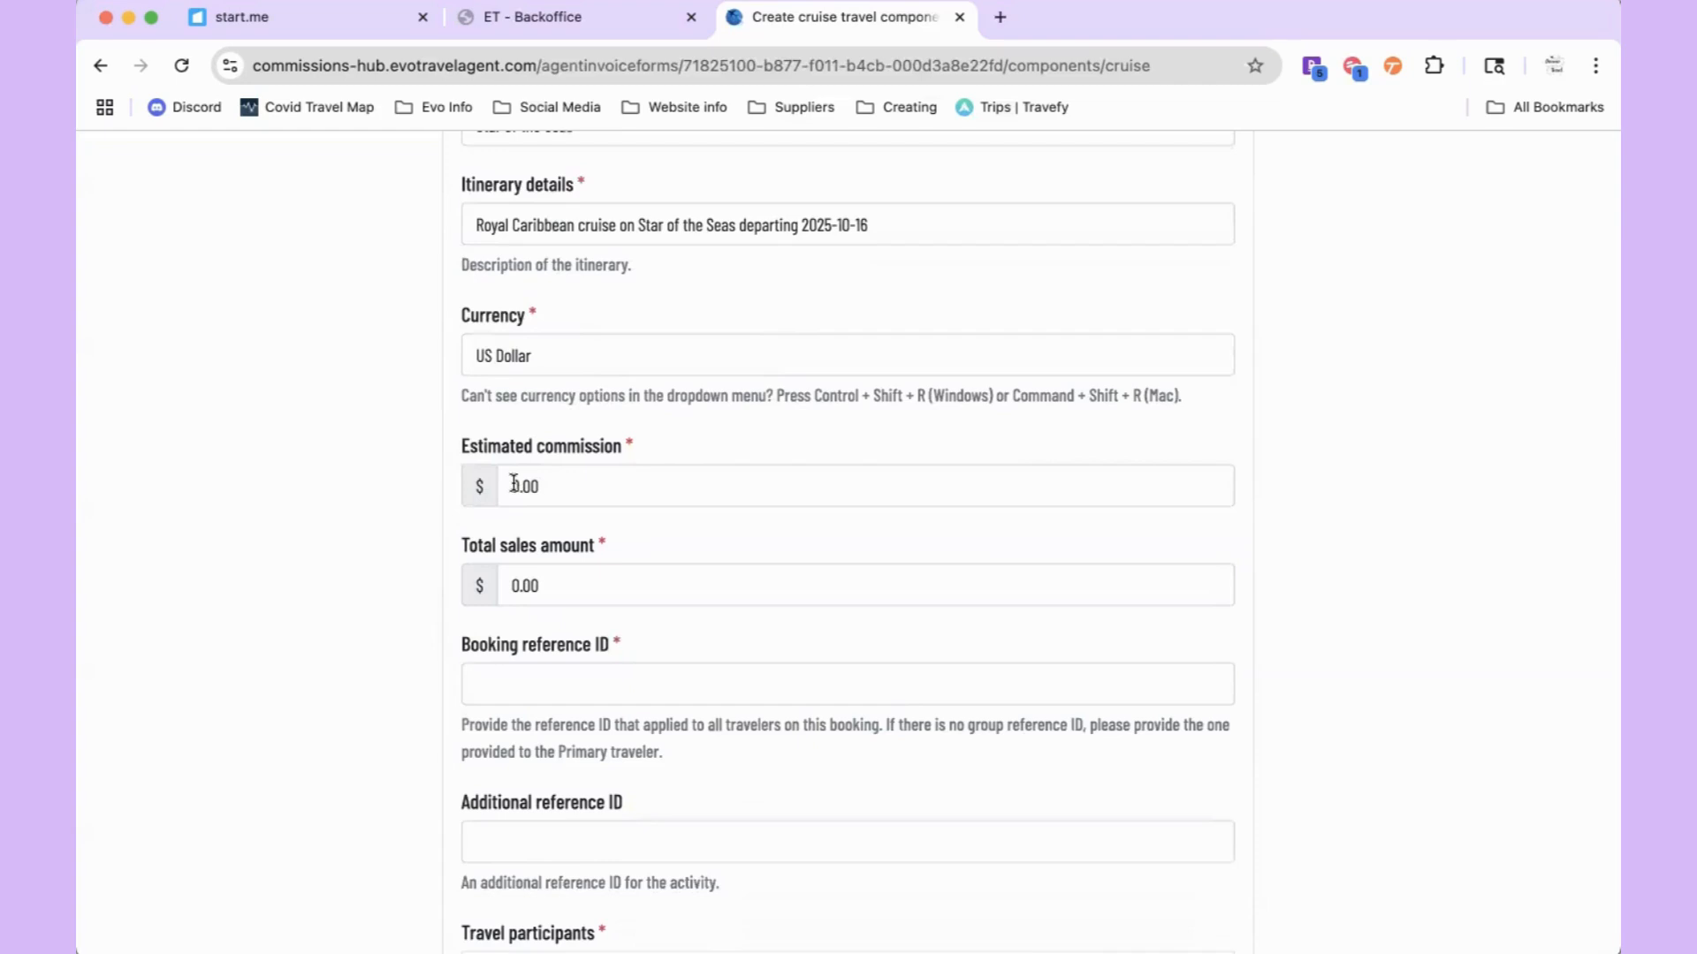
Step: Enter $600.00 estimated commission, $6000.00 total sales and a booking reference on the cruise form
click(513, 484)
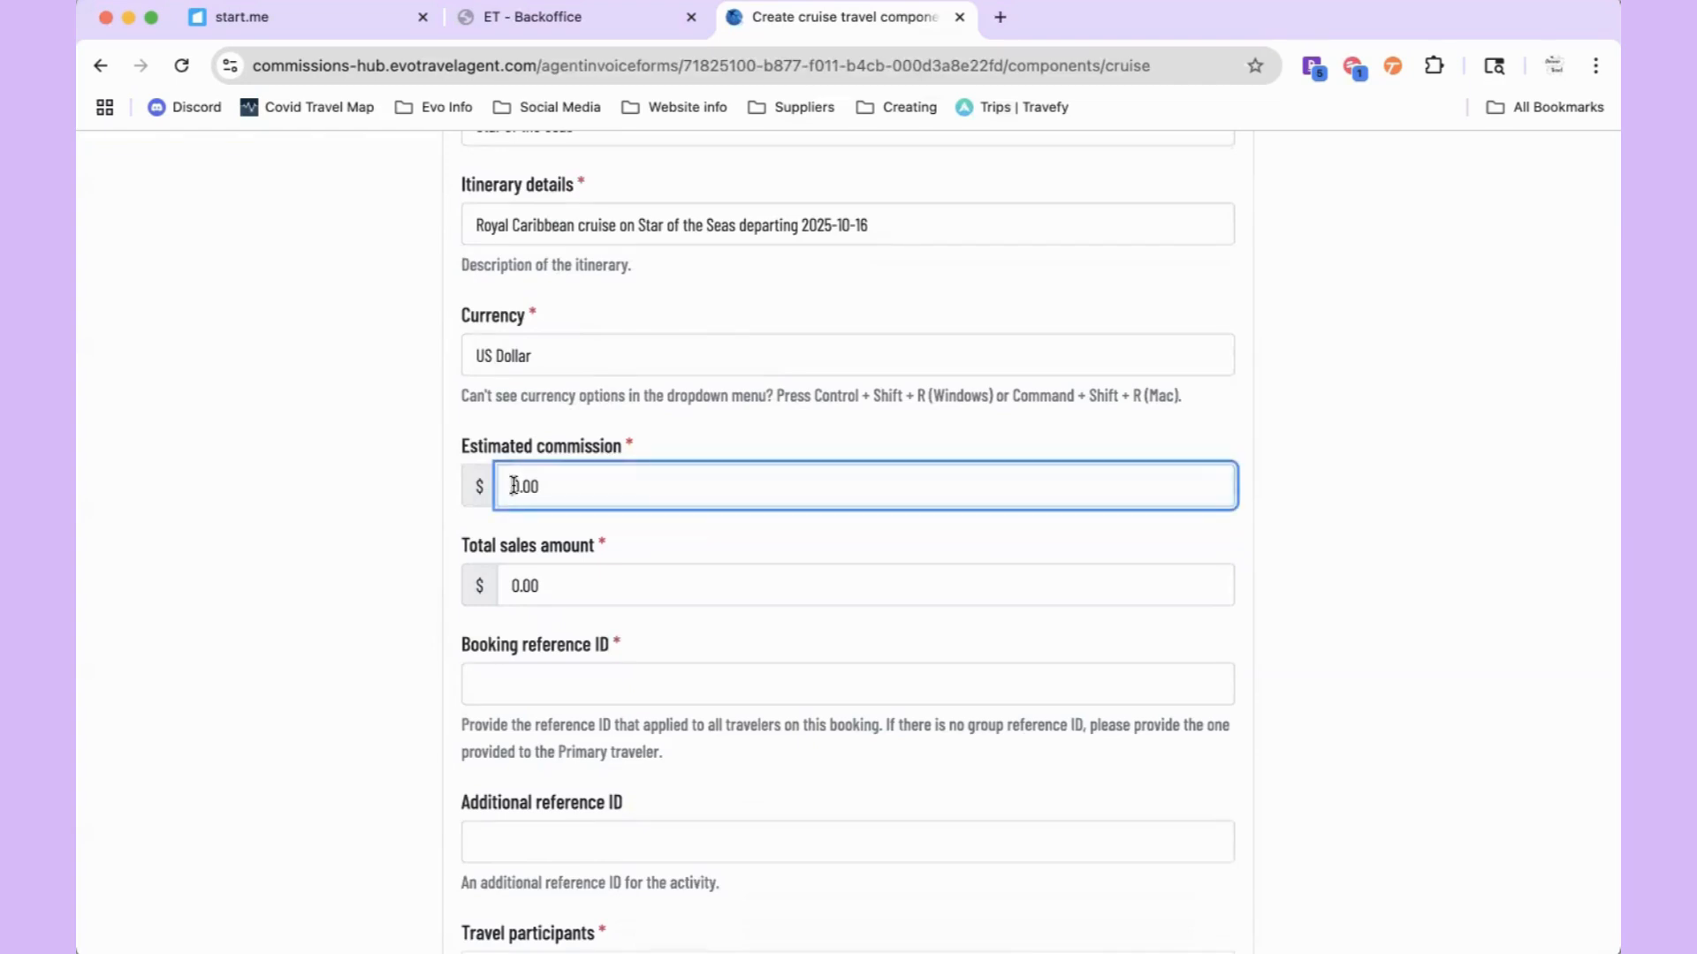
text(5)
key(BackSpace)
text(60)
click(511, 585)
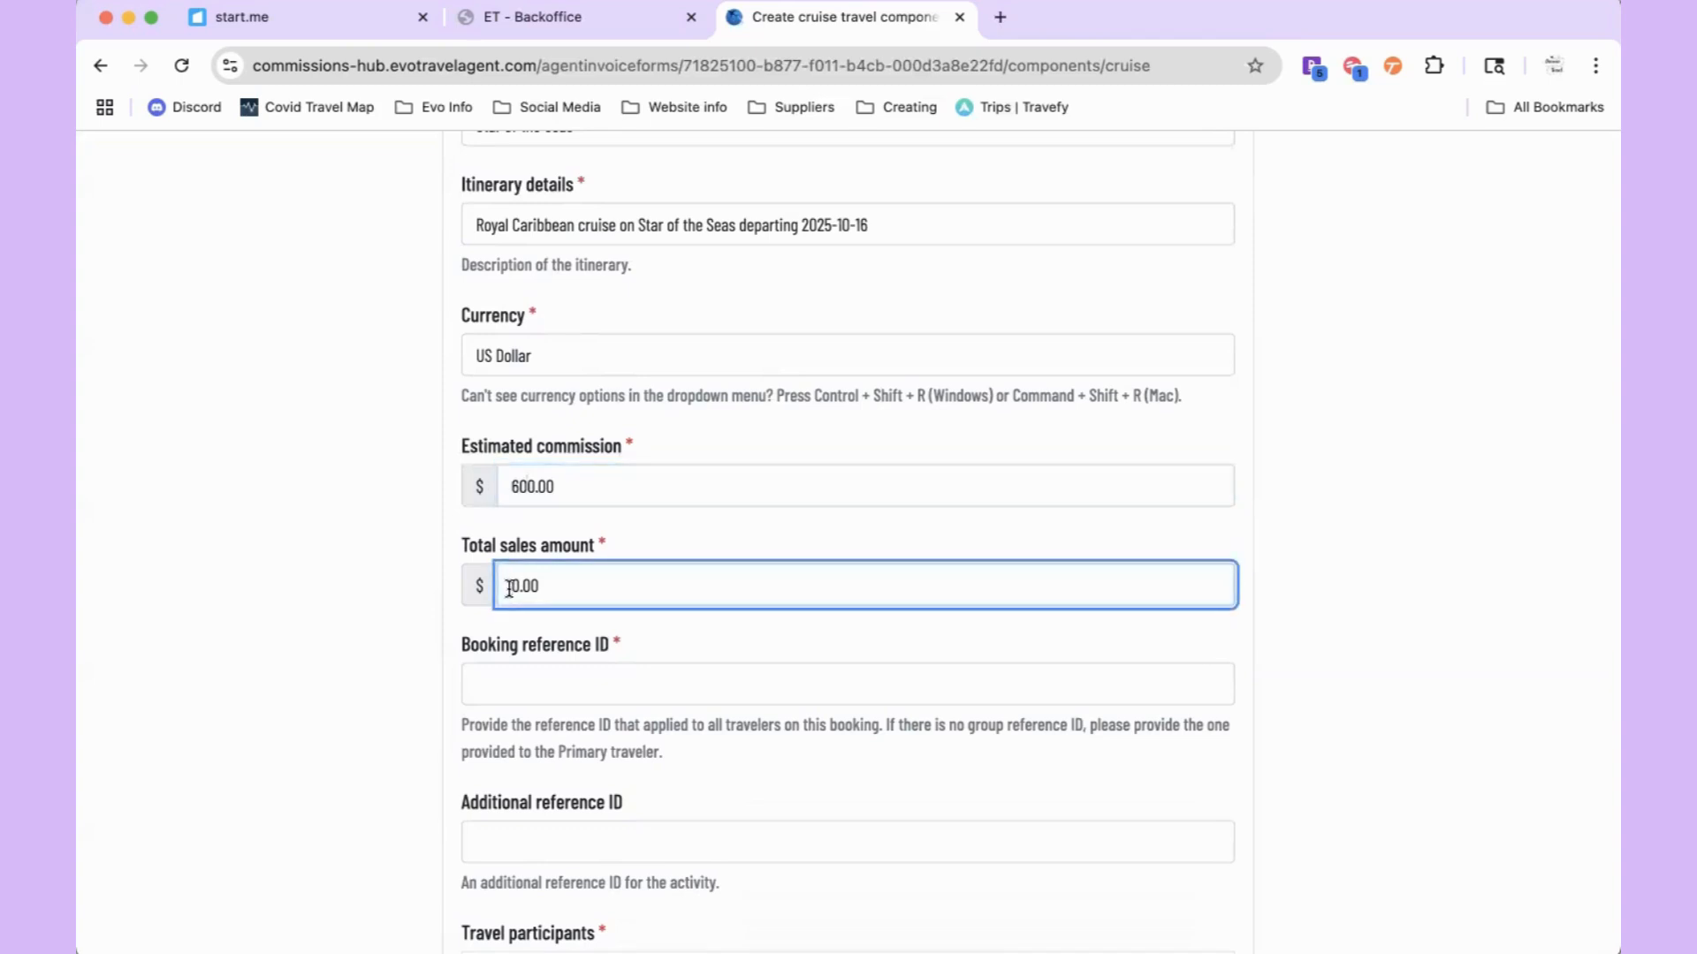
text(6000)
key(BackSpace)
click(633, 661)
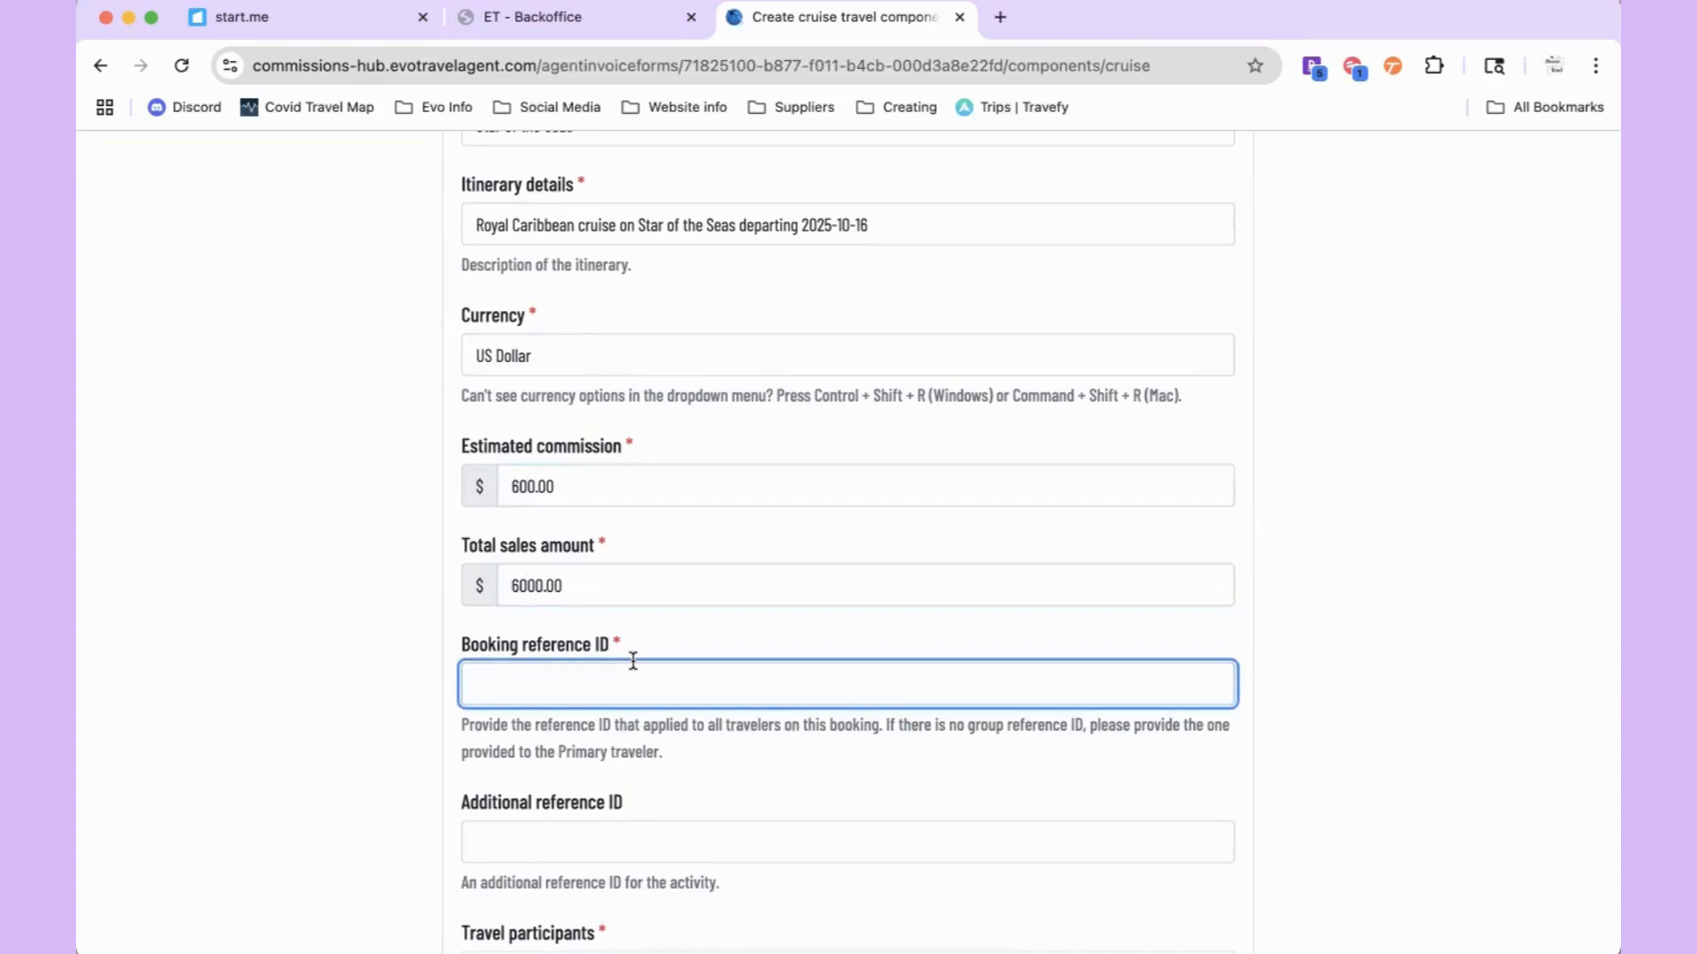
text(x3)
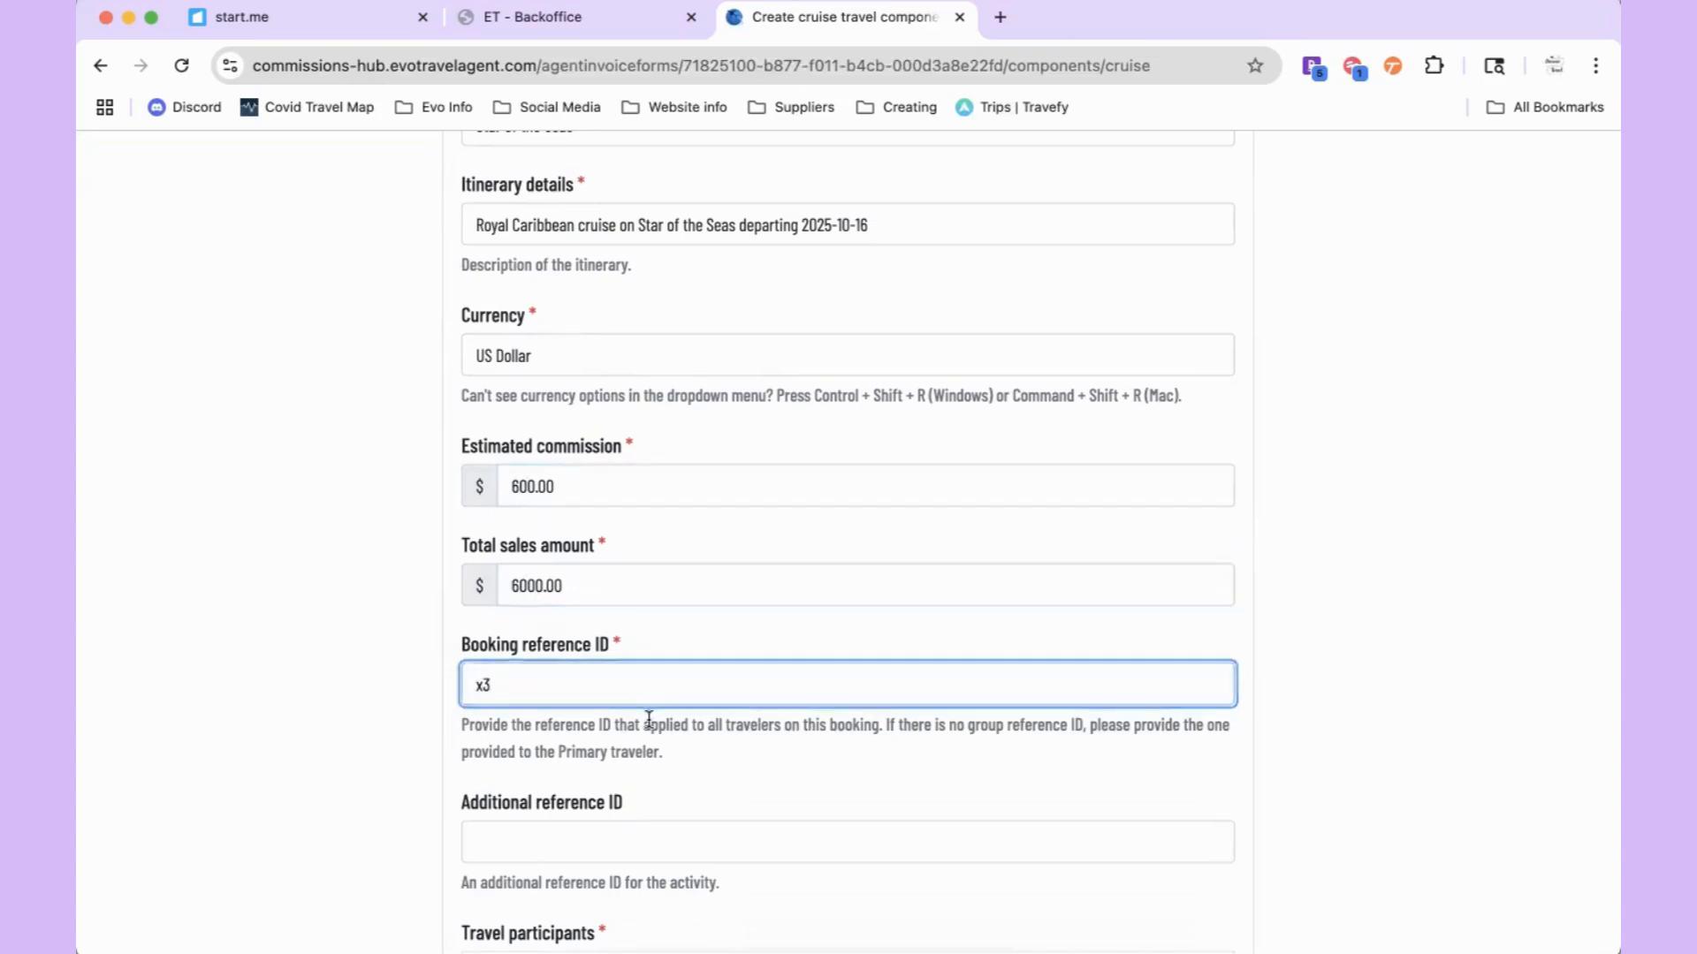
click(649, 720)
Step: Scroll to the bottom of the cruise form and go Back without creating the component
scroll(648, 720, down, 3)
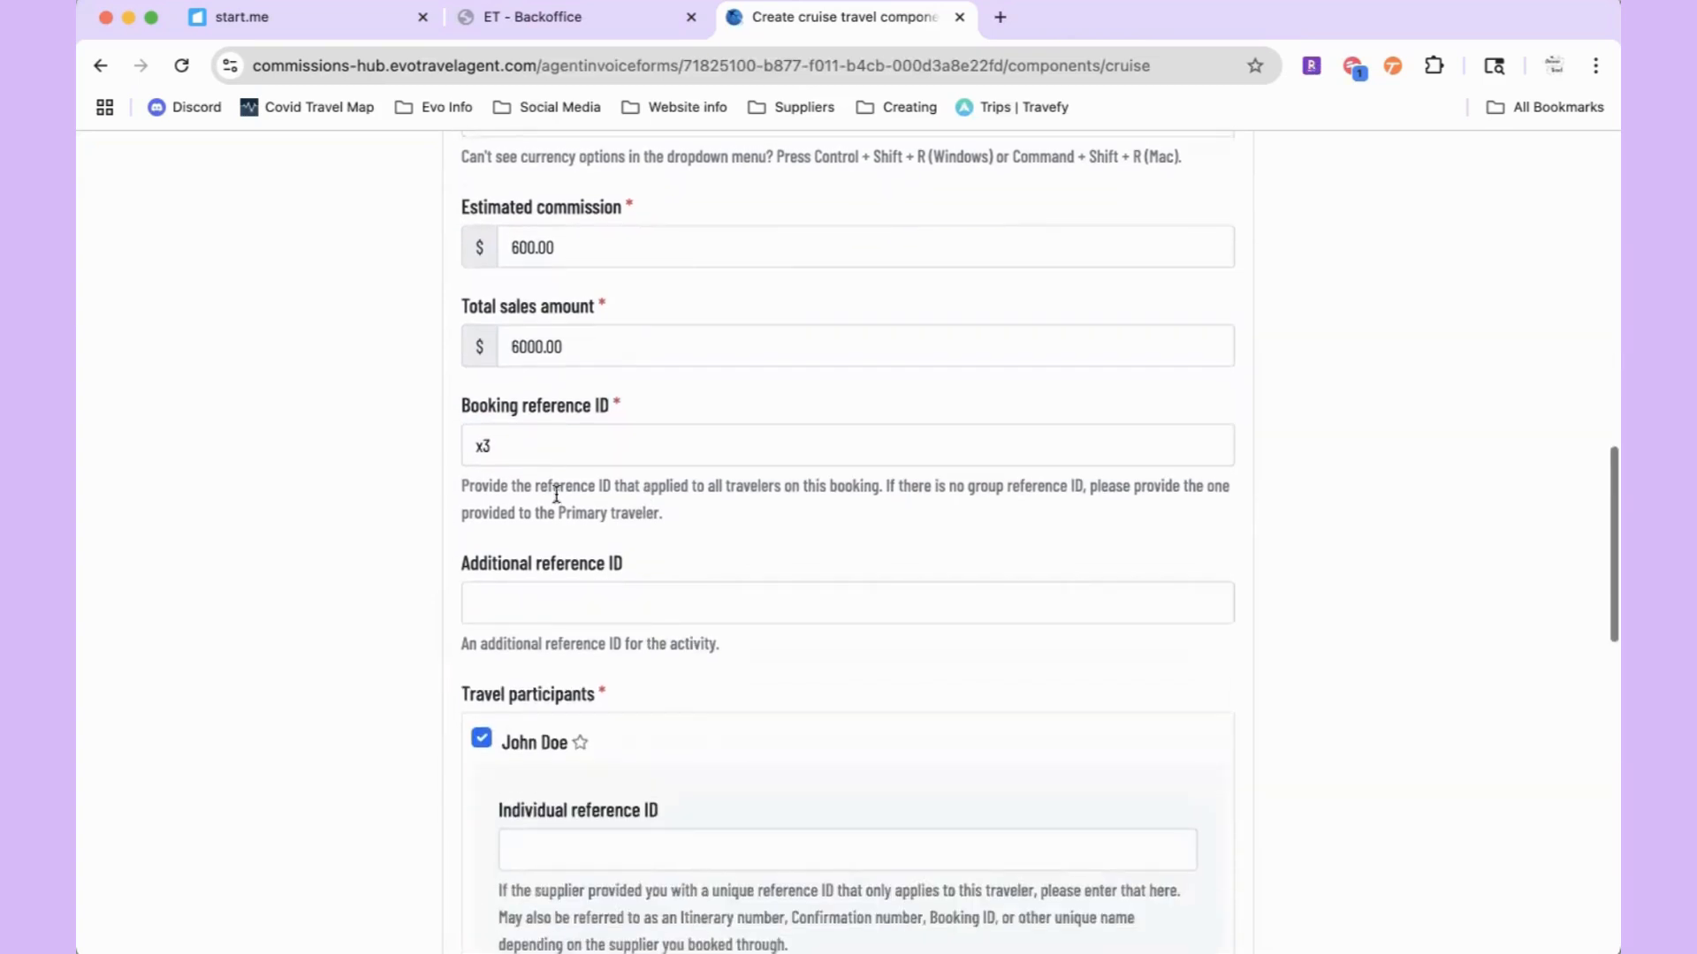
scroll(542, 446, down, 4)
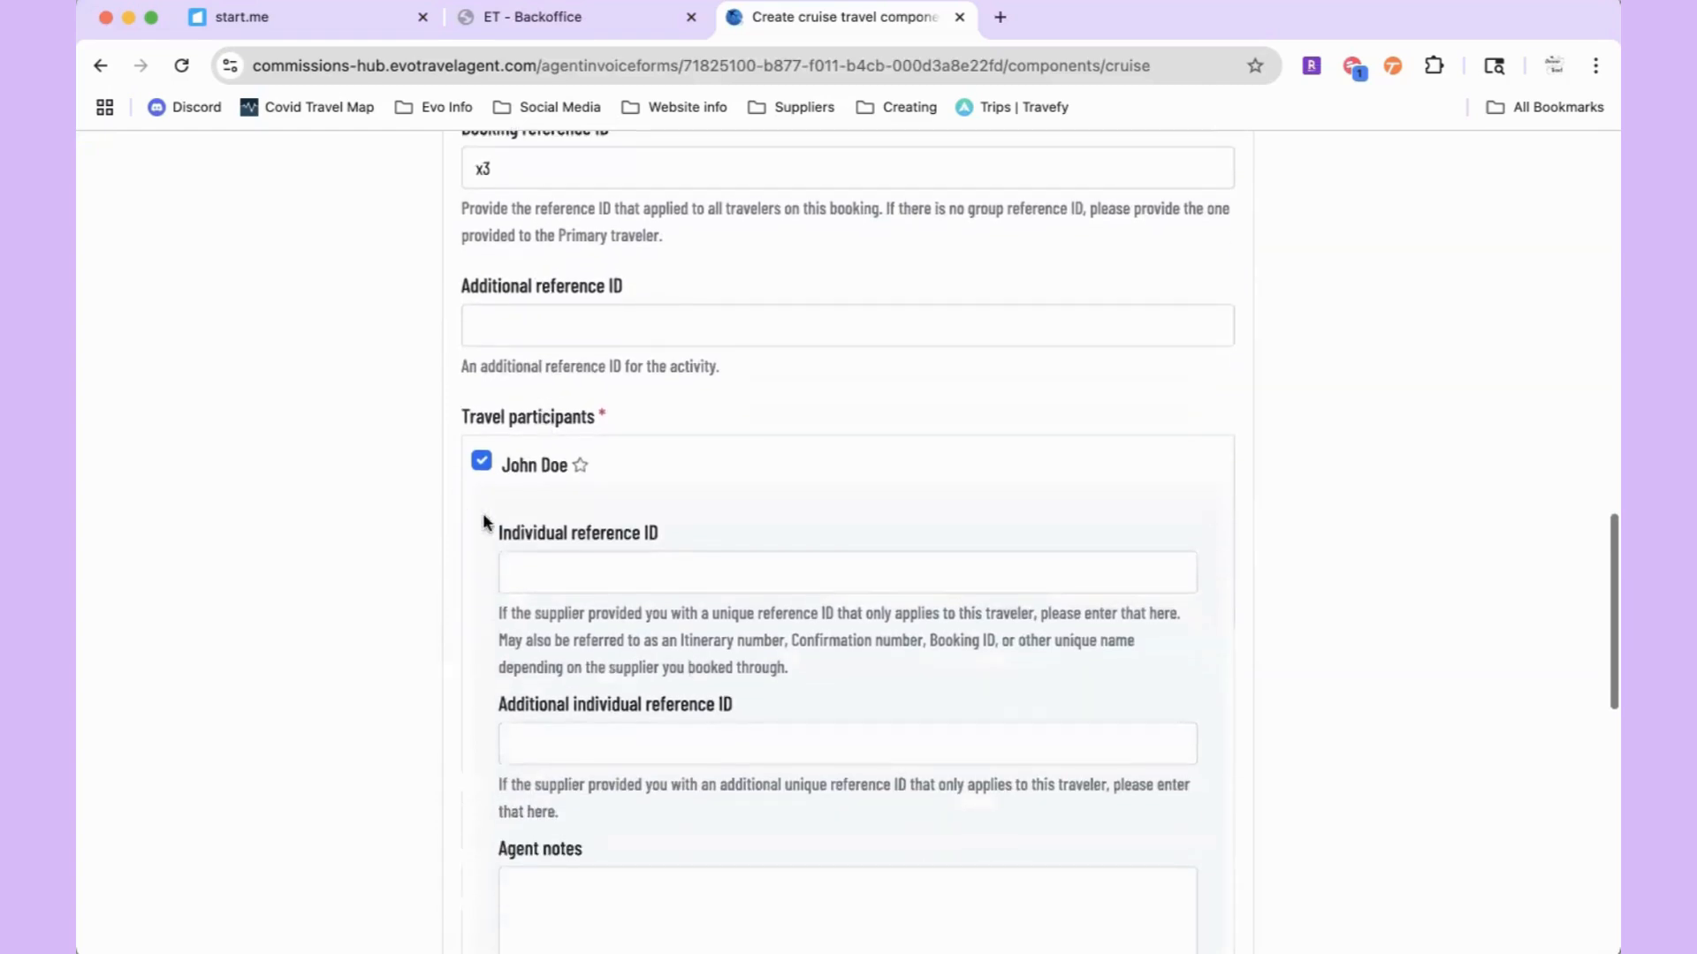
scroll(486, 521, down, 5)
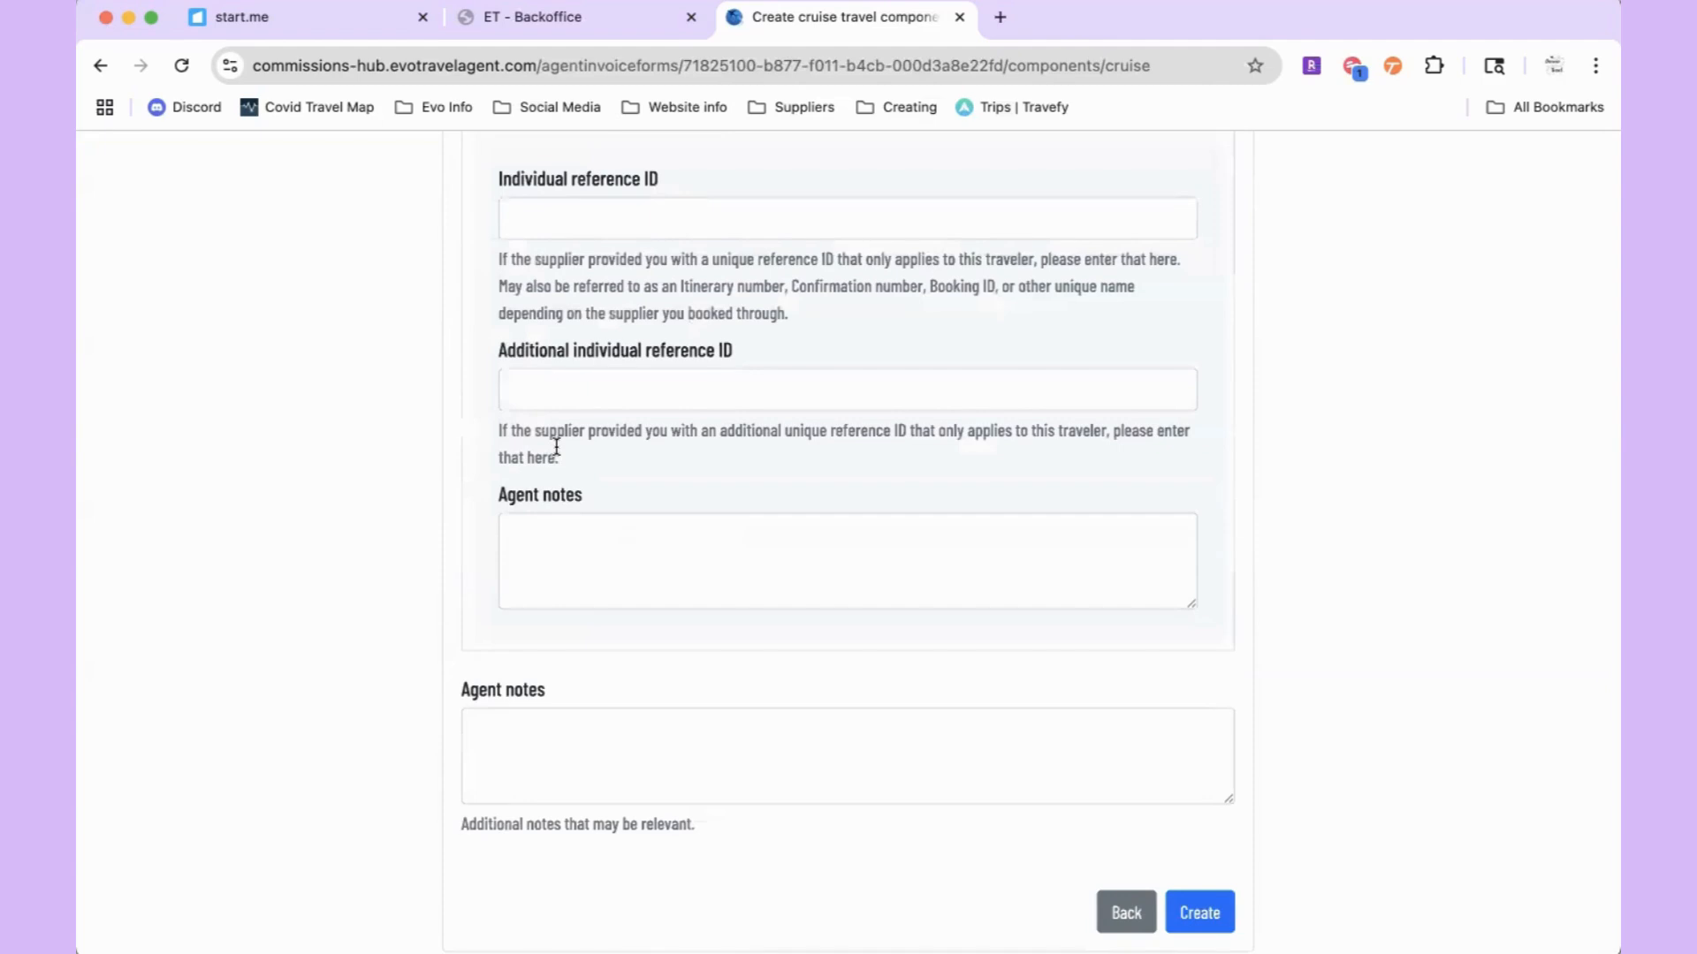
scroll(482, 693, down, 2)
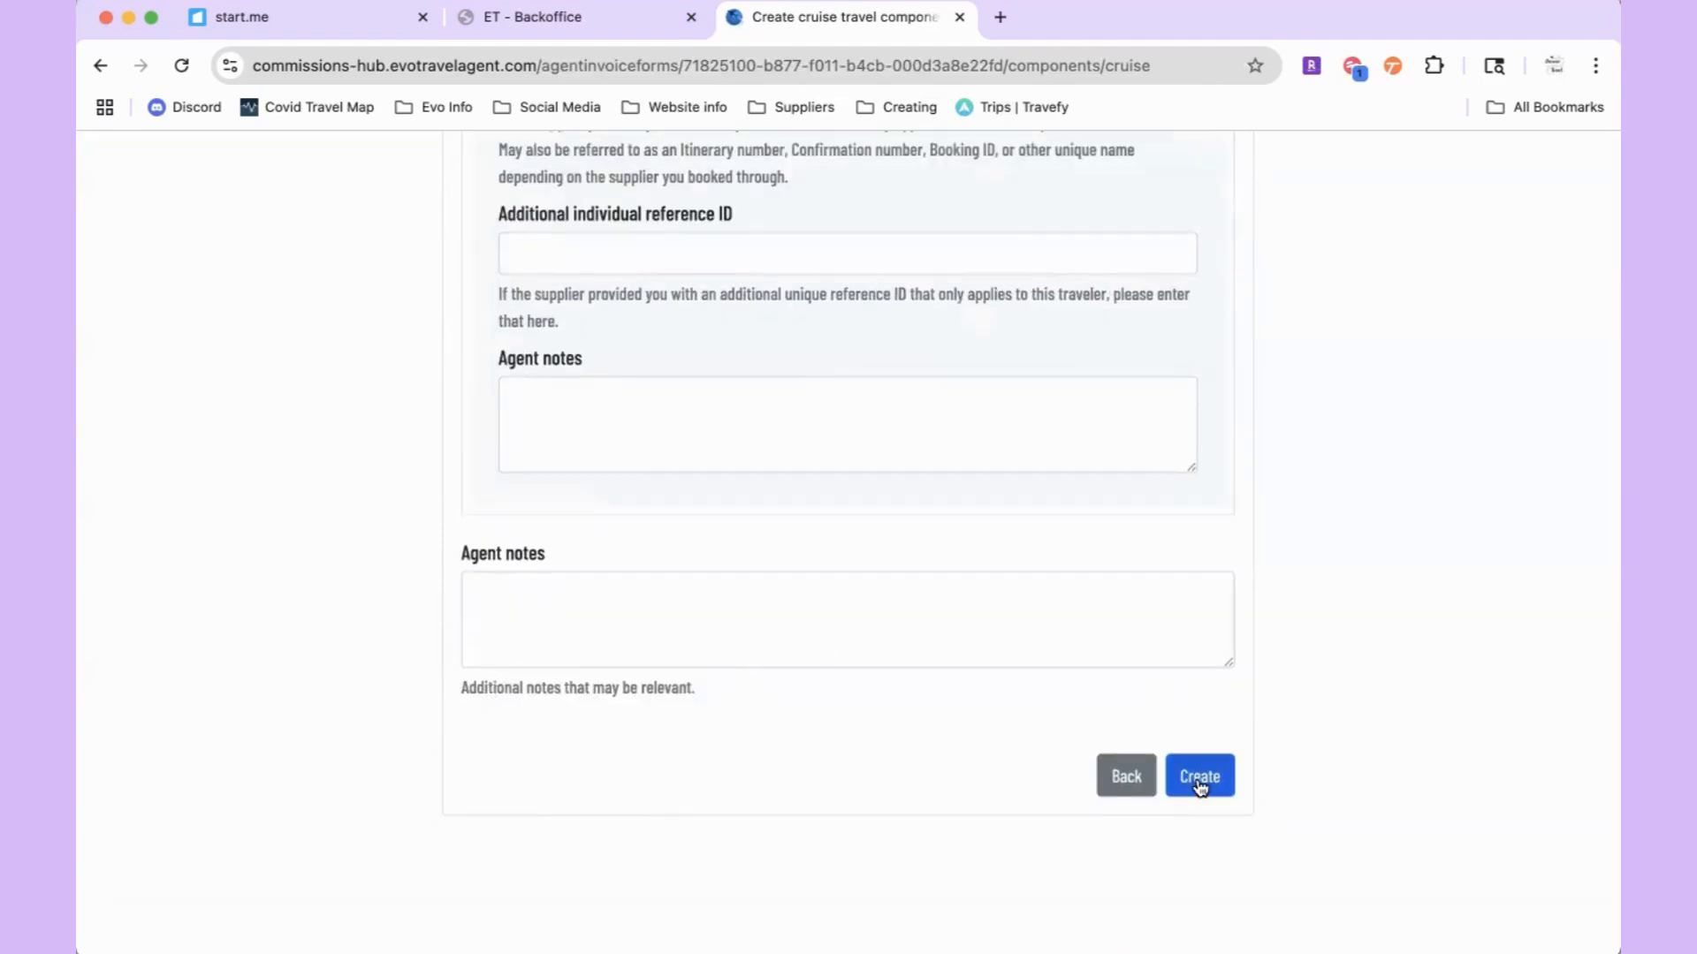
click(1200, 785)
scroll(489, 686, down, 7)
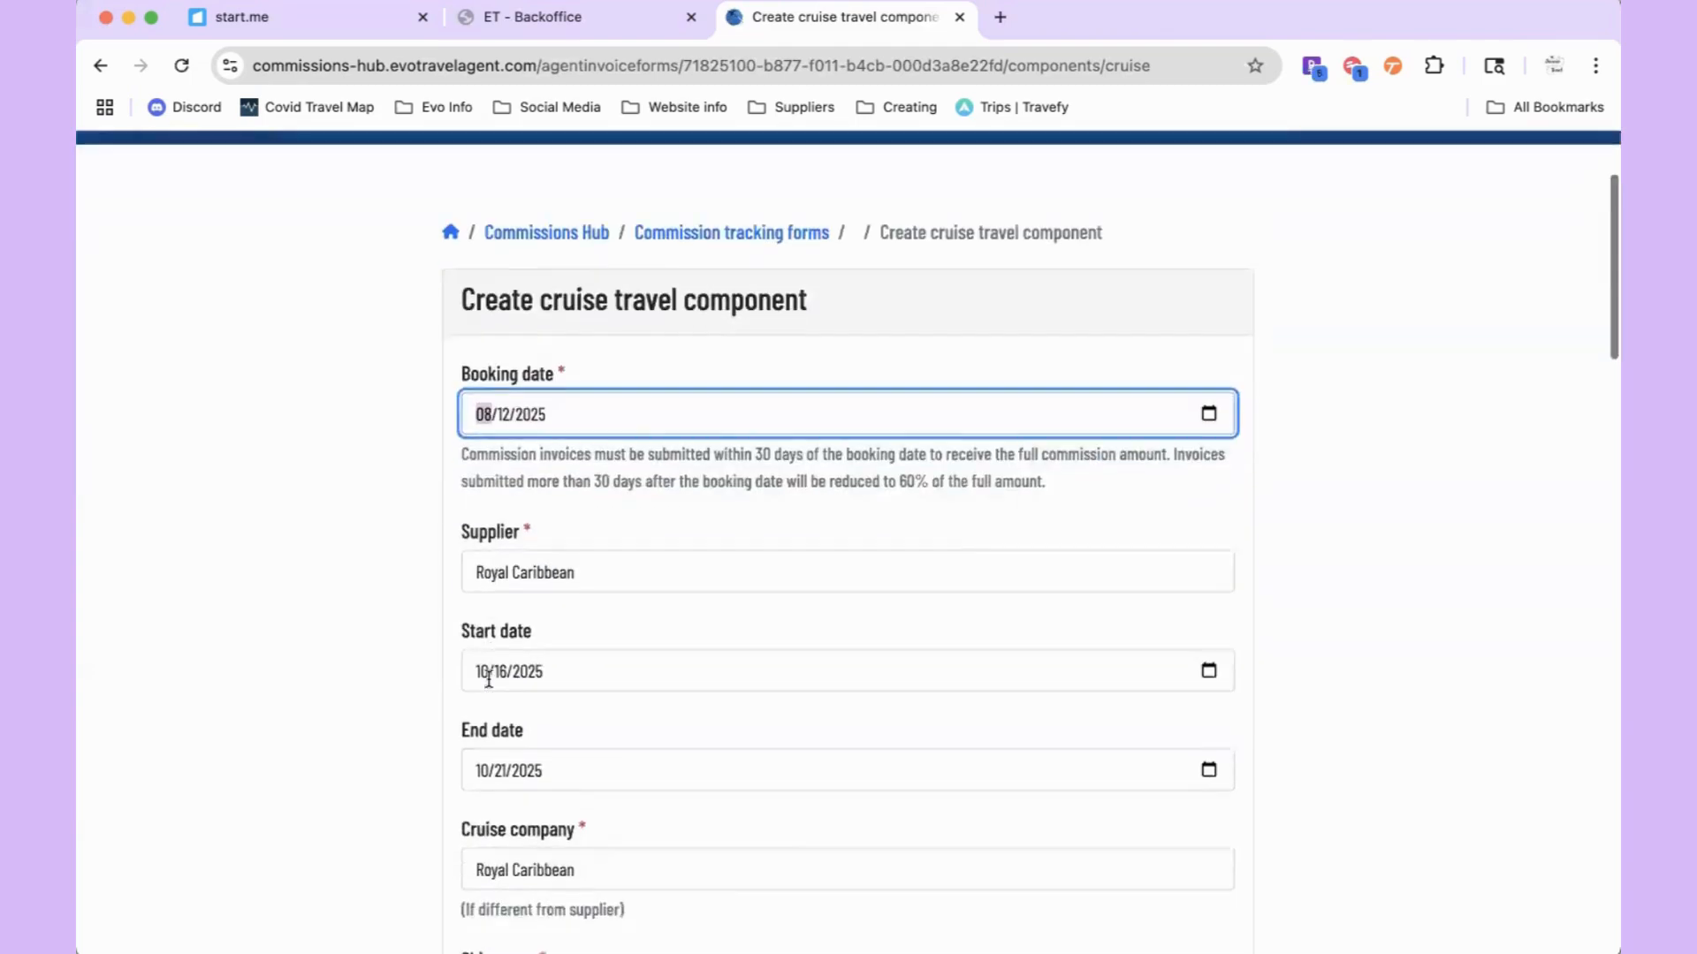
scroll(489, 686, down, 6)
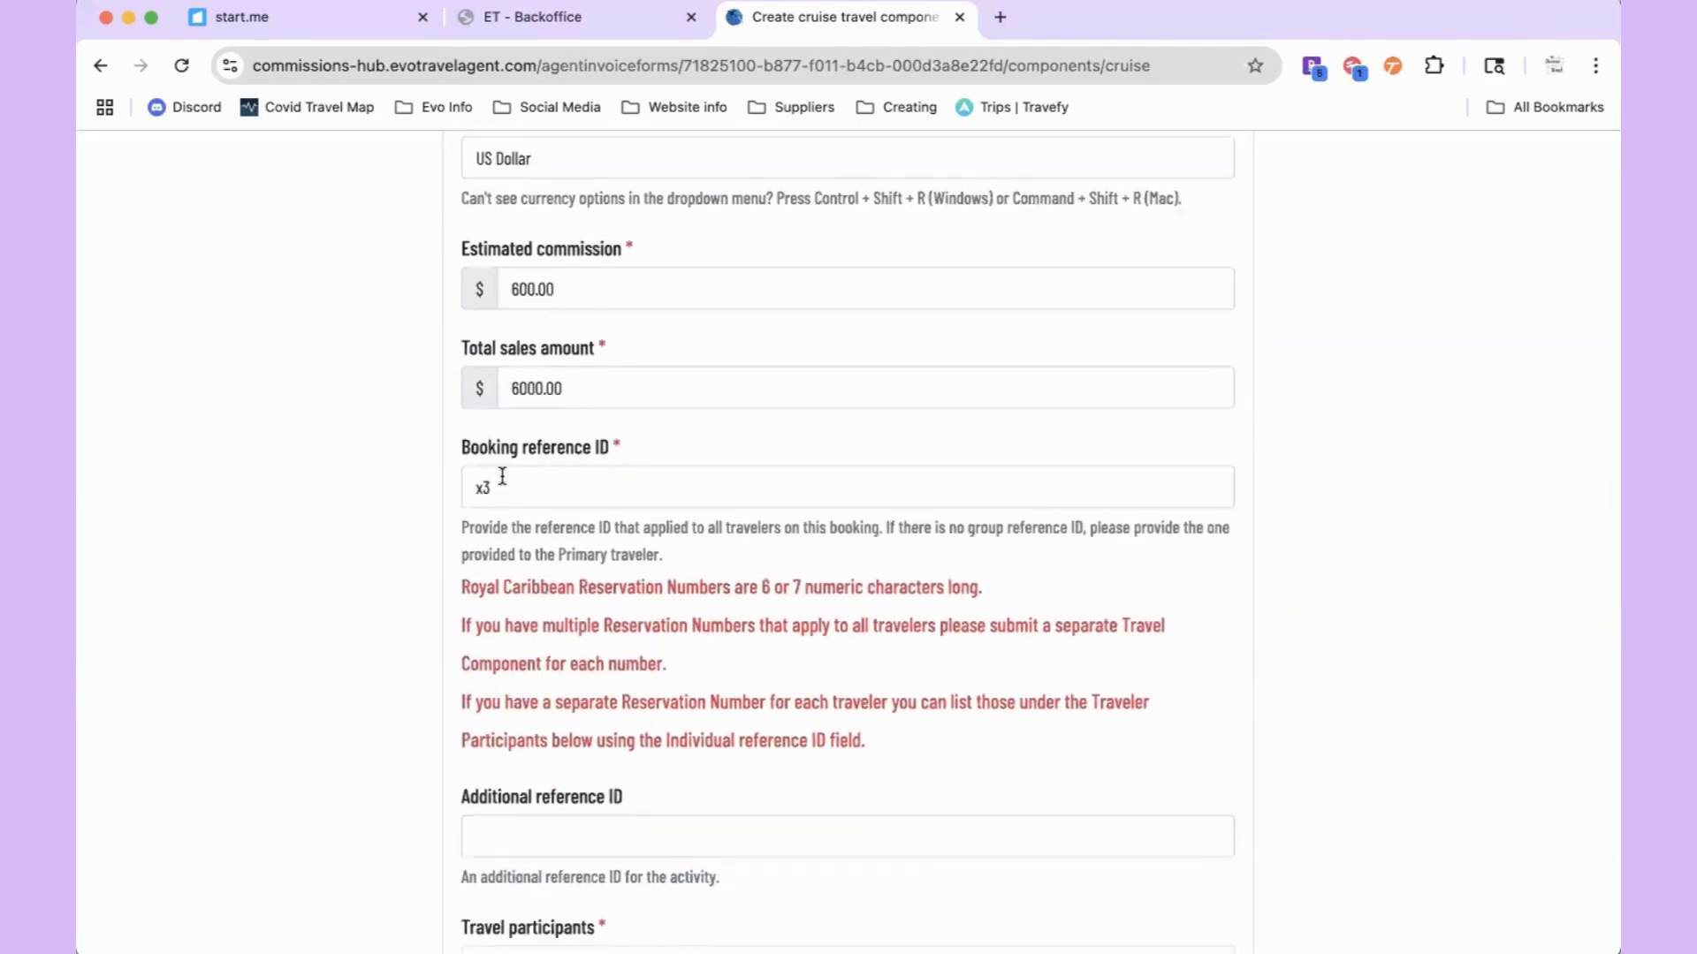
scroll(499, 480, down, 1)
scroll(505, 380, down, 9)
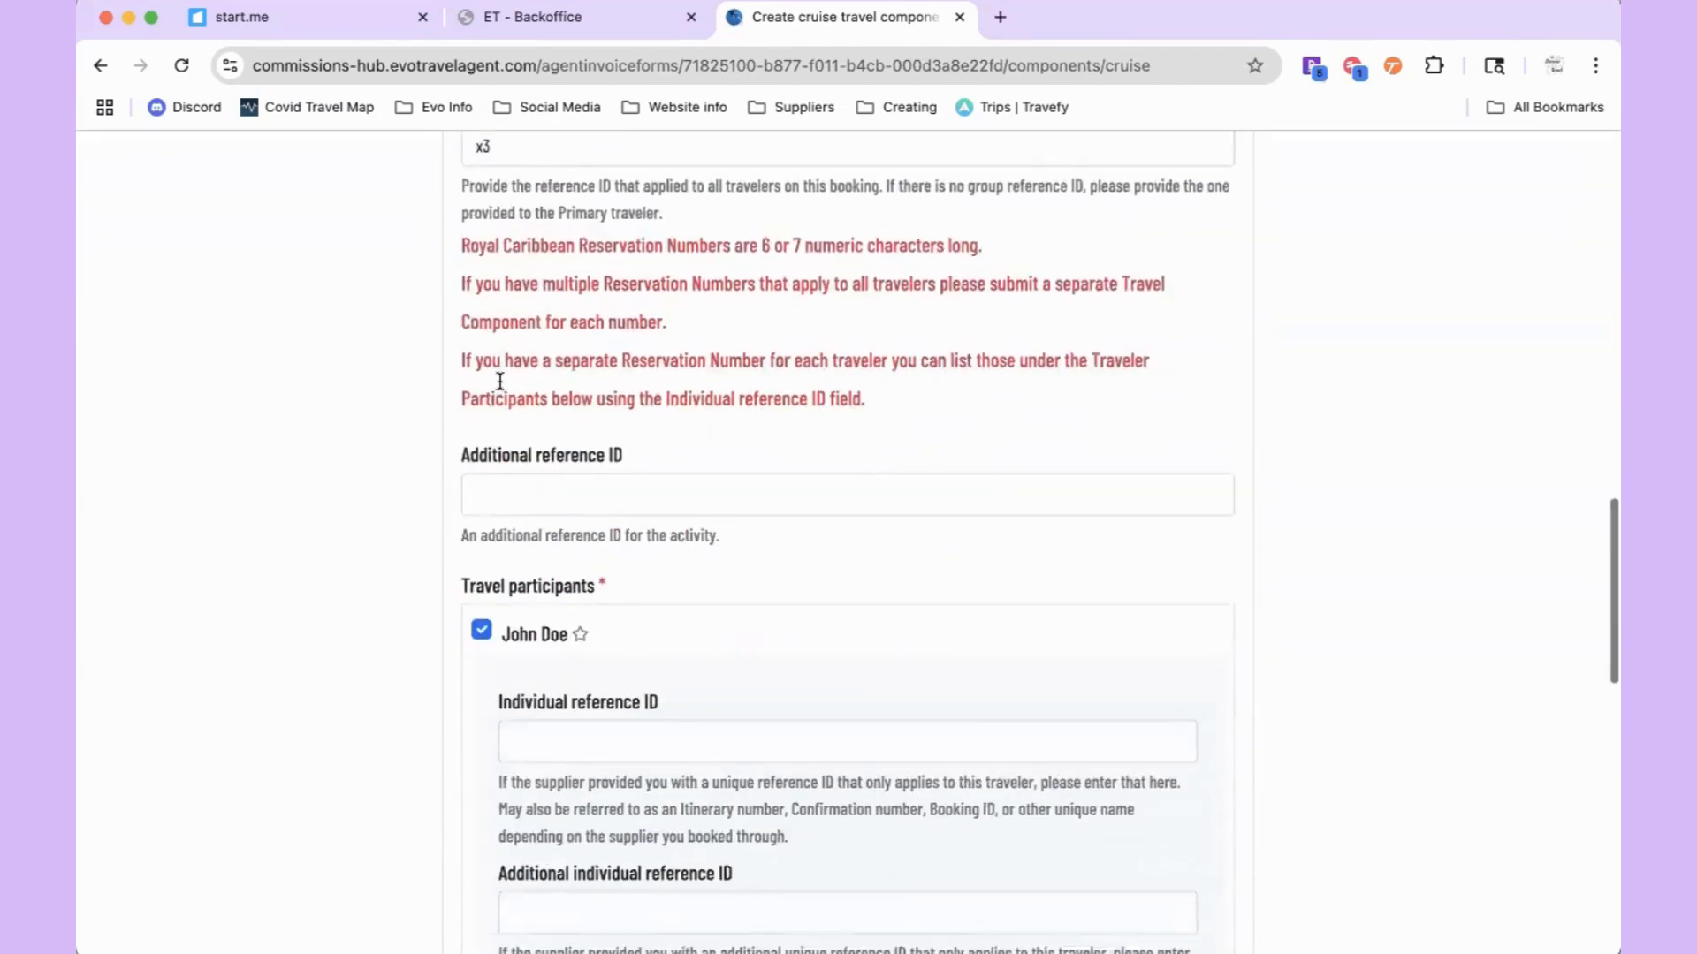
click(1135, 806)
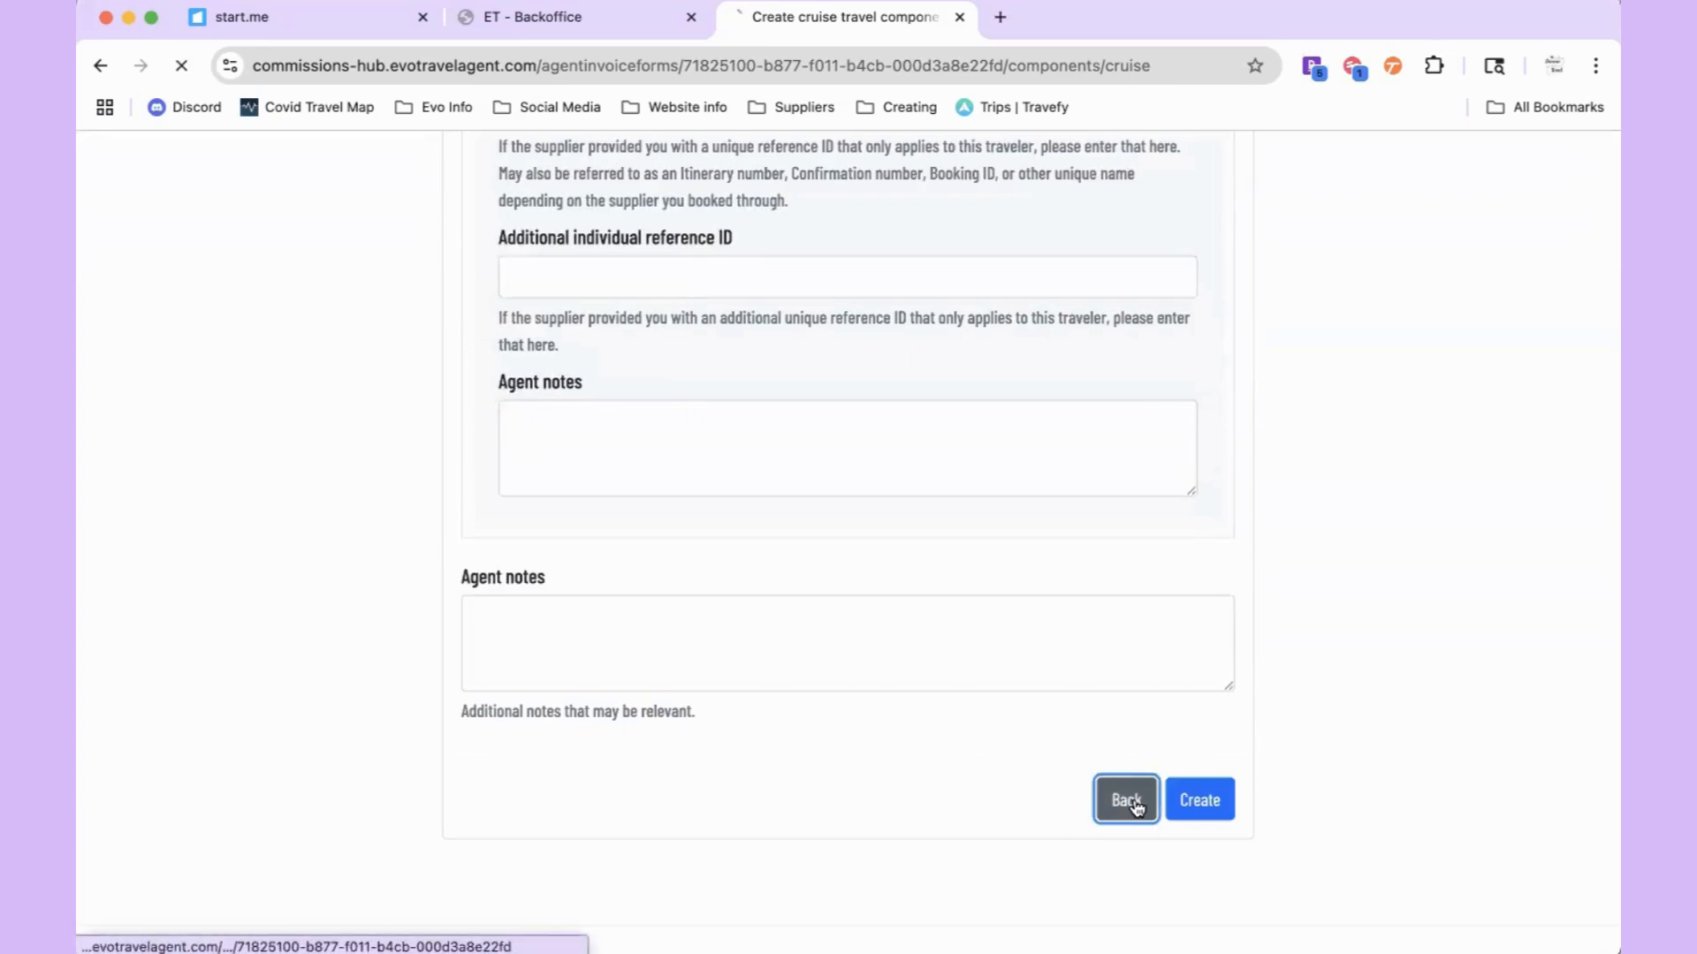
Step: Choose Car from the new component types, look over the blank car form, then go Back
scroll(605, 570, down, 5)
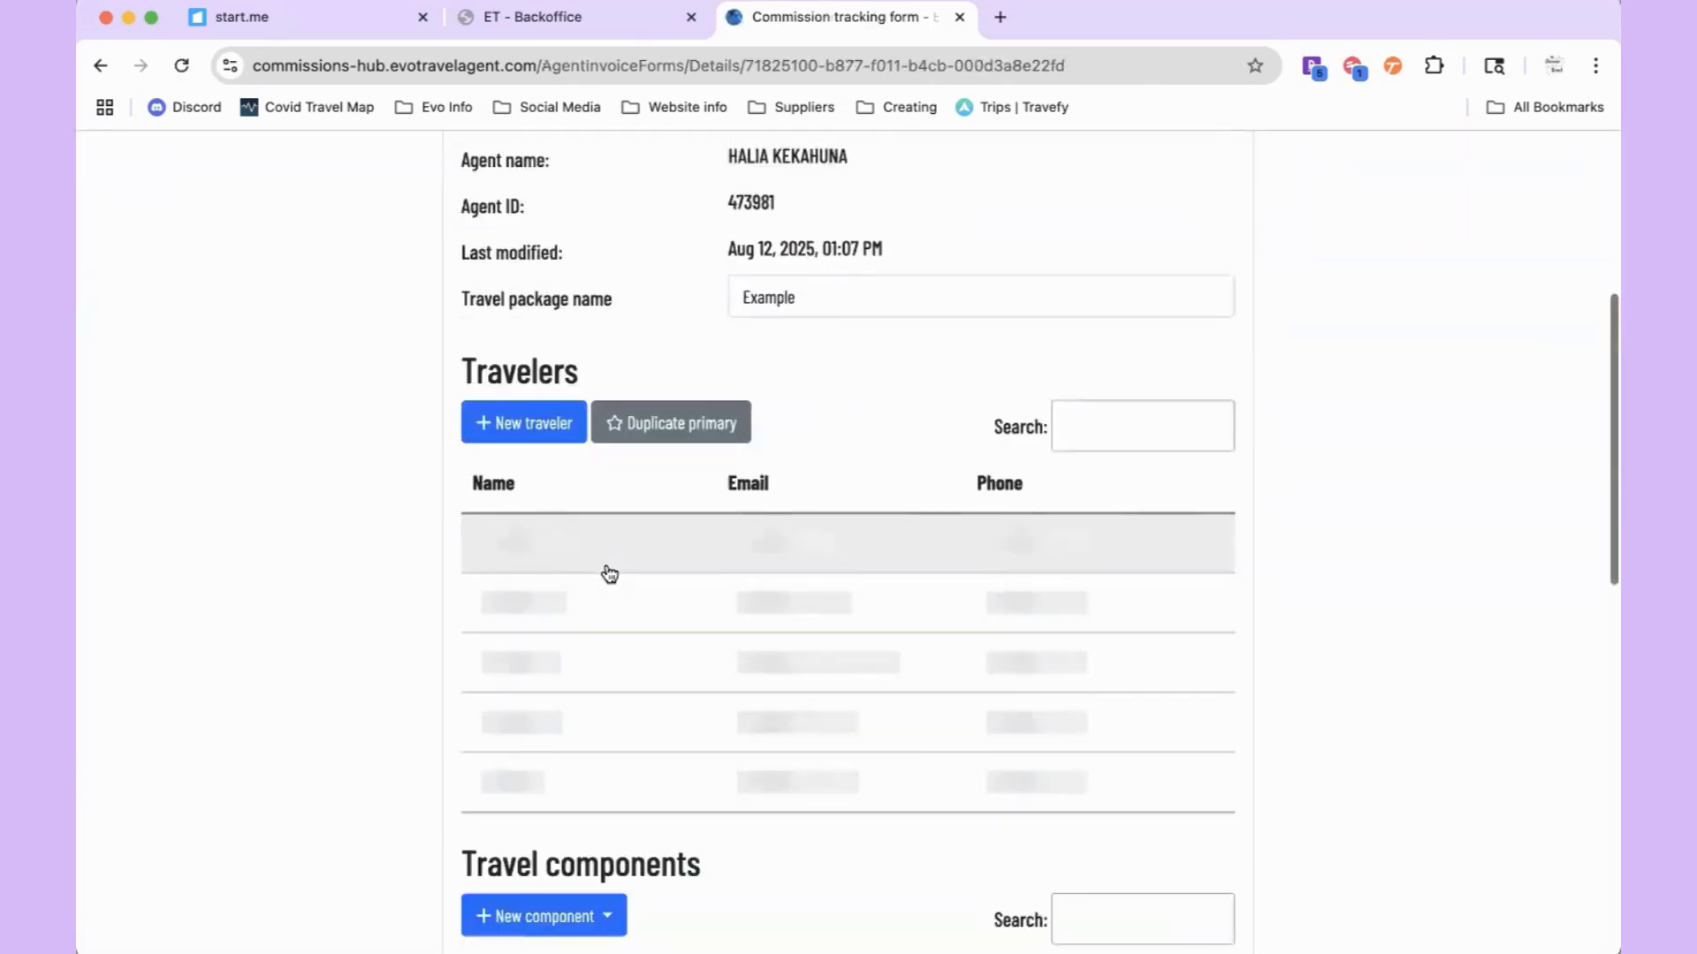
scroll(610, 575, down, 2)
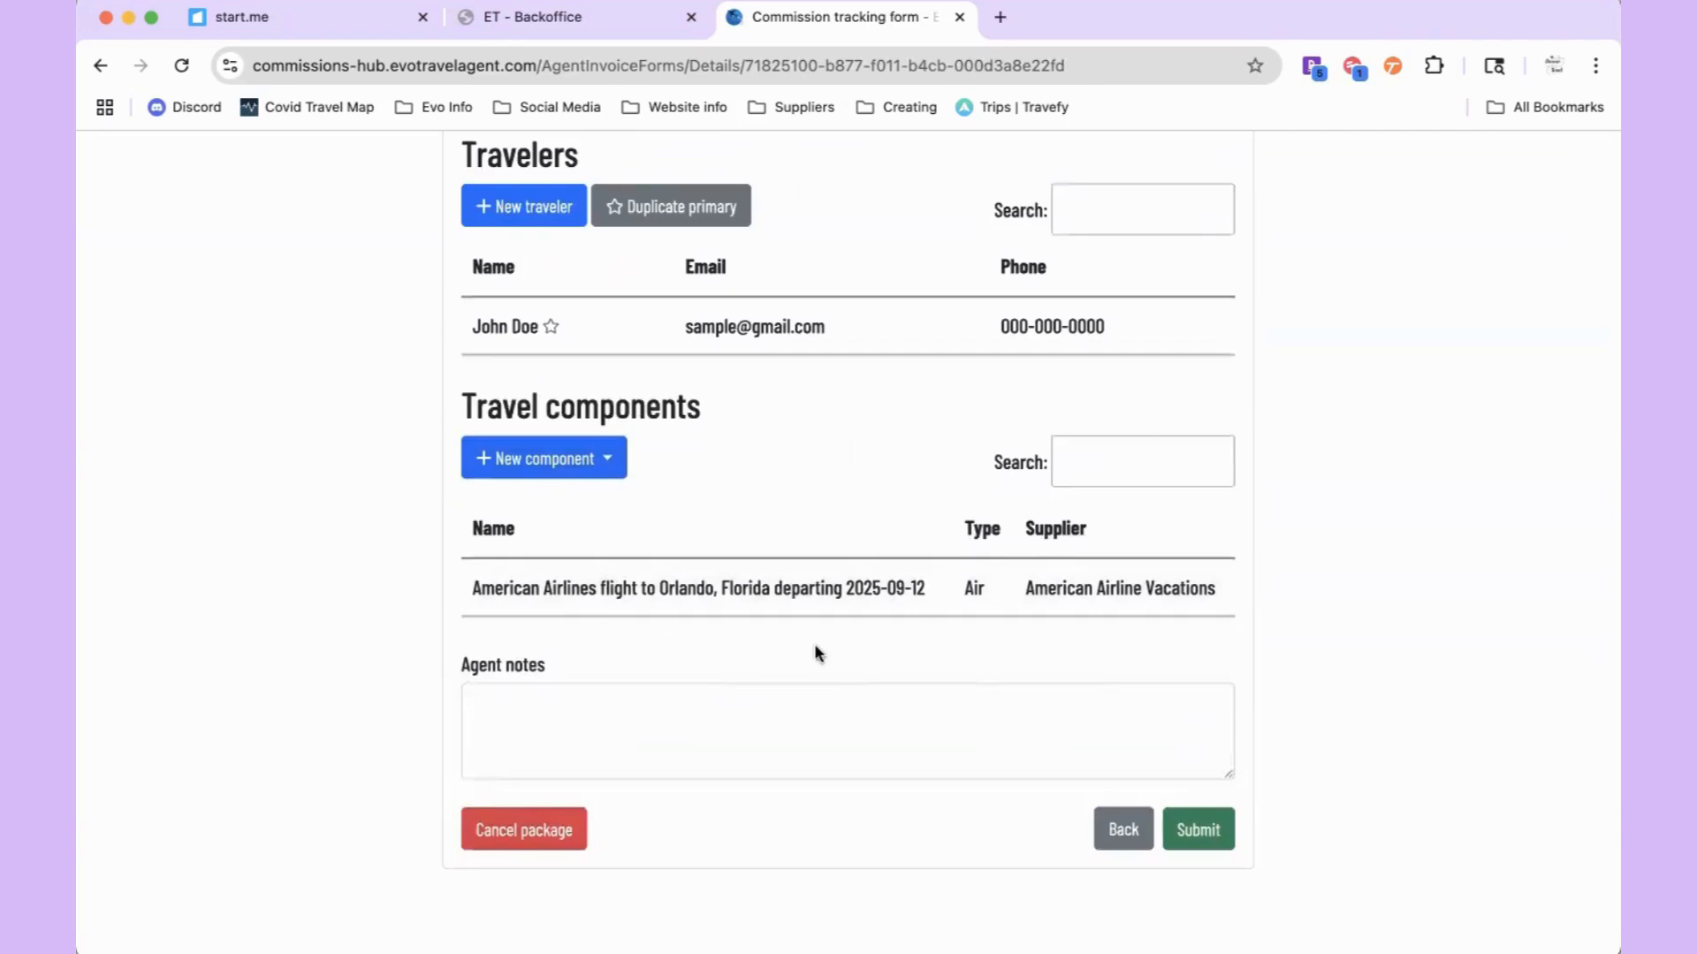
click(491, 476)
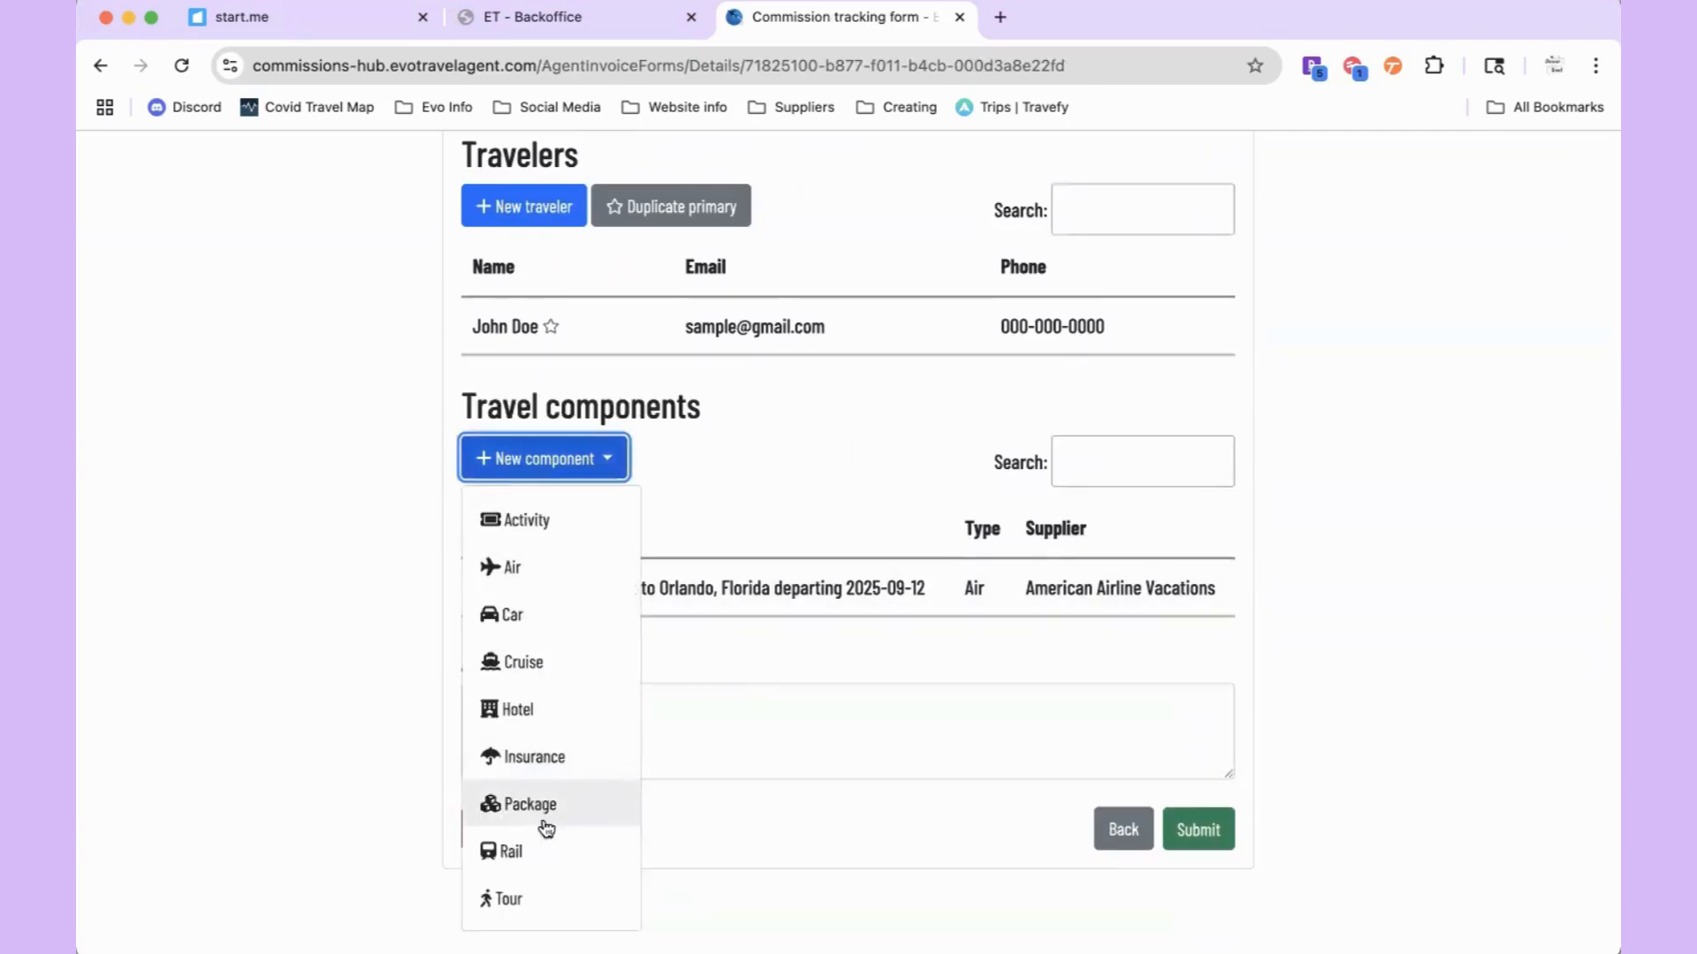
scroll(545, 837, down, 1)
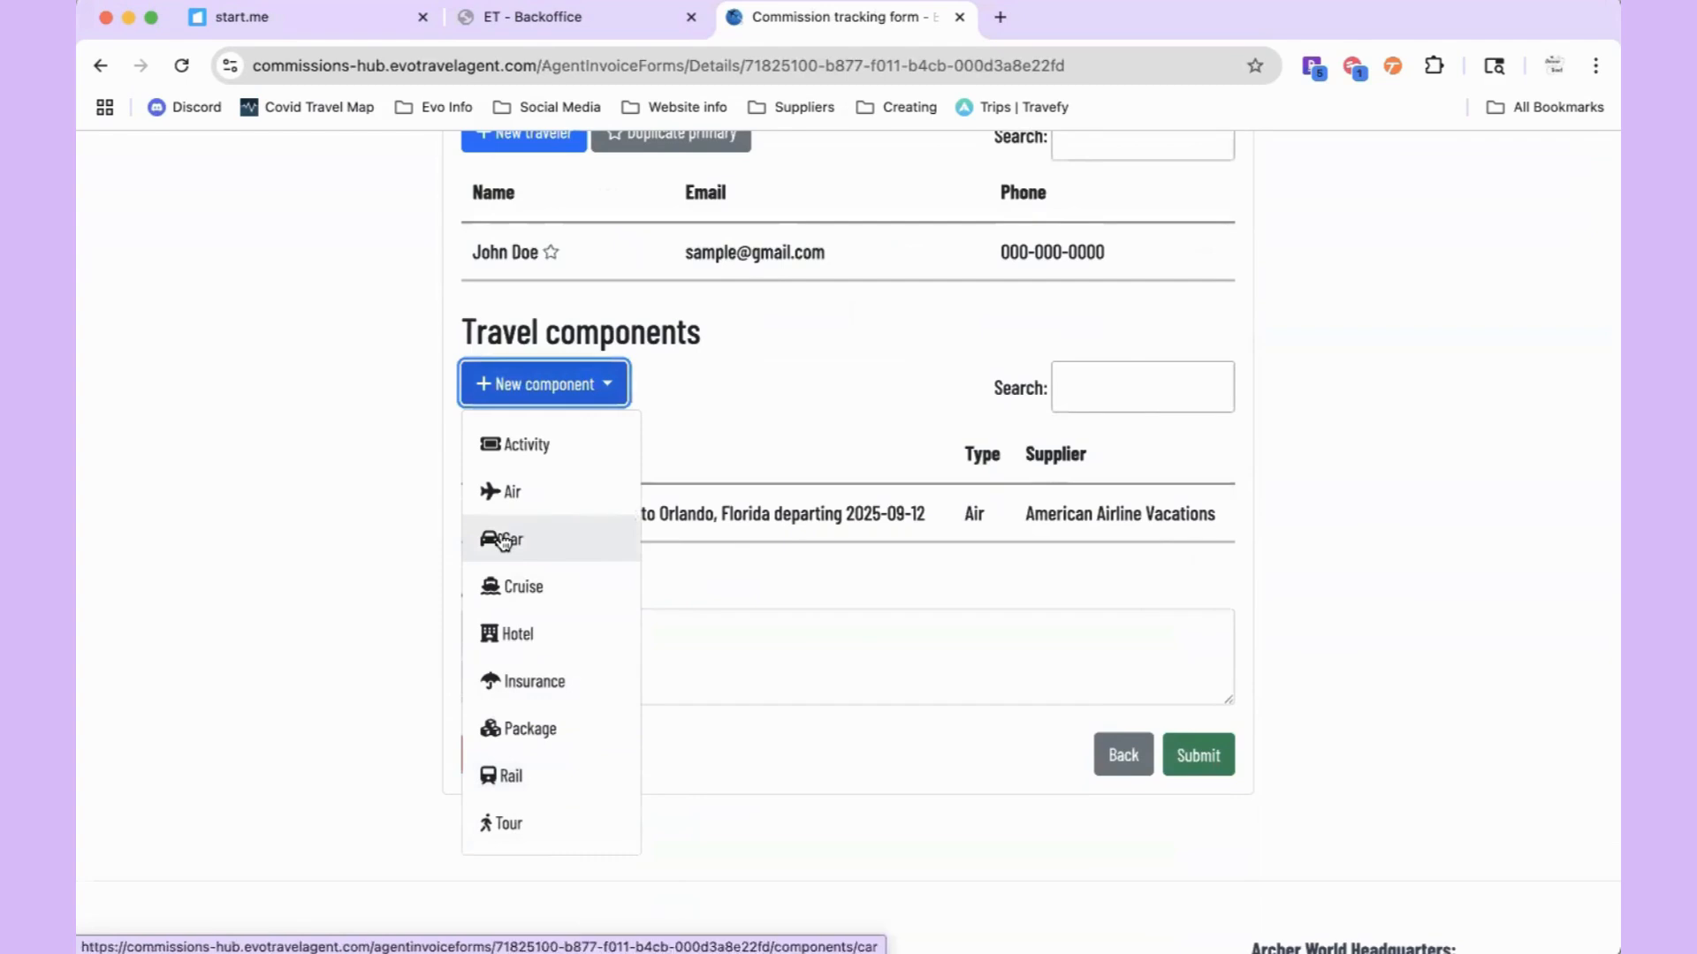
click(608, 548)
scroll(753, 514, down, 5)
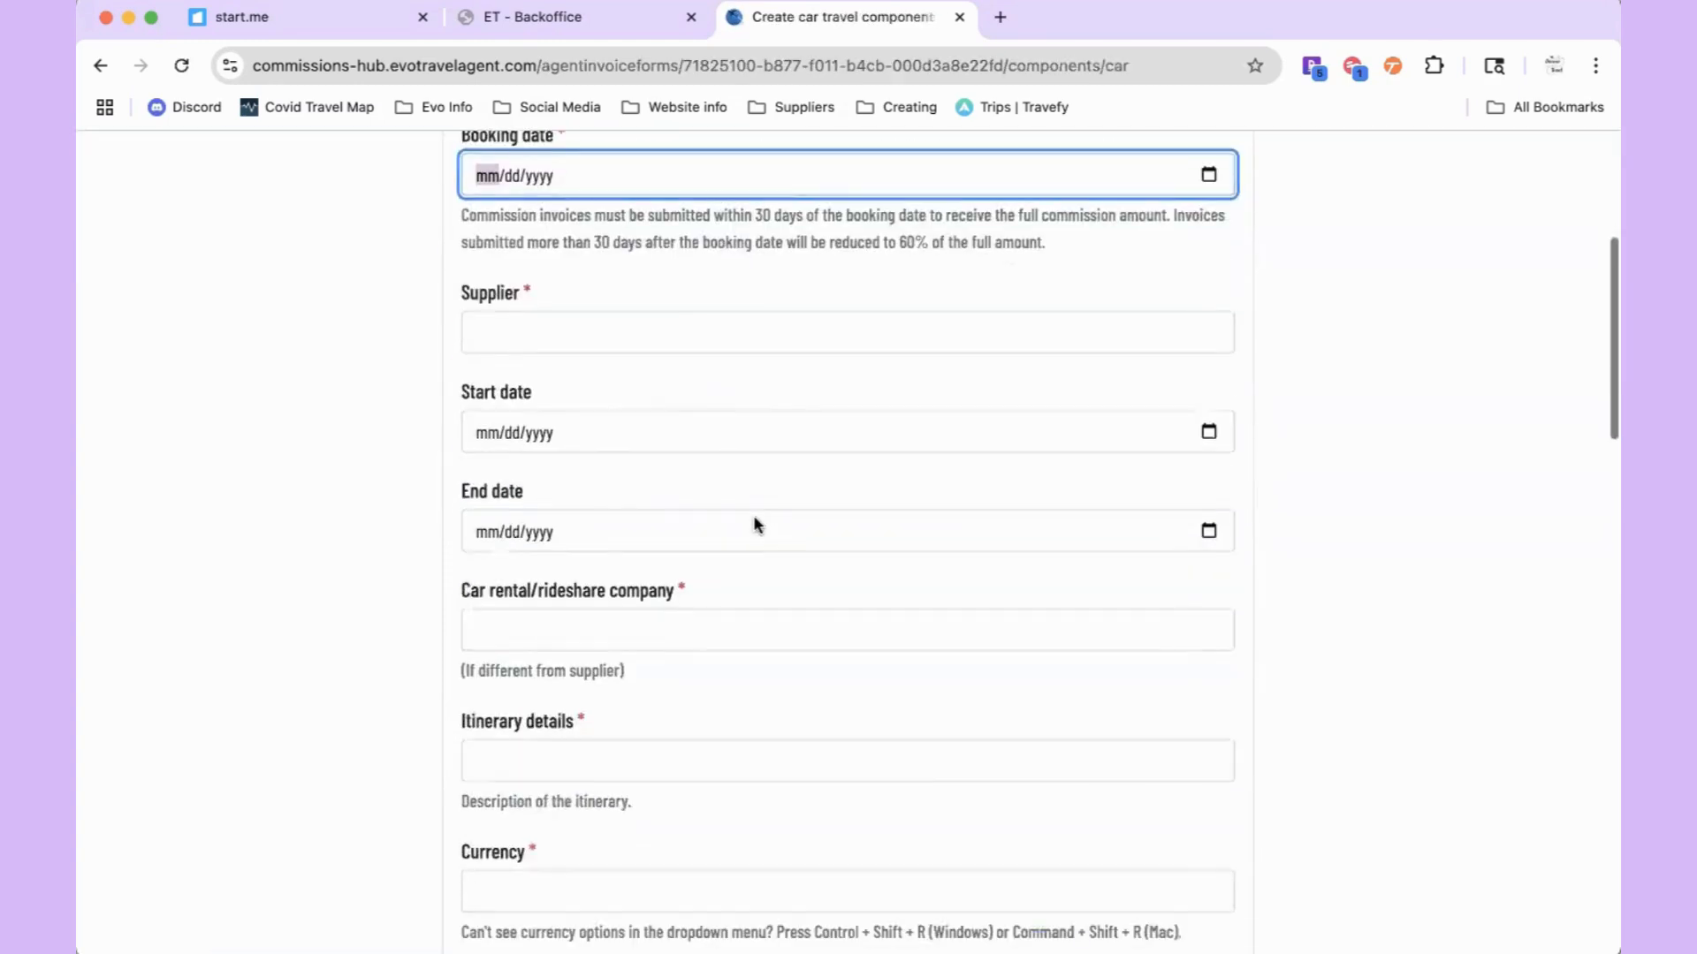
scroll(633, 527, down, 3)
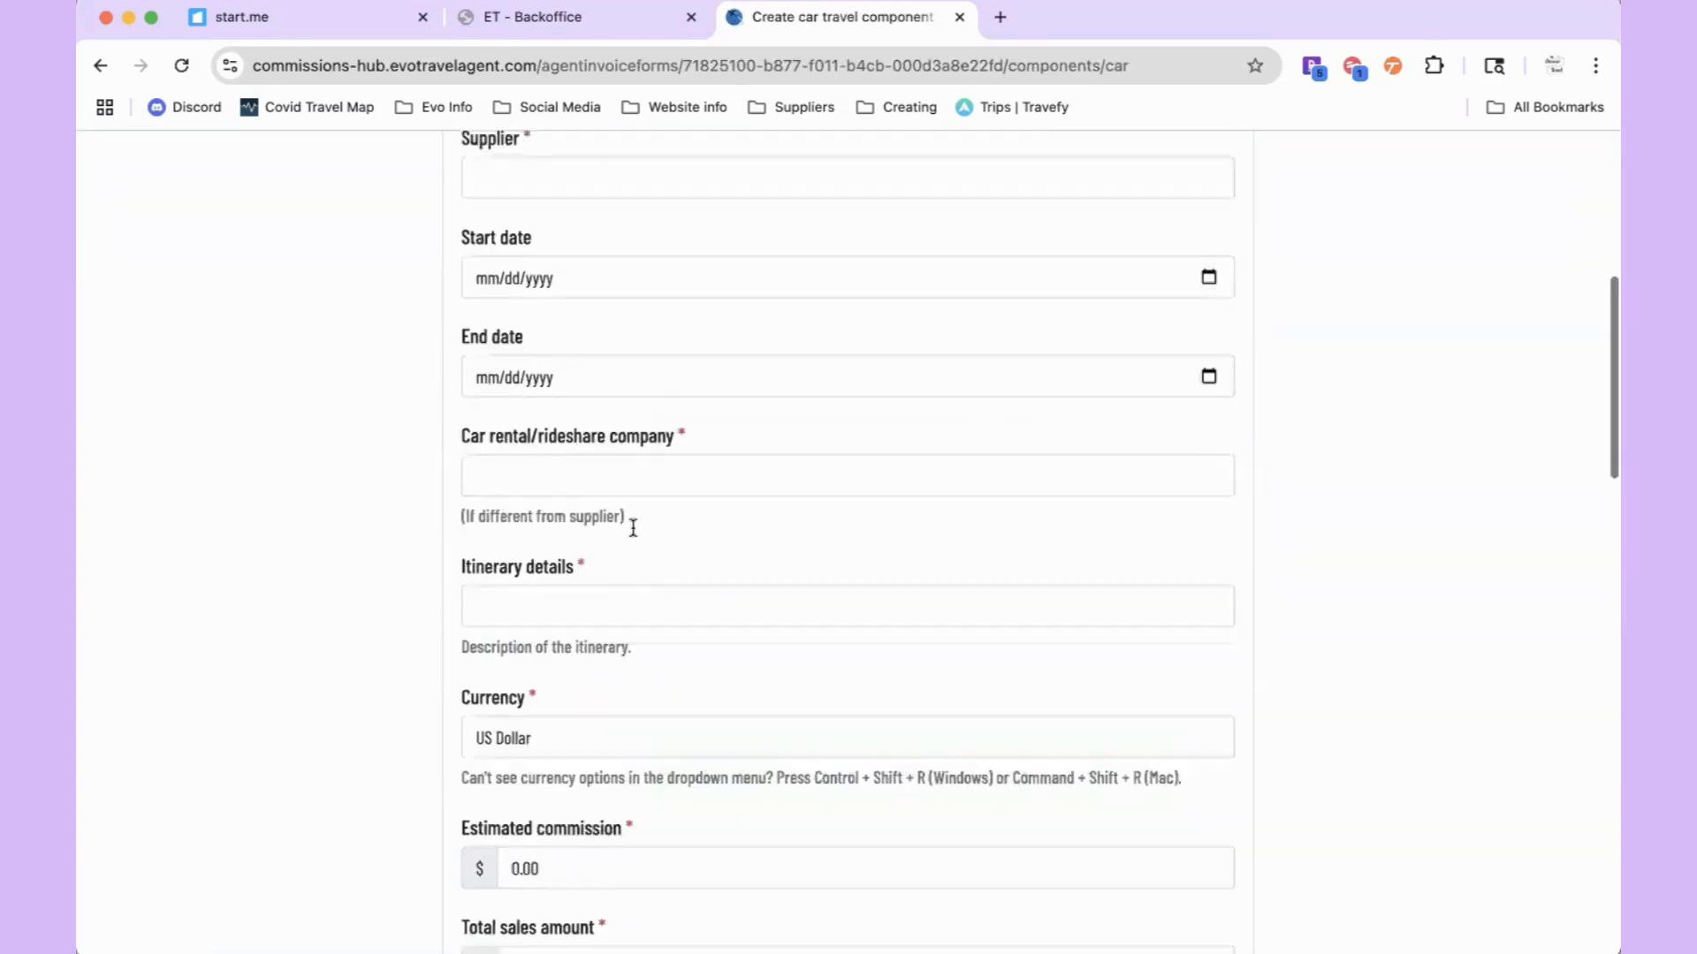
scroll(633, 527, down, 10)
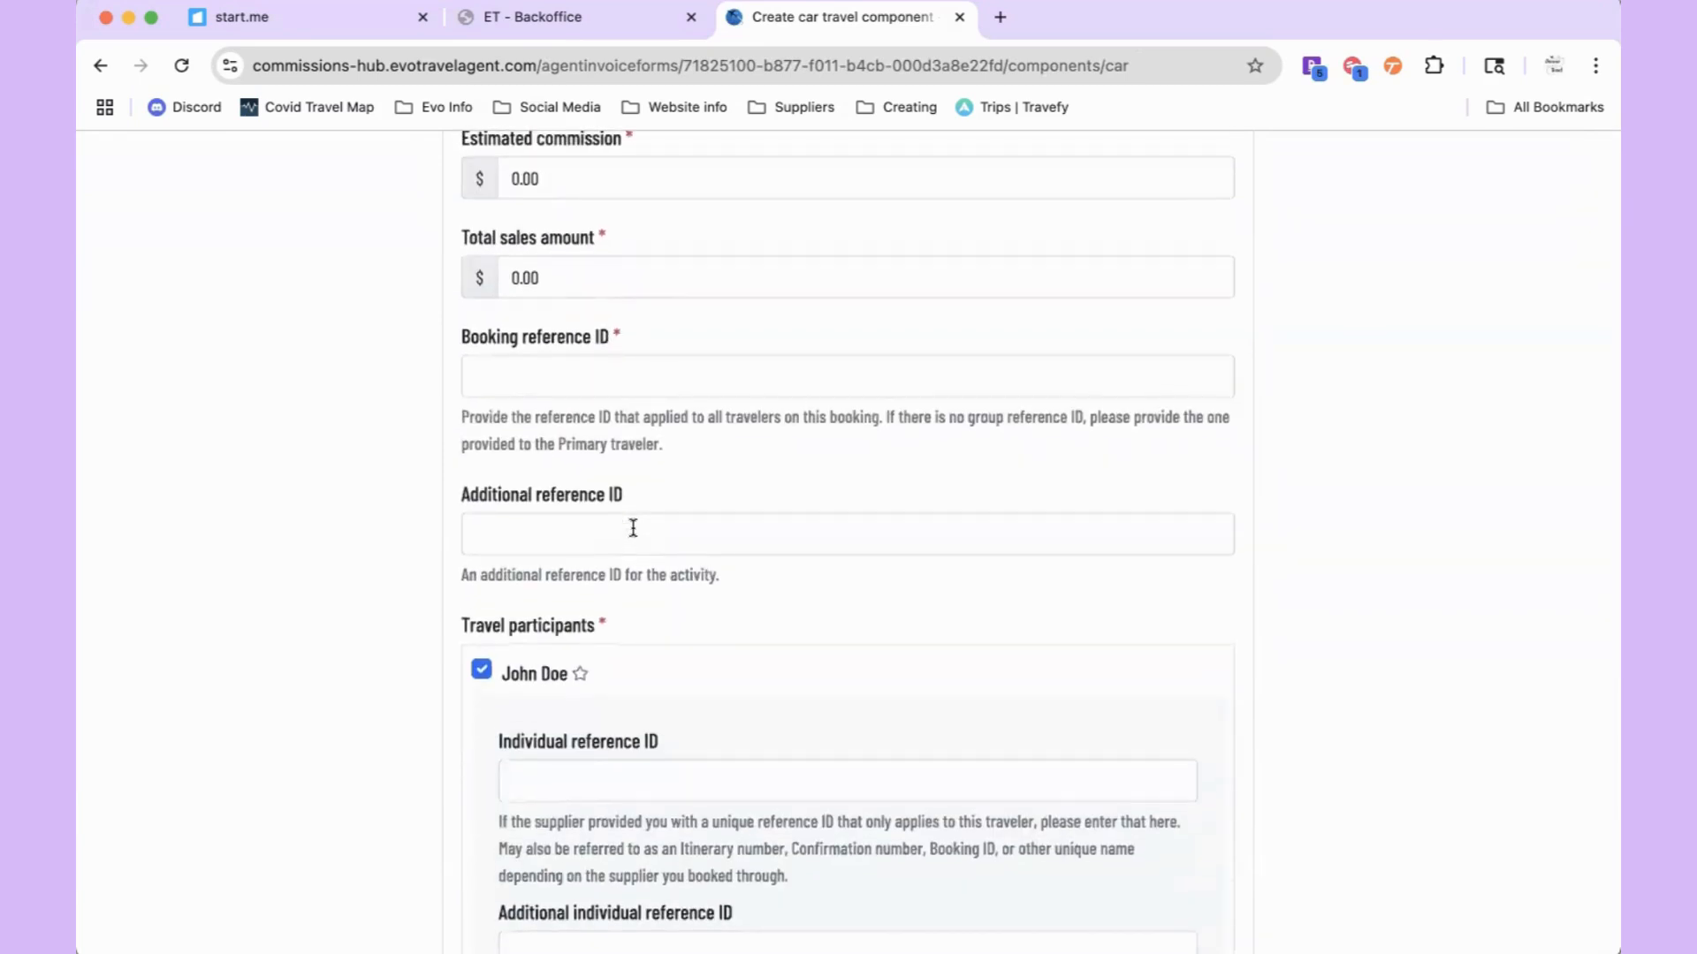
scroll(632, 528, up, 14)
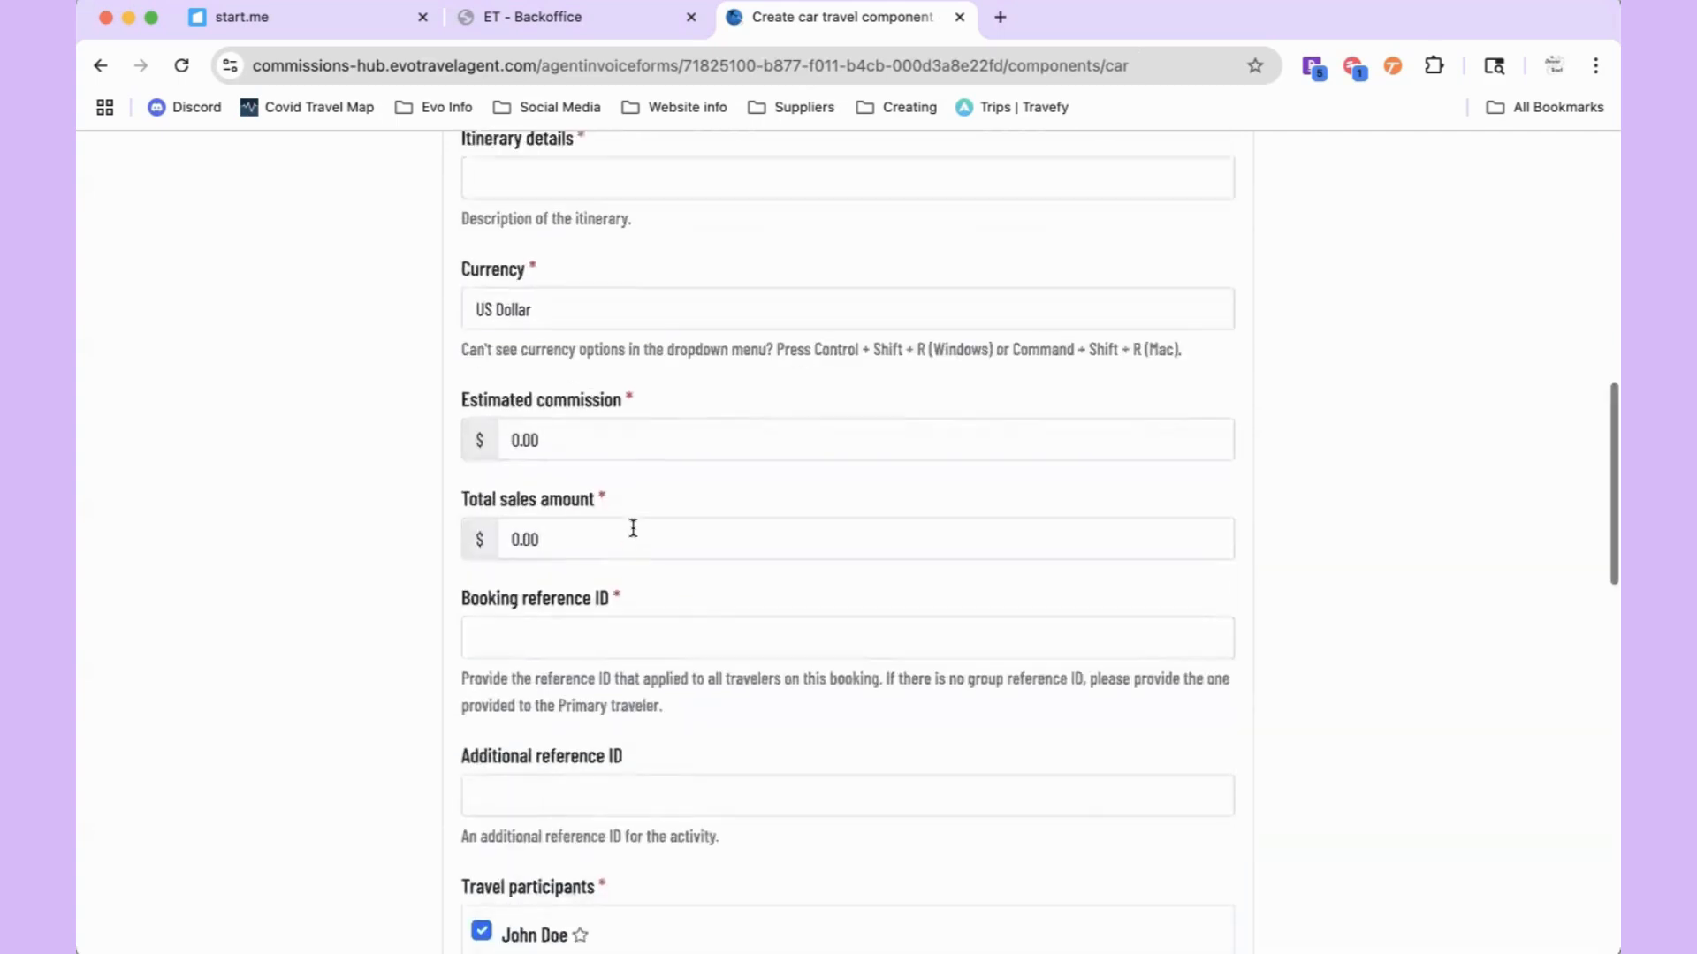
scroll(633, 534, down, 20)
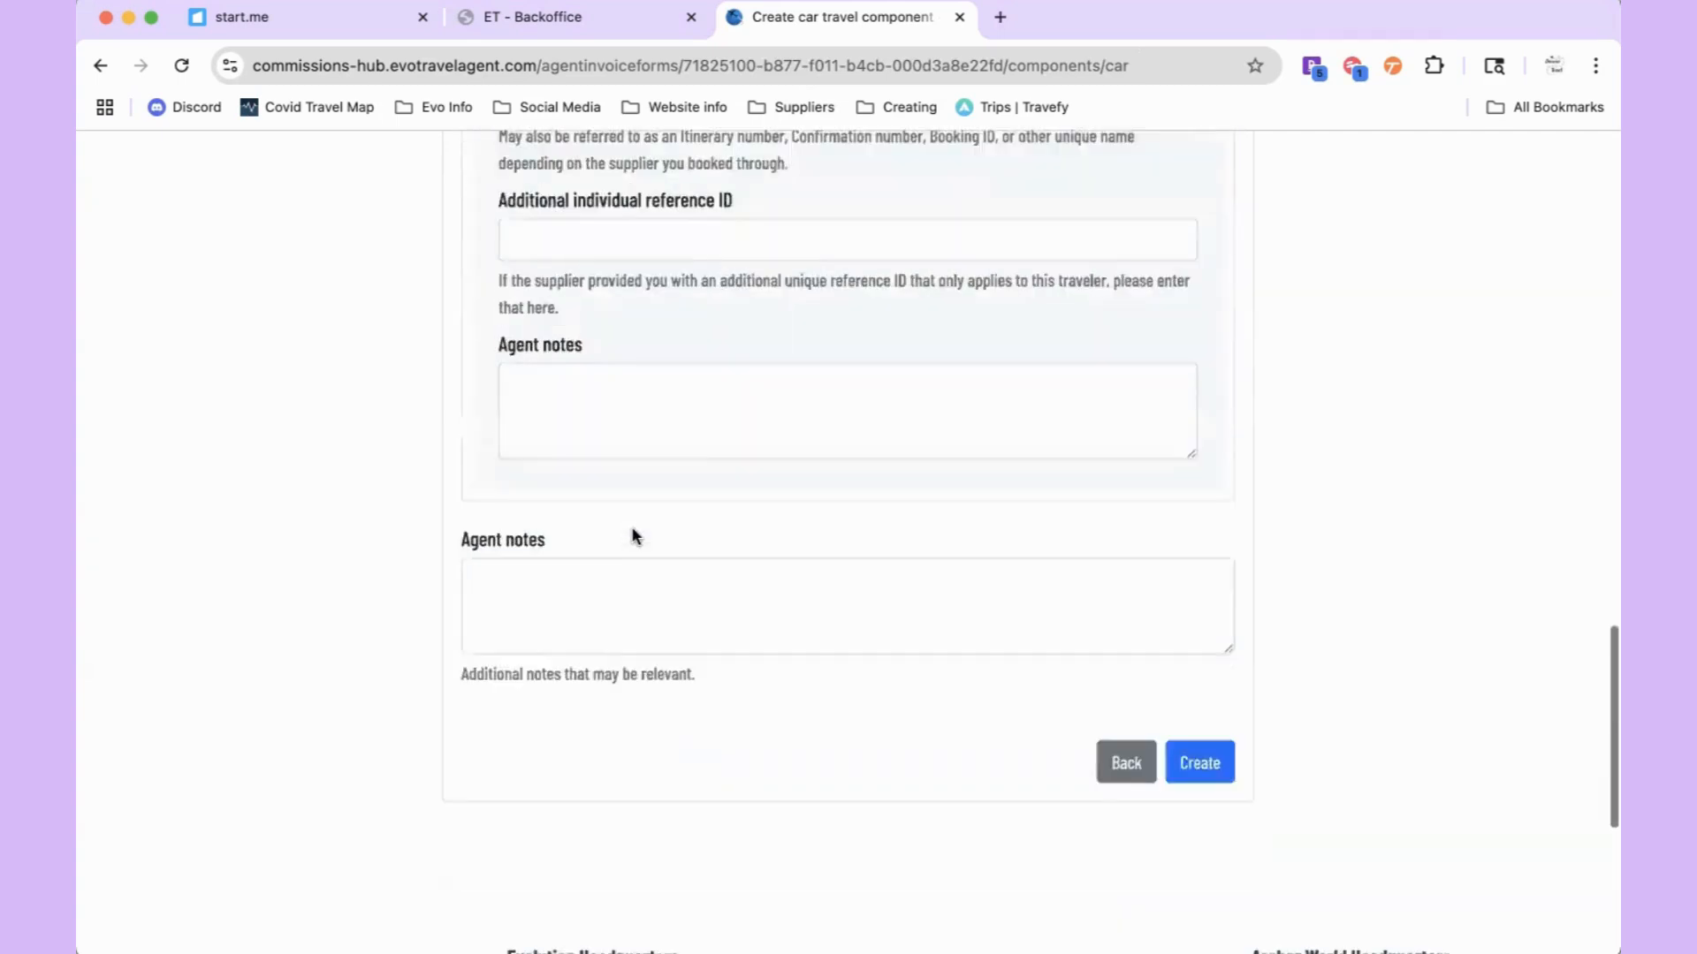
click(1125, 590)
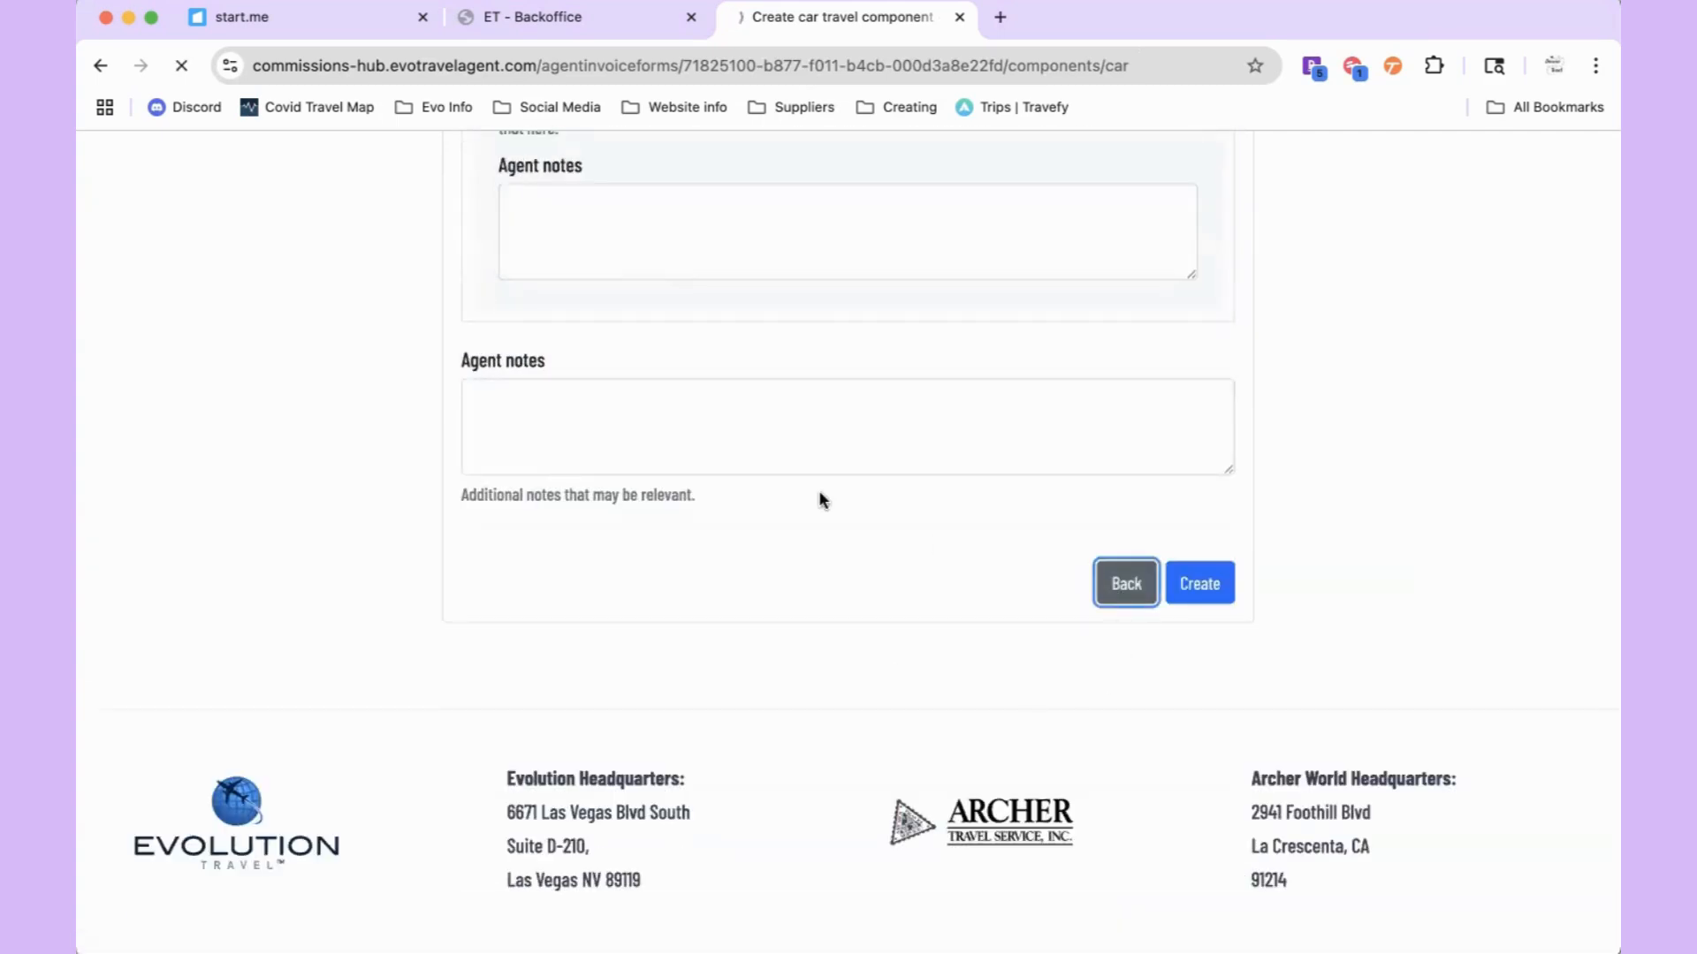
Step: Submit the Example form and check the list shows it Submitted on 08/12/25
scroll(822, 500, down, 3)
scroll(818, 500, down, 10)
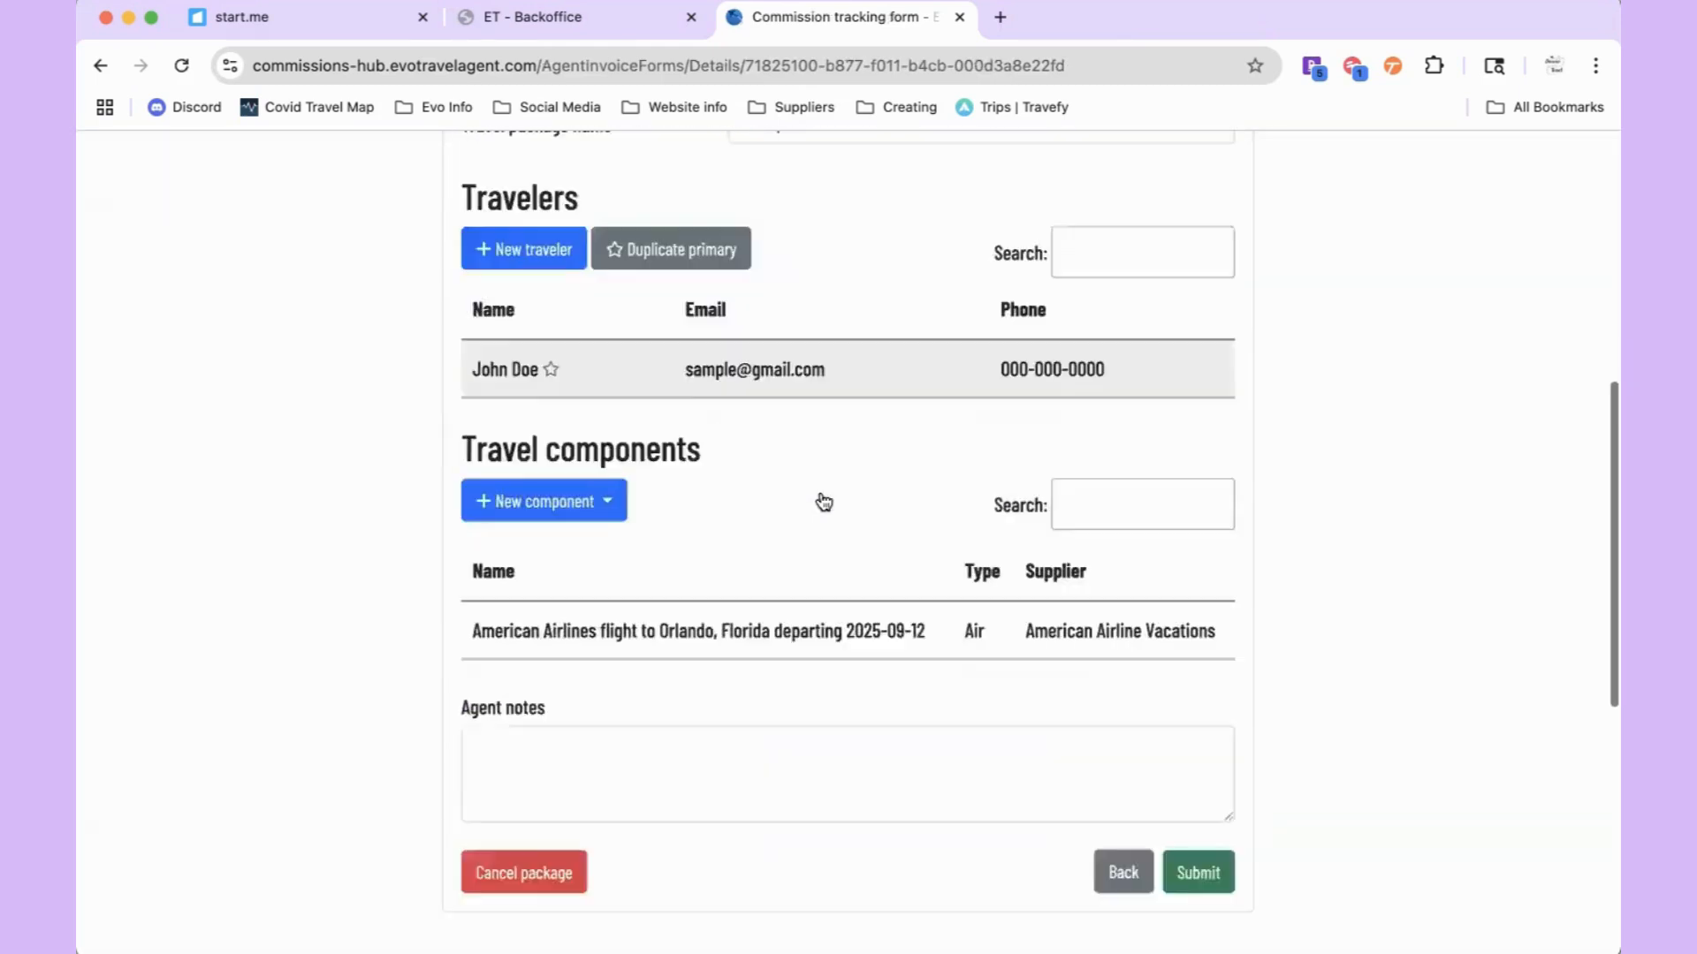
scroll(818, 490, up, 3)
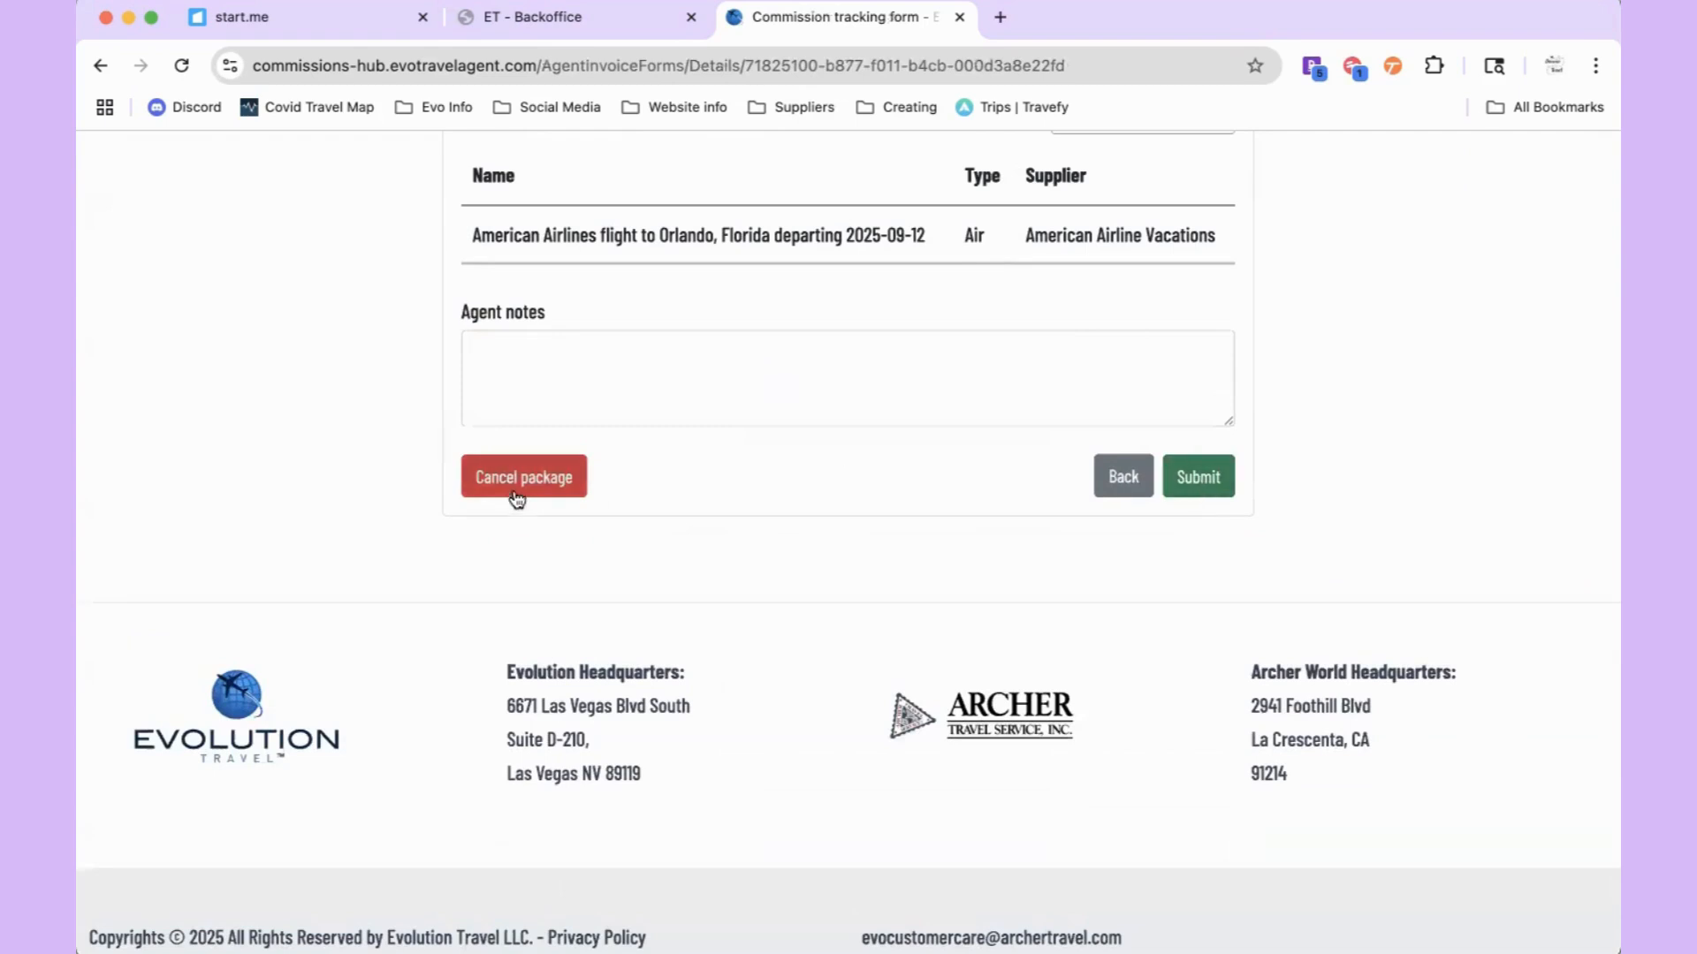
click(1205, 490)
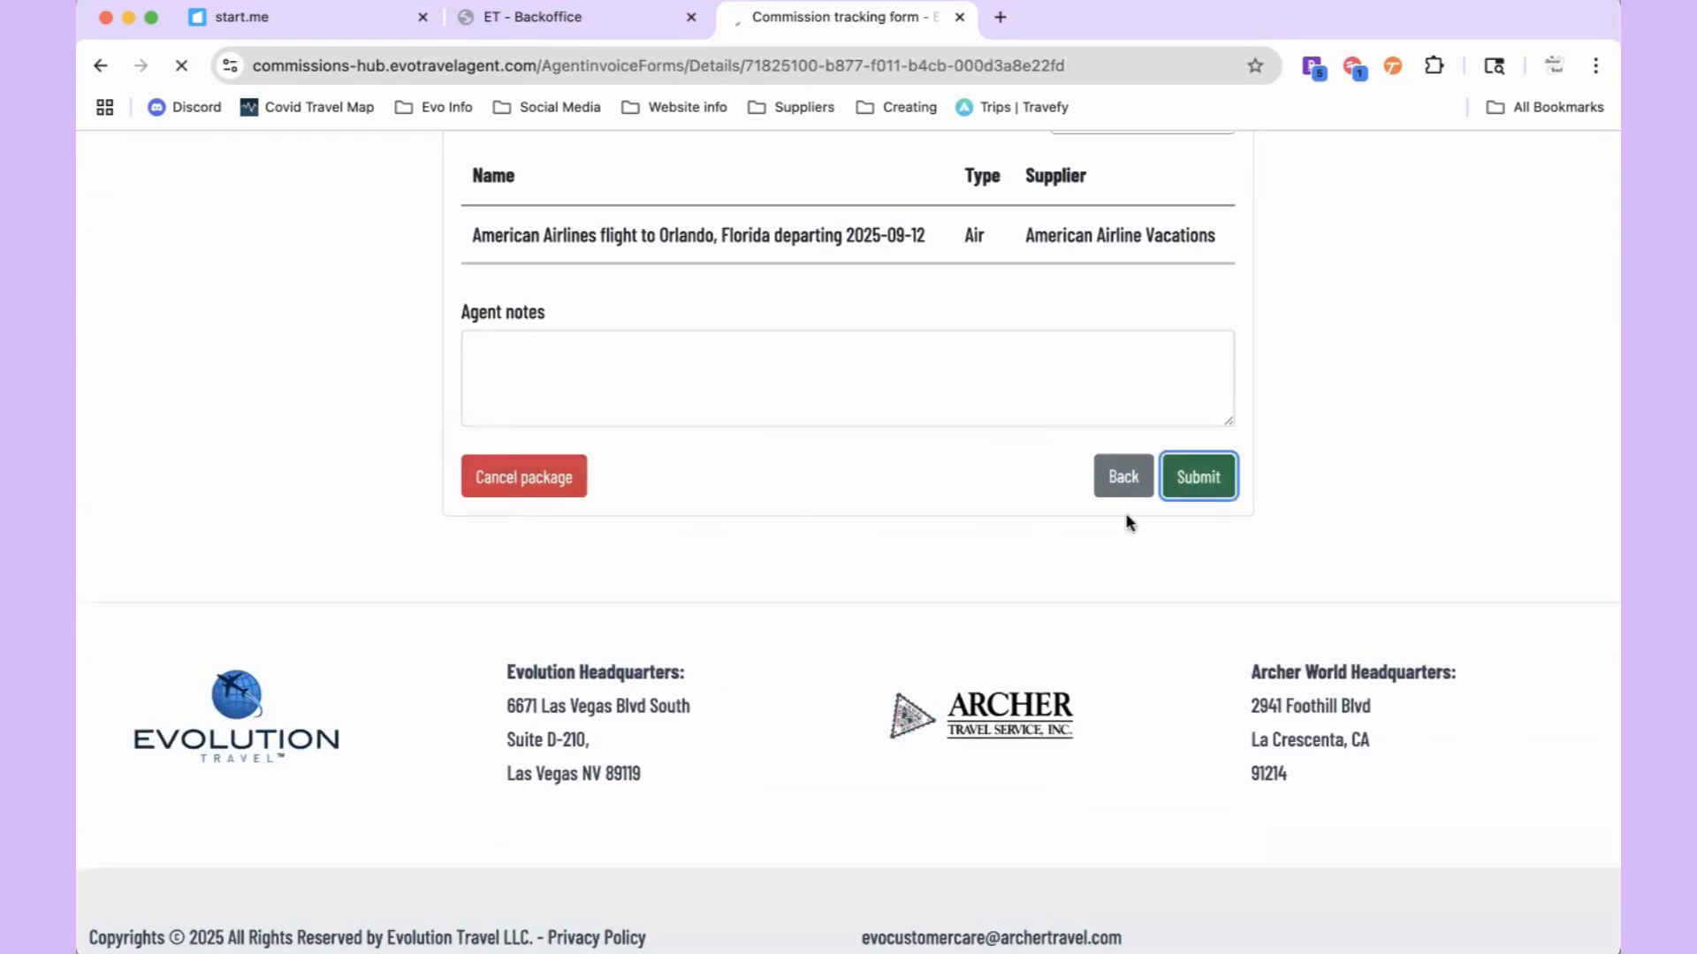
scroll(988, 552, down, 3)
scroll(988, 551, up, 1)
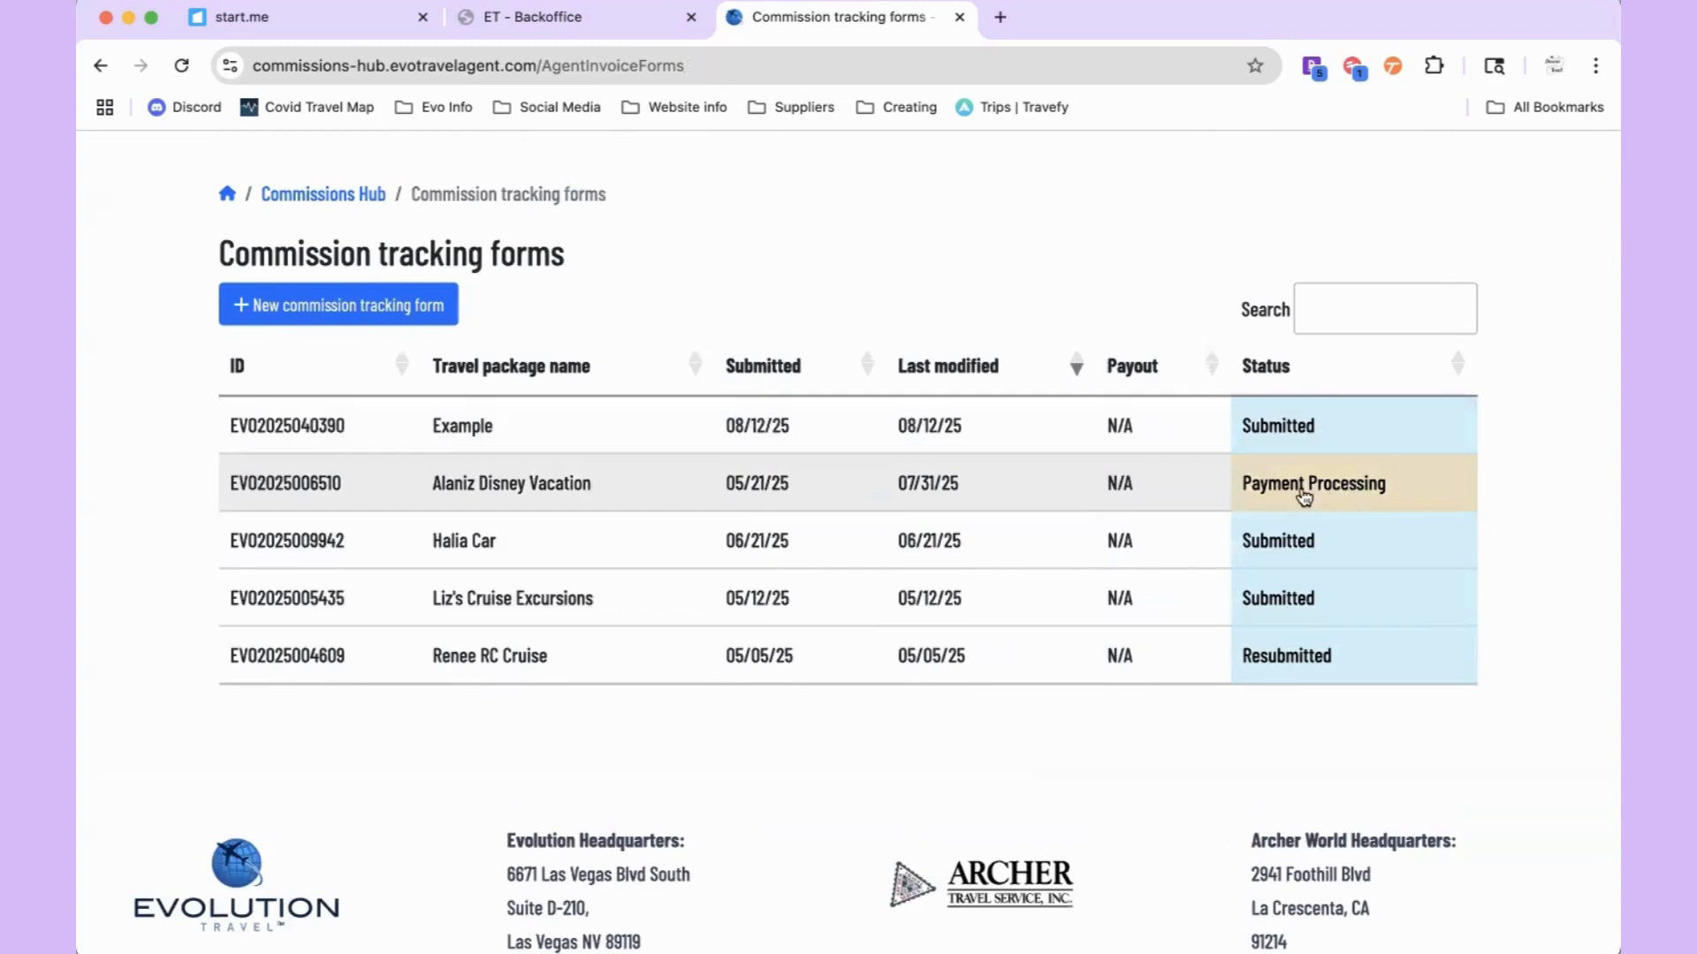
scroll(1301, 553, up, 1)
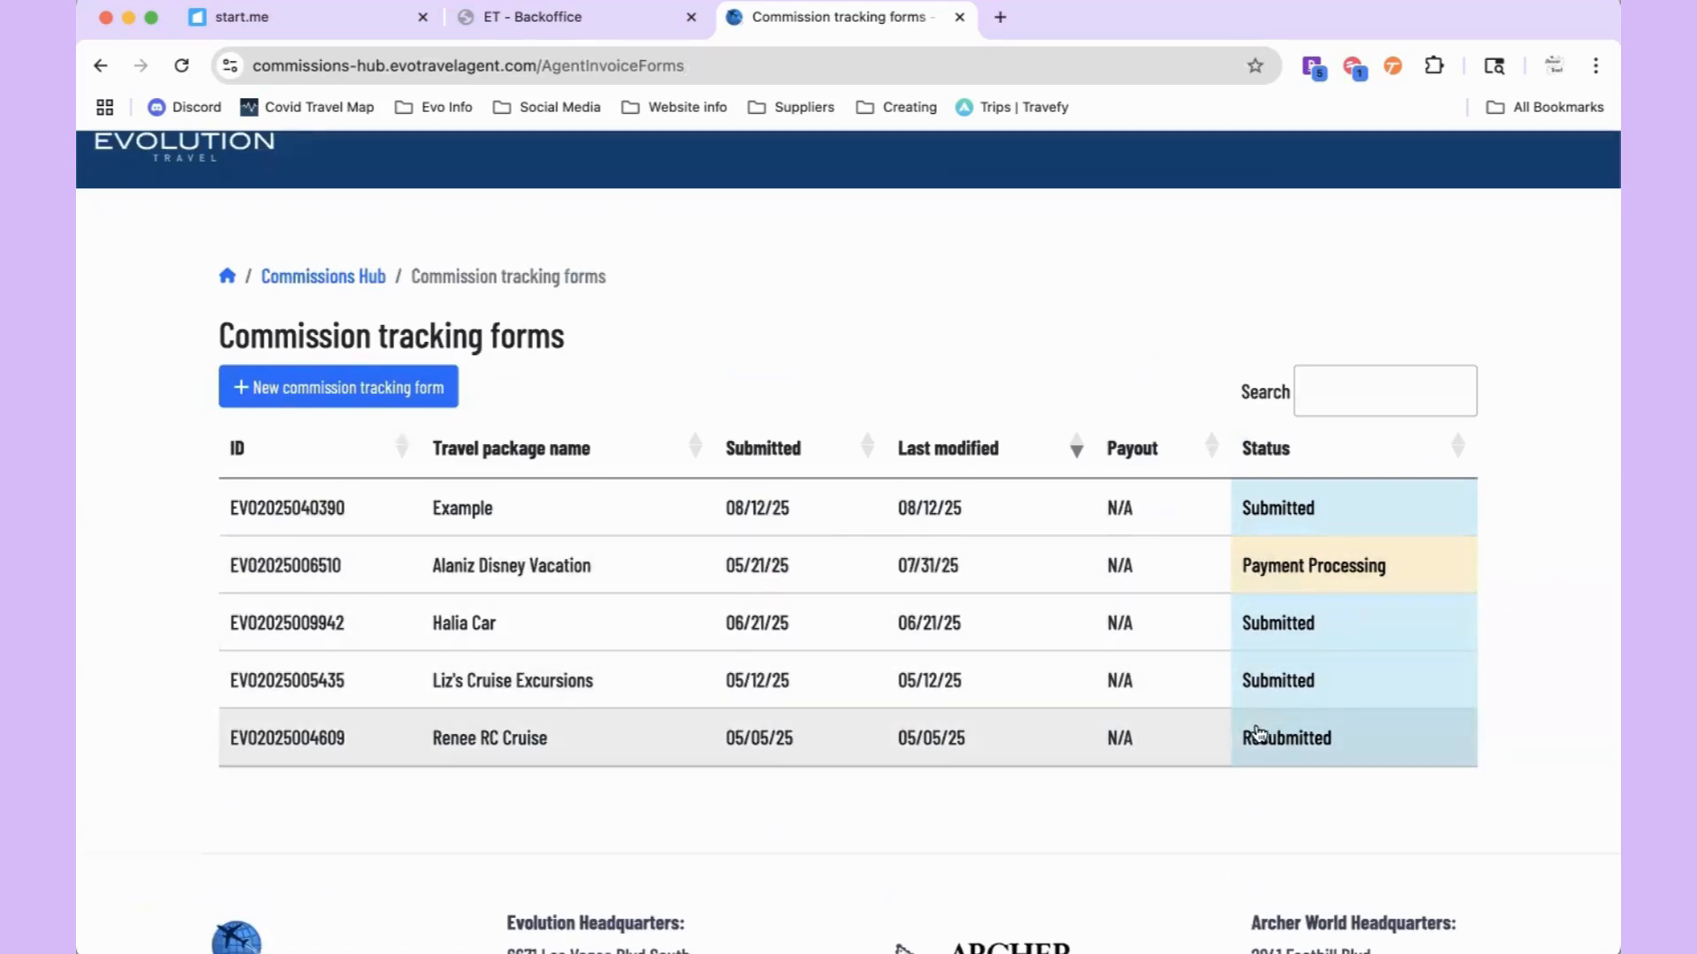
click(1315, 505)
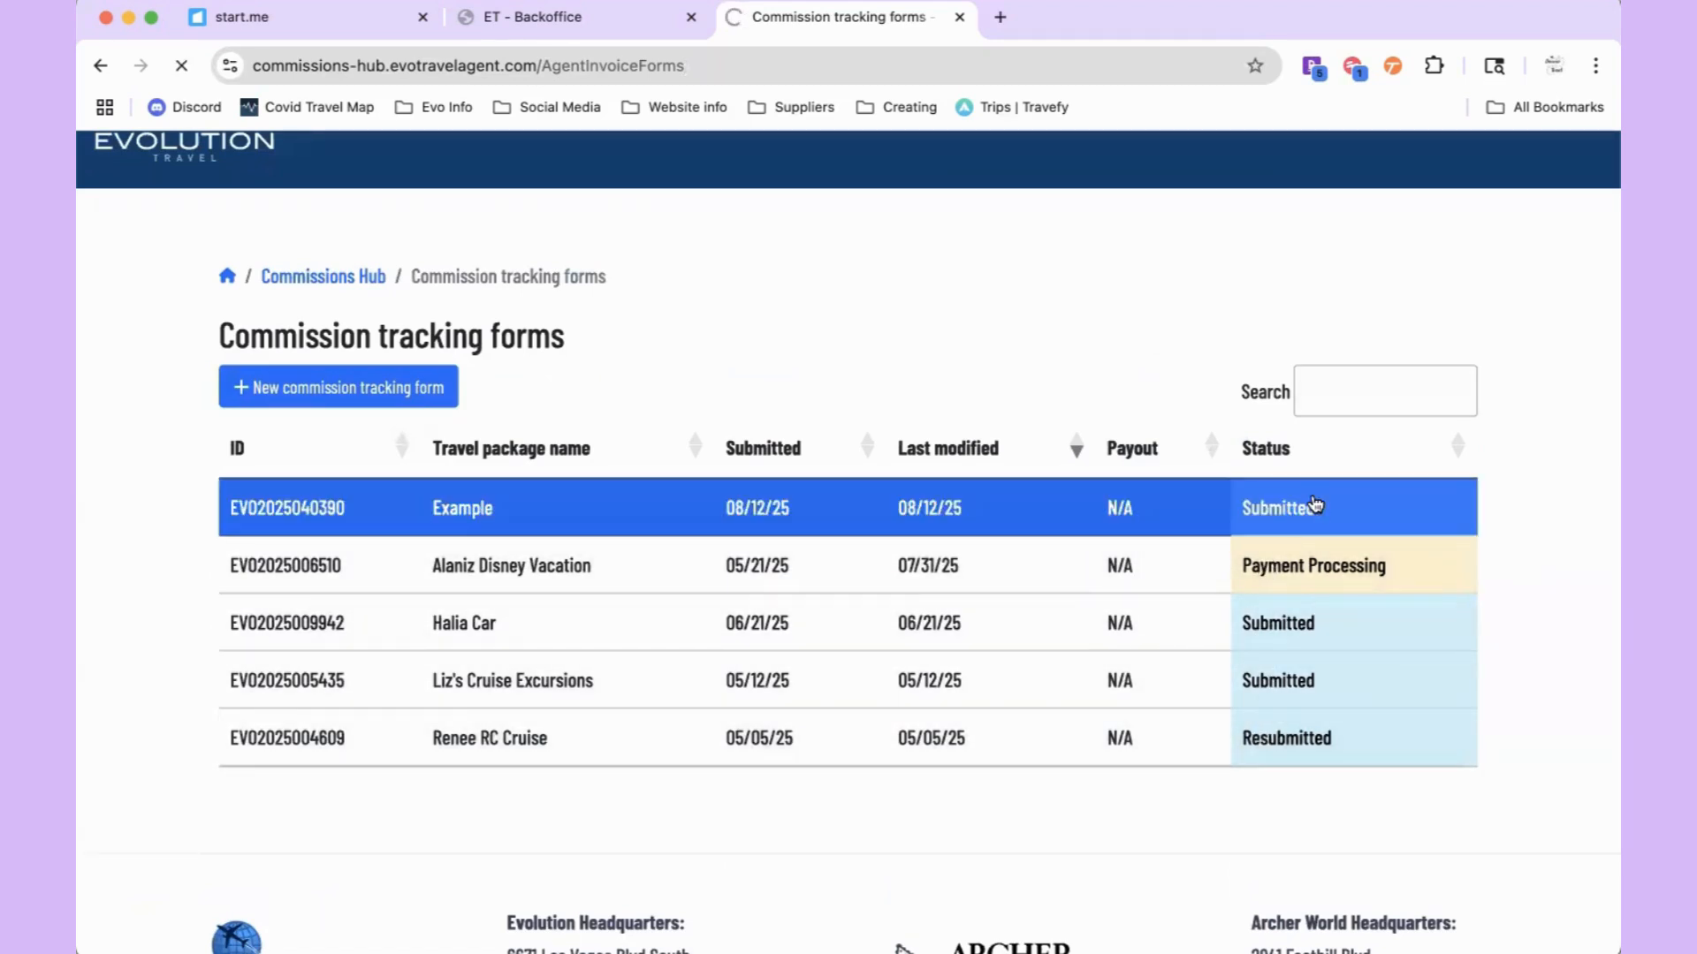
scroll(1314, 502, down, 8)
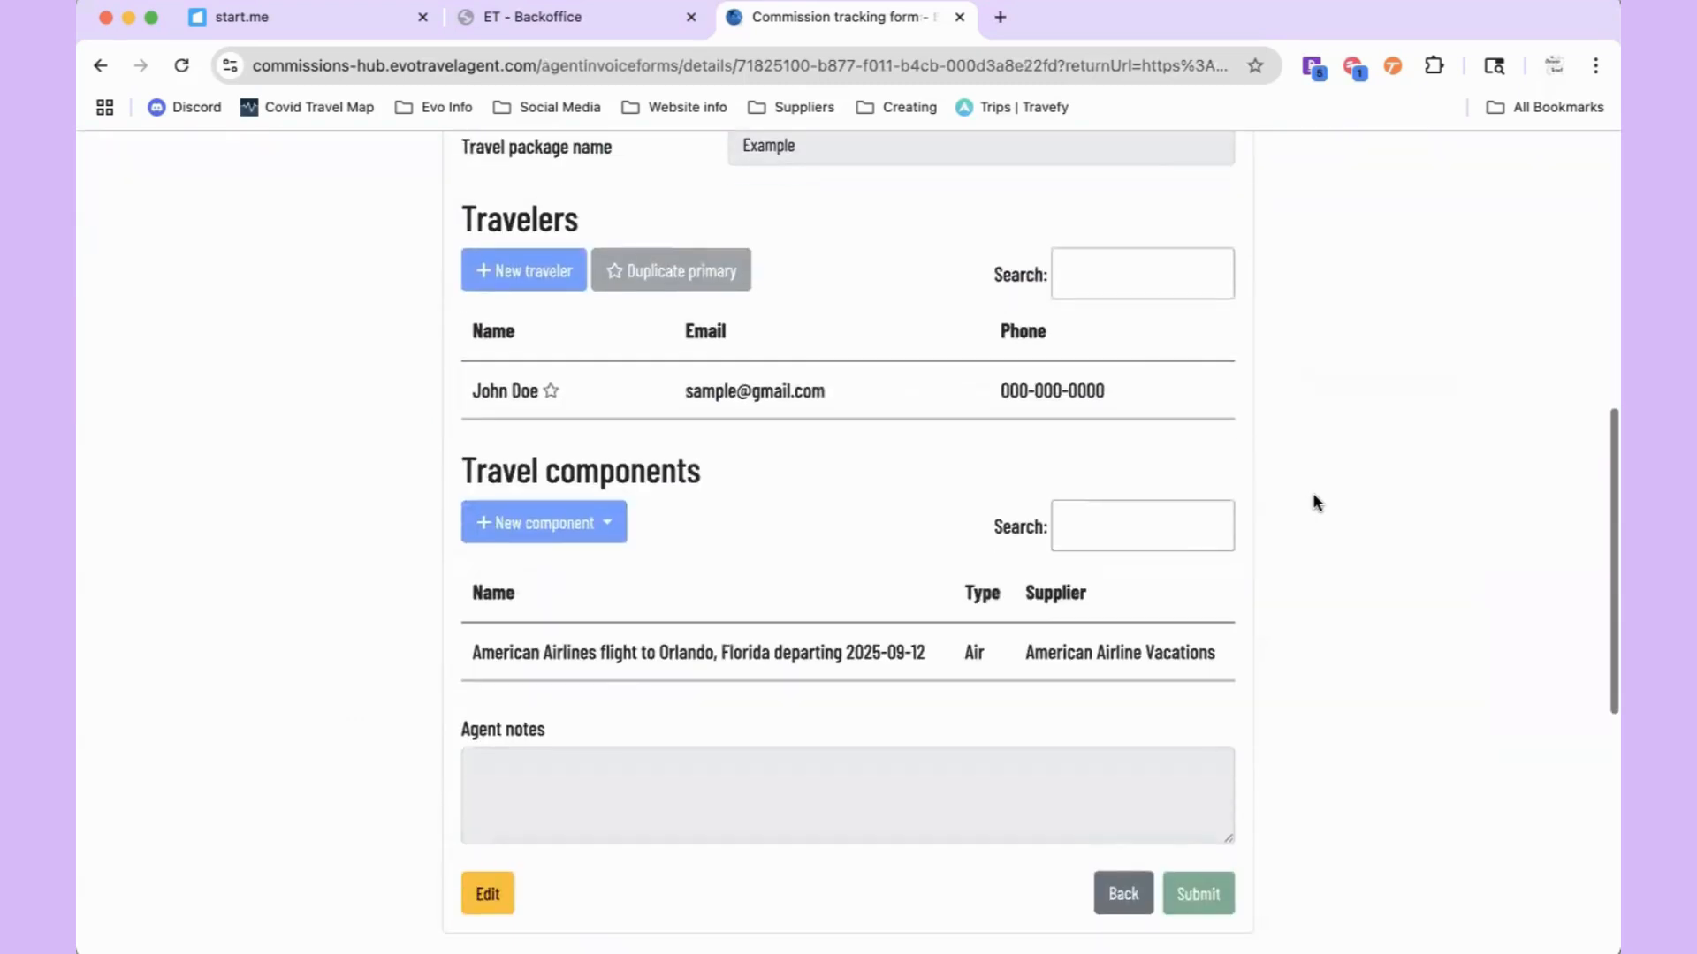
scroll(1312, 502, up, 8)
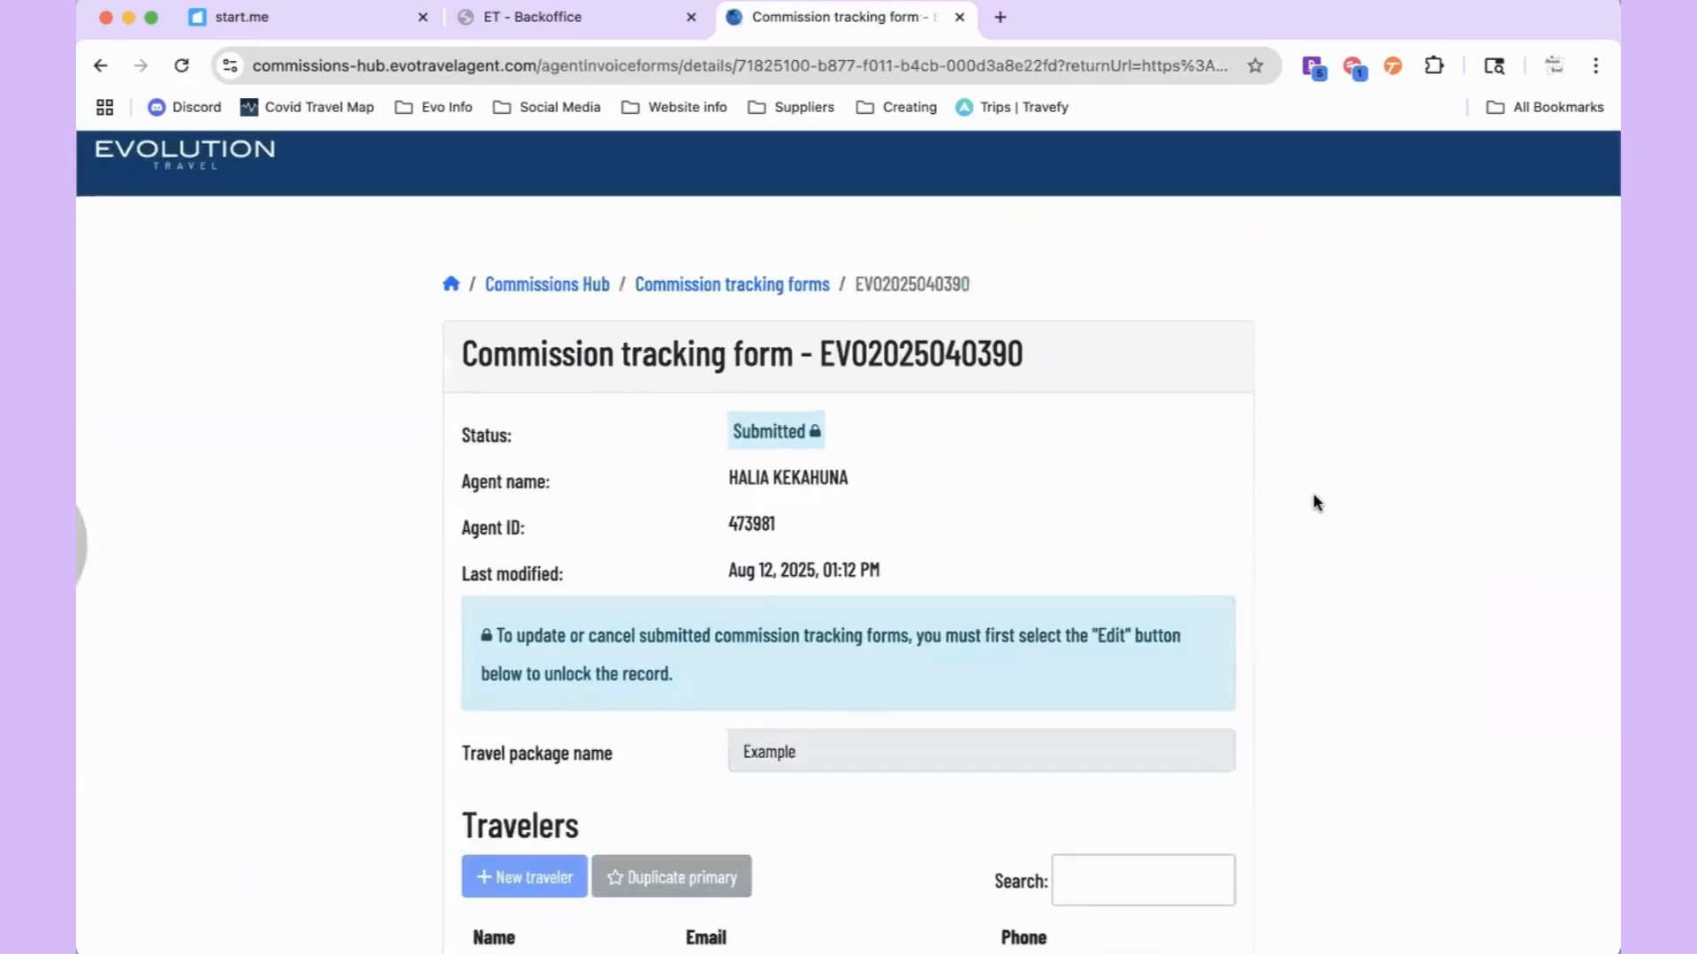
key(super+bracketleft)
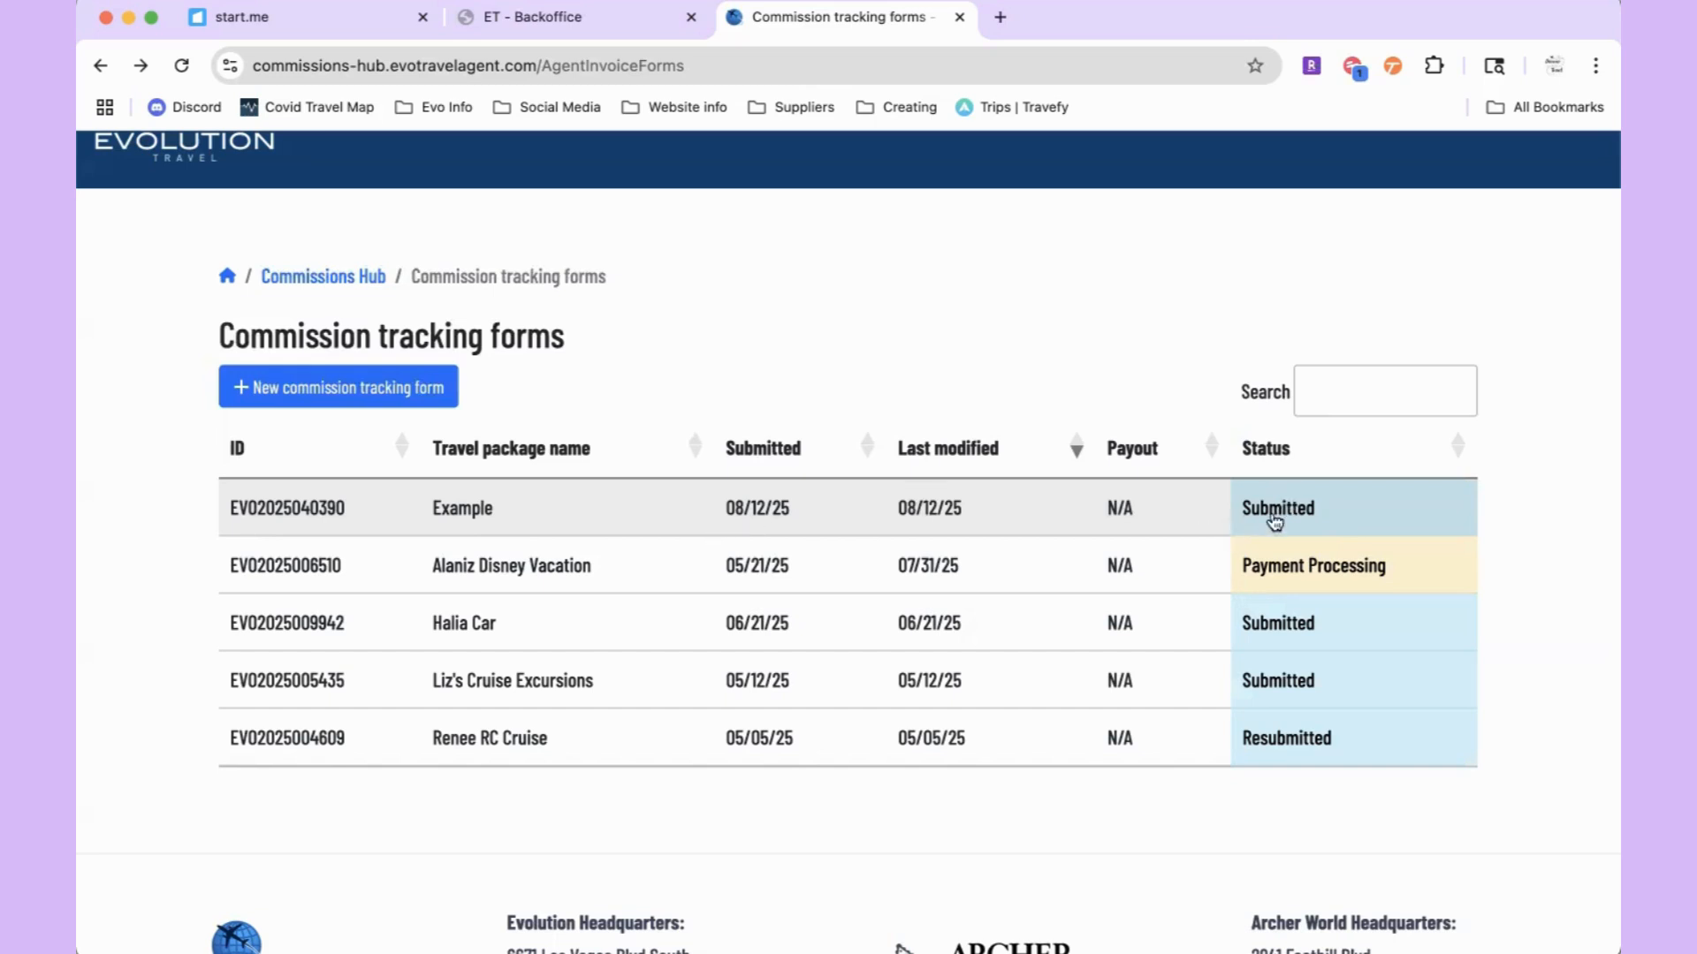
click(1288, 511)
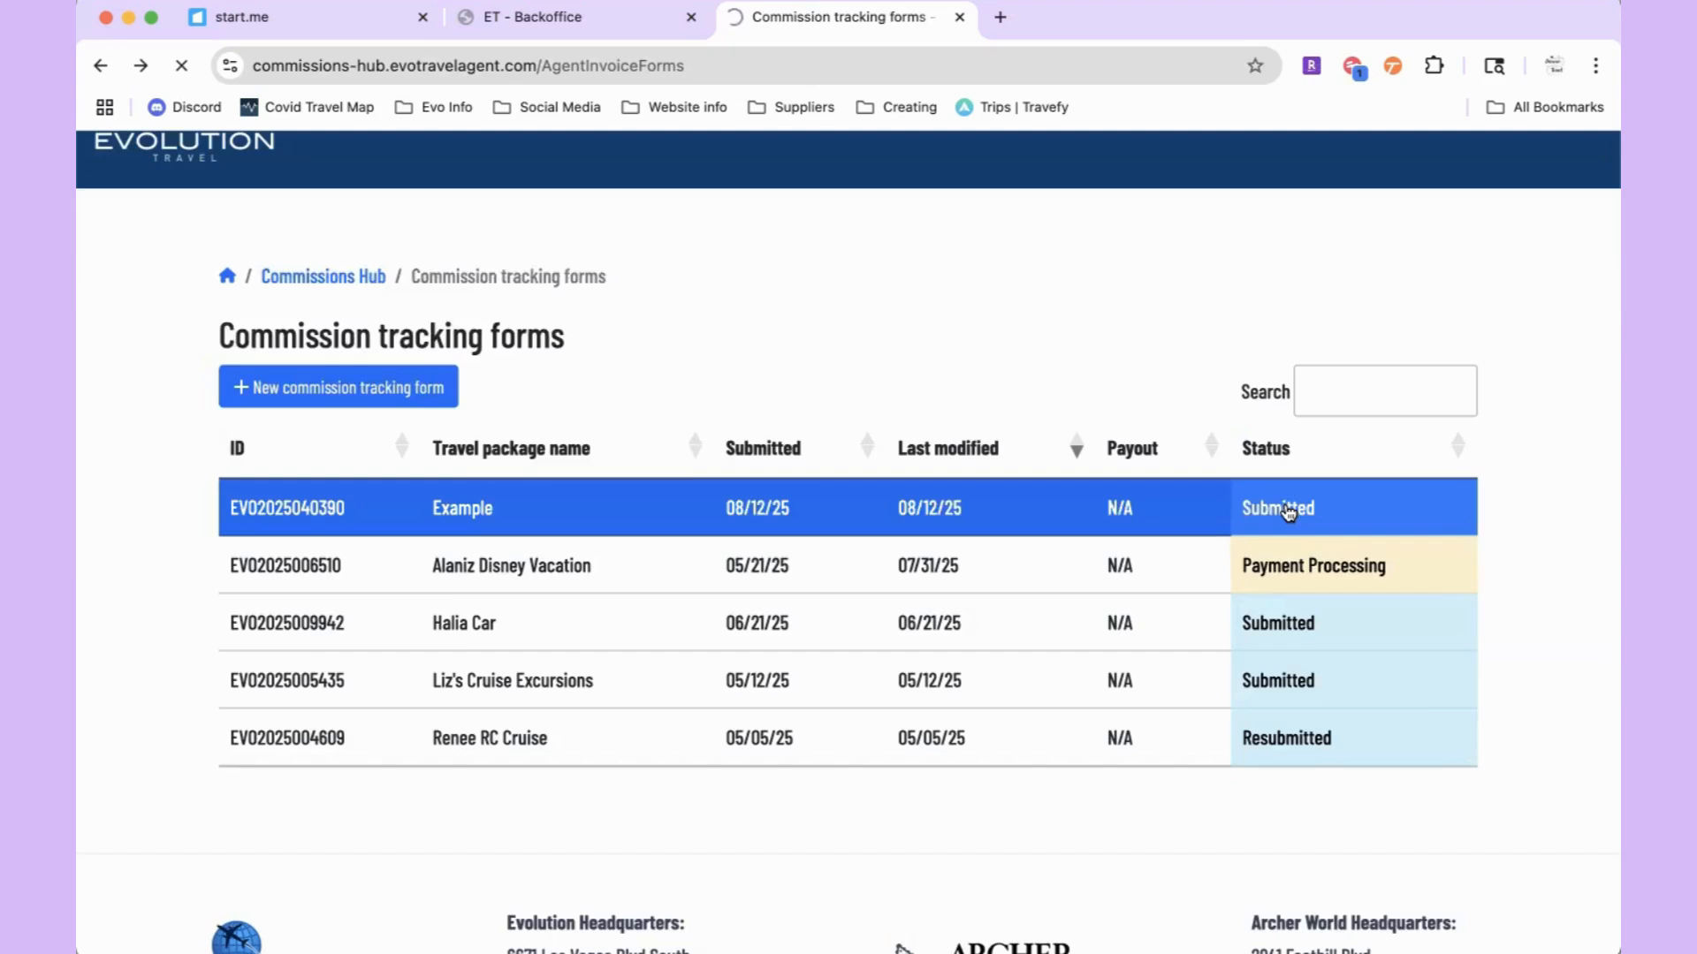
Step: Unlock the submitted Example form so its status becomes Editing in progress
scroll(903, 635, down, 5)
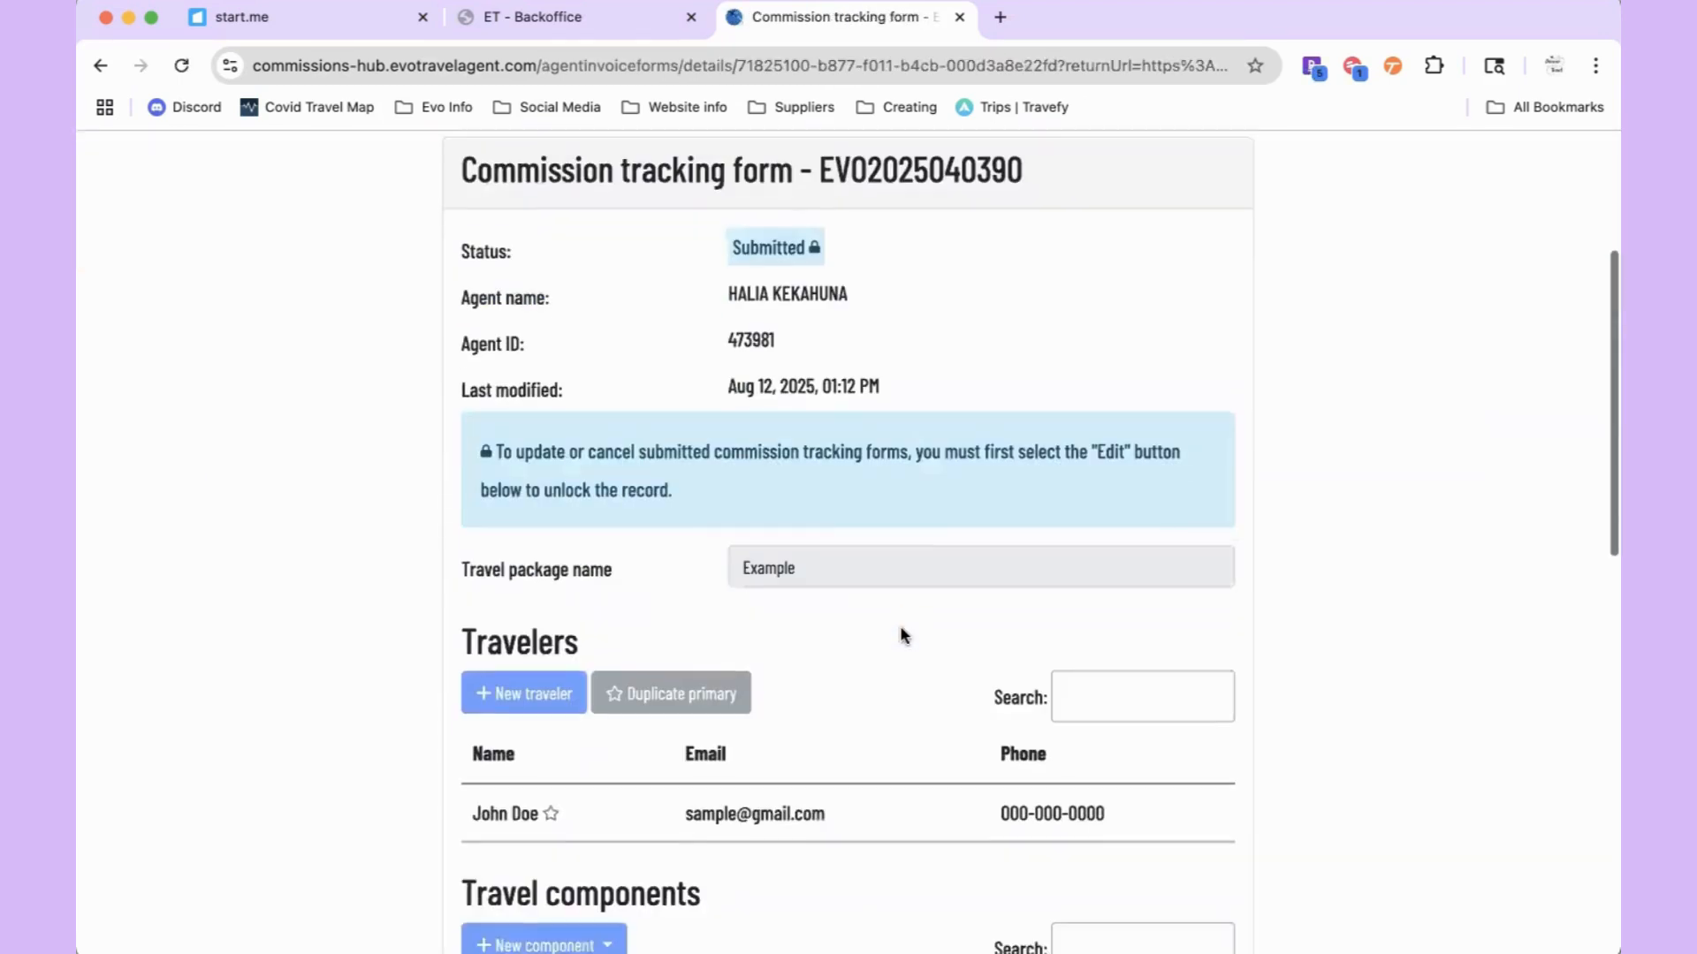
scroll(903, 634, down, 6)
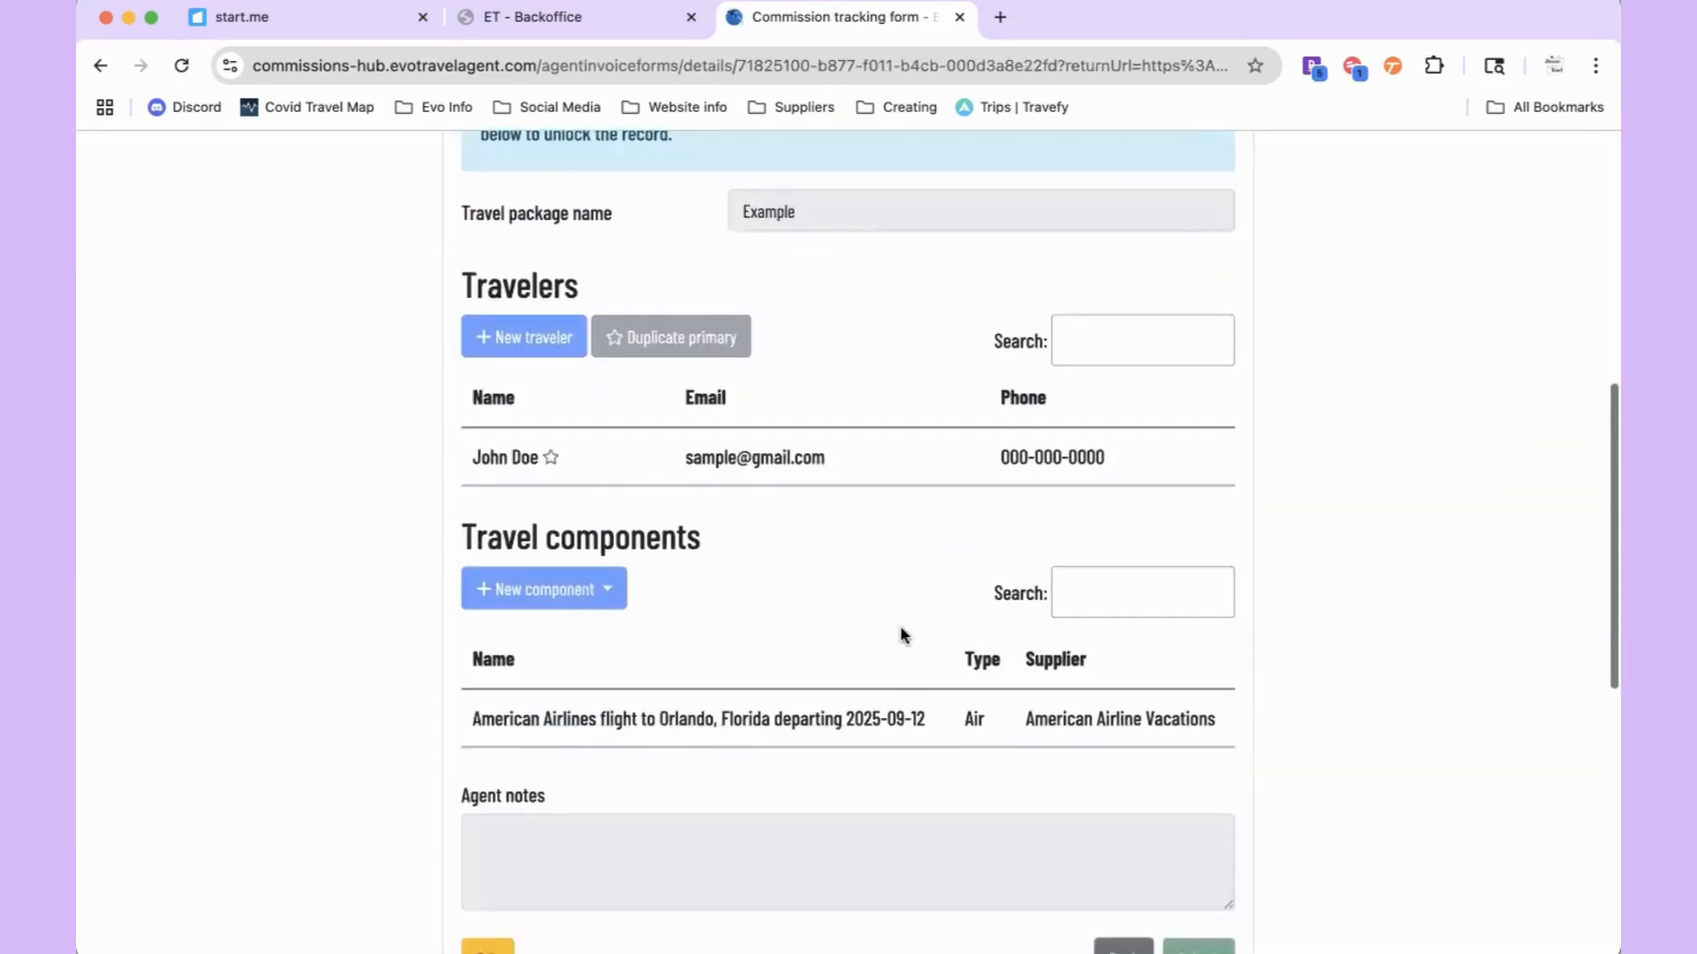
scroll(824, 236, up, 1)
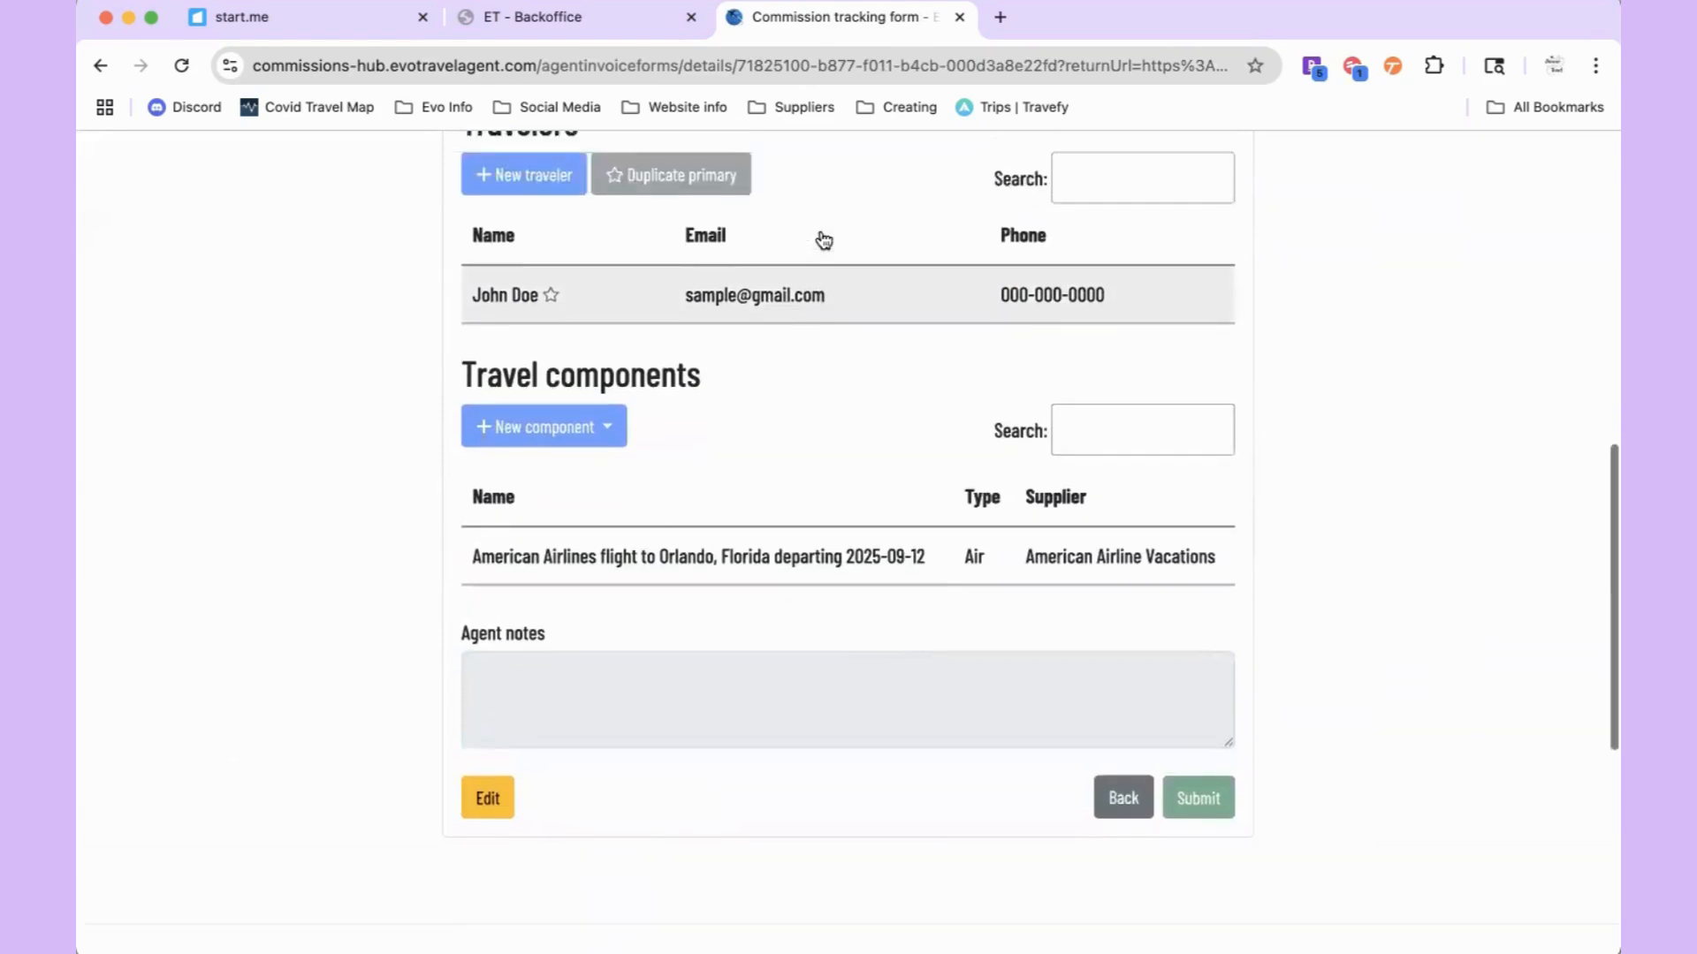
scroll(576, 696, down, 1)
click(482, 751)
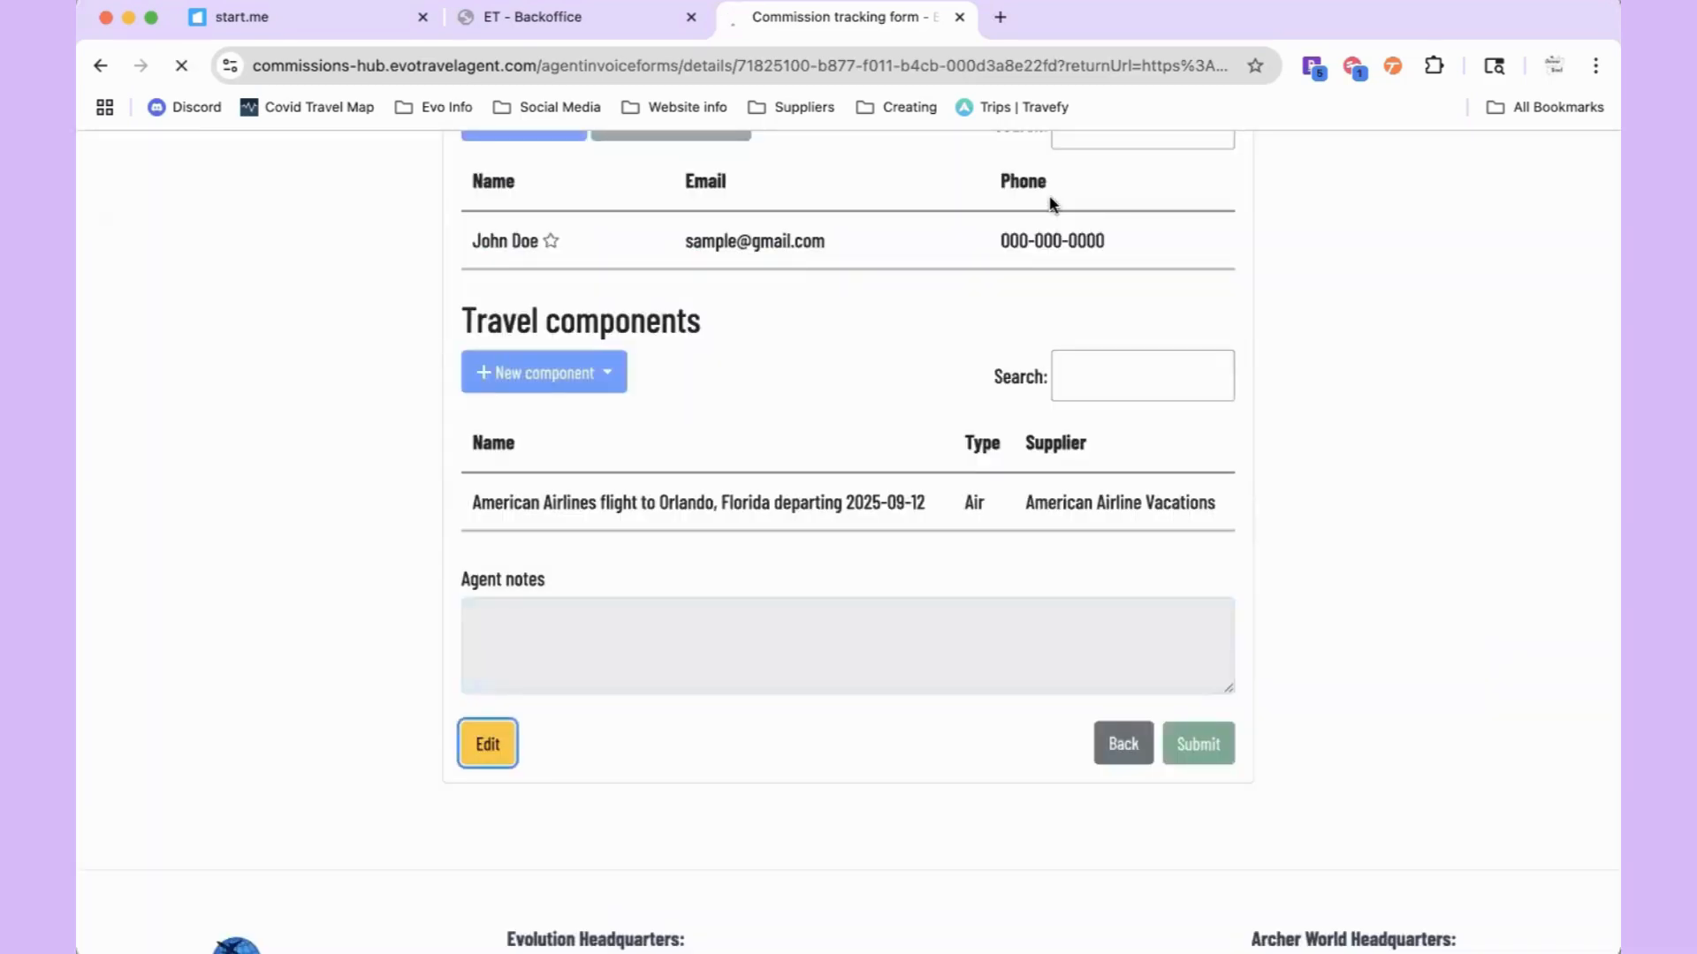
Step: Review the Travelers, the American Airlines flight component and Agent notes sections
scroll(911, 570, down, 10)
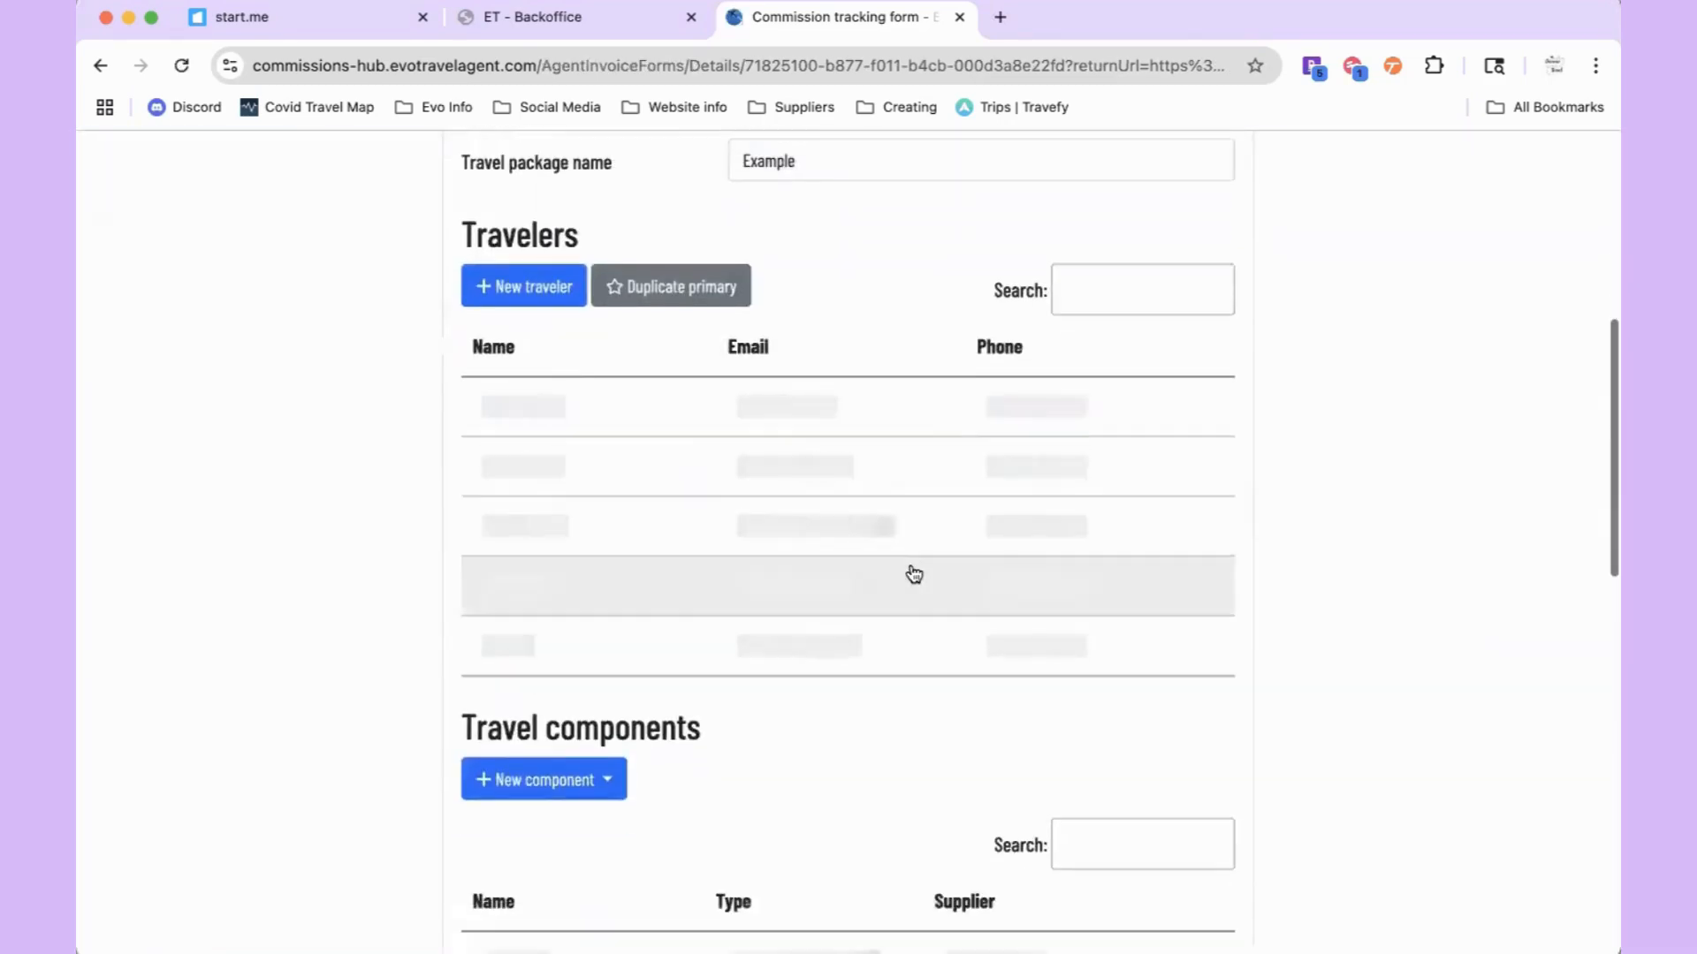
scroll(856, 462, up, 2)
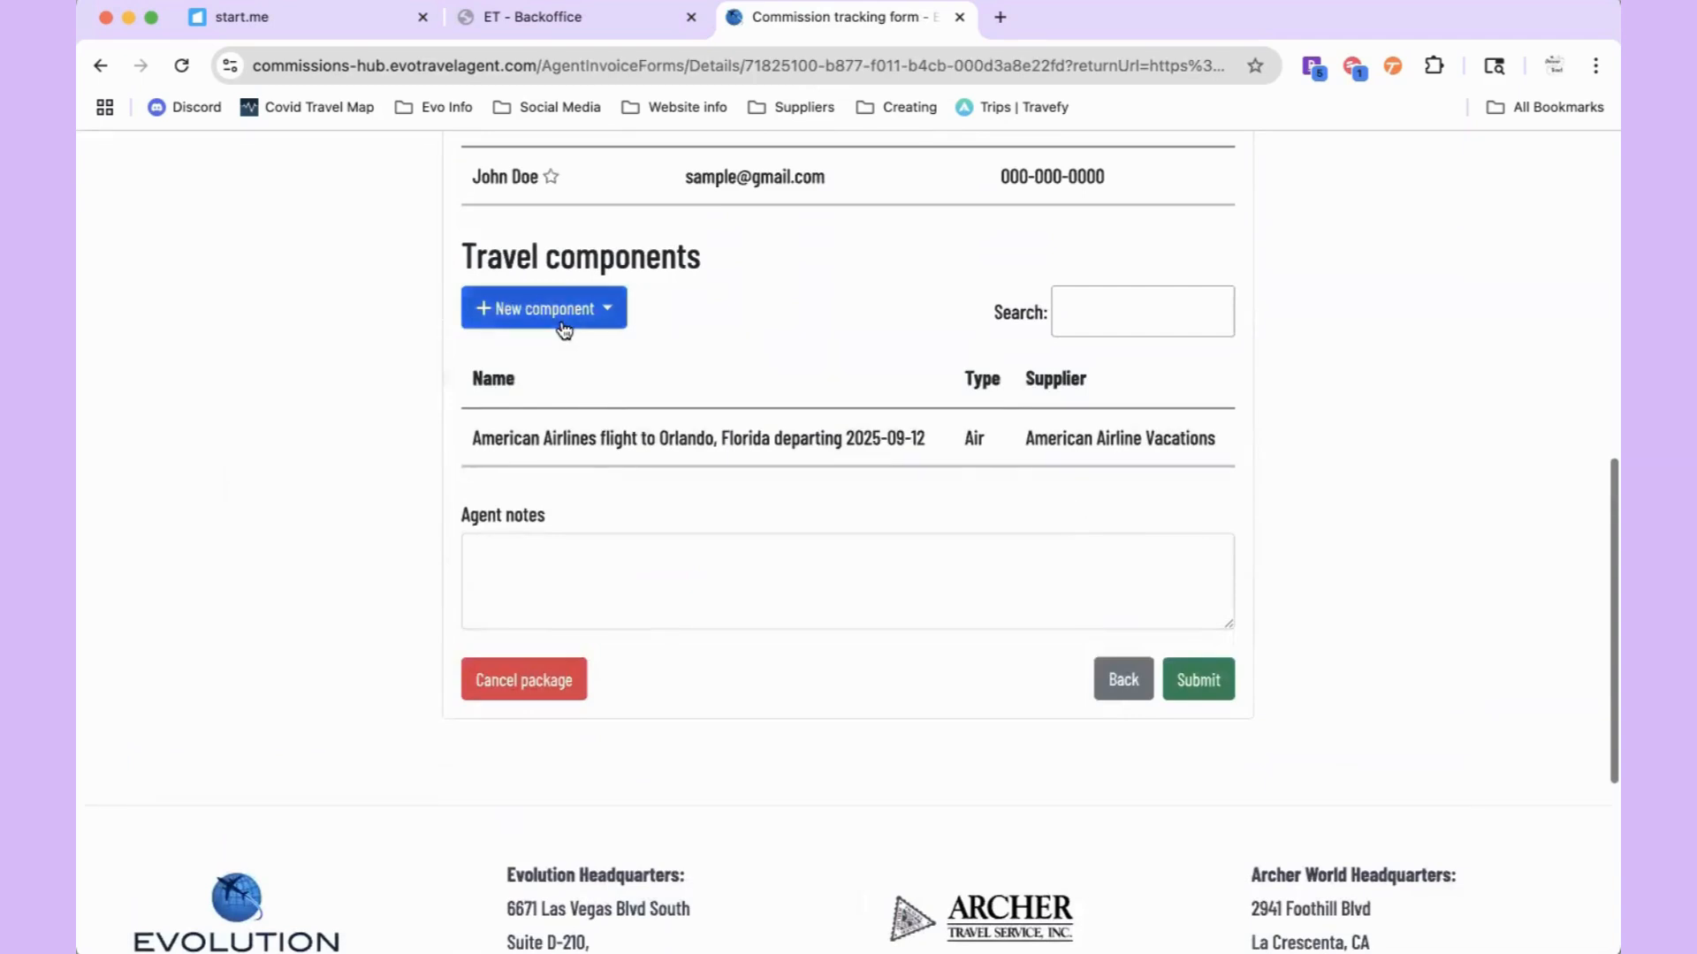
scroll(565, 330, up, 3)
scroll(592, 786, down, 2)
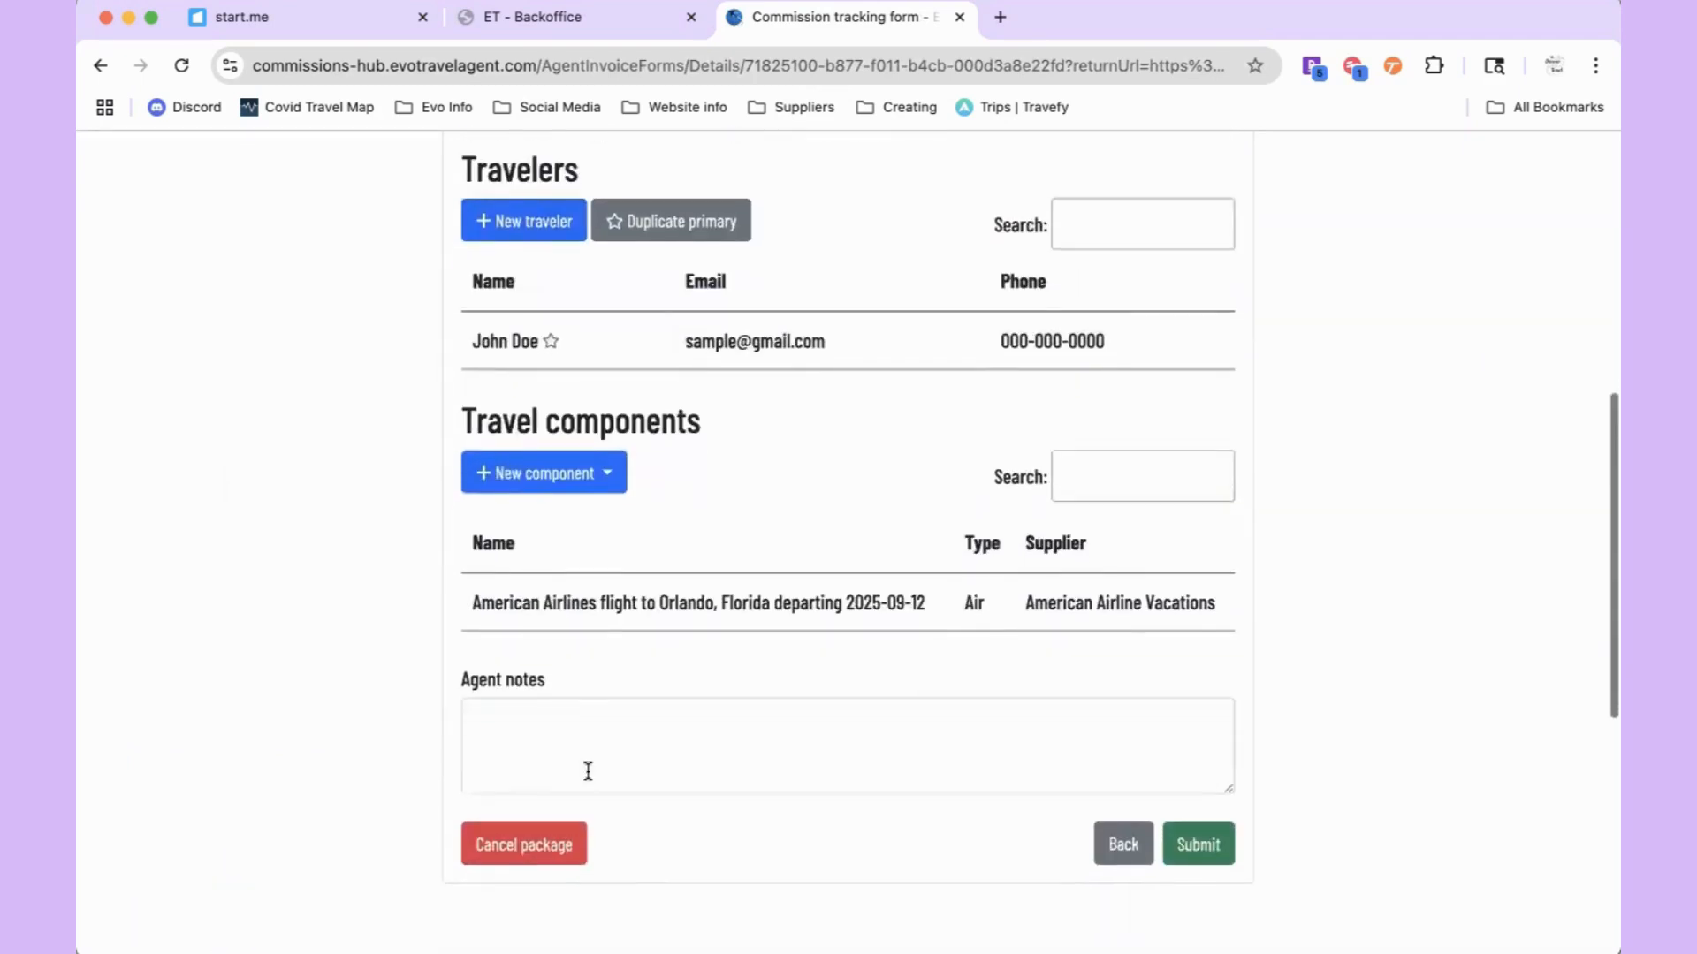
scroll(686, 738, up, 3)
scroll(684, 740, up, 4)
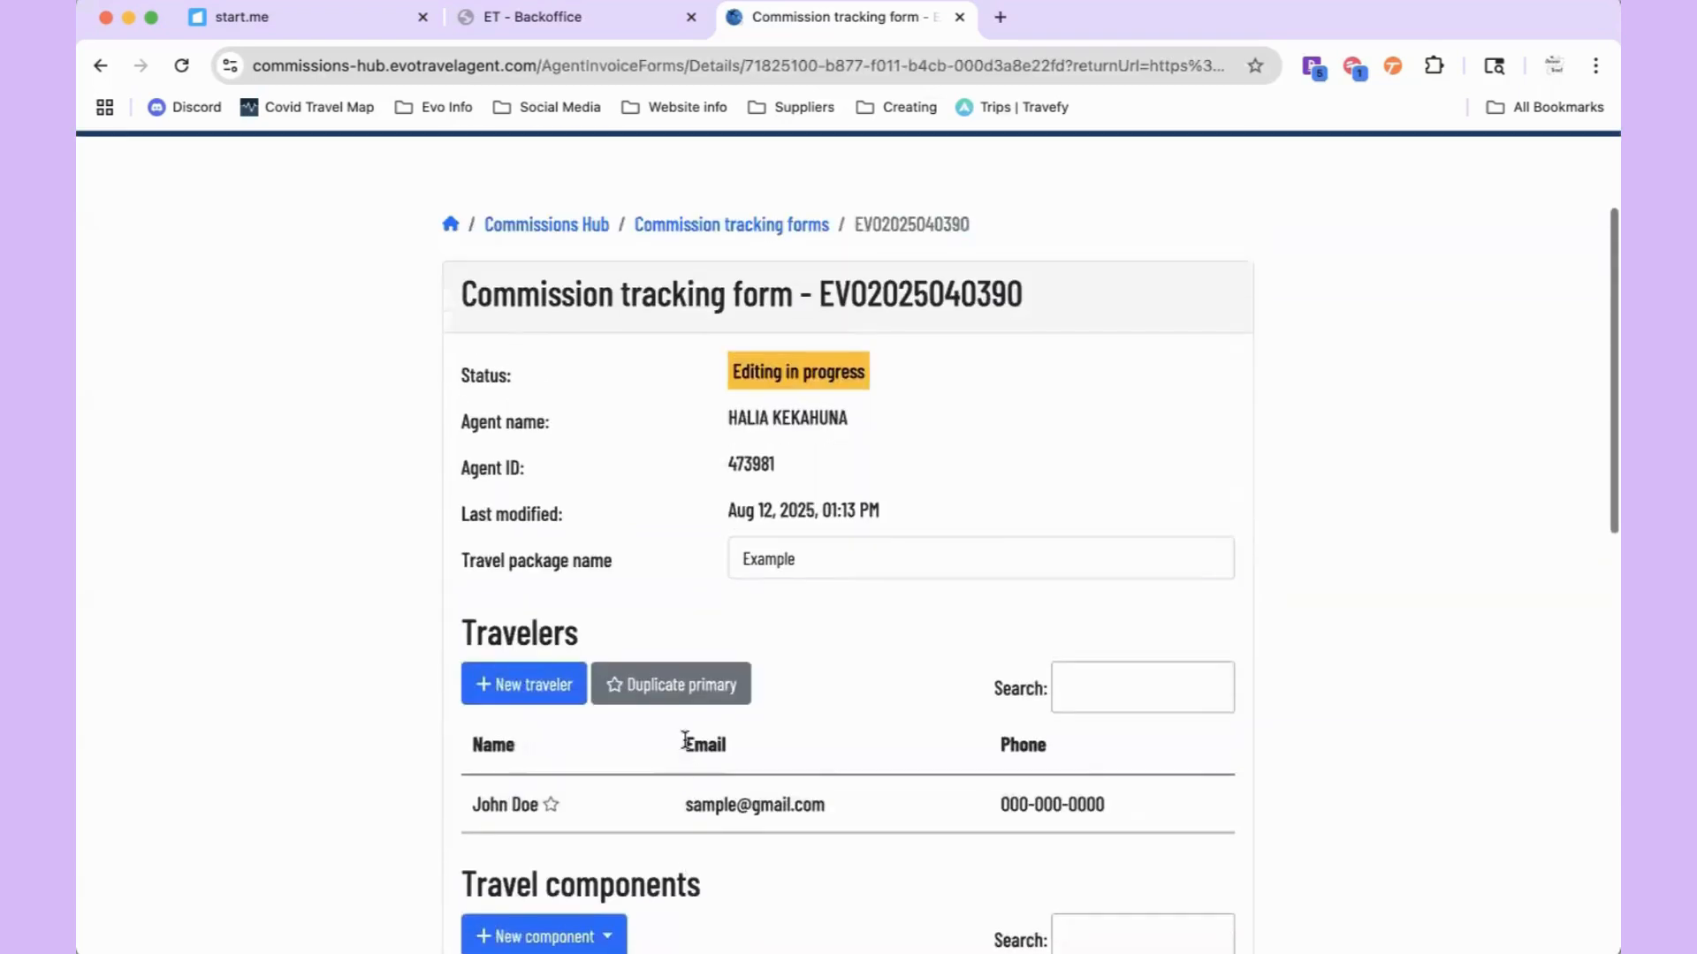
scroll(686, 744, down, 4)
scroll(689, 750, down, 3)
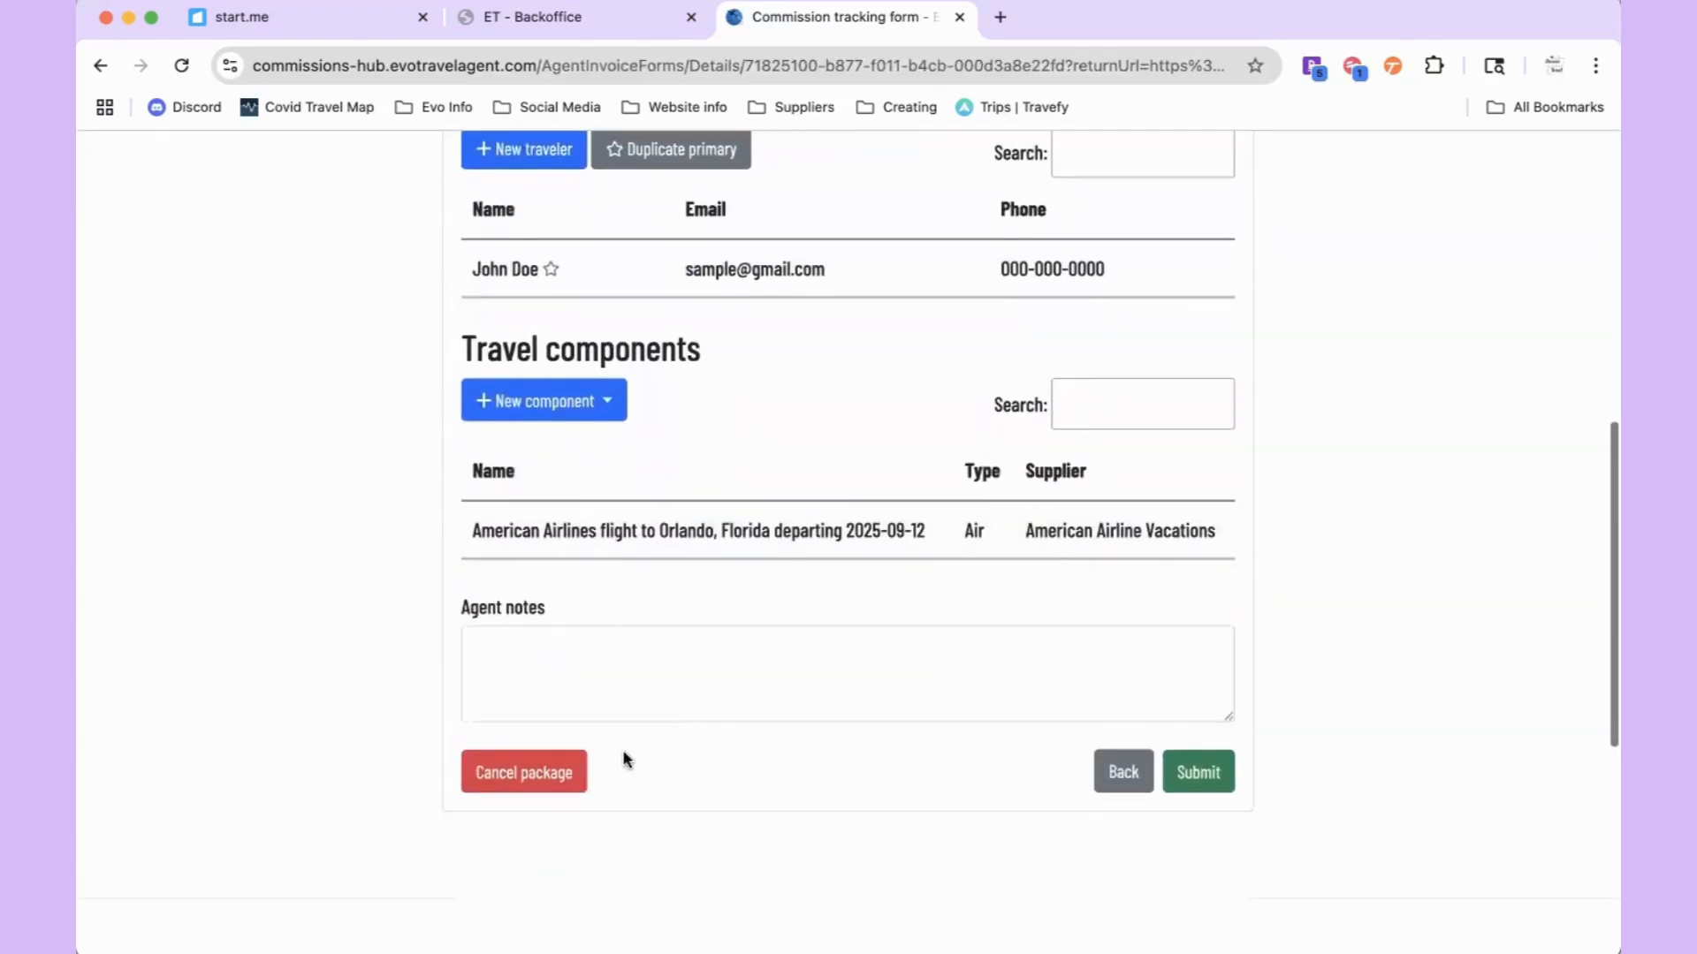
Step: Cancel the Example package and confirm the cancellation dialog
click(562, 777)
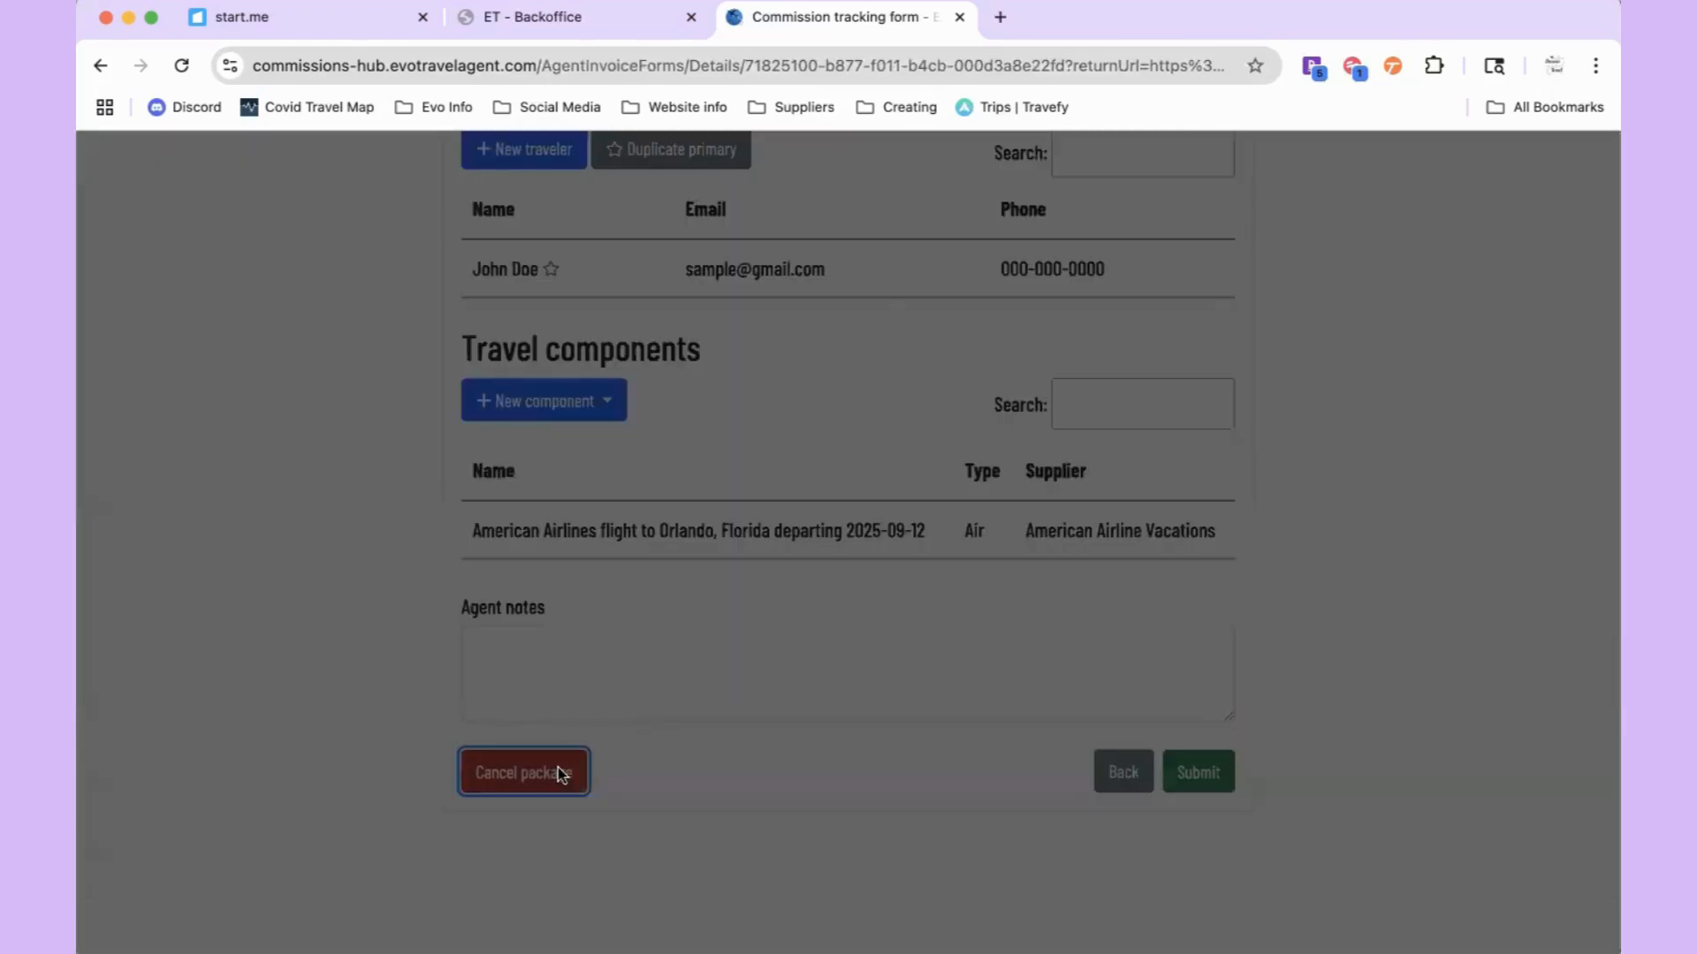
click(1068, 203)
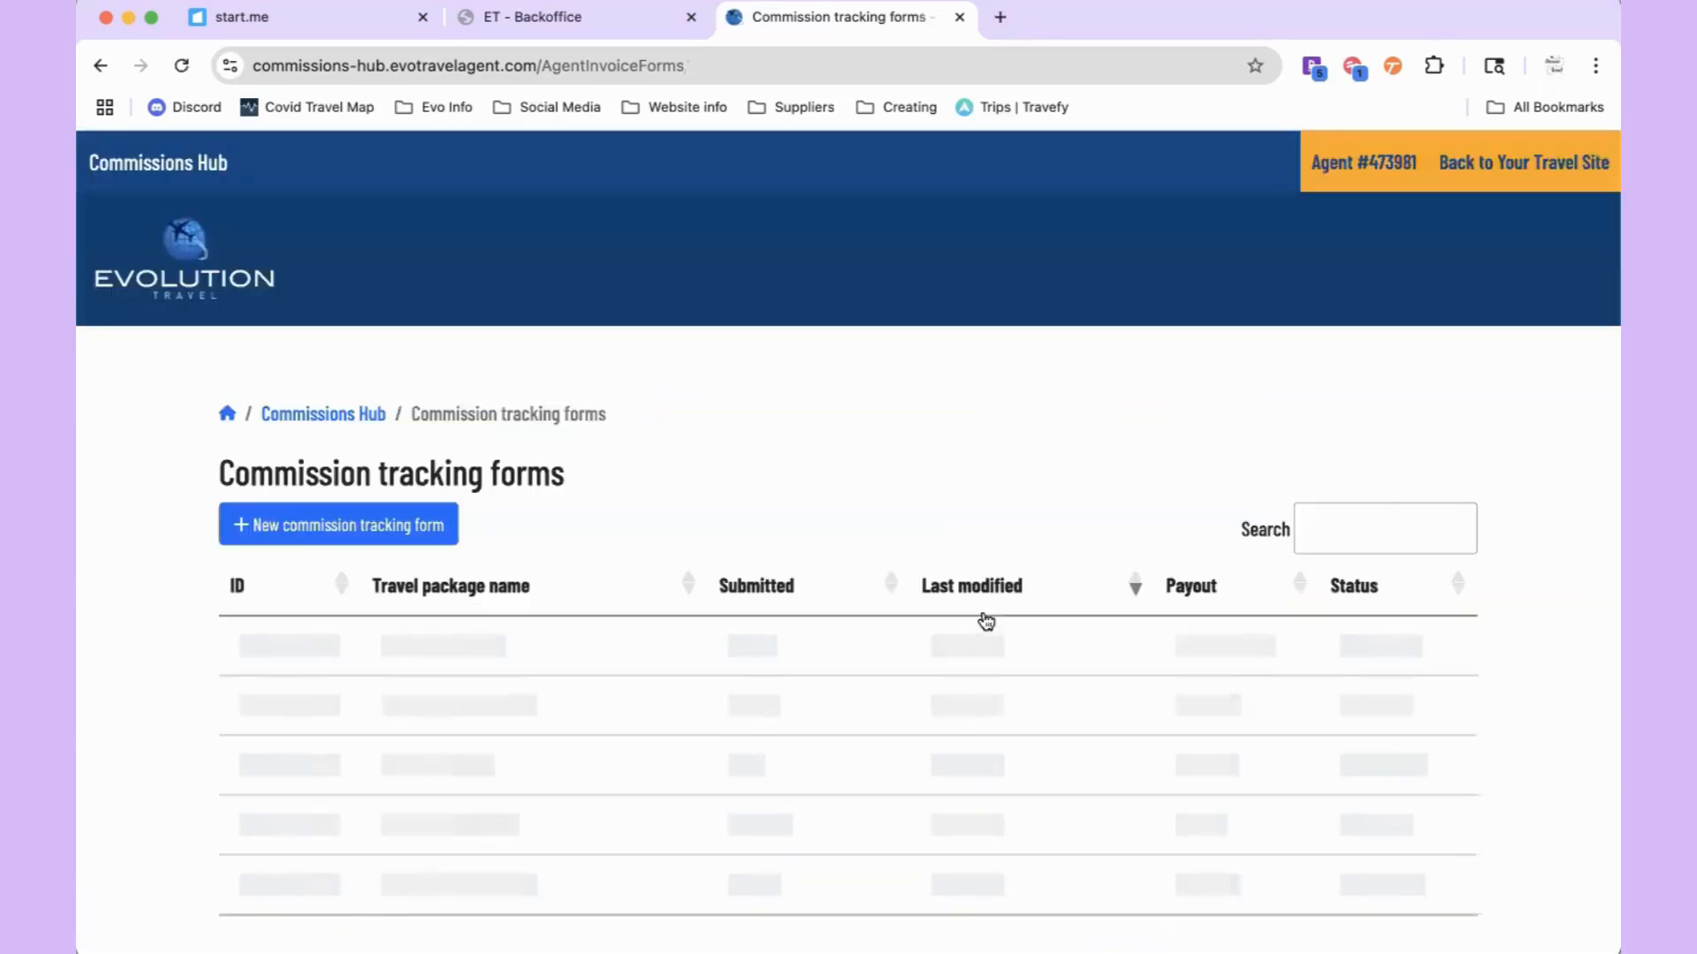
scroll(986, 622, down, 2)
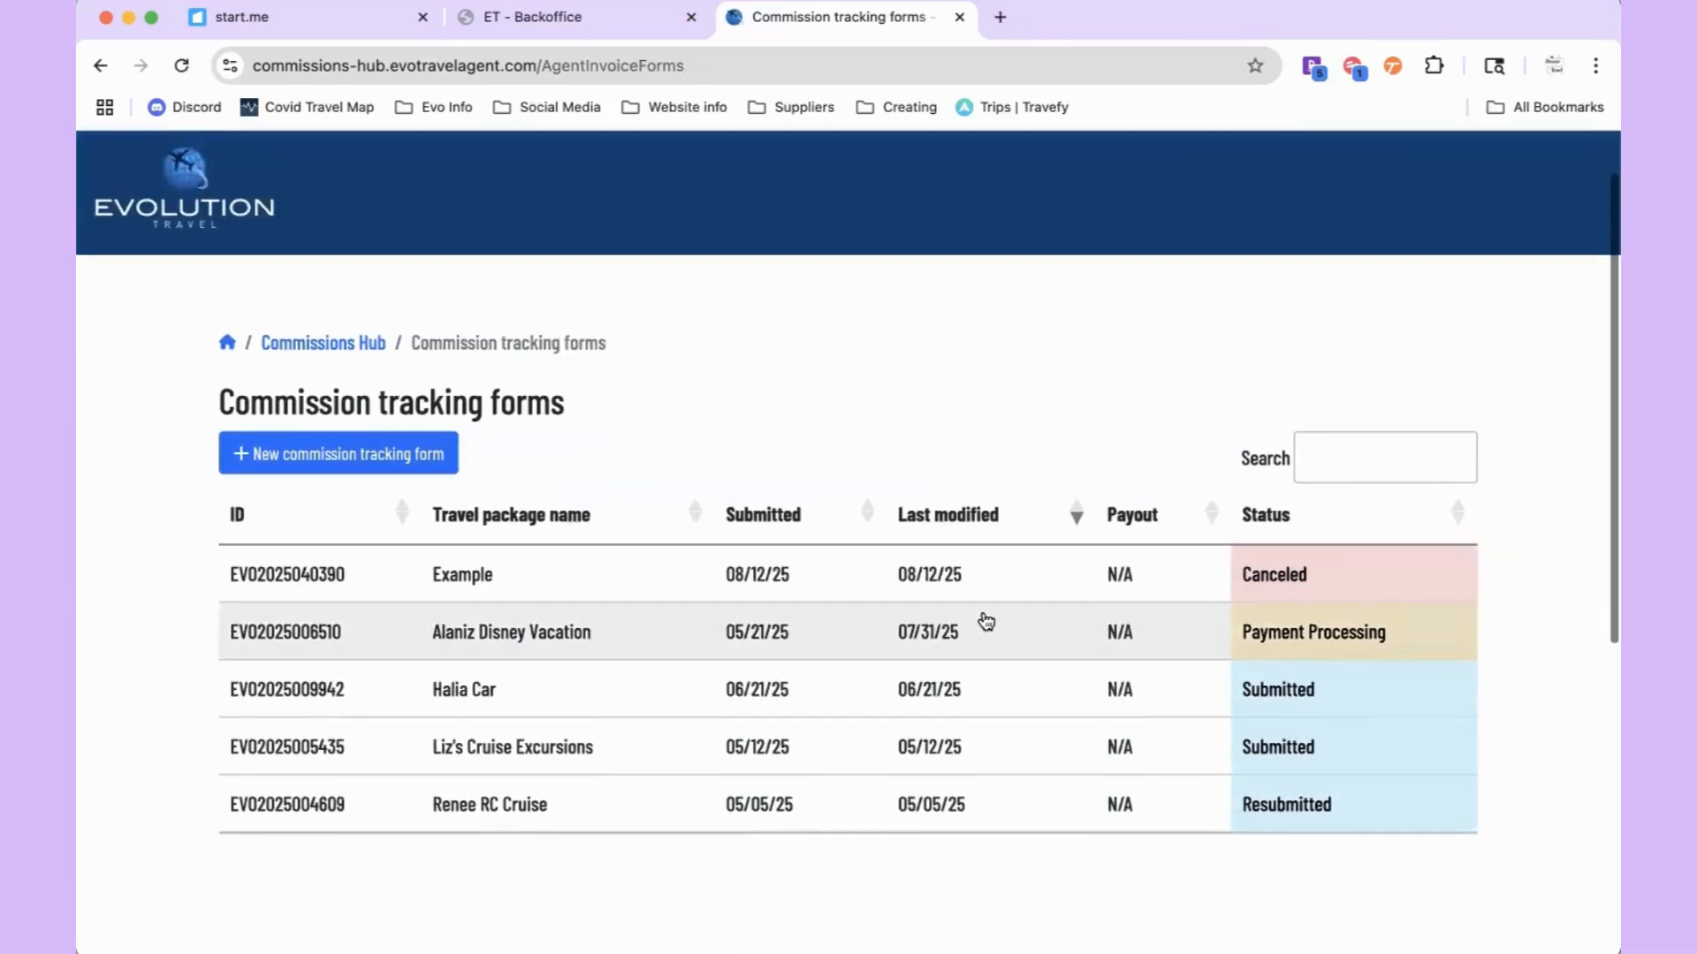
Step: Inspect the canceled Example form's details, return to the list, and start a new commission form
click(1241, 576)
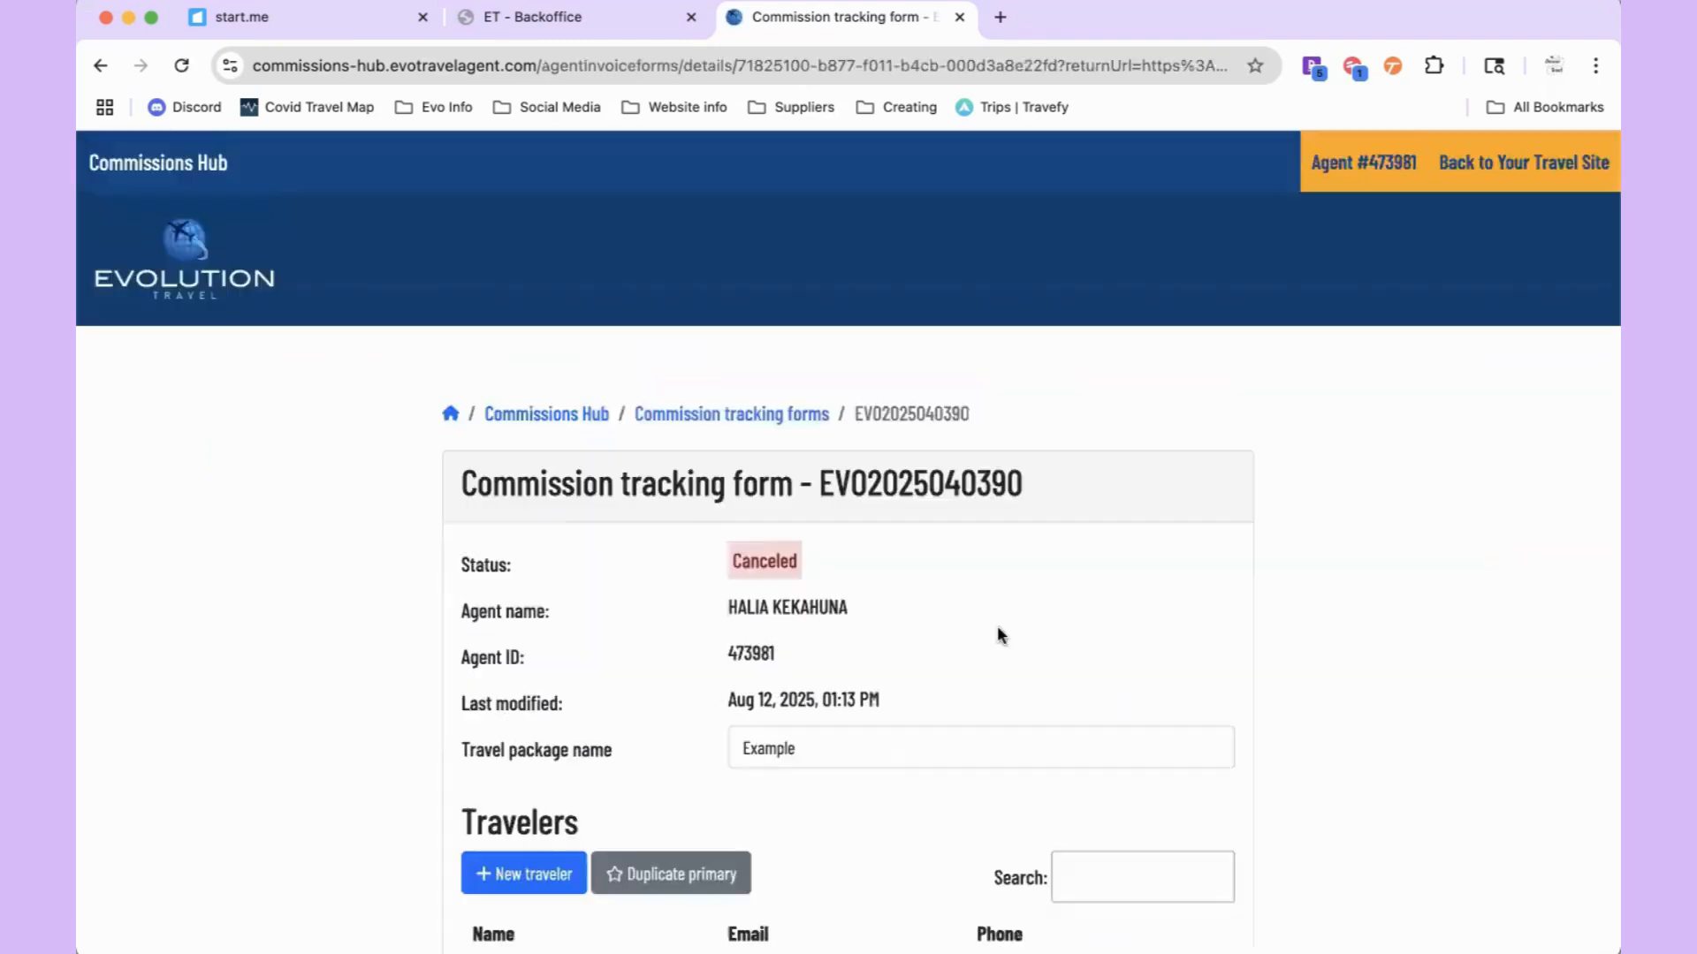
scroll(997, 626, down, 10)
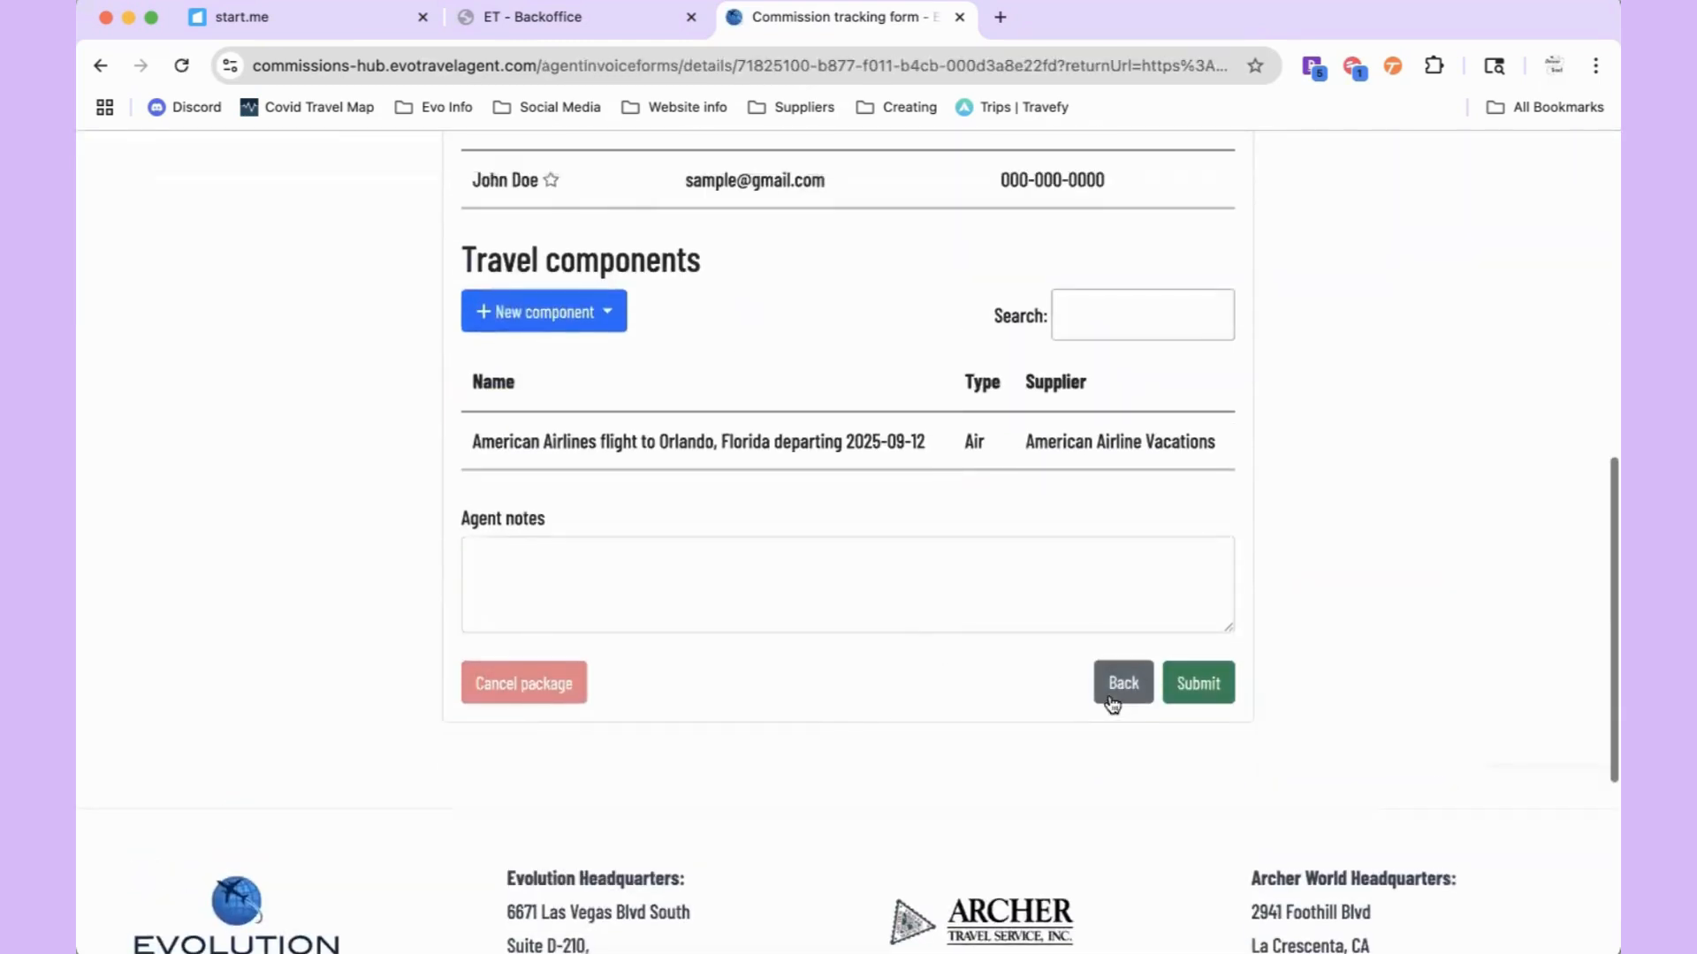
click(1124, 688)
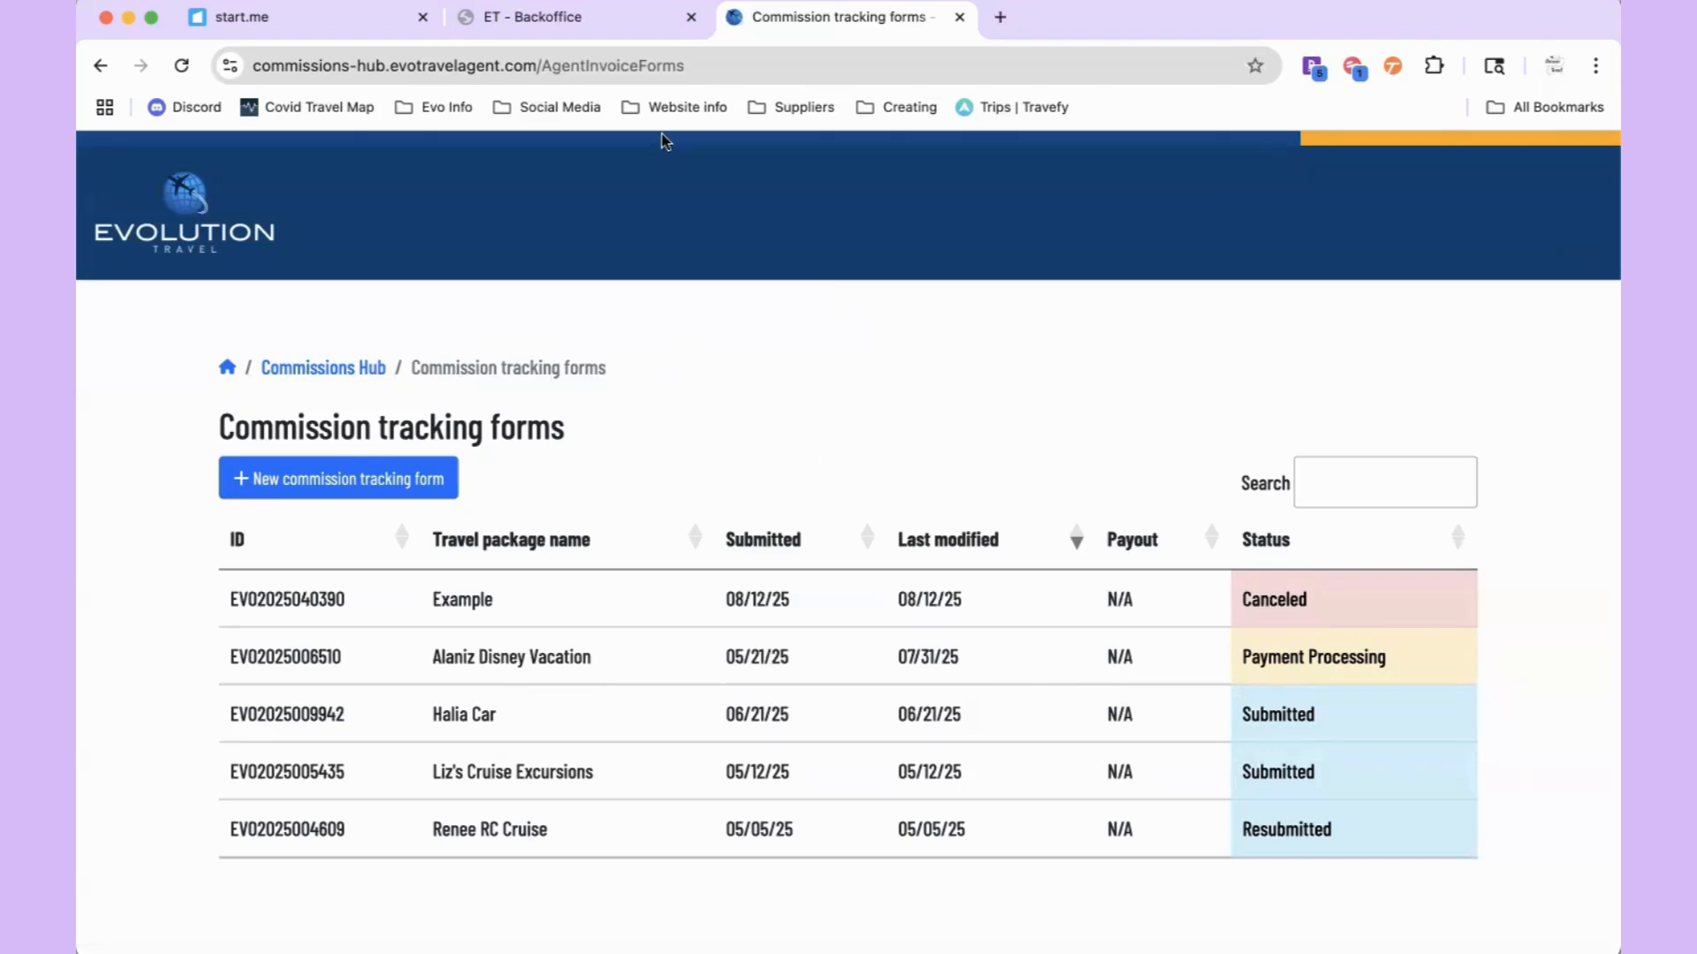
click(239, 481)
Step: Create a form with travel package name 'Example 2' and the terms accepted
click(628, 608)
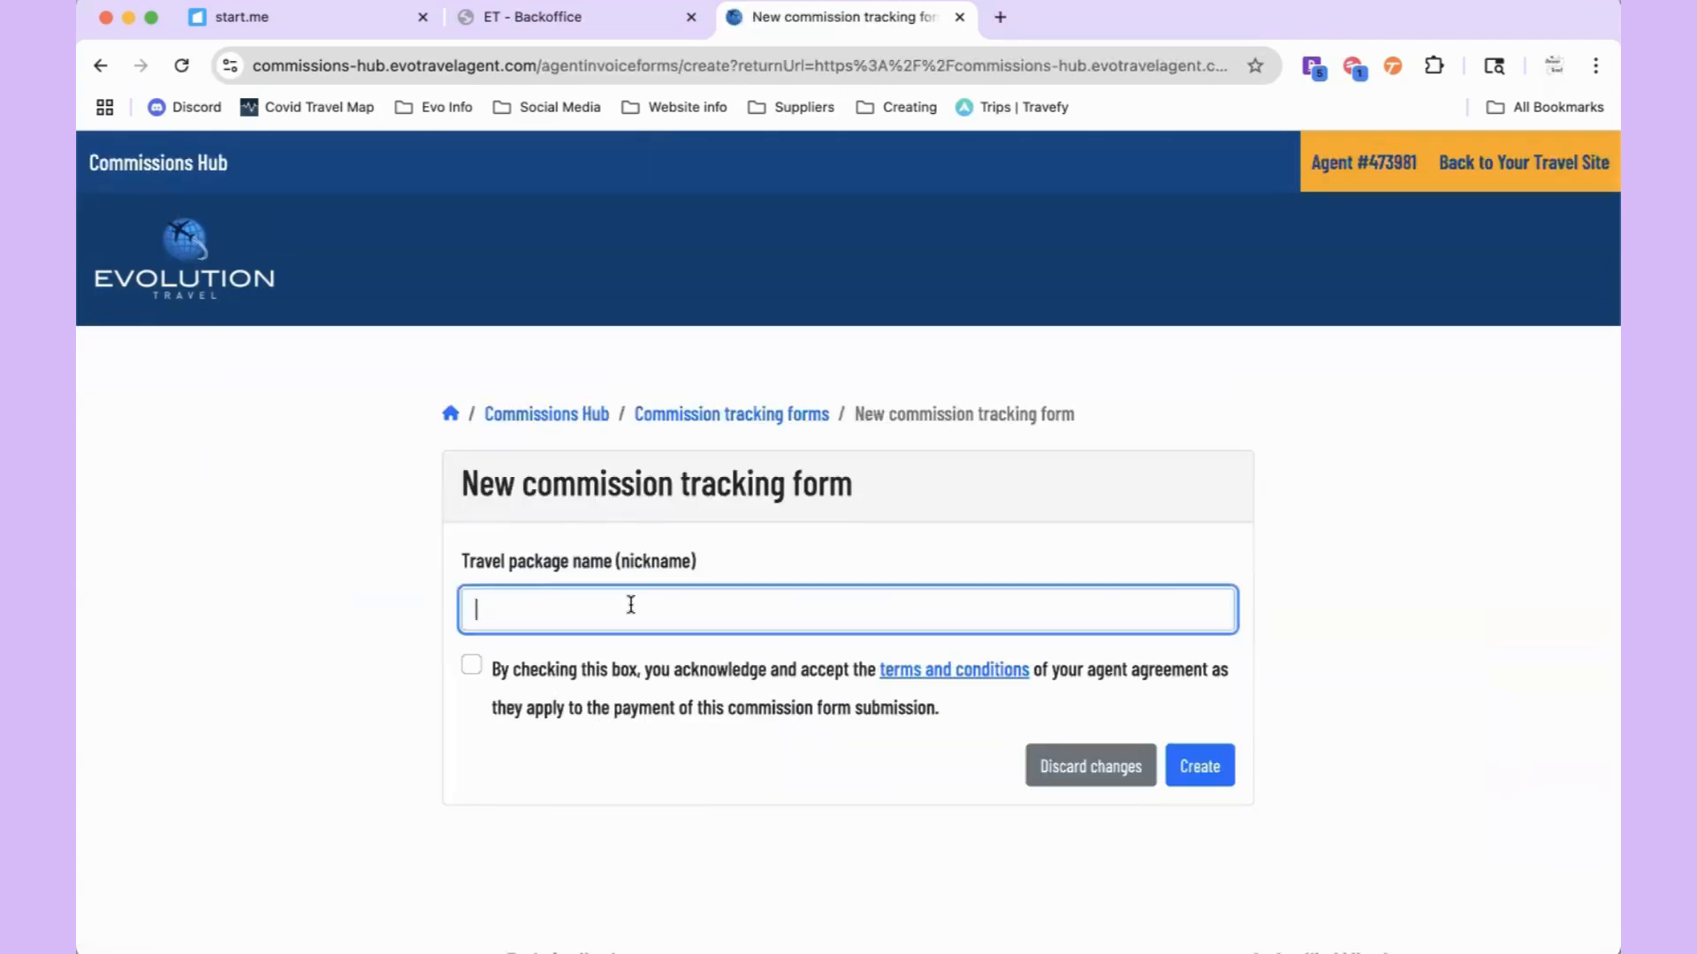
text(Example 2)
click(557, 671)
click(1192, 770)
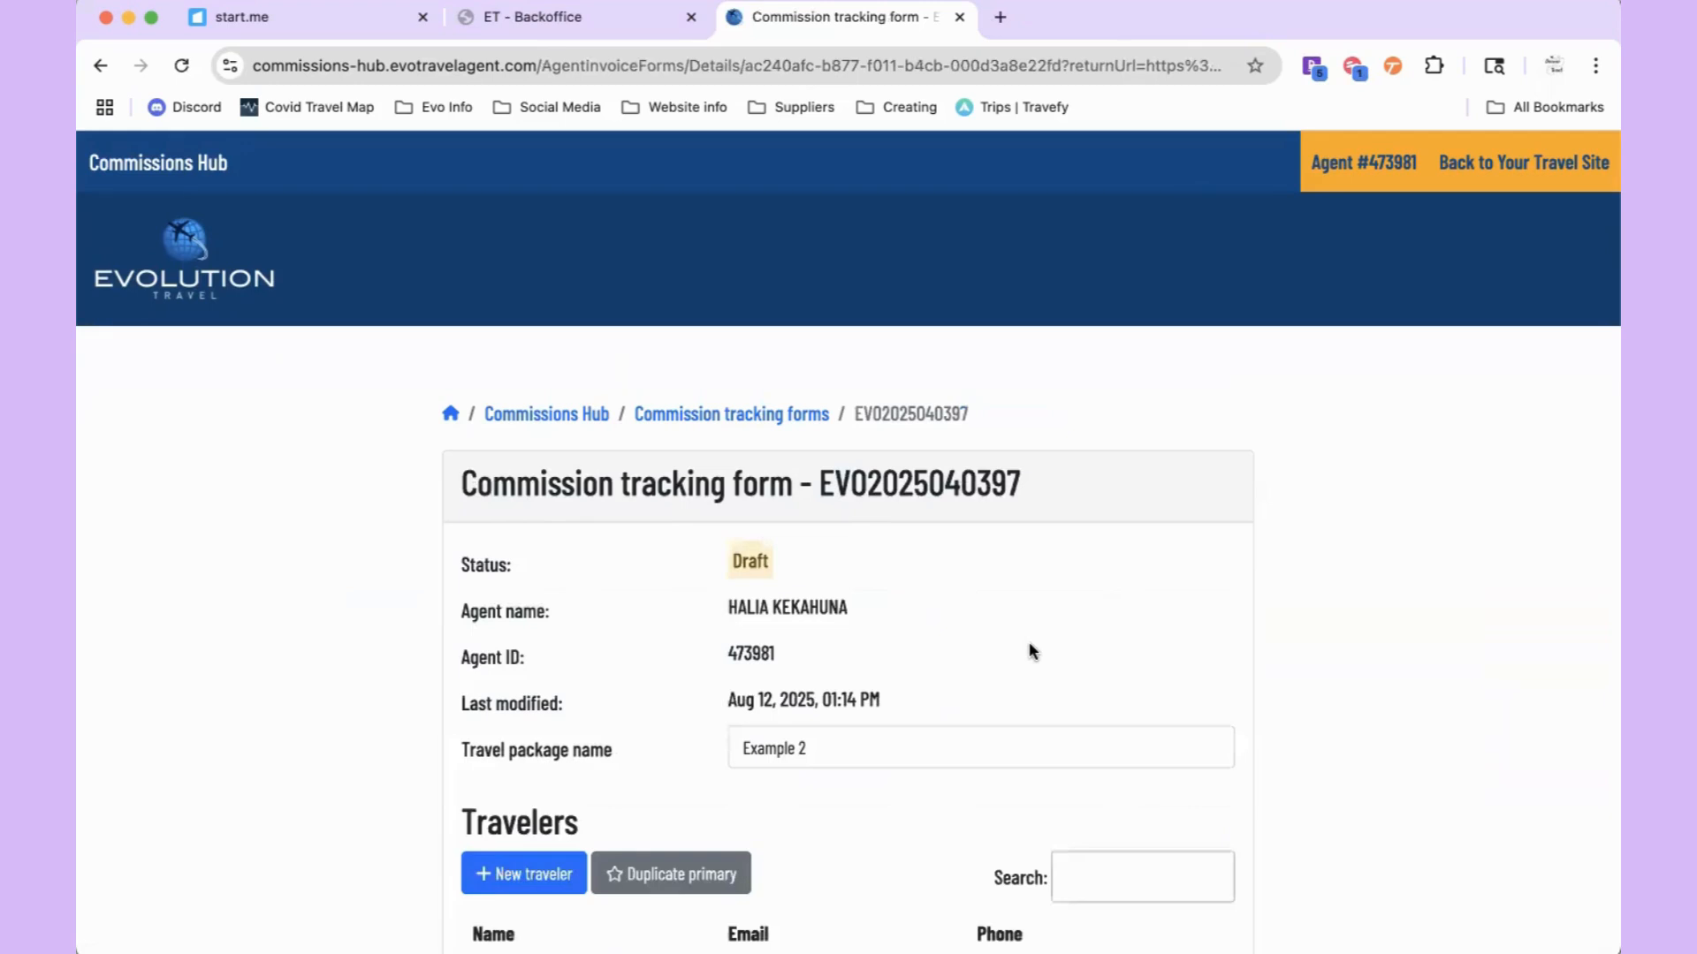
scroll(1033, 652, down, 5)
scroll(1029, 647, down, 4)
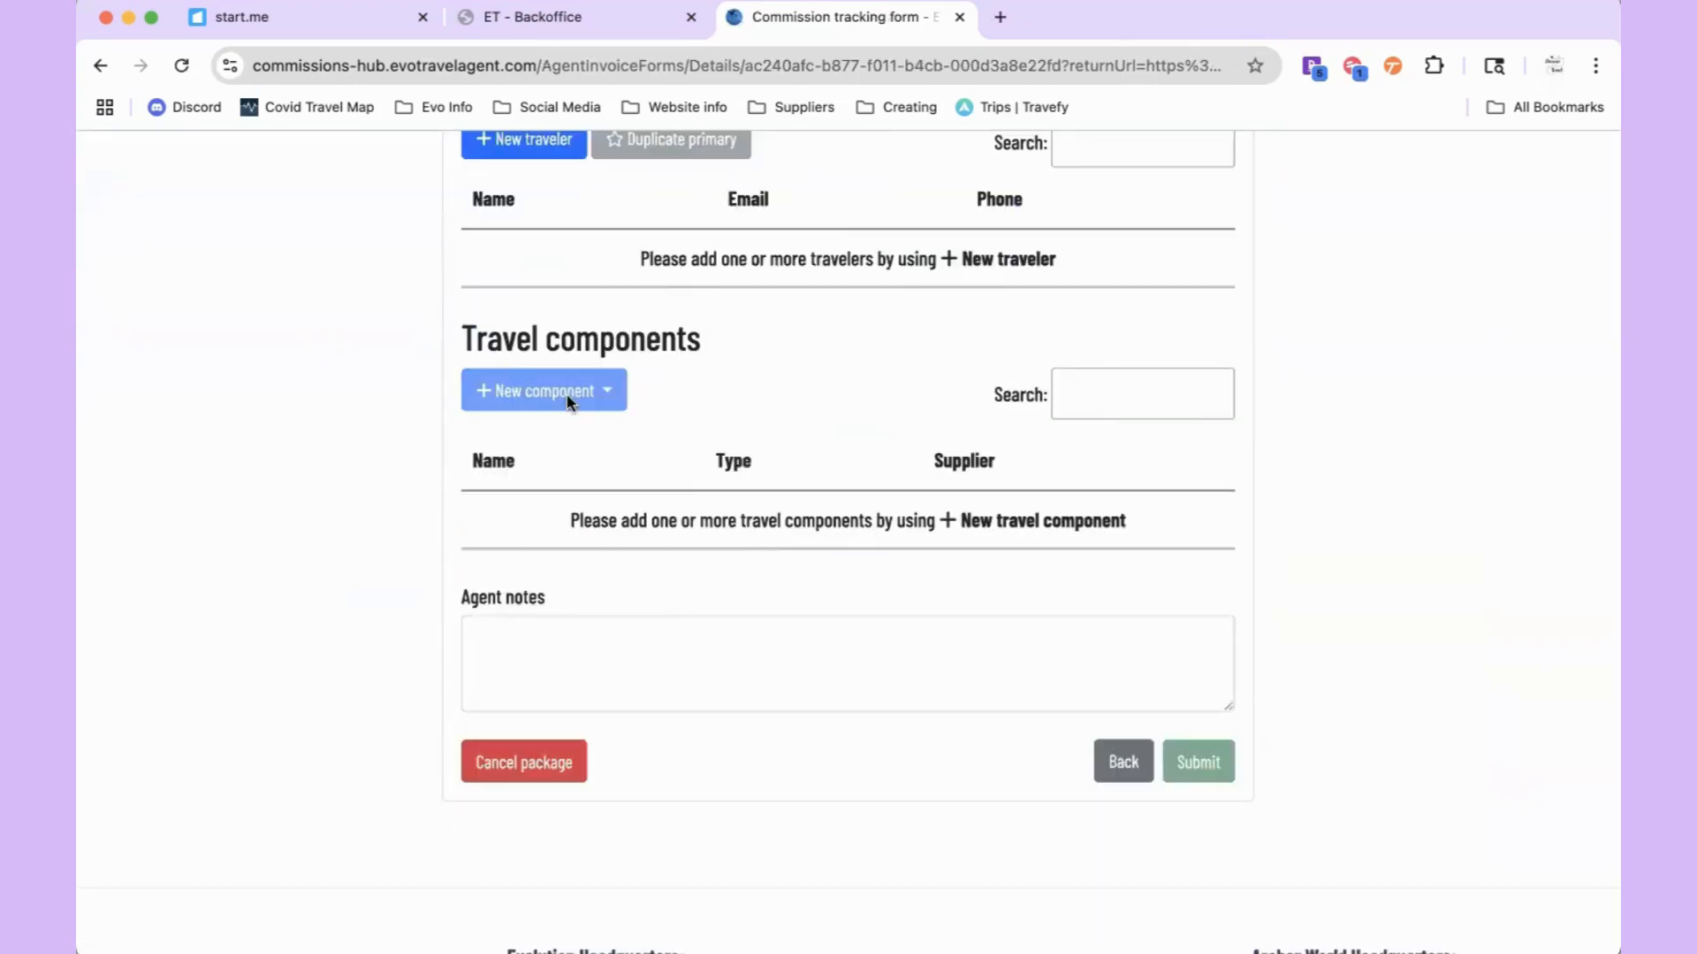
scroll(570, 402, up, 1)
scroll(570, 403, up, 1)
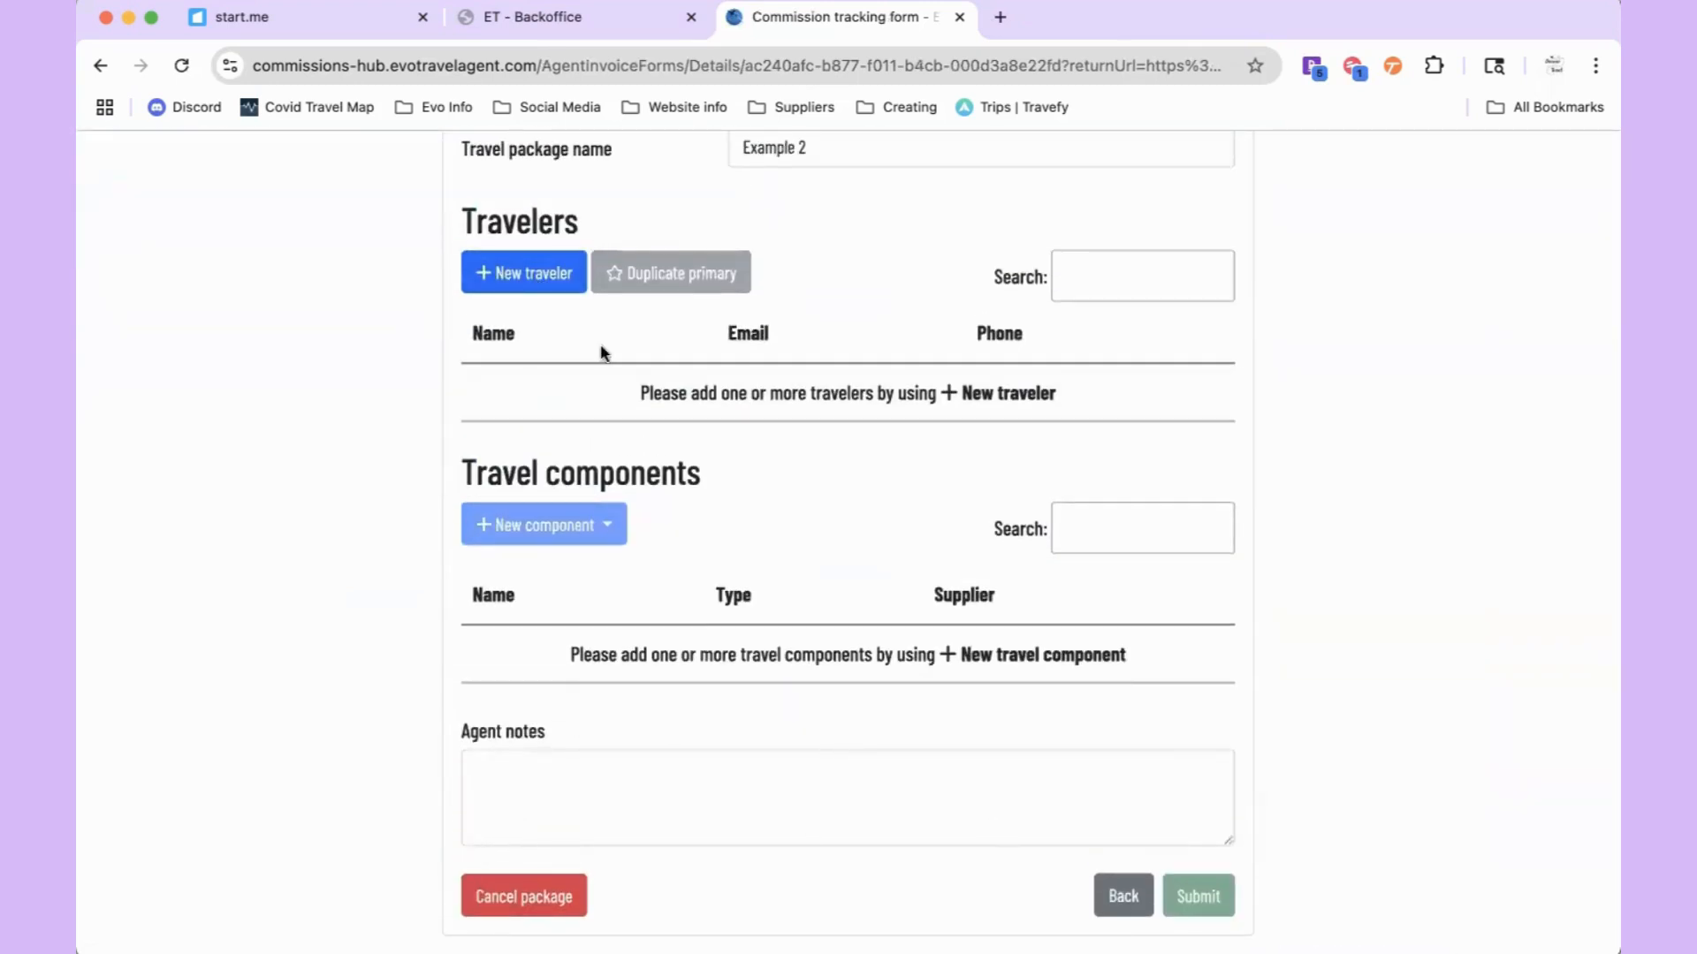
Step: Try the Travelers search with a sample name, clear it, and open the New Traveler form
click(520, 281)
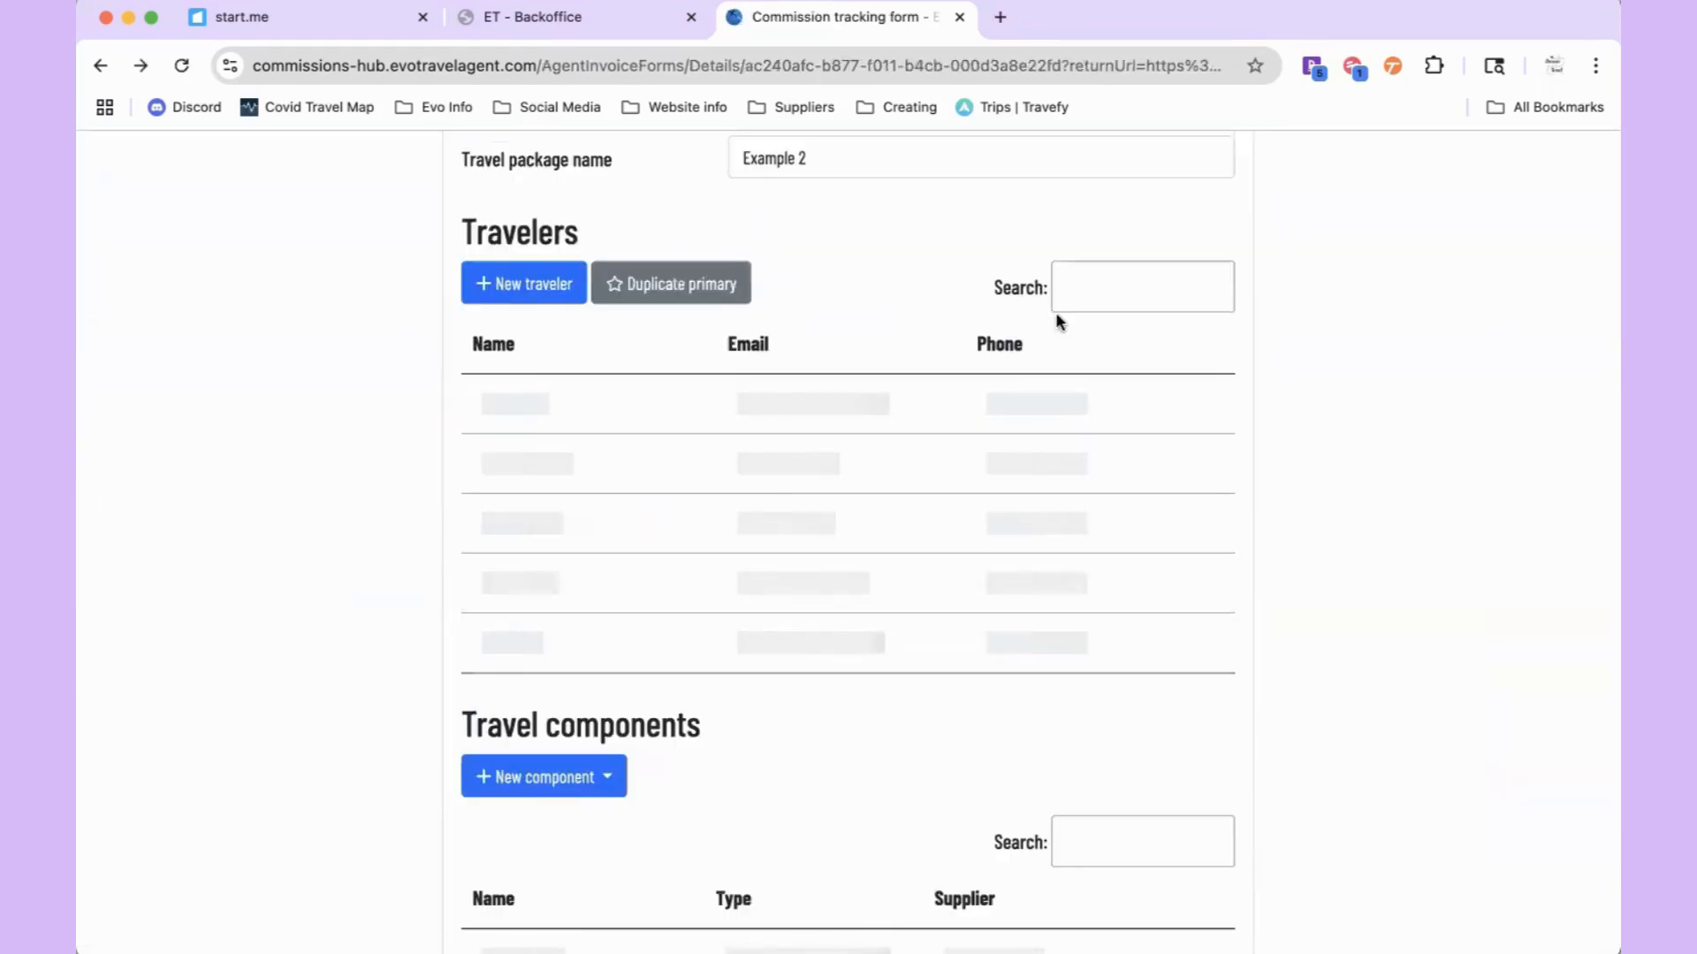
click(1065, 288)
text(Joh)
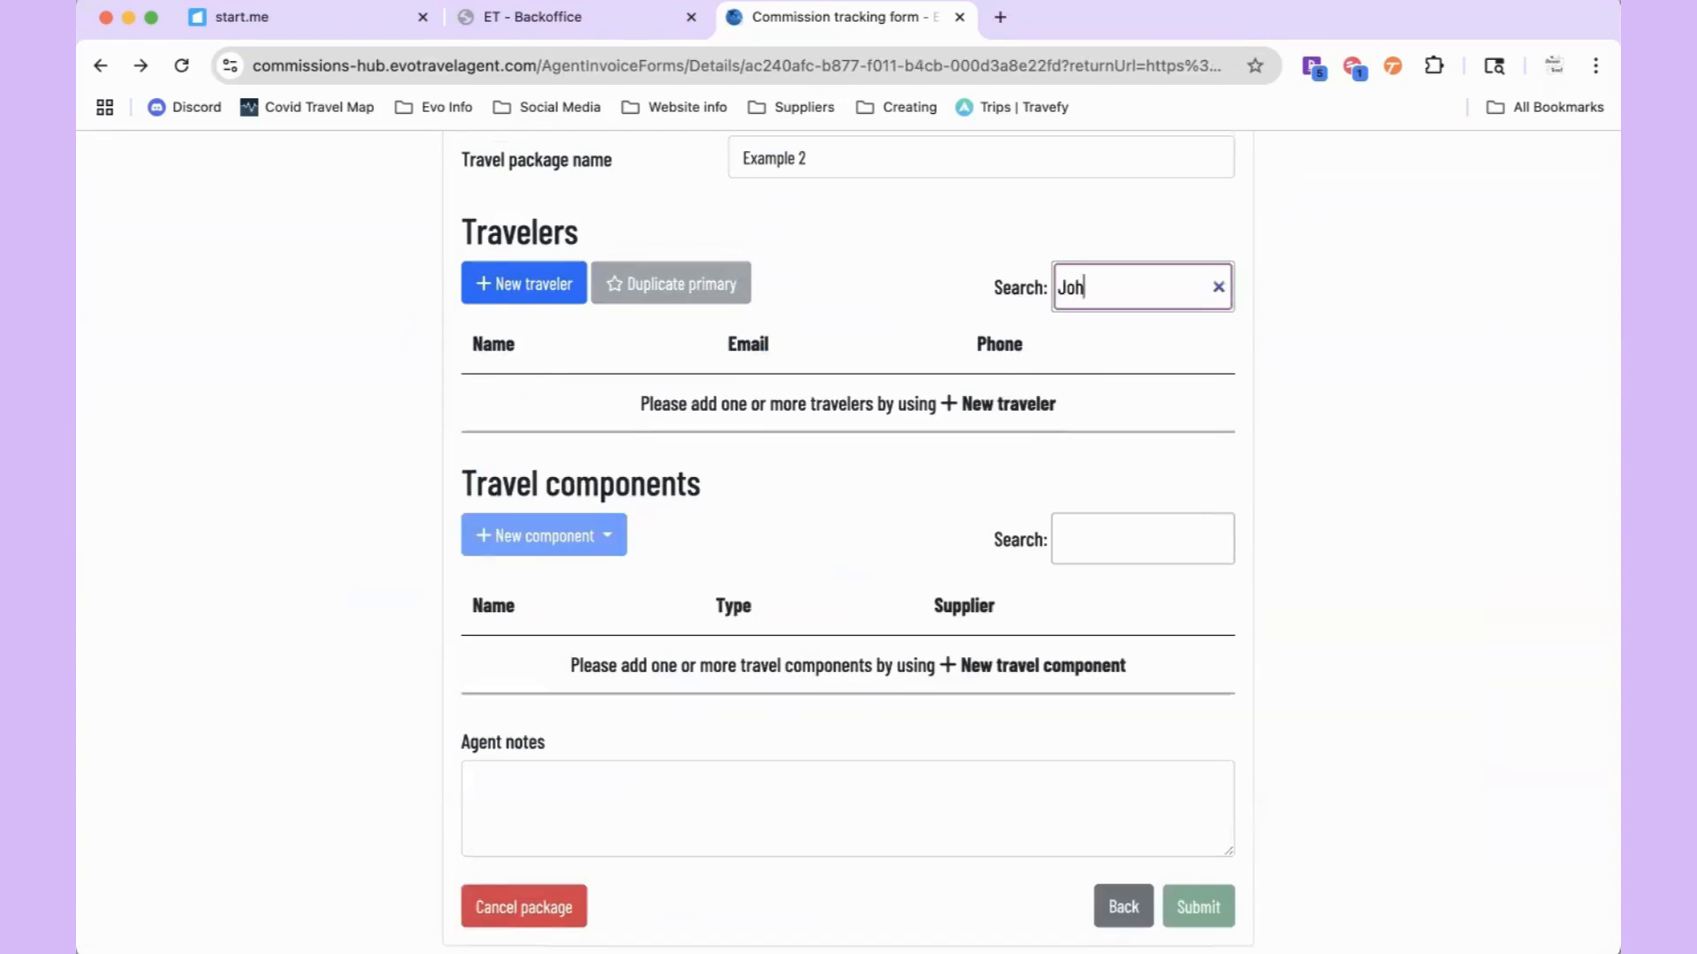
text(n Doe)
drag(1124, 288, 1057, 288)
key(BackSpace)
click(539, 303)
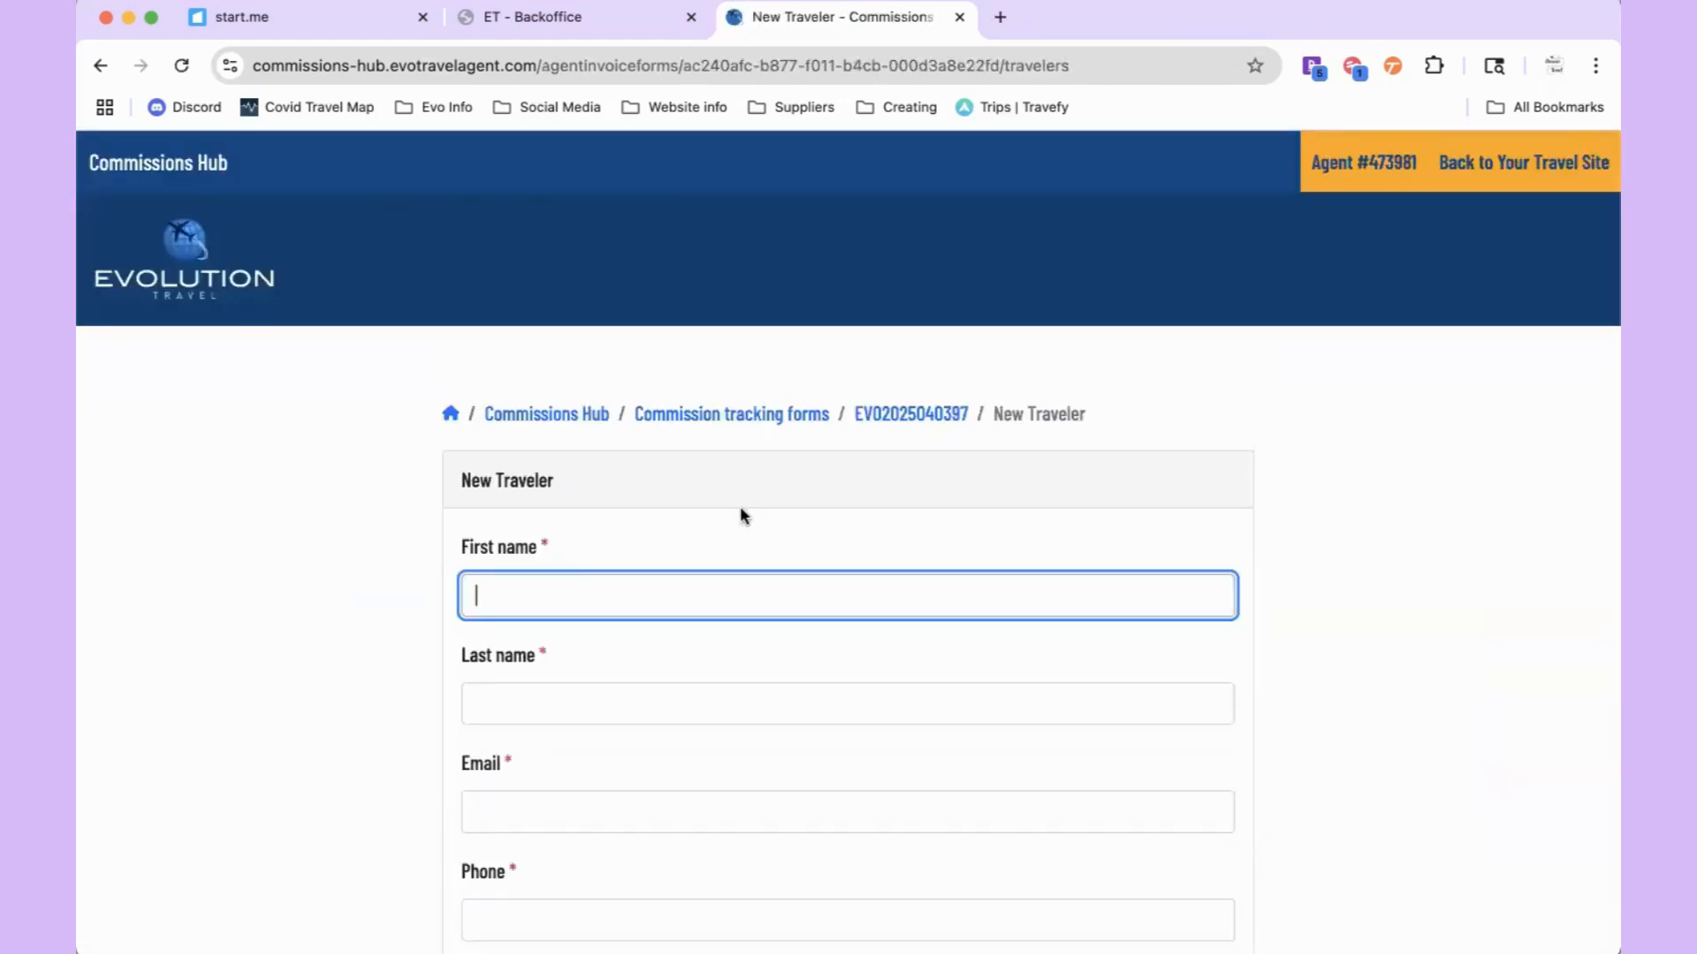
Step: Create a traveler with a sample first and last name, e-mail address and placeholder phone number
text(John)
click(654, 689)
text(Does)
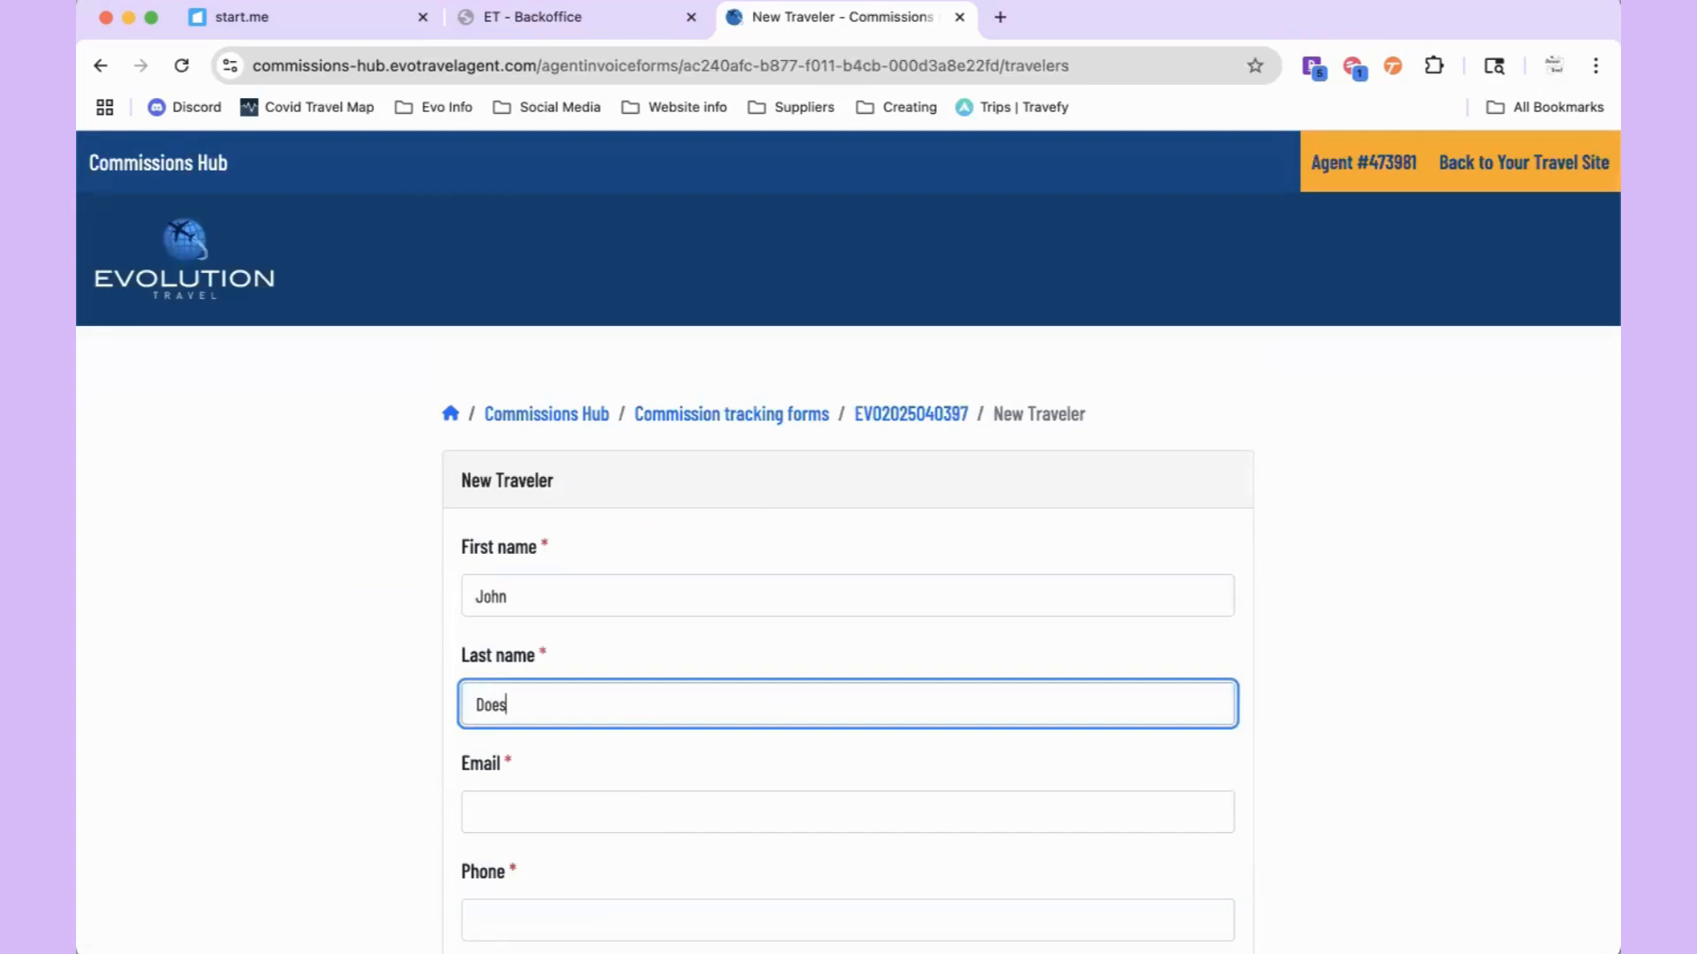
key(BackSpace)
scroll(607, 659, down, 3)
click(601, 615)
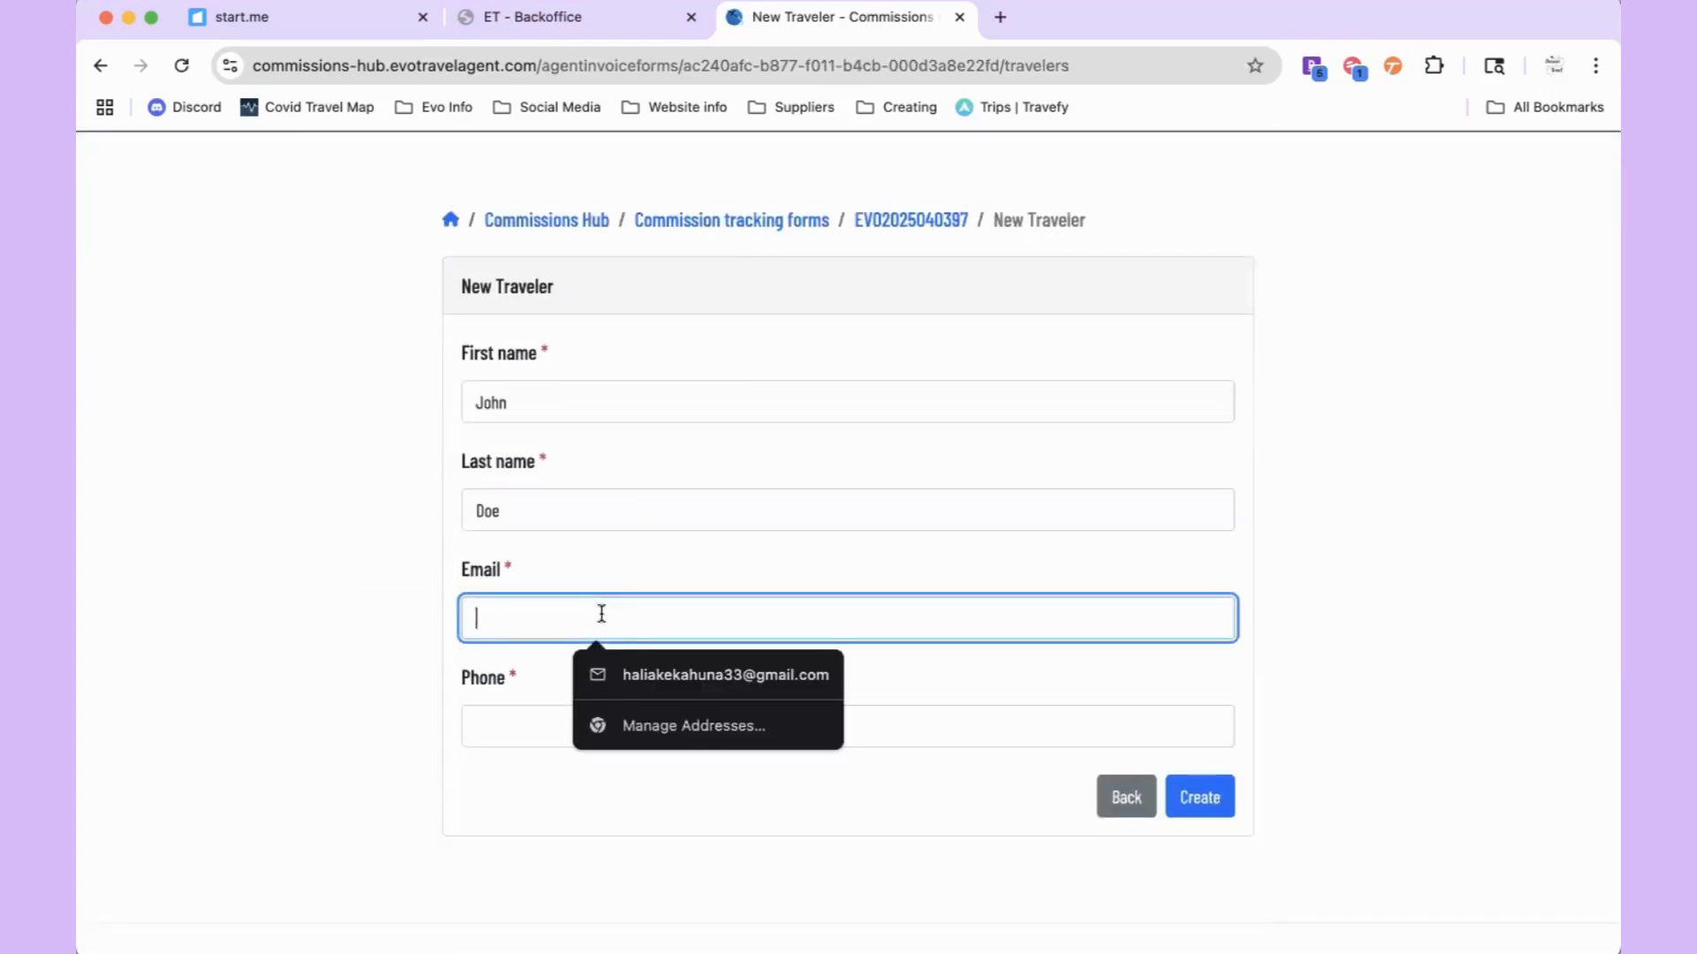
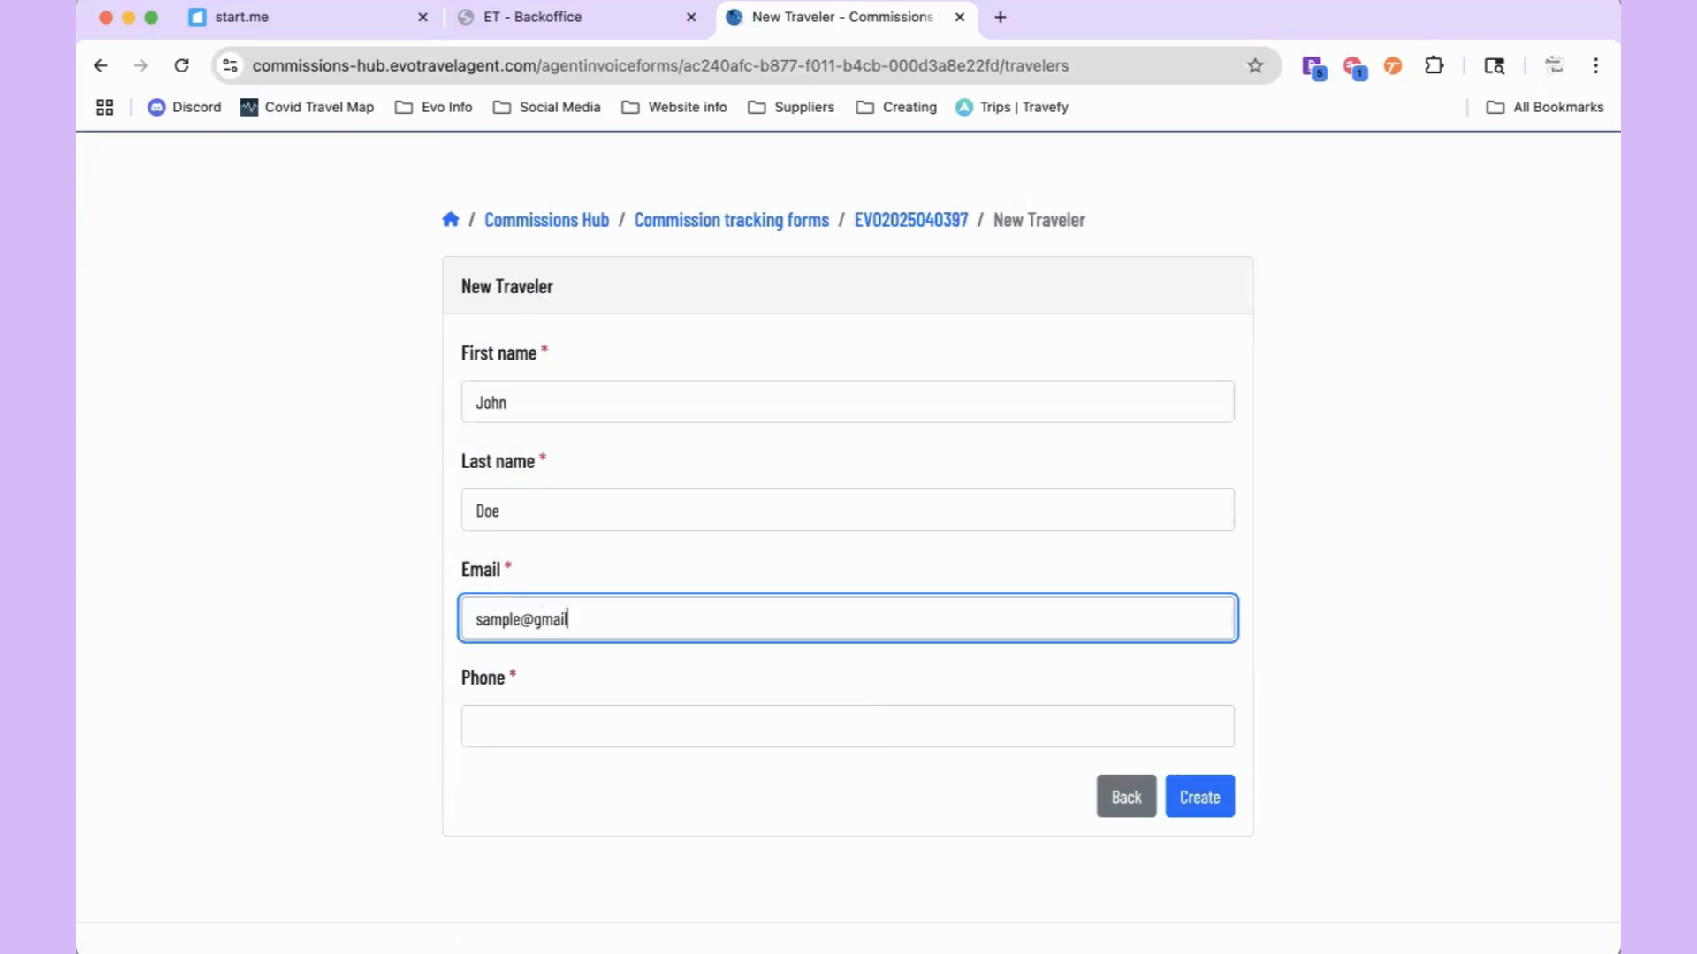
click(572, 724)
text(000)
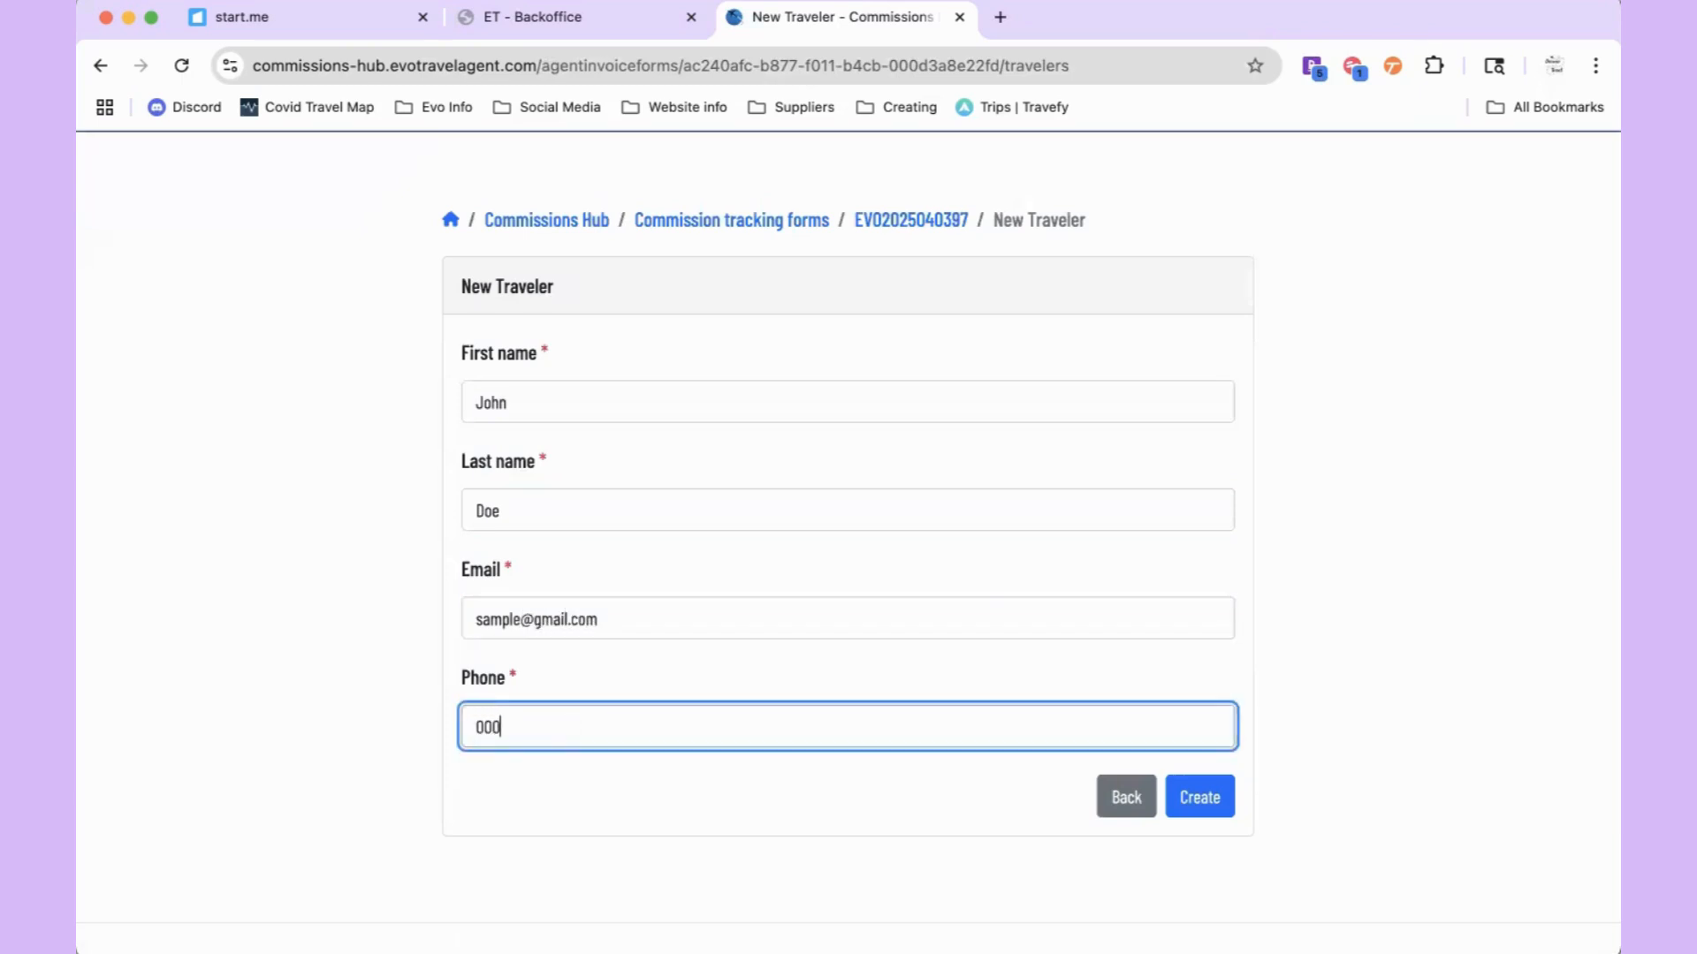
text(-000-0000)
click(1201, 811)
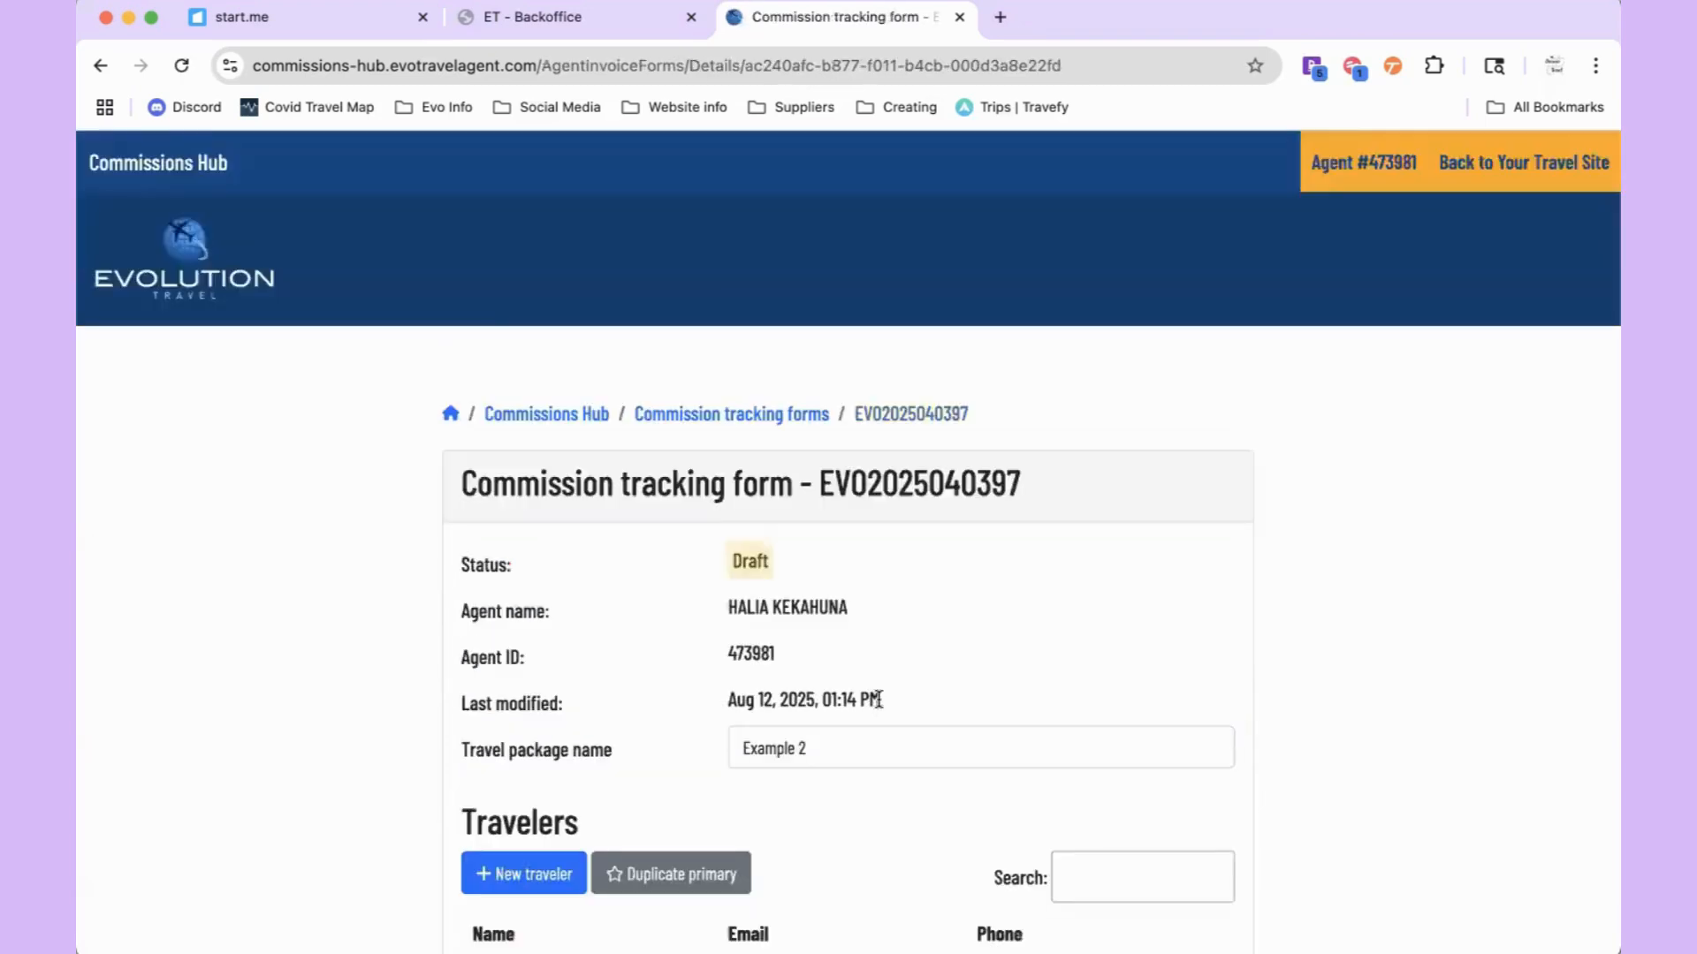
scroll(877, 699, down, 10)
click(530, 526)
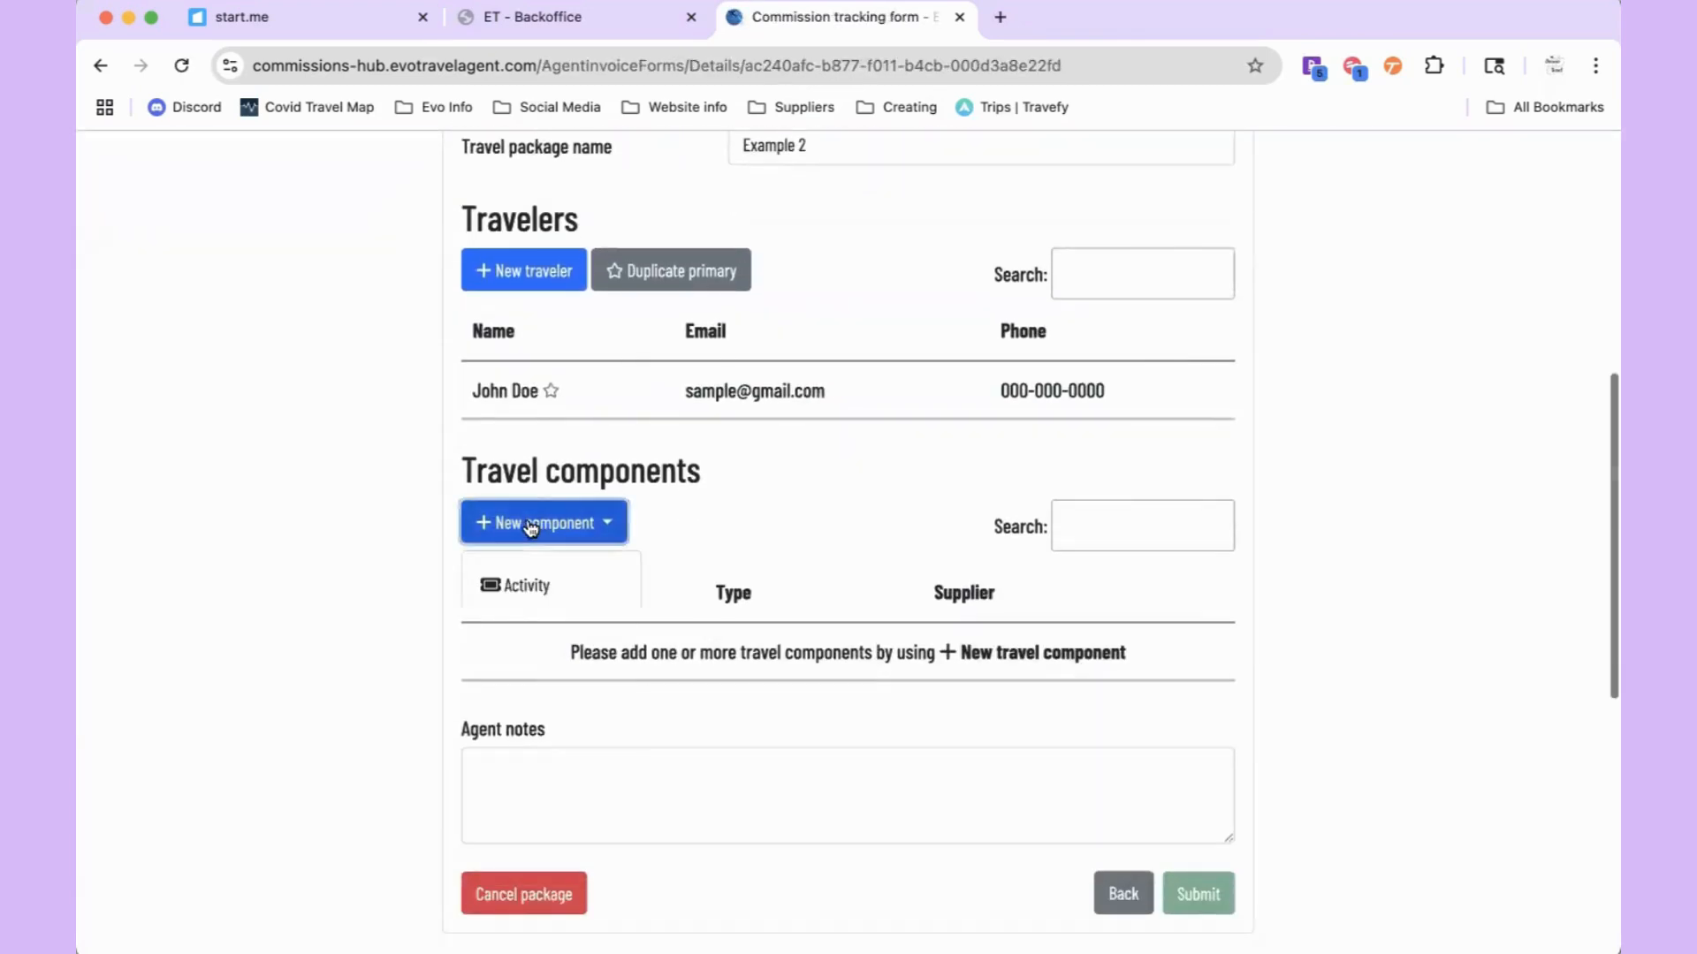
scroll(548, 652, down, 3)
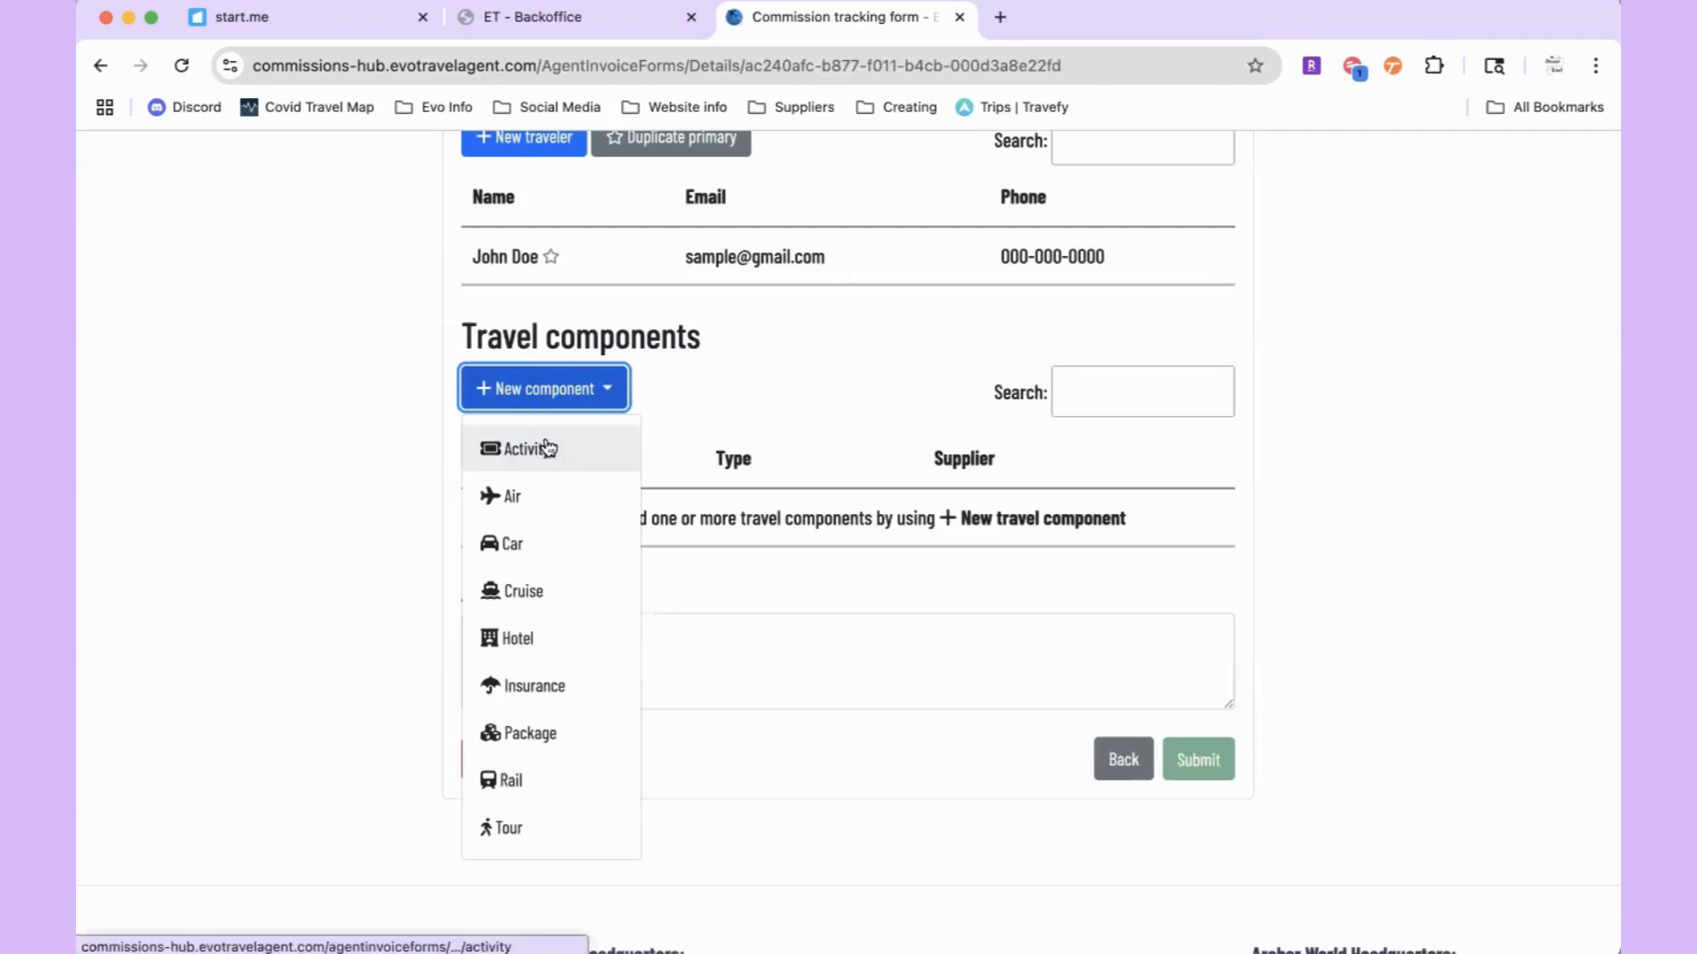
click(818, 446)
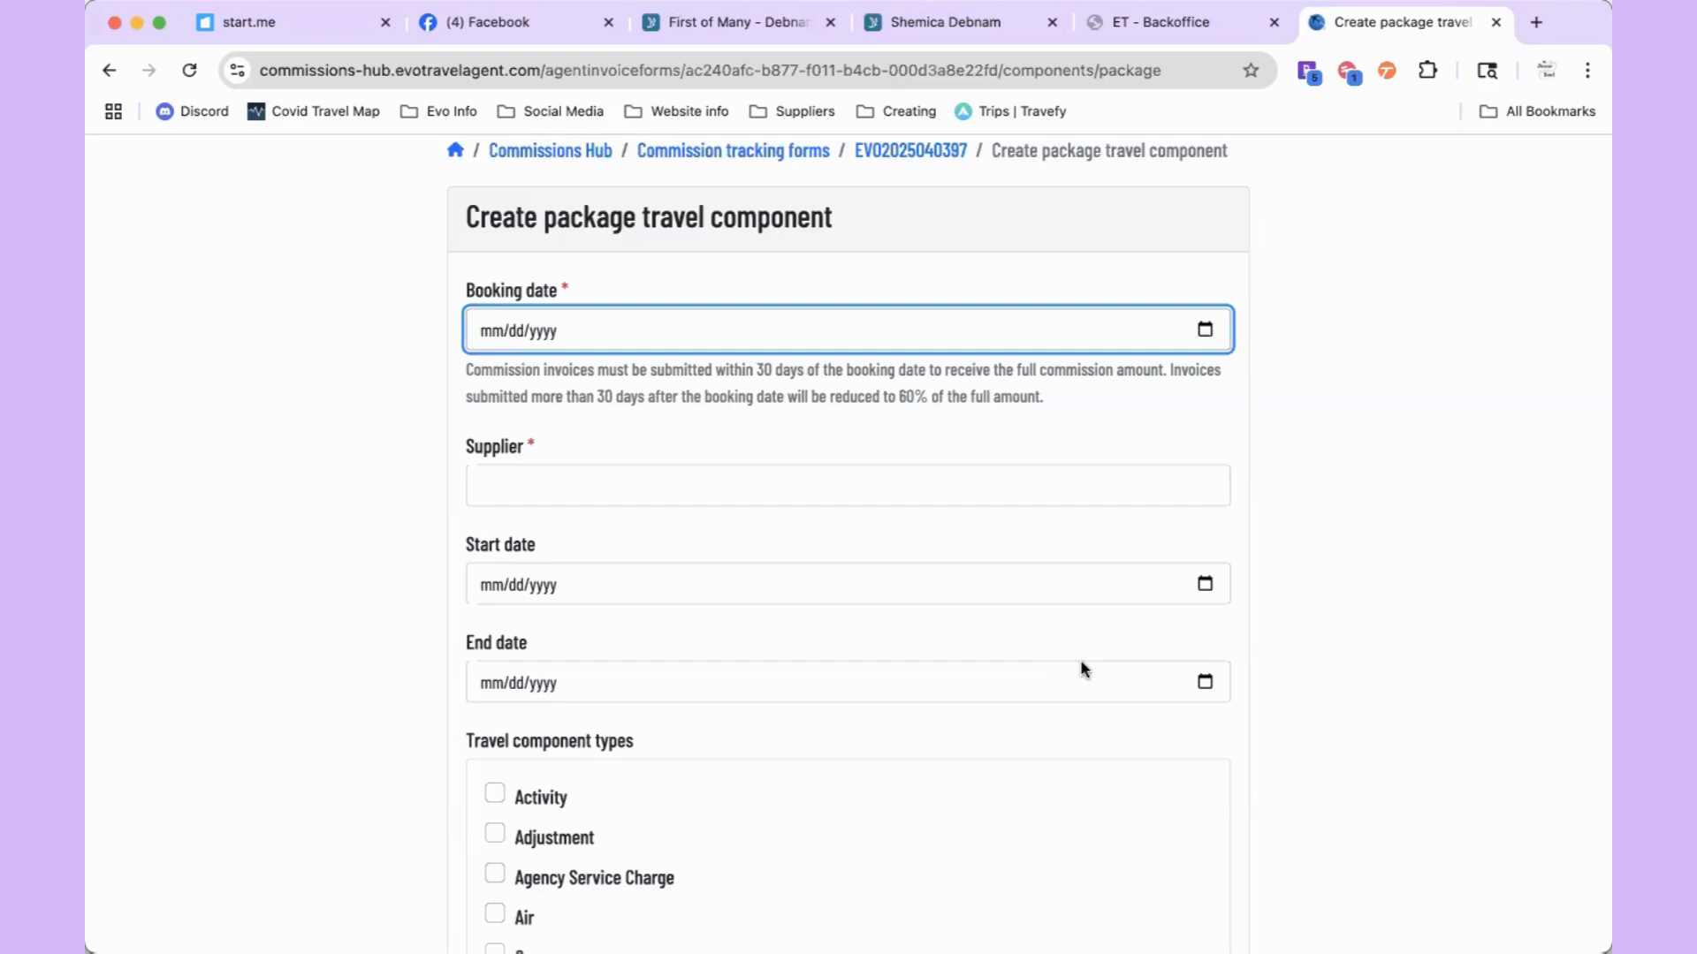
Step: Set the booking date to 07/23/2025 and choose FunJet Vacations as the supplier
click(1203, 330)
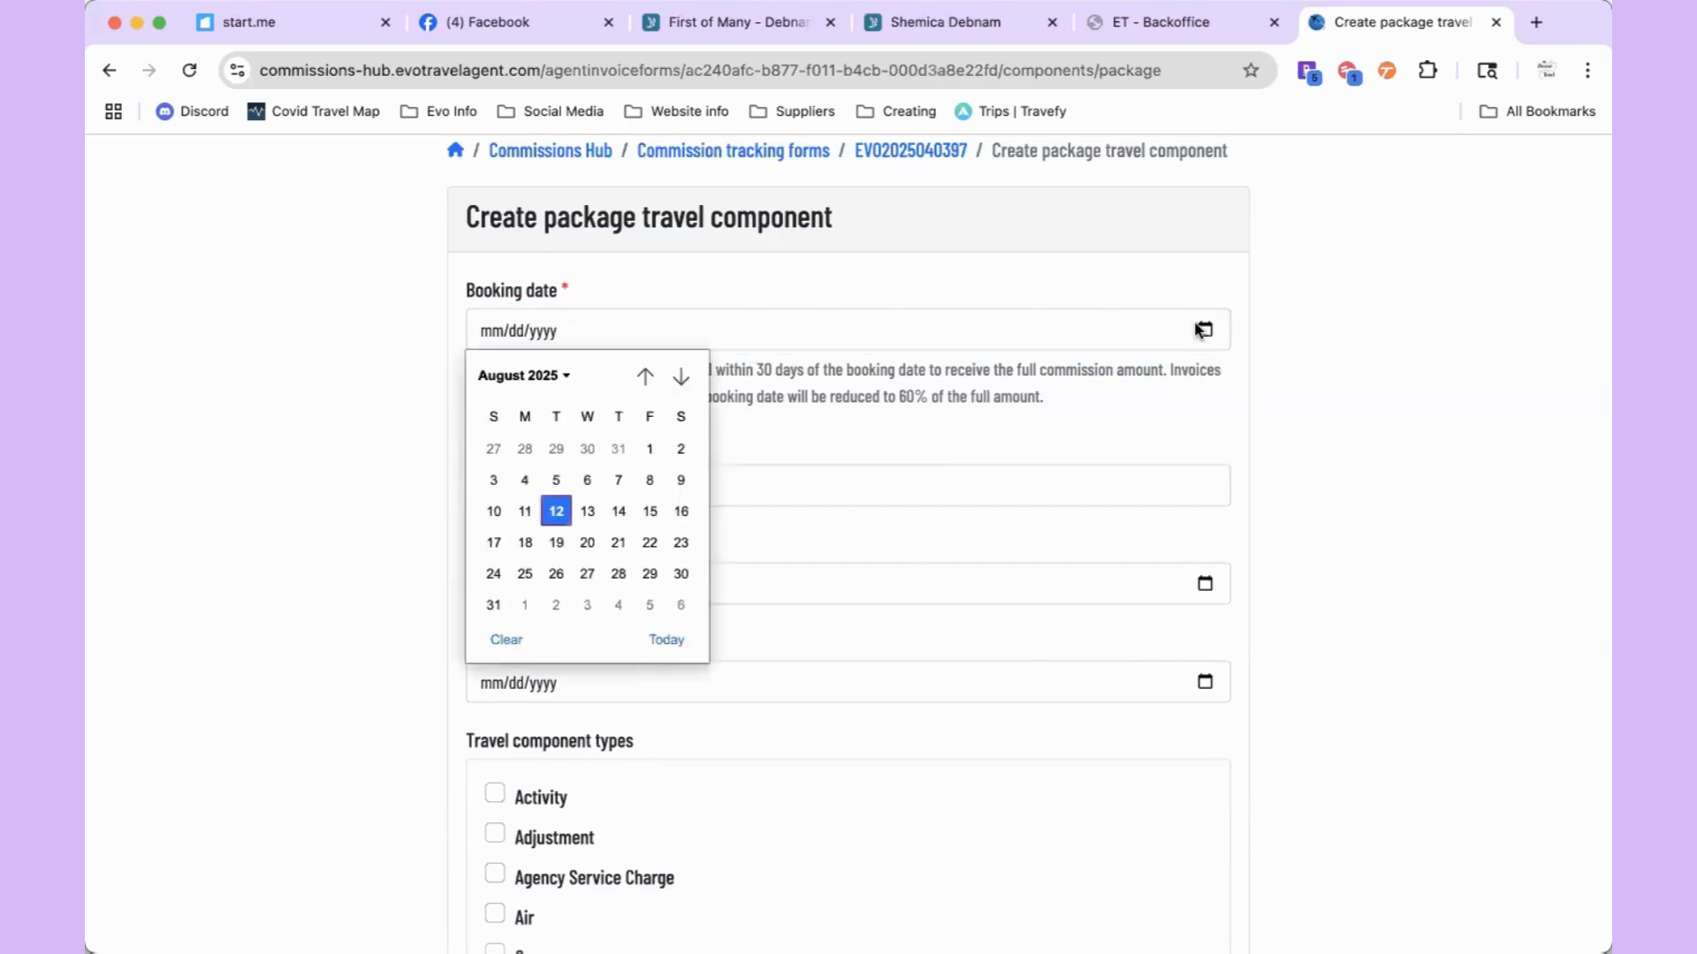
click(645, 376)
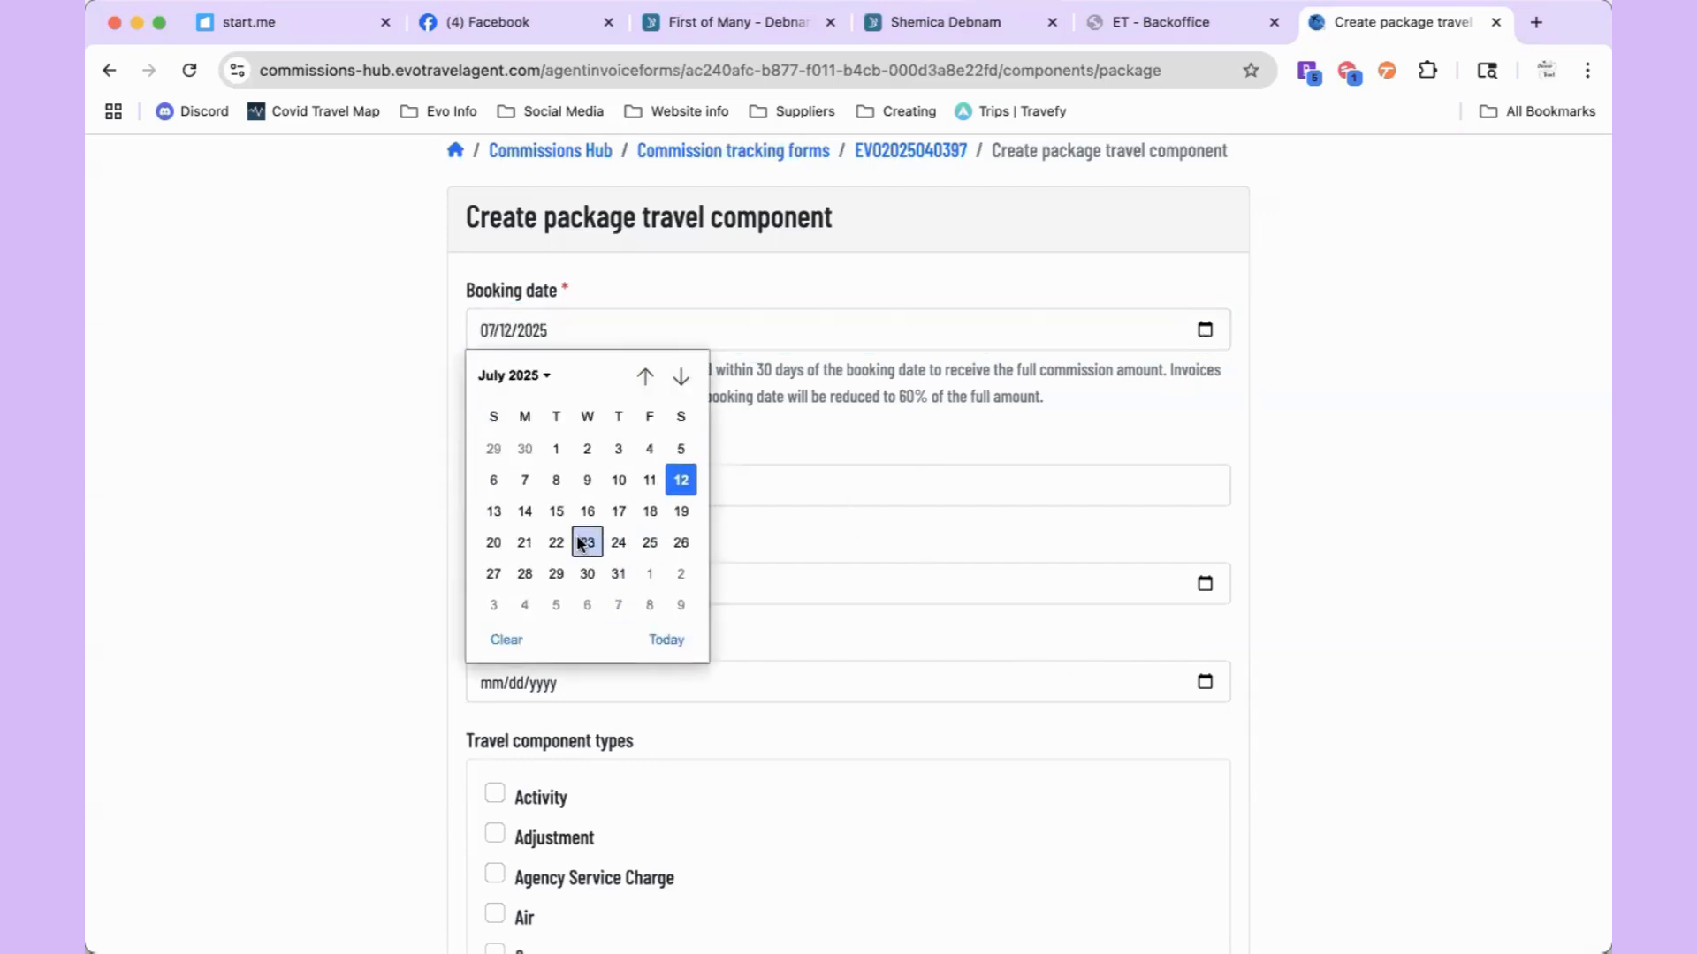
click(587, 542)
click(545, 475)
text(Fu)
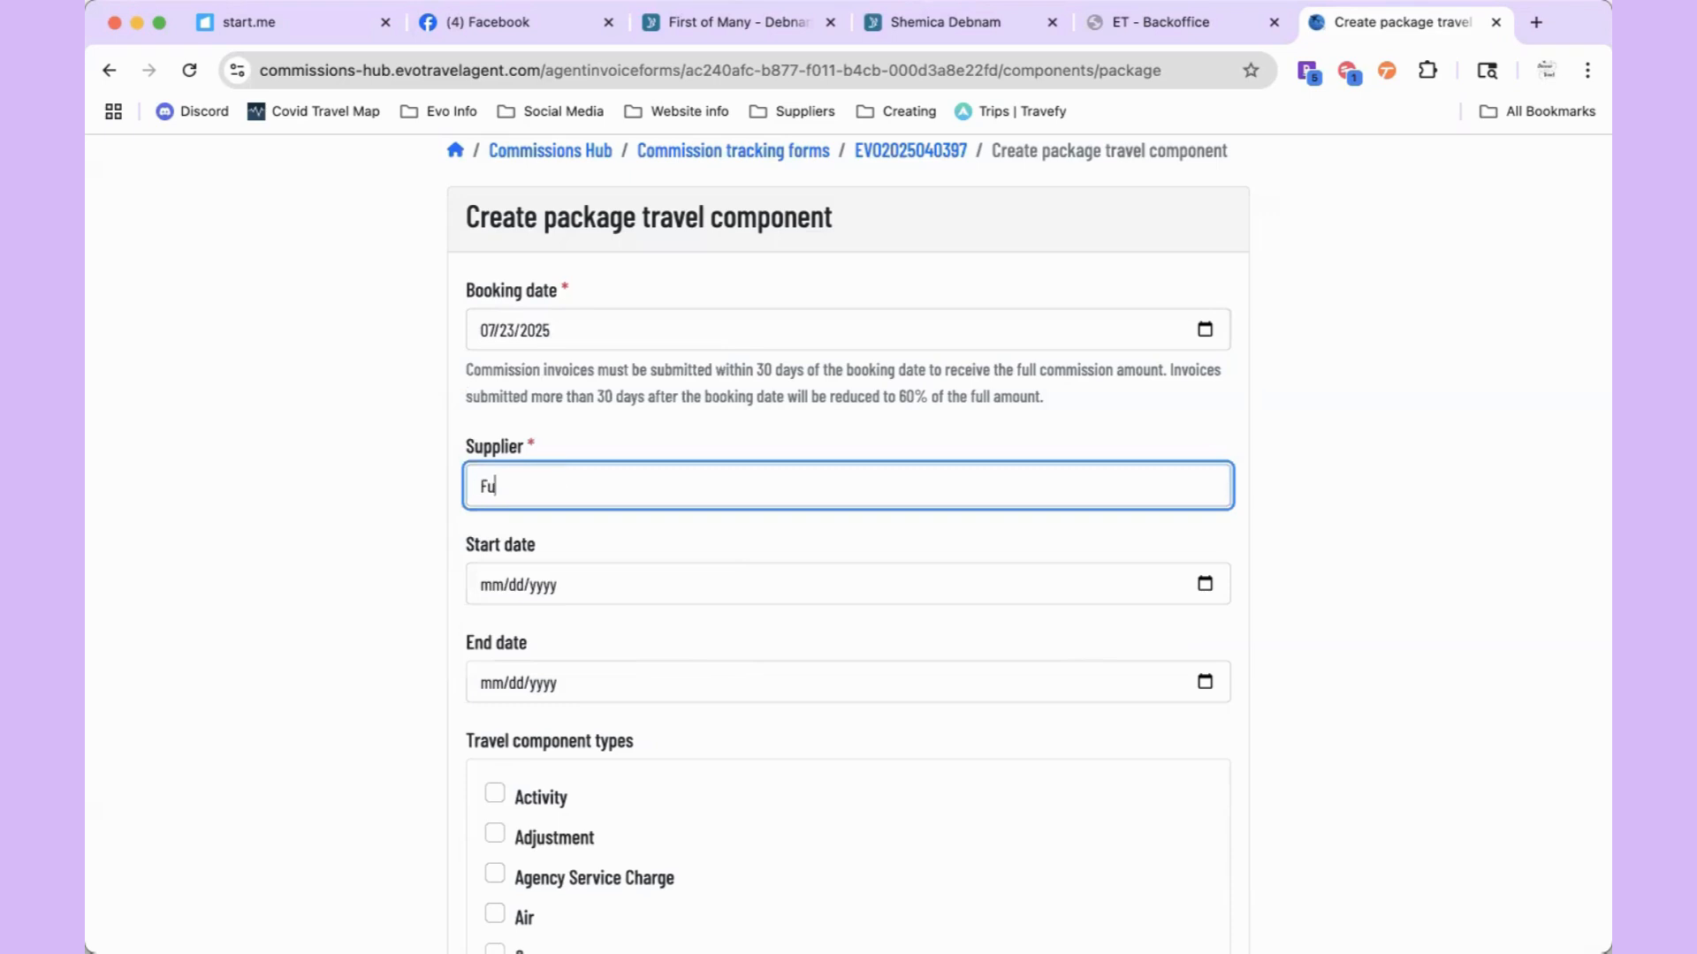
text(njet Vacat)
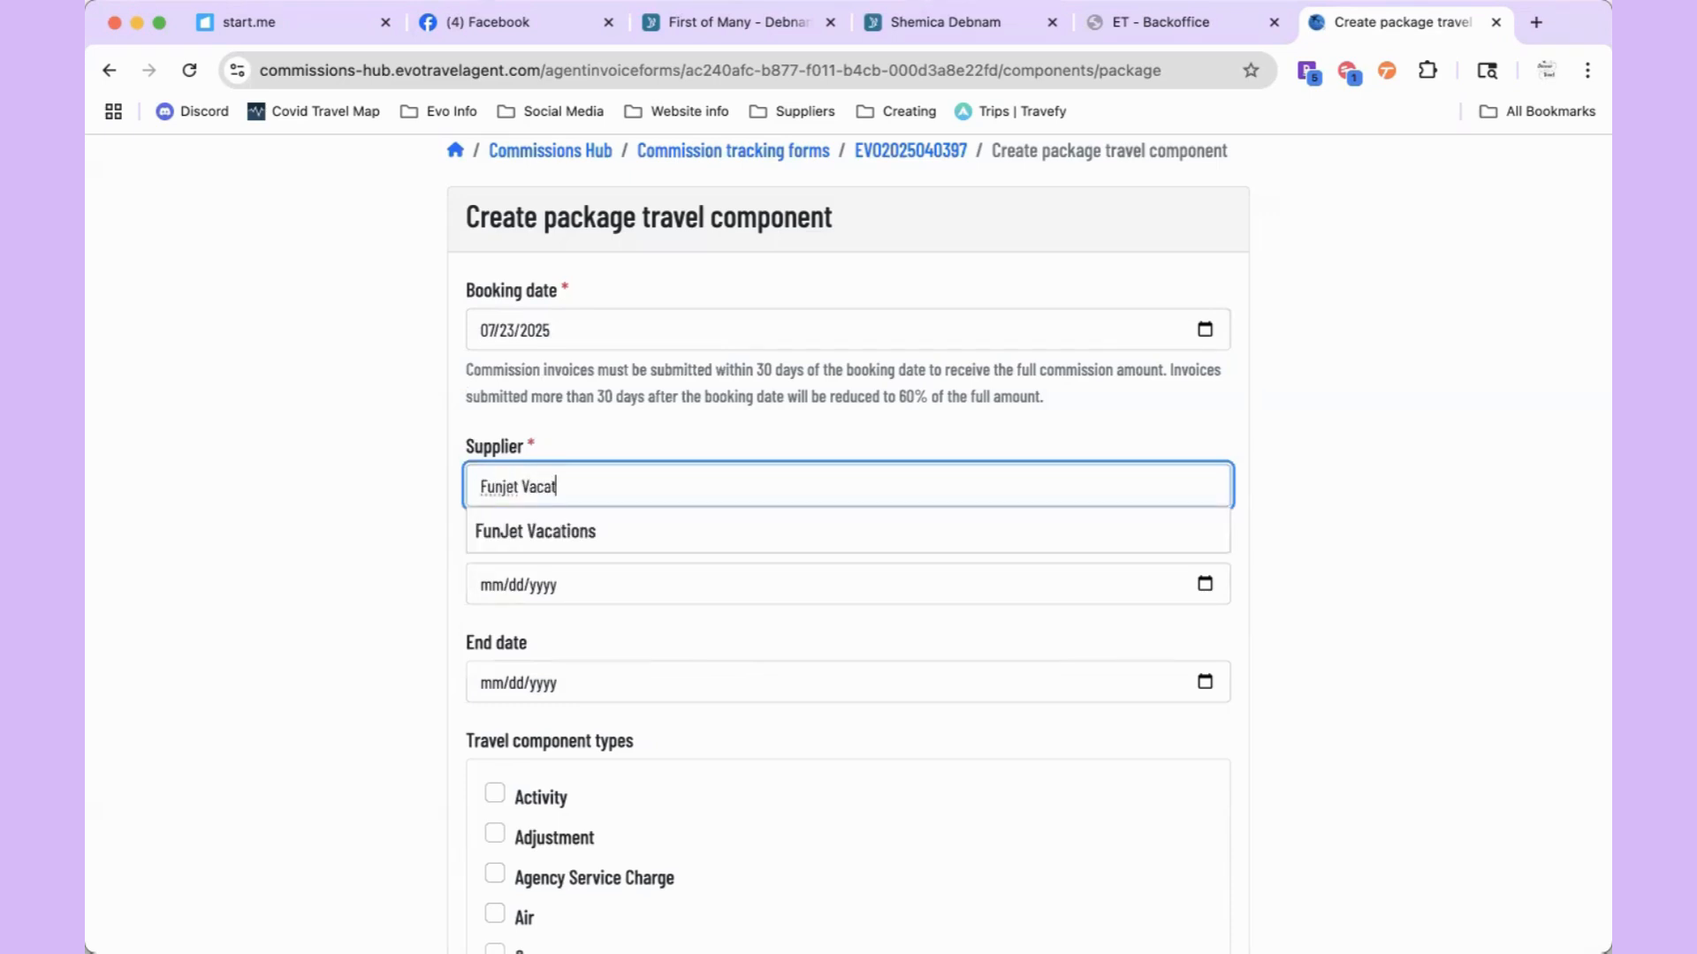
click(558, 533)
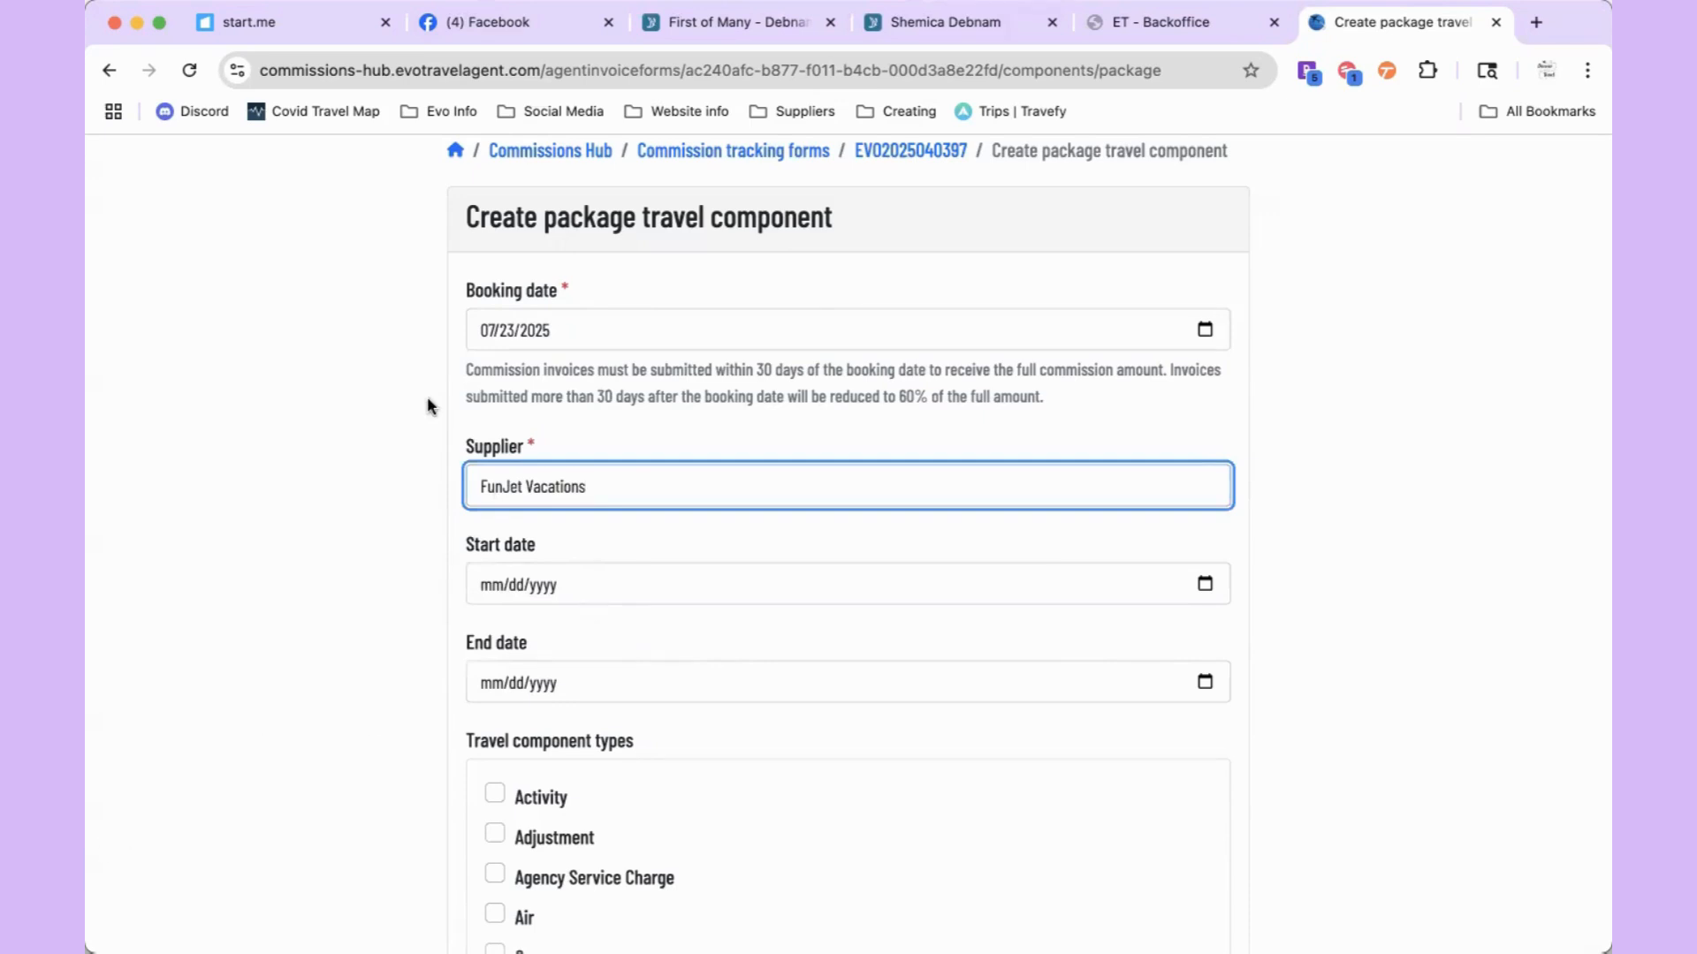
key(super+Tab)
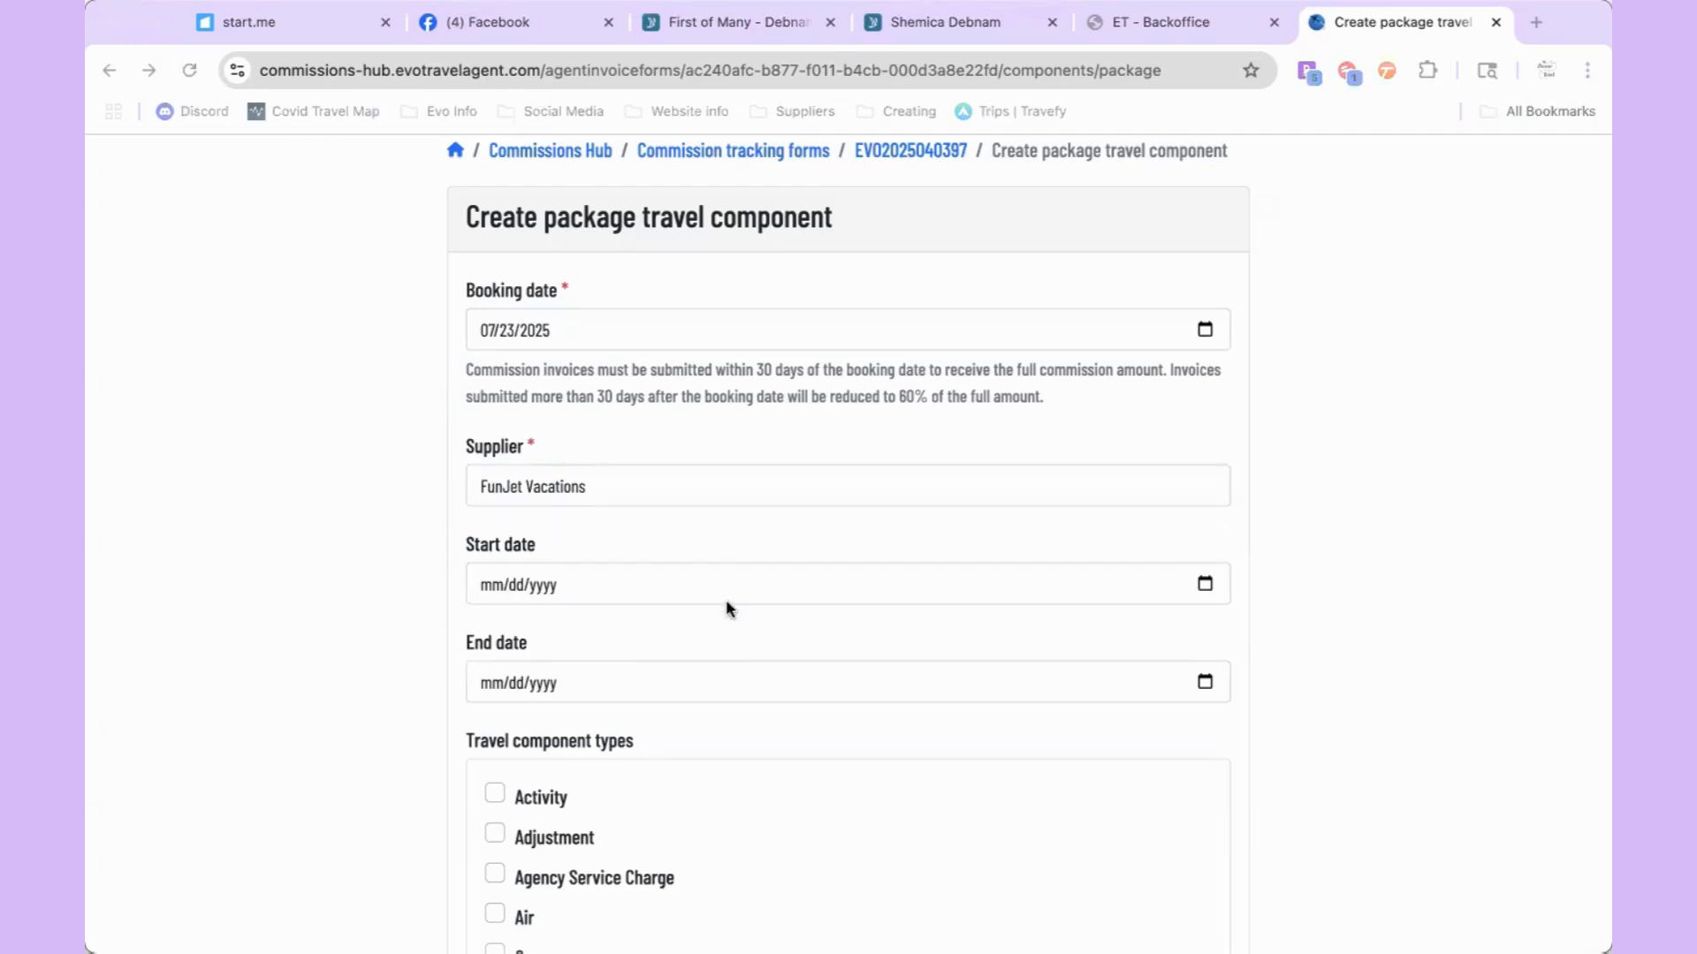
Step: Set the trip start date to 10/12/2025 and the end date to 10/17/2025
click(1209, 590)
click(1205, 587)
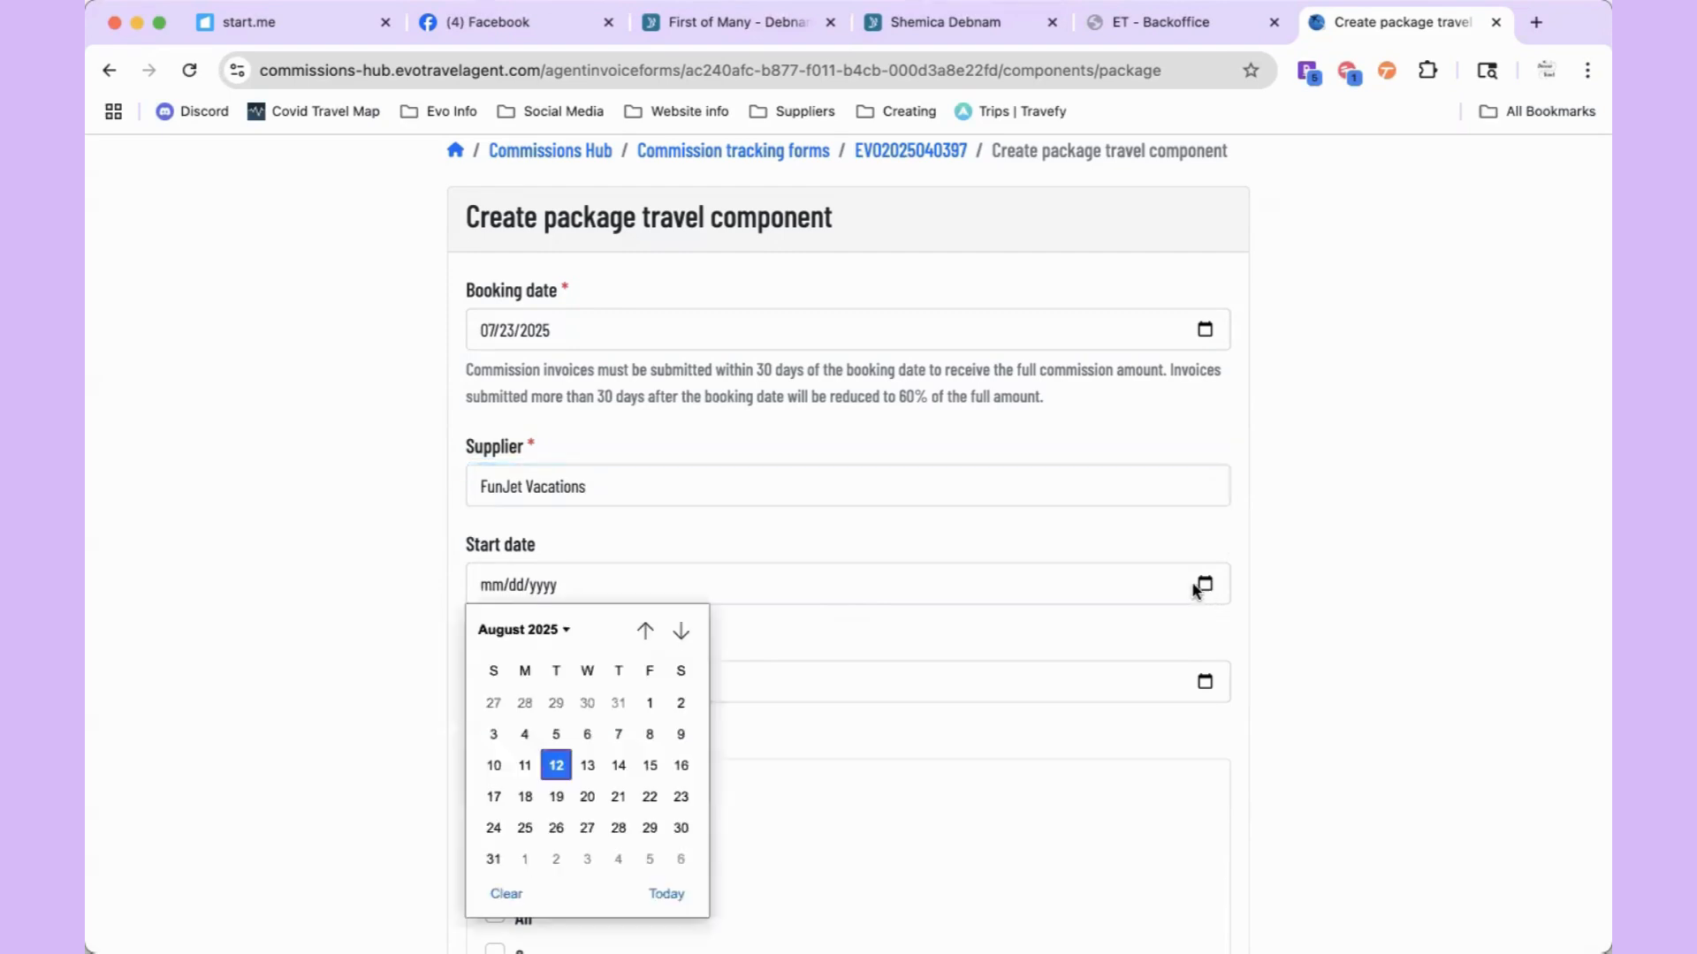
click(681, 630)
click(680, 630)
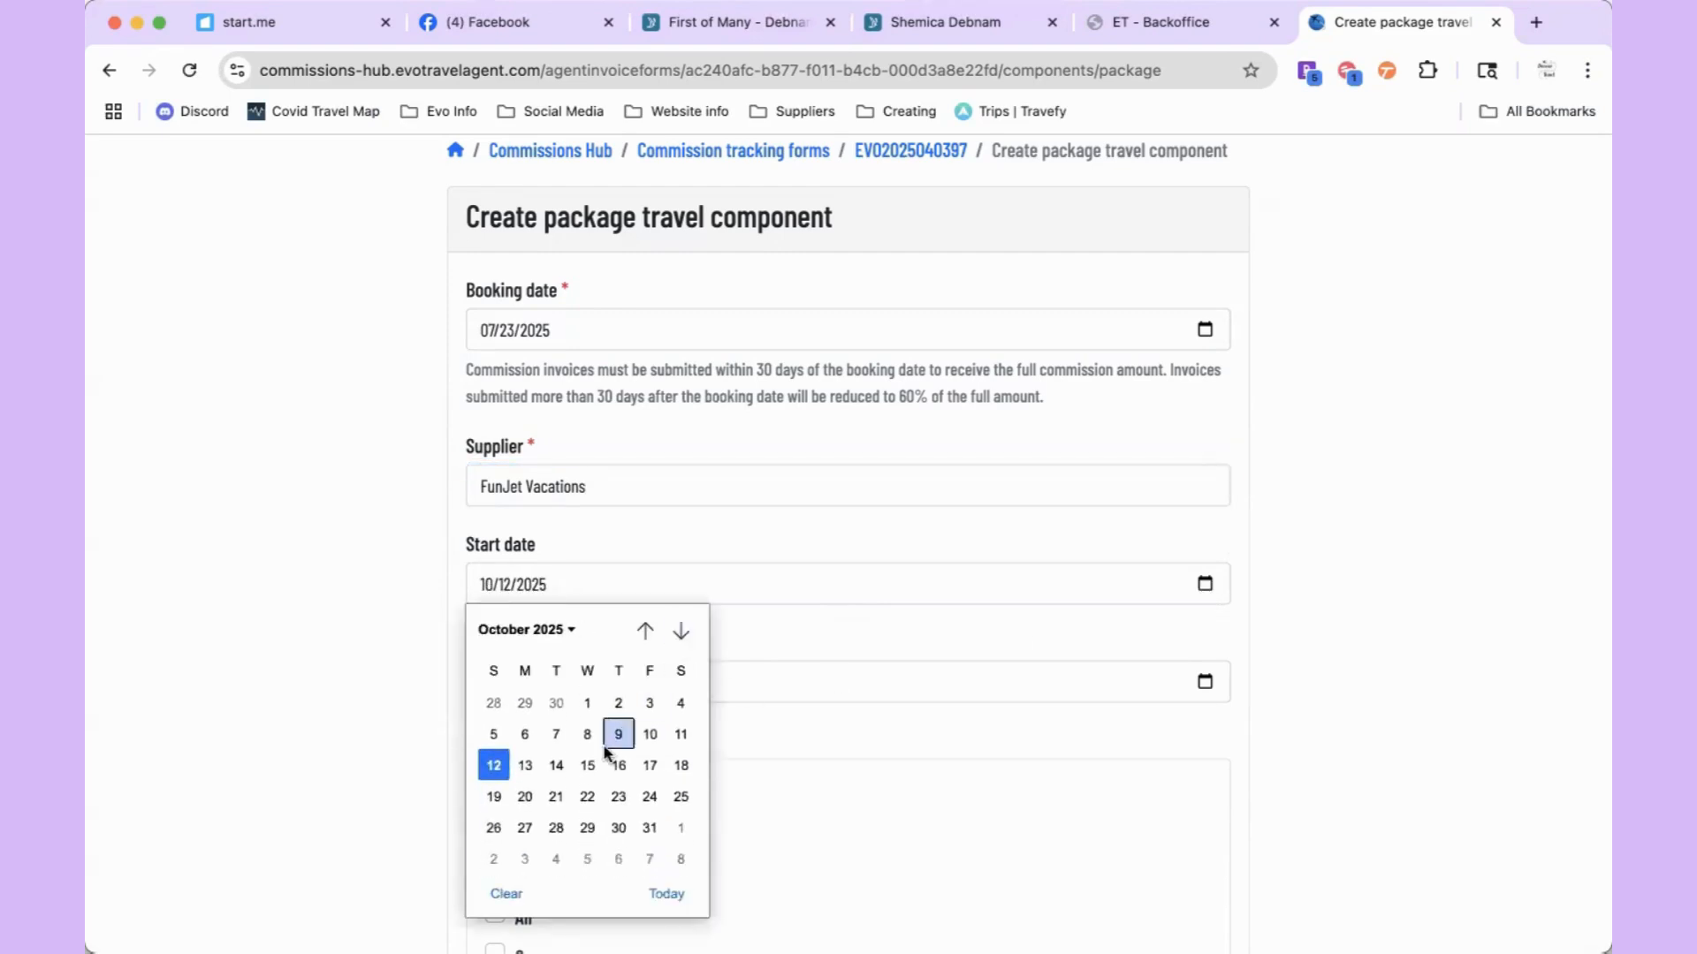
click(493, 765)
click(1207, 682)
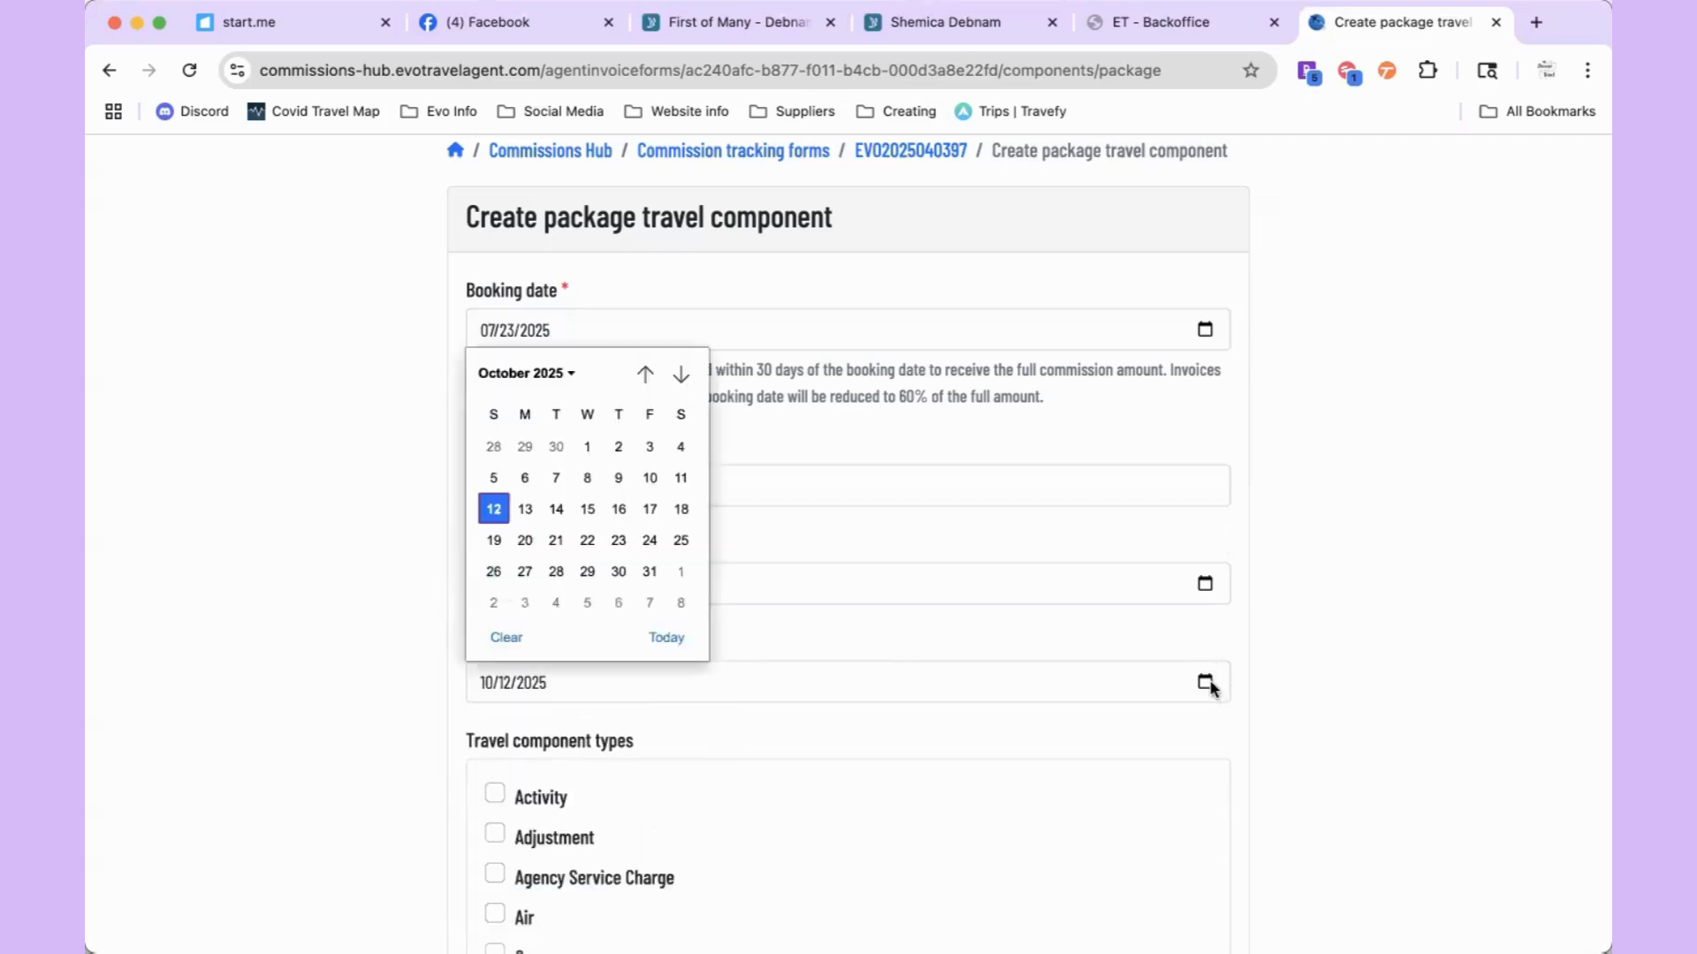
click(649, 509)
scroll(651, 512, down, 3)
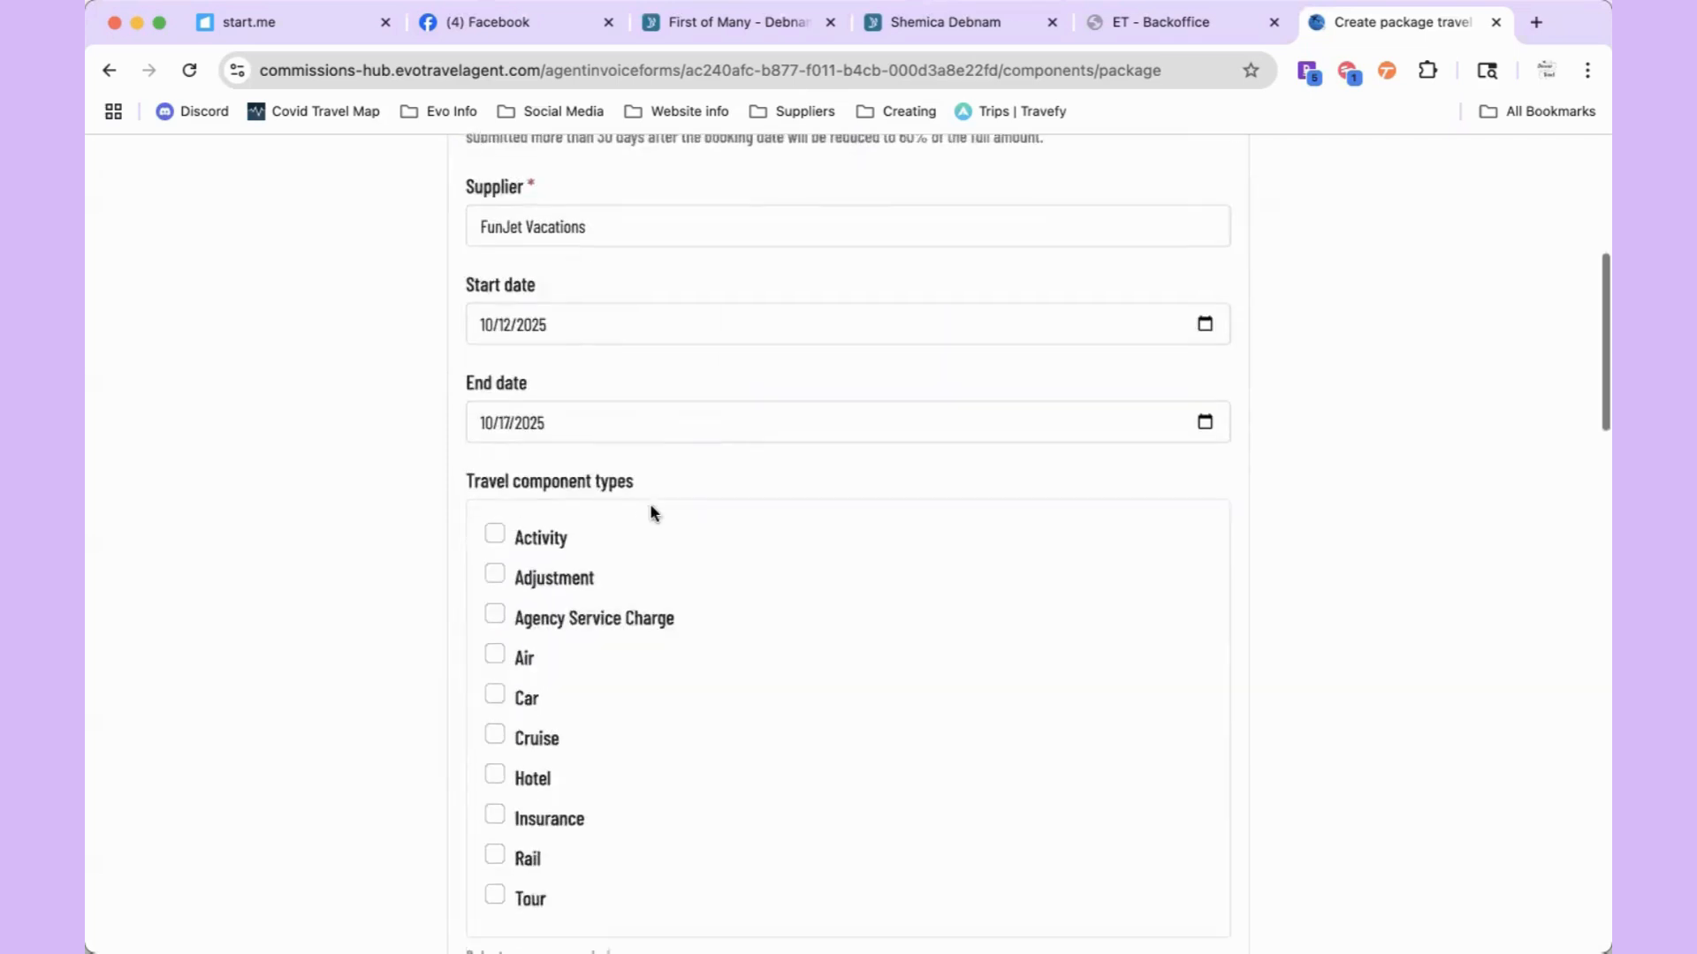
scroll(651, 512, down, 2)
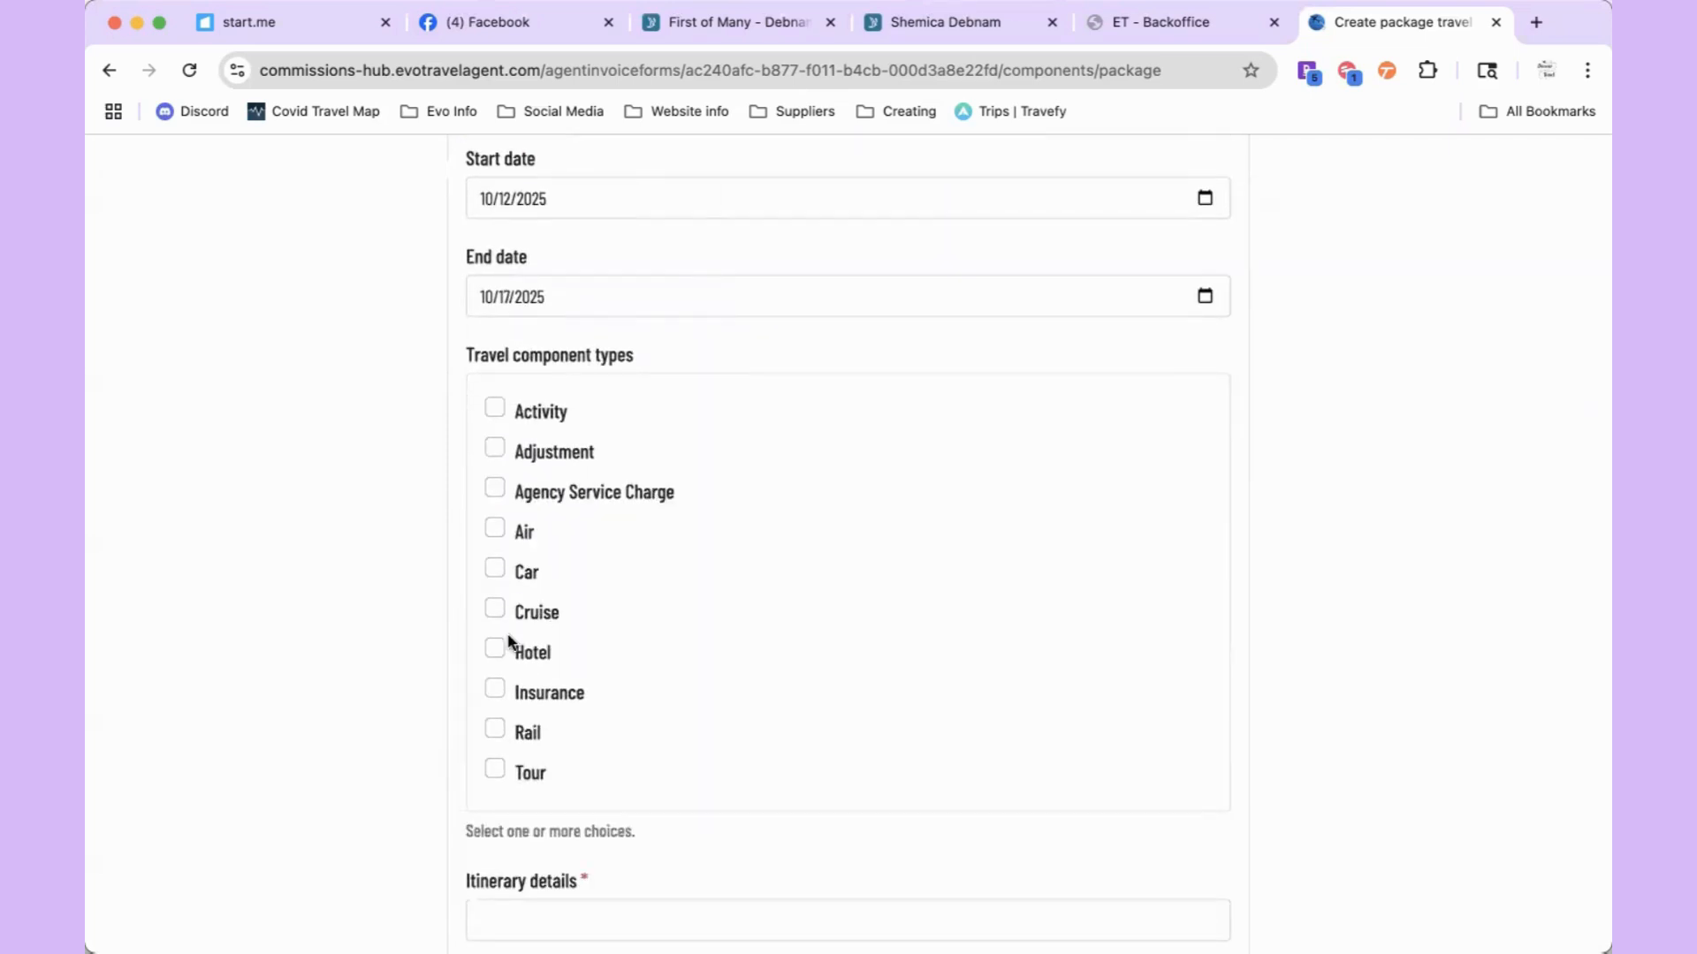
Step: Tick Air, Hotel and Car as the package's travel component types
click(494, 529)
click(495, 645)
click(496, 570)
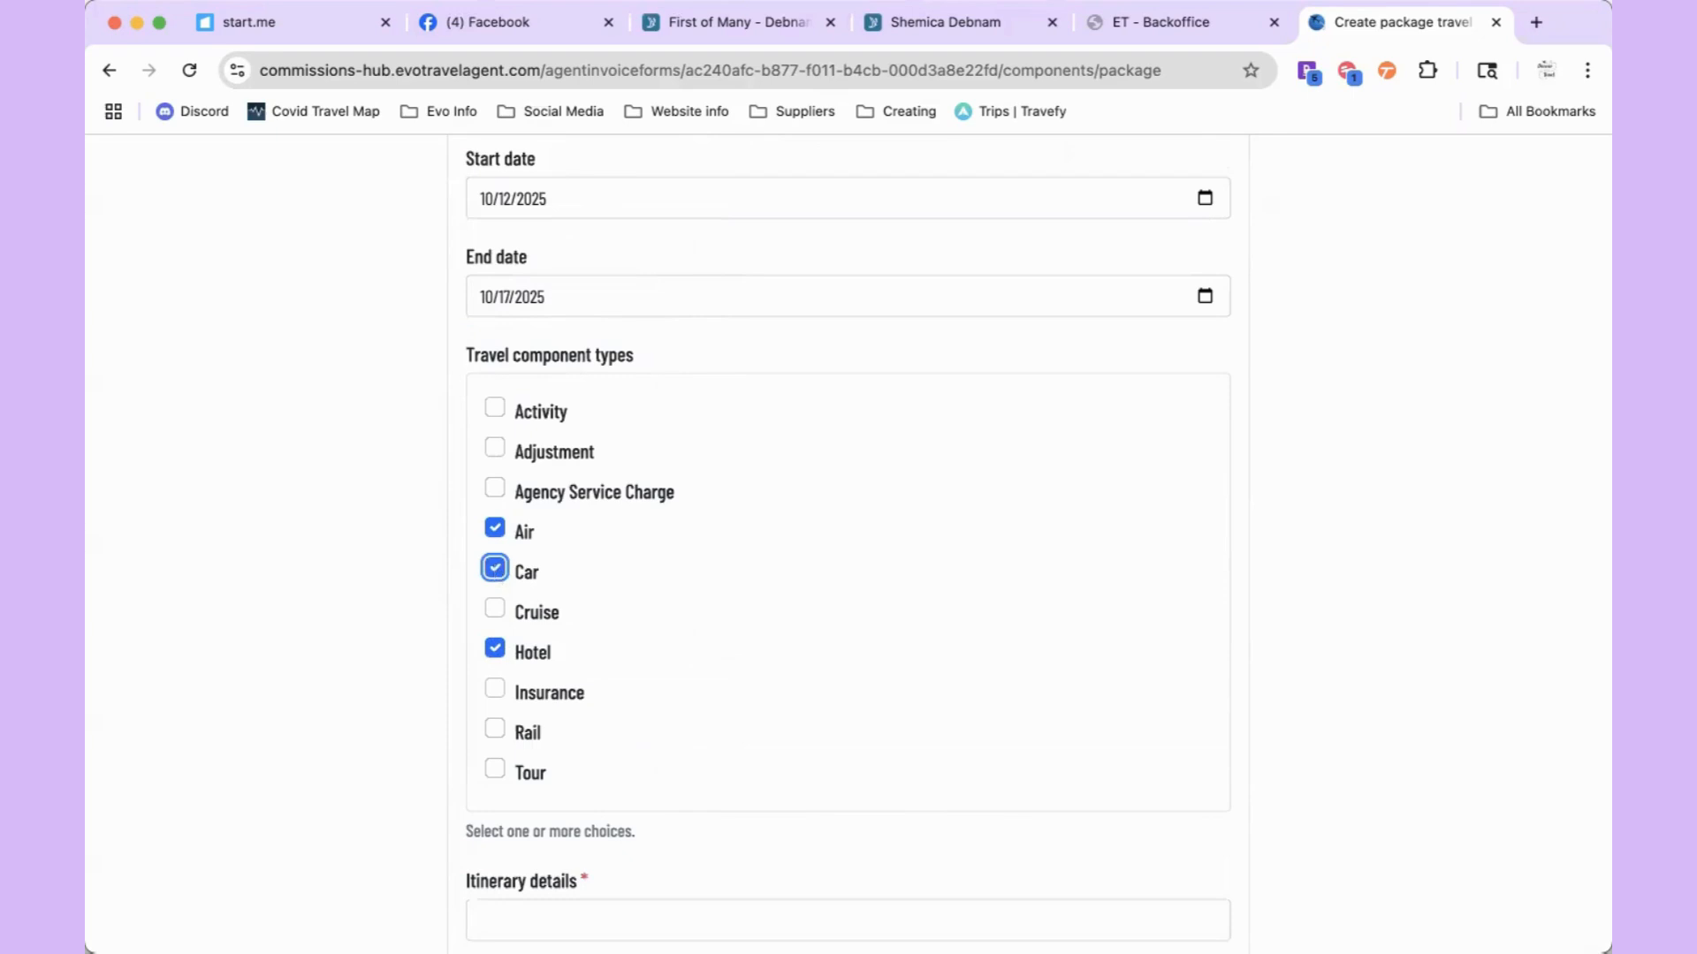
key(super+Tab)
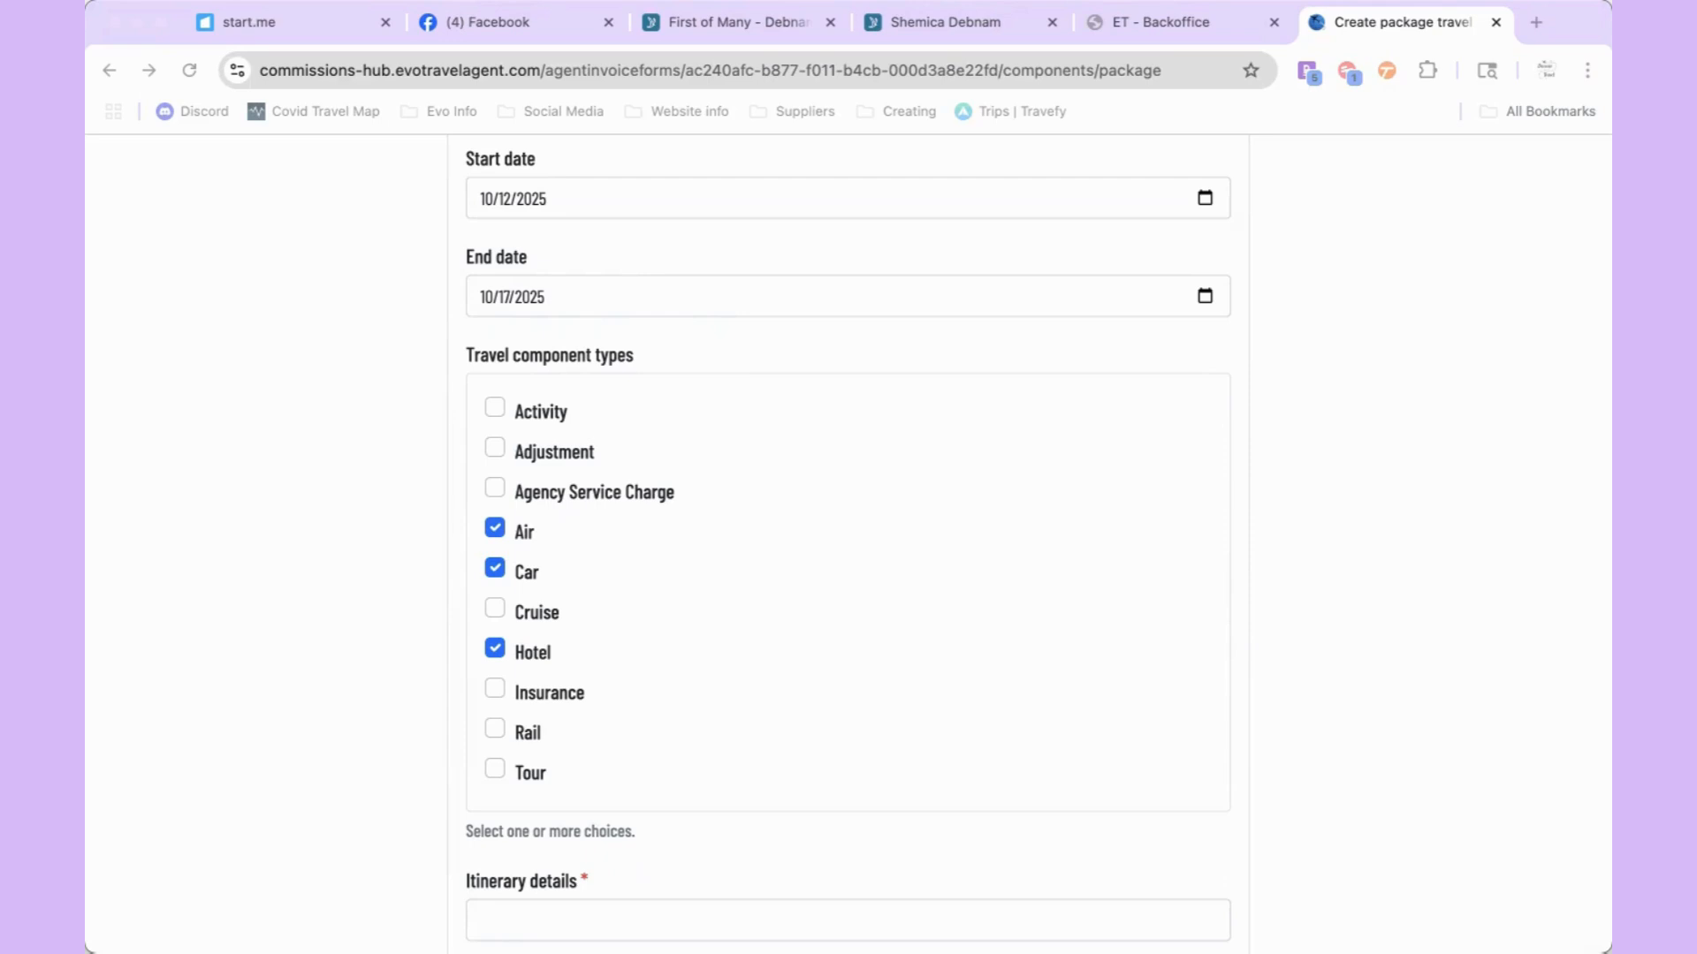
scroll(752, 730, down, 5)
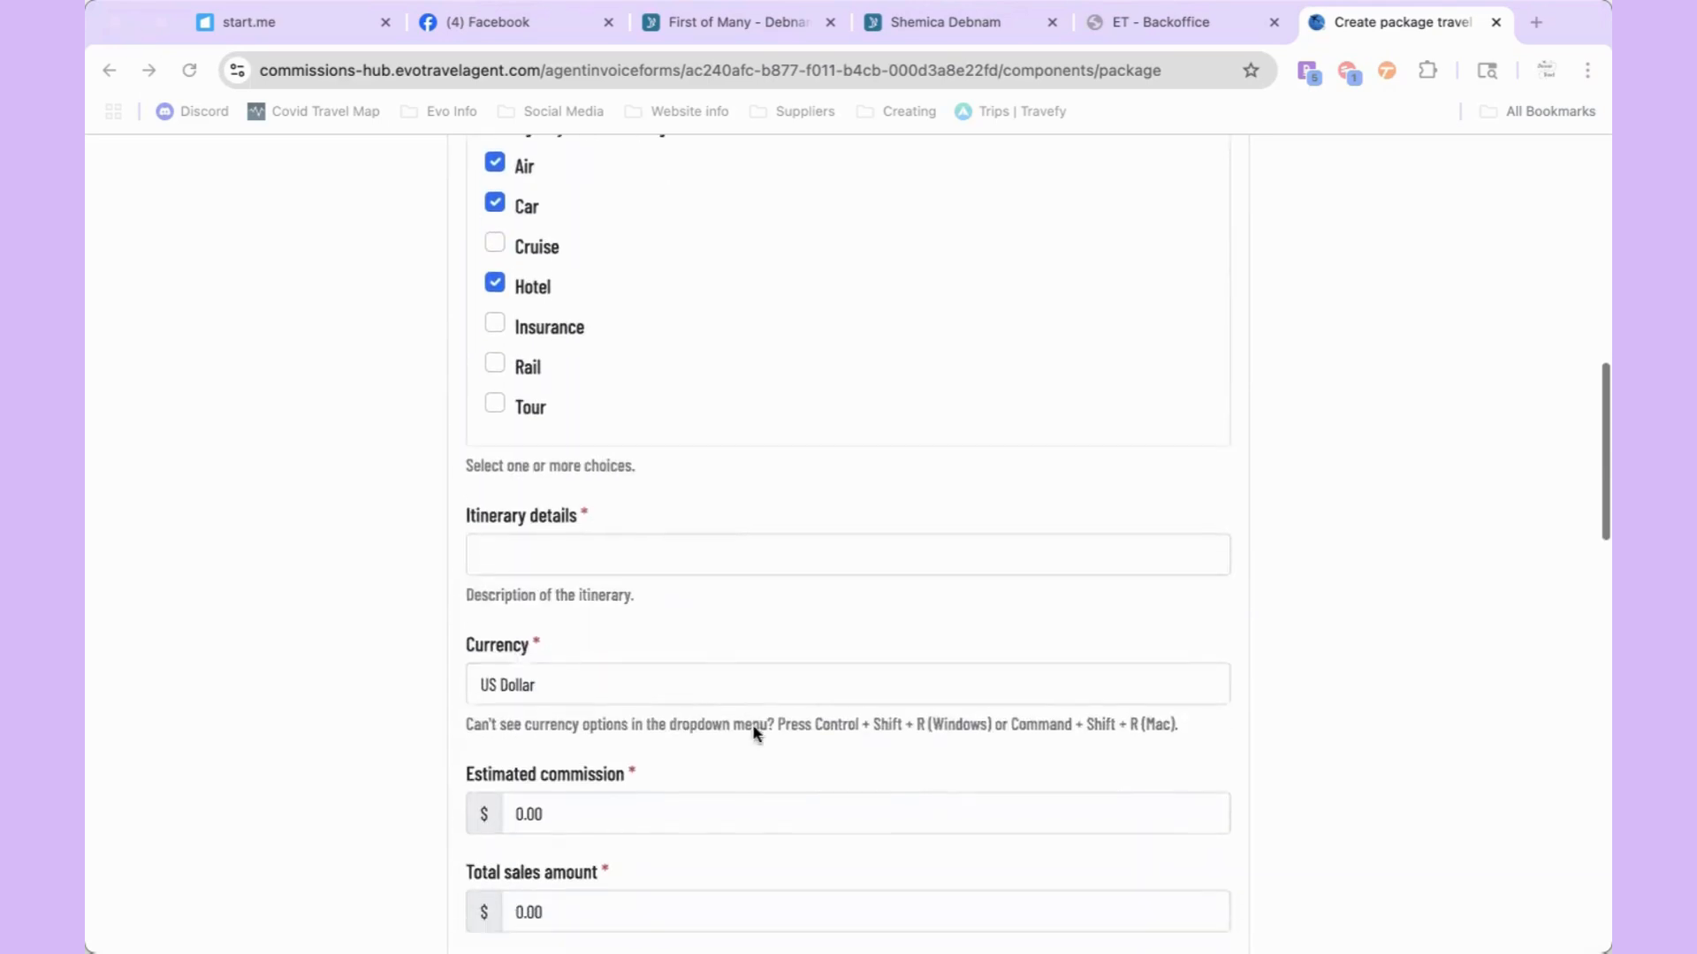
Step: Enter the itinerary details 'Roundtrip Flights, Roundtrip Transfers, and All-Inclusive Hotel Stay', fixing typos
click(697, 557)
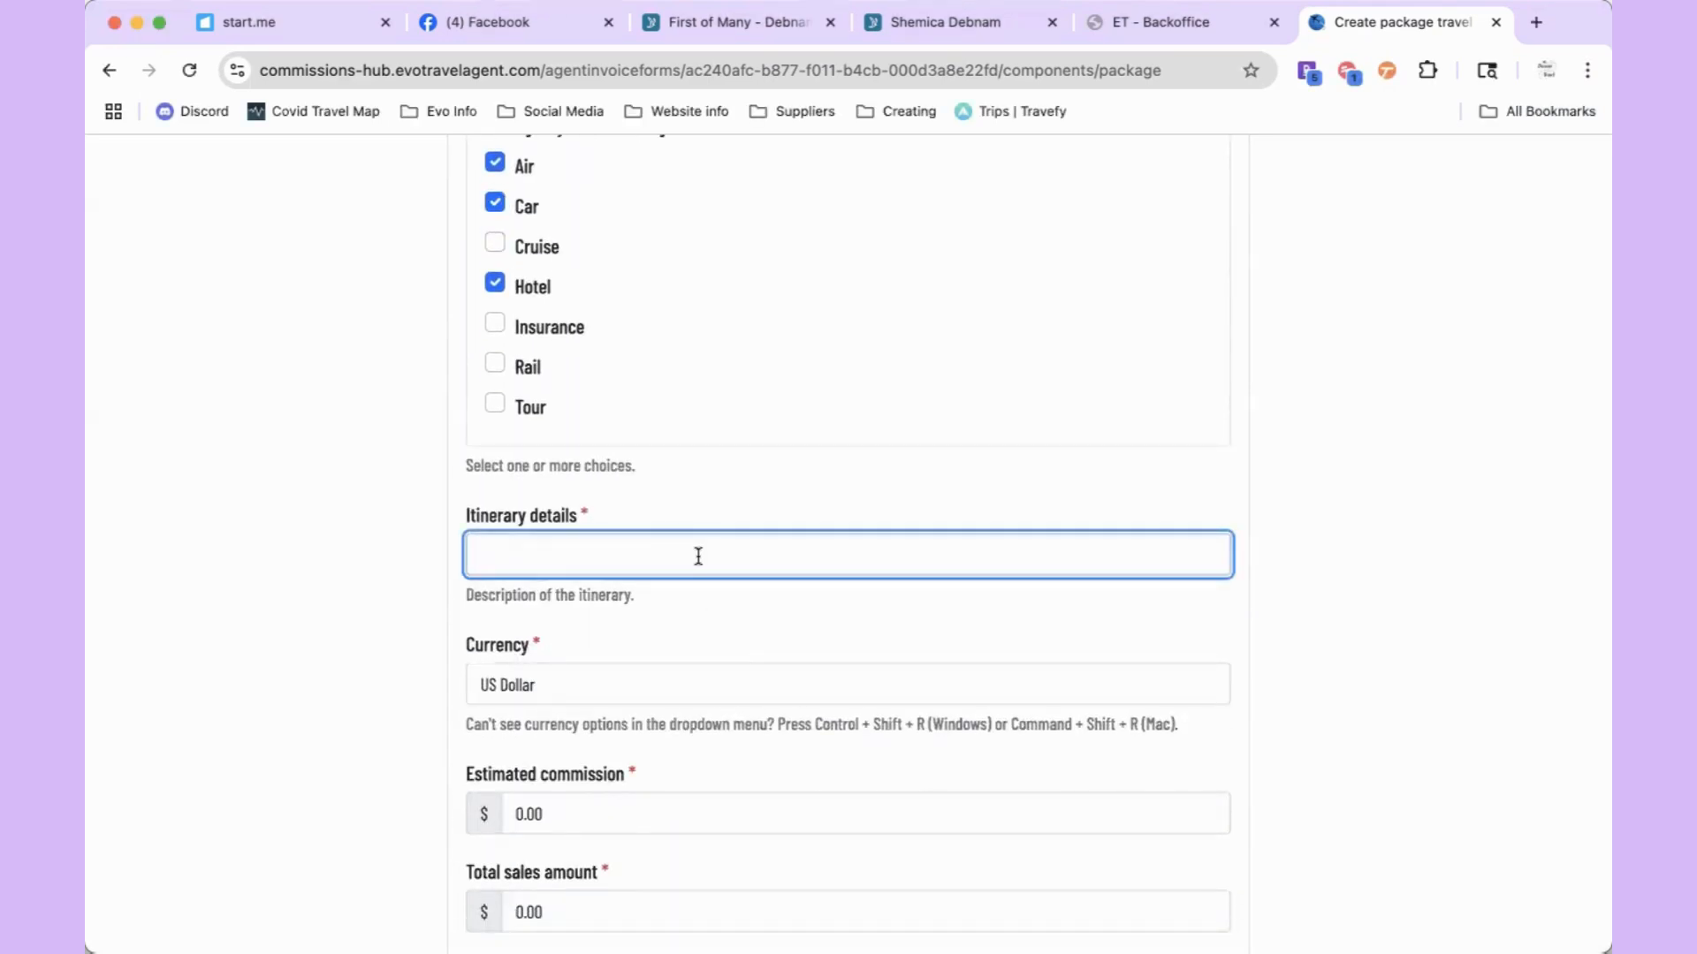
text(gh)
key(BackSpace)
key(BackSpace)
key(BackSpace)
key(BackSpace)
key(BackSpace)
text(Roundtrip Flights, Roubdtrip Tra)
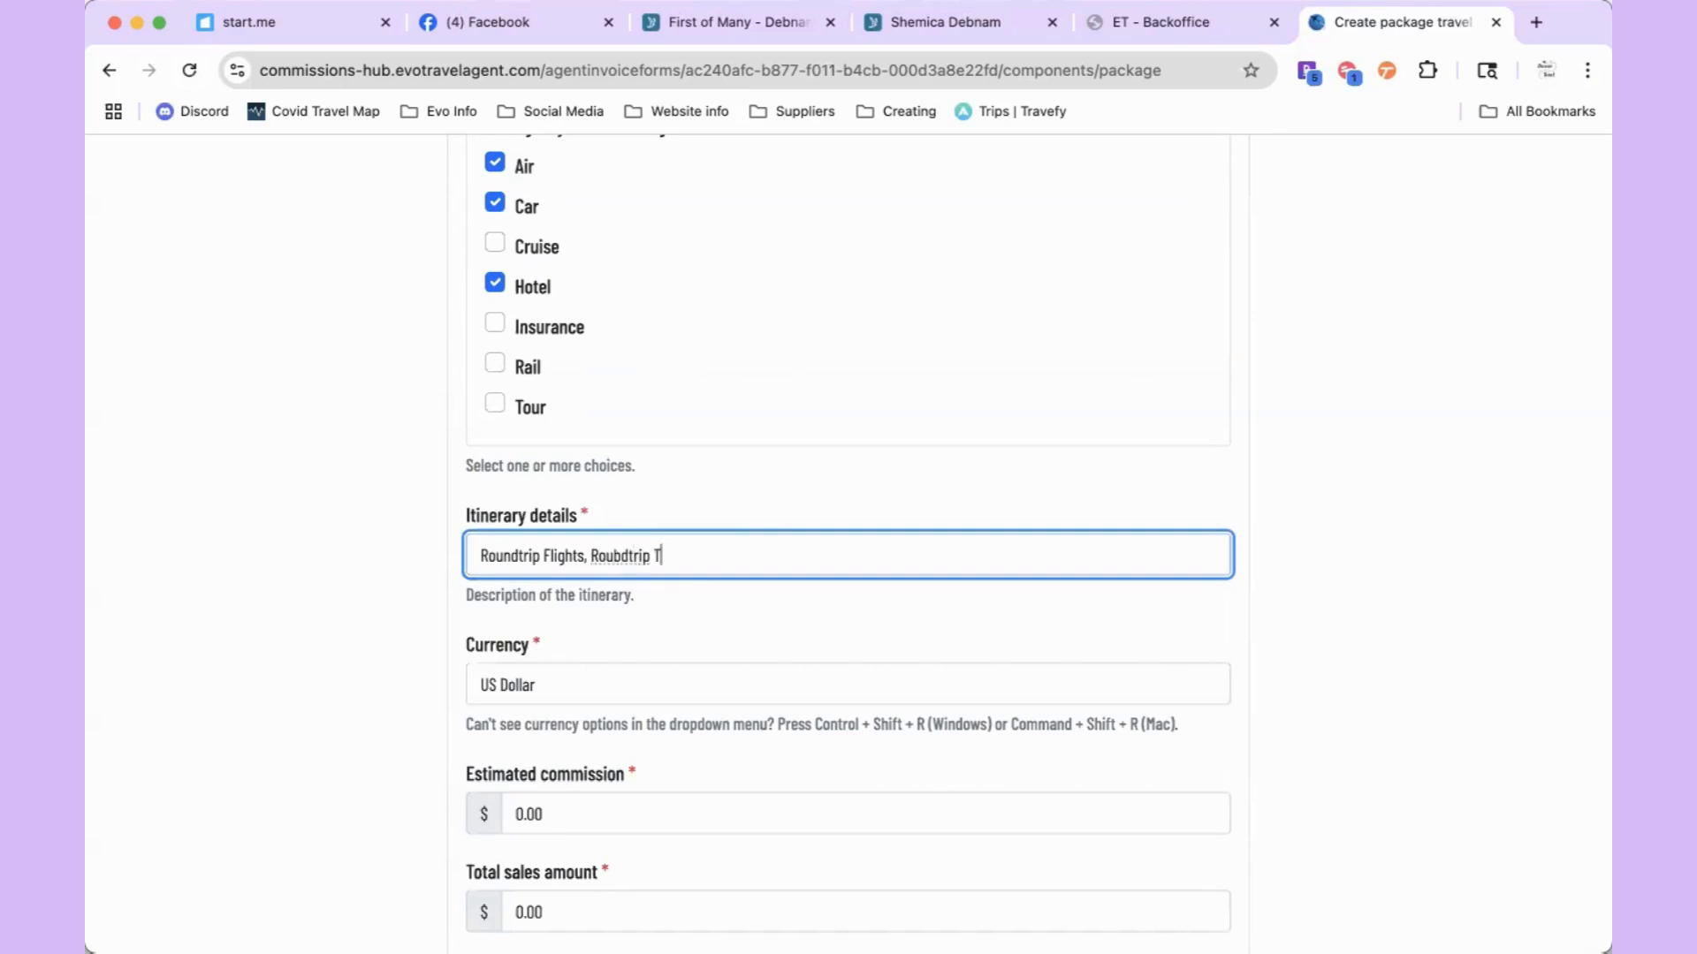
key(BackSpace)
key(BackSpace)
key(BackSpace)
key(BackSpace)
key(BackSpace)
key(BackSpace)
key(BackSpace)
text(ndtrip Tr)
text(ansfers,)
text( Oh)
key(BackSpace)
key(BackSpace)
text(H)
key(BackSpace)
text(and All-Inclusive Hotel Sty)
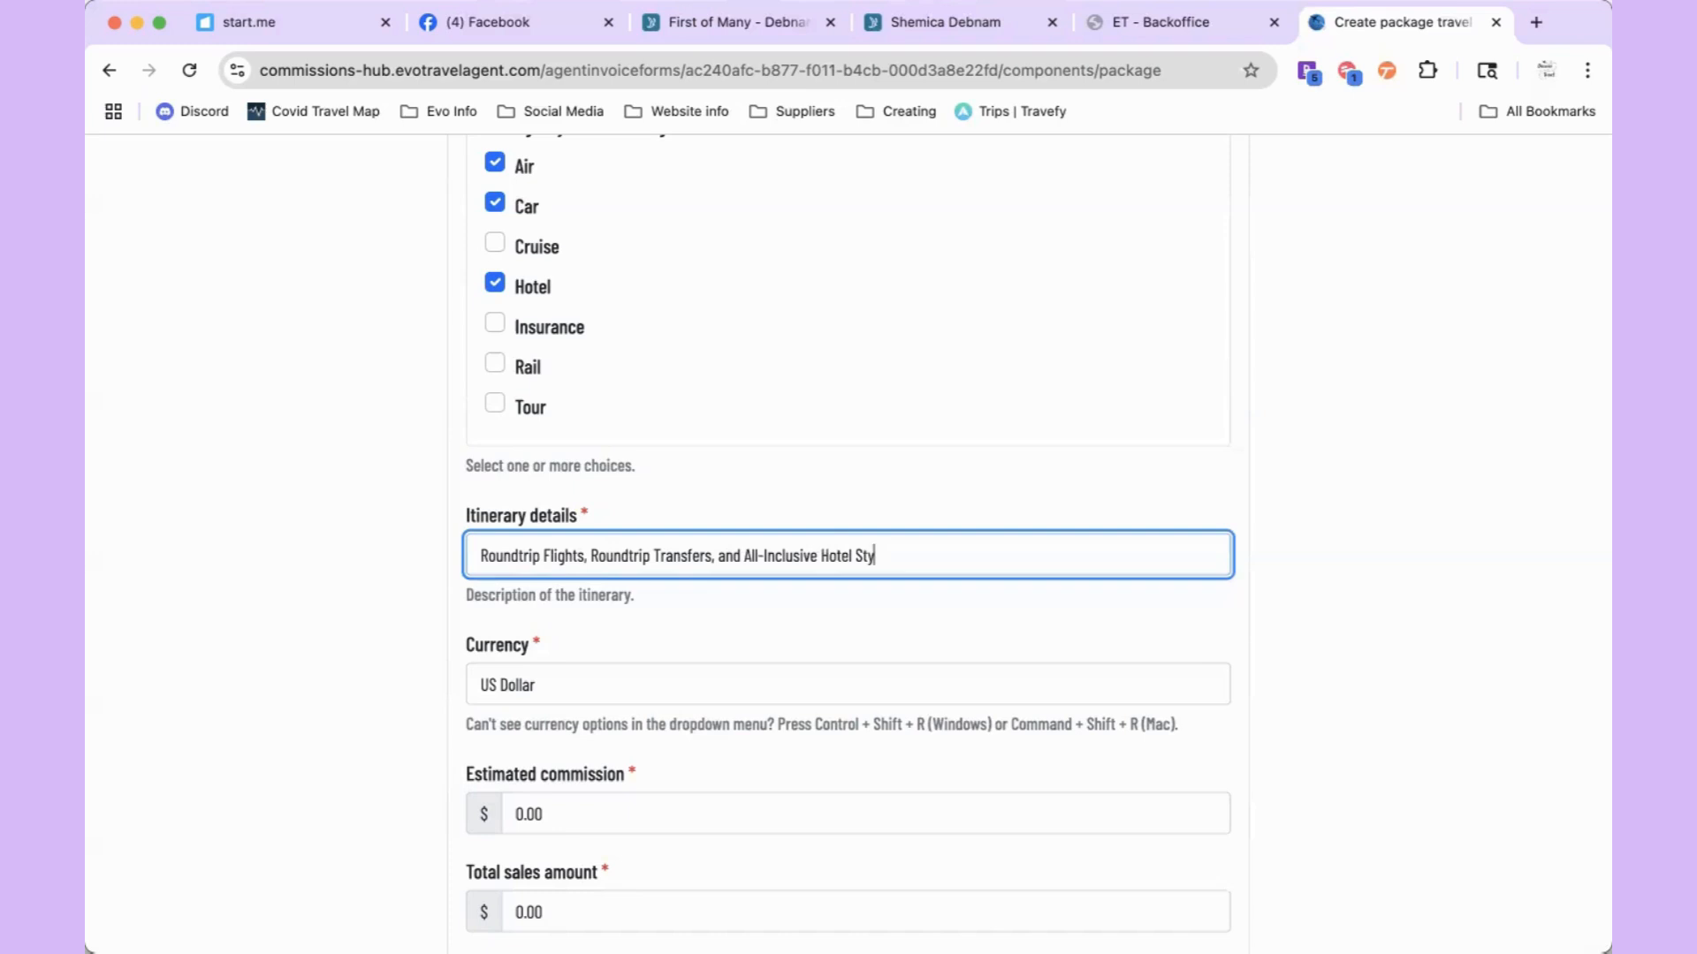
key(BackSpace)
text(ay at Ri)
Step: Finish the itinerary field and switch over to the Zoom meeting window
click(727, 618)
scroll(727, 617, down, 4)
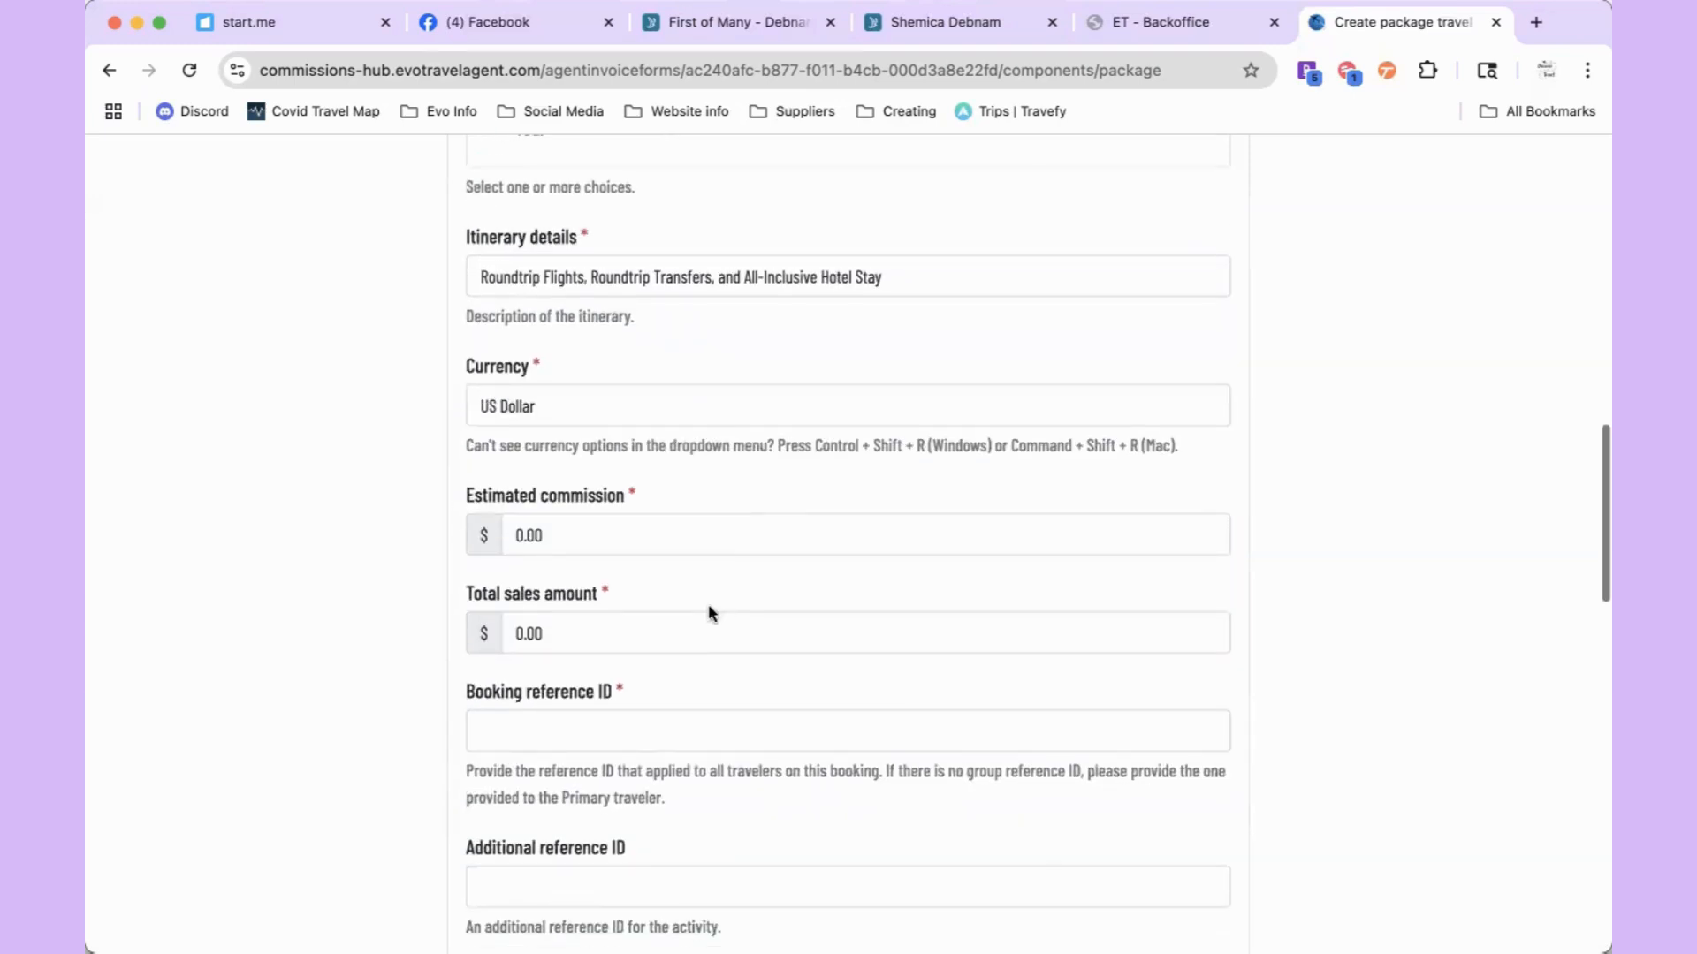
click(136, 23)
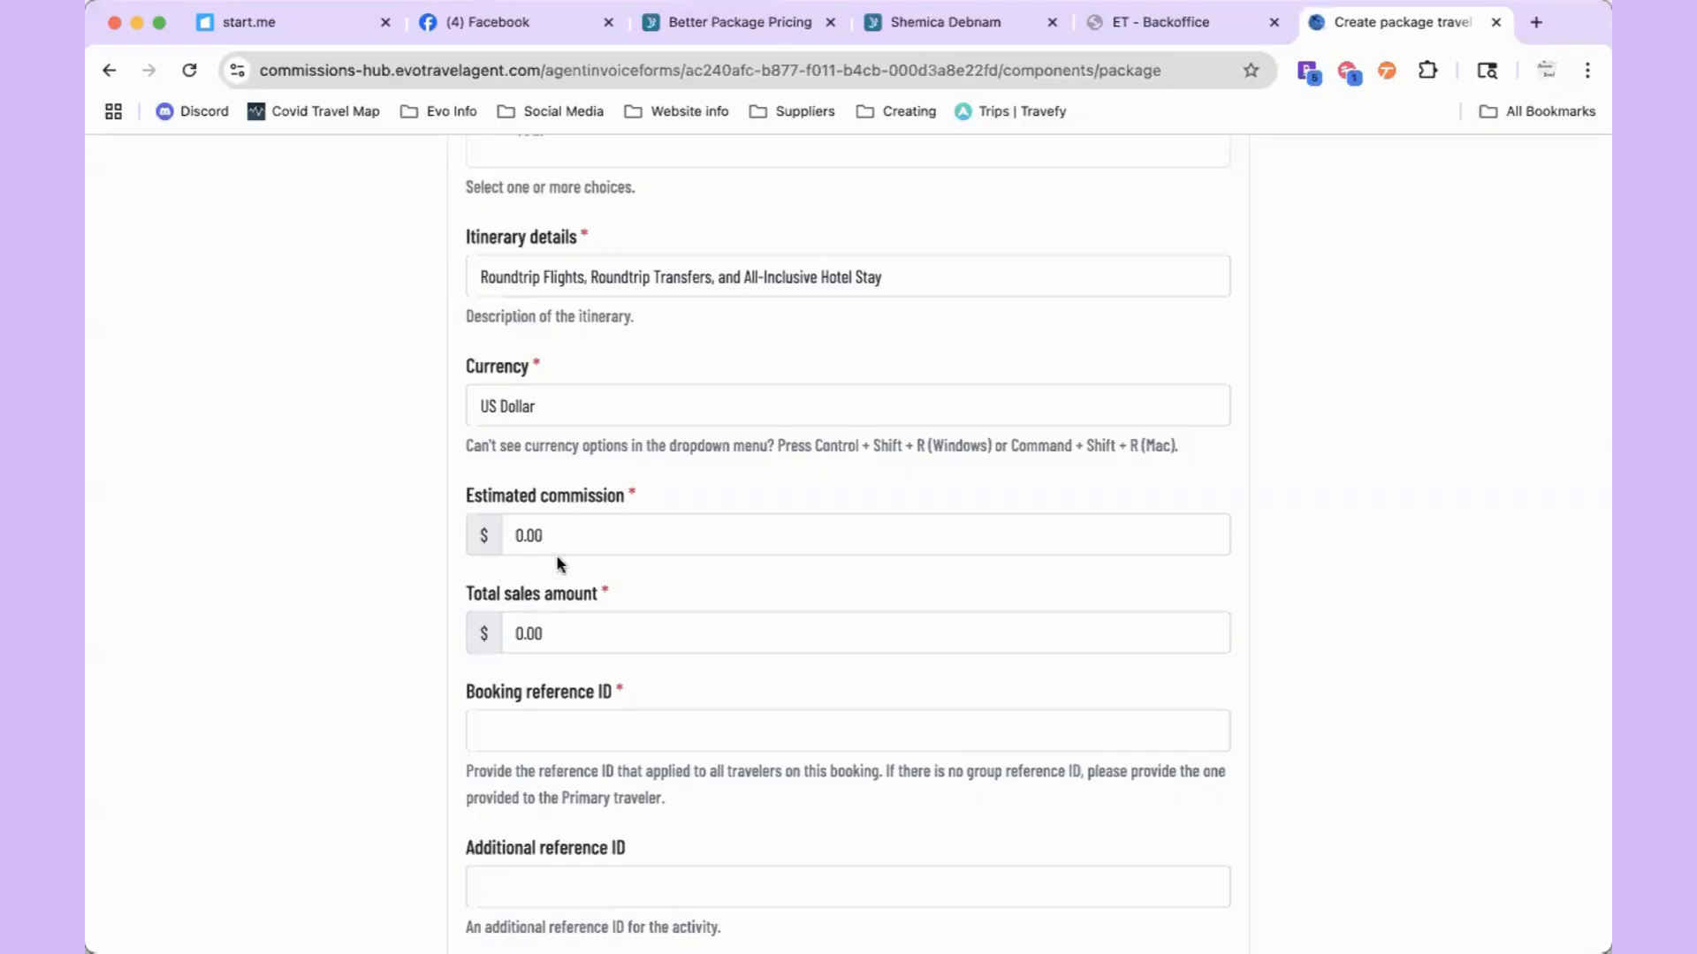
Step: Enter 257.56 as the package's estimated commission
click(521, 537)
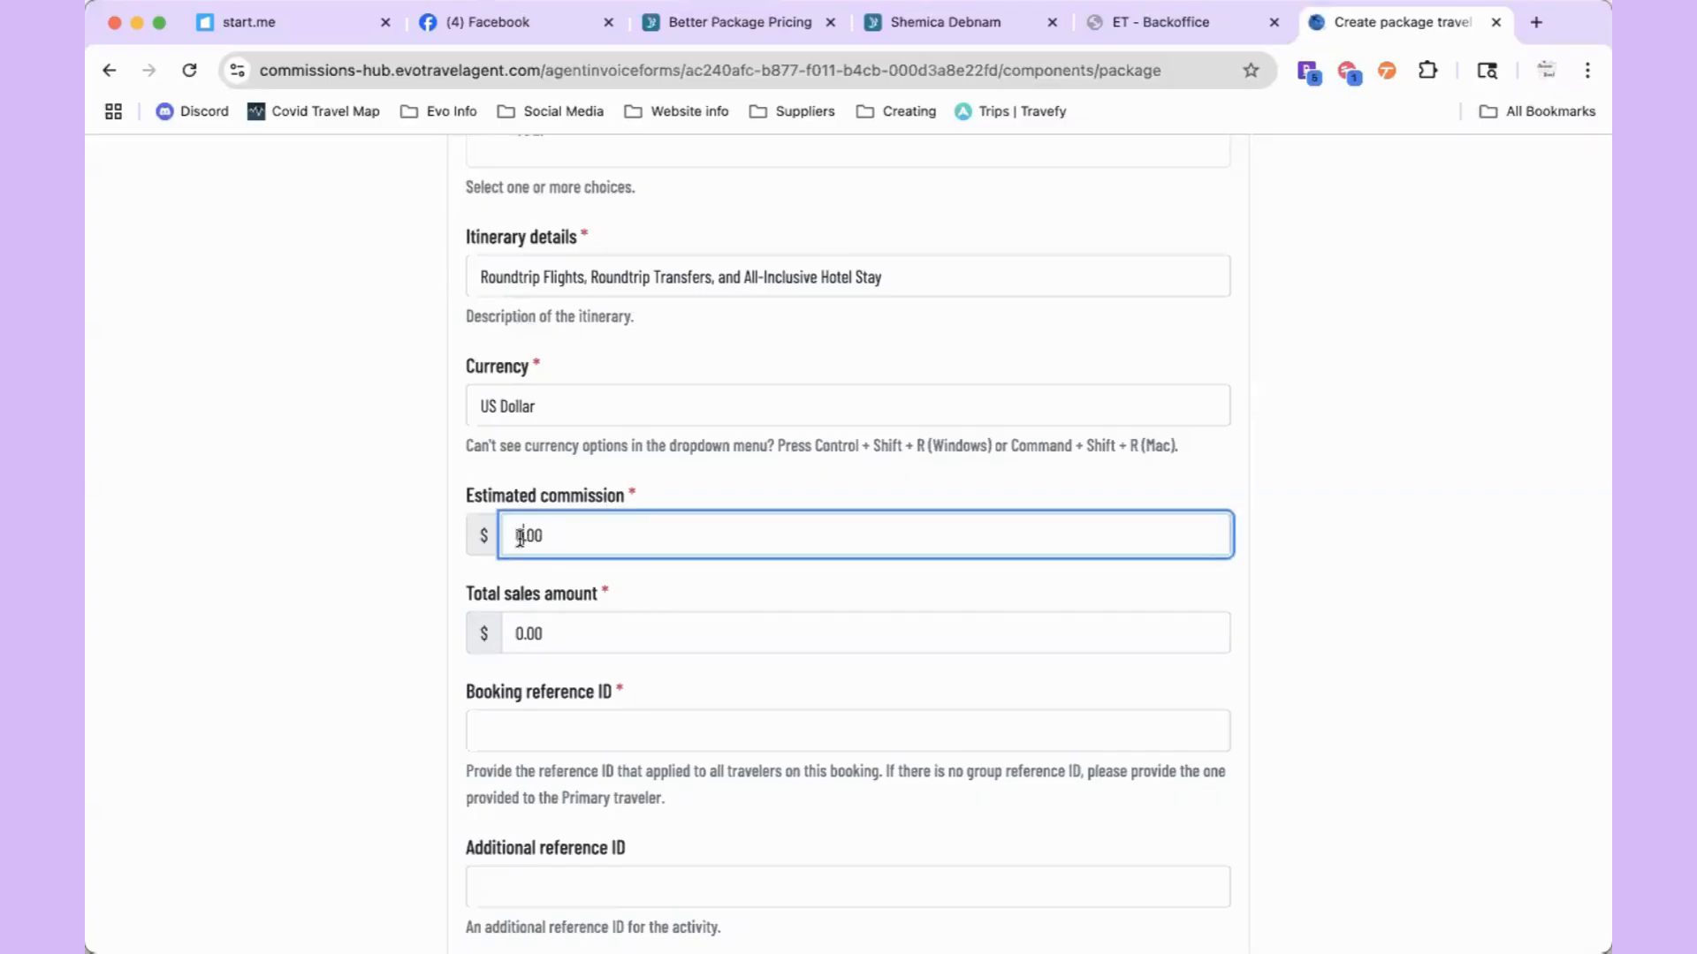
text(257)
key(BackSpace)
key(BackSpace)
text(56)
click(451, 798)
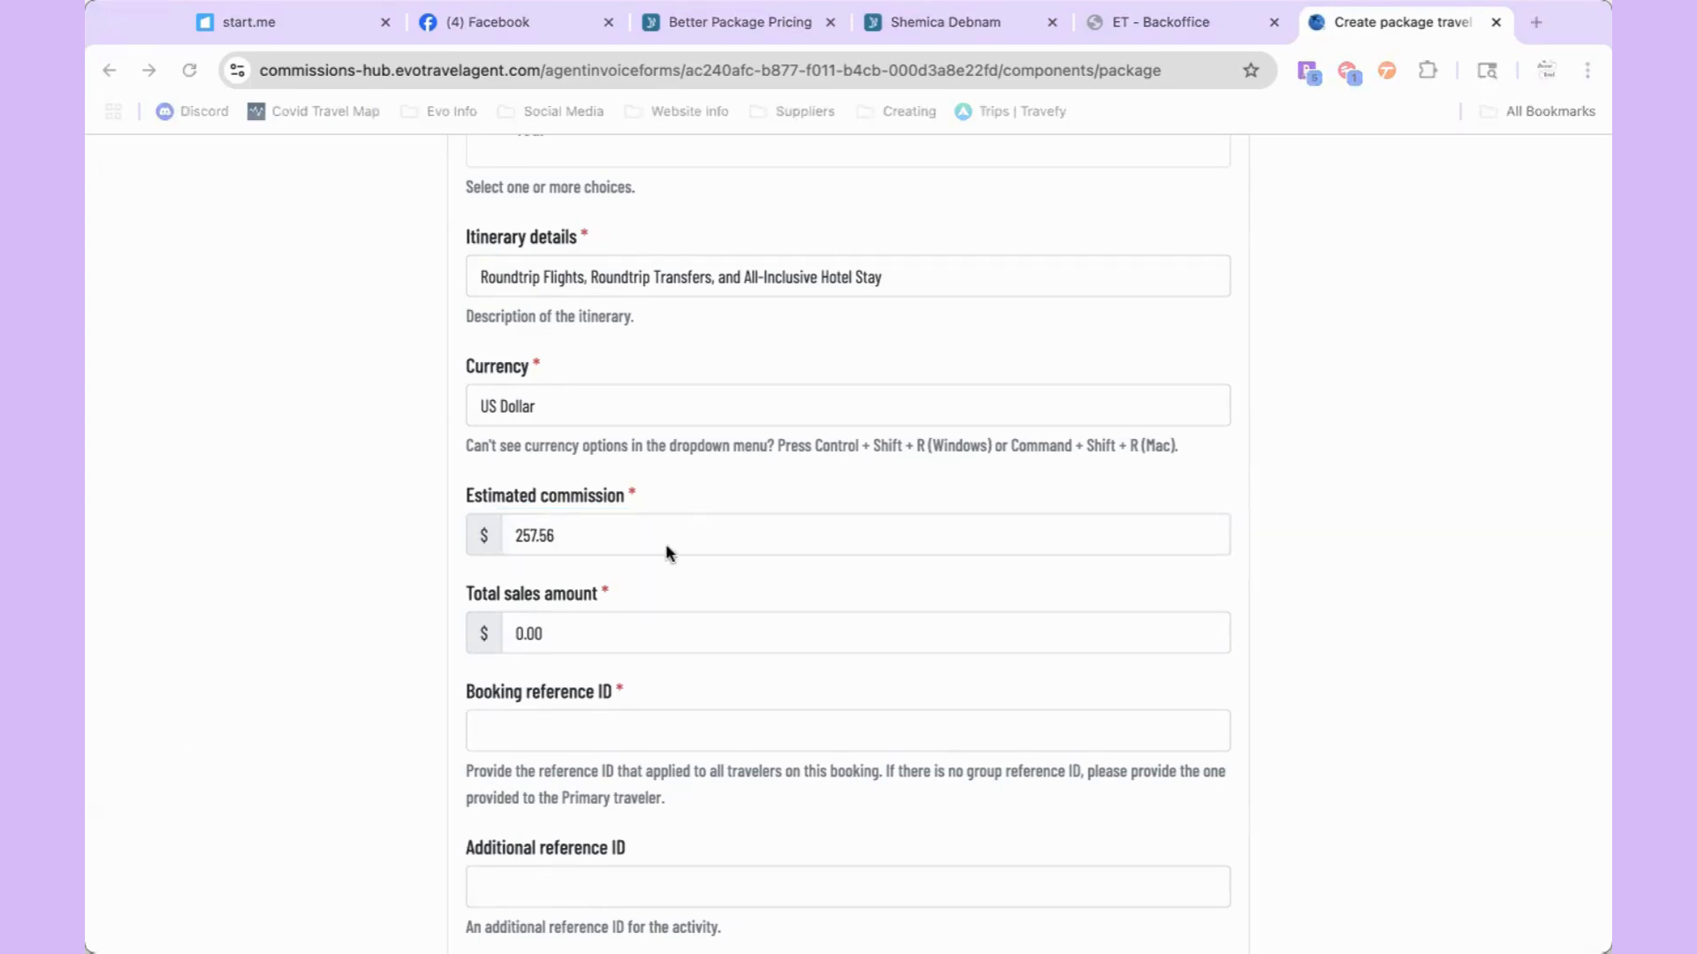
Step: Enter 2452.33 as the total sales amount, correcting the mistyped cents
click(565, 632)
text(245)
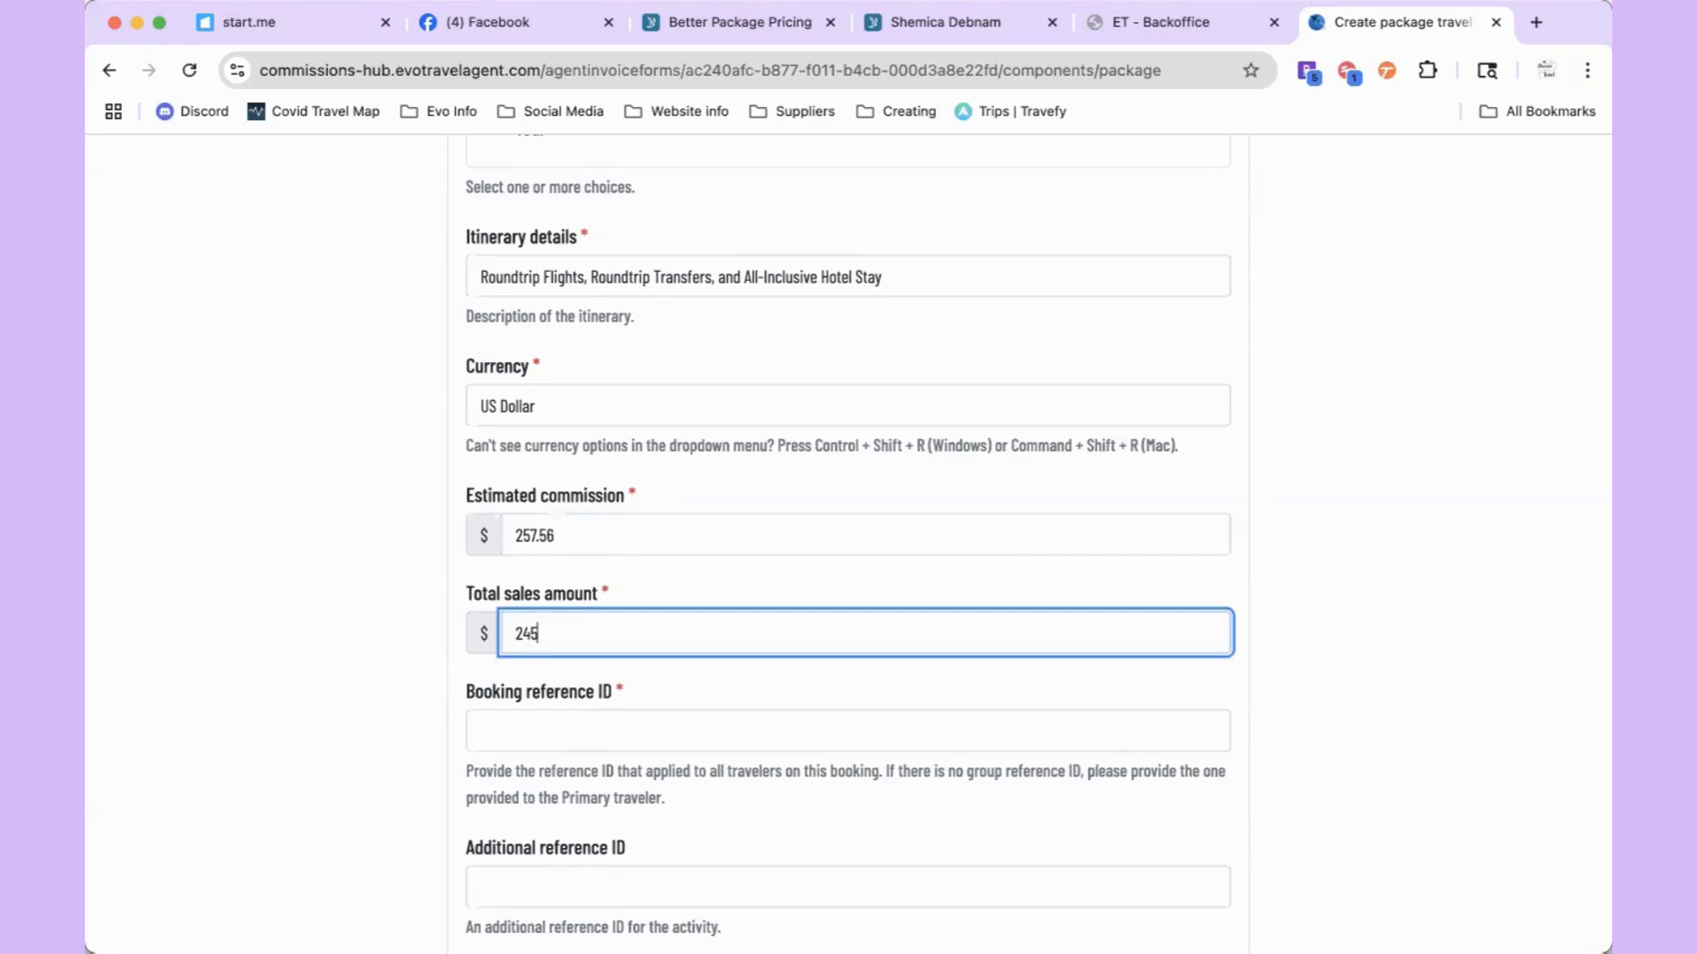
text(3.43)
click(104, 29)
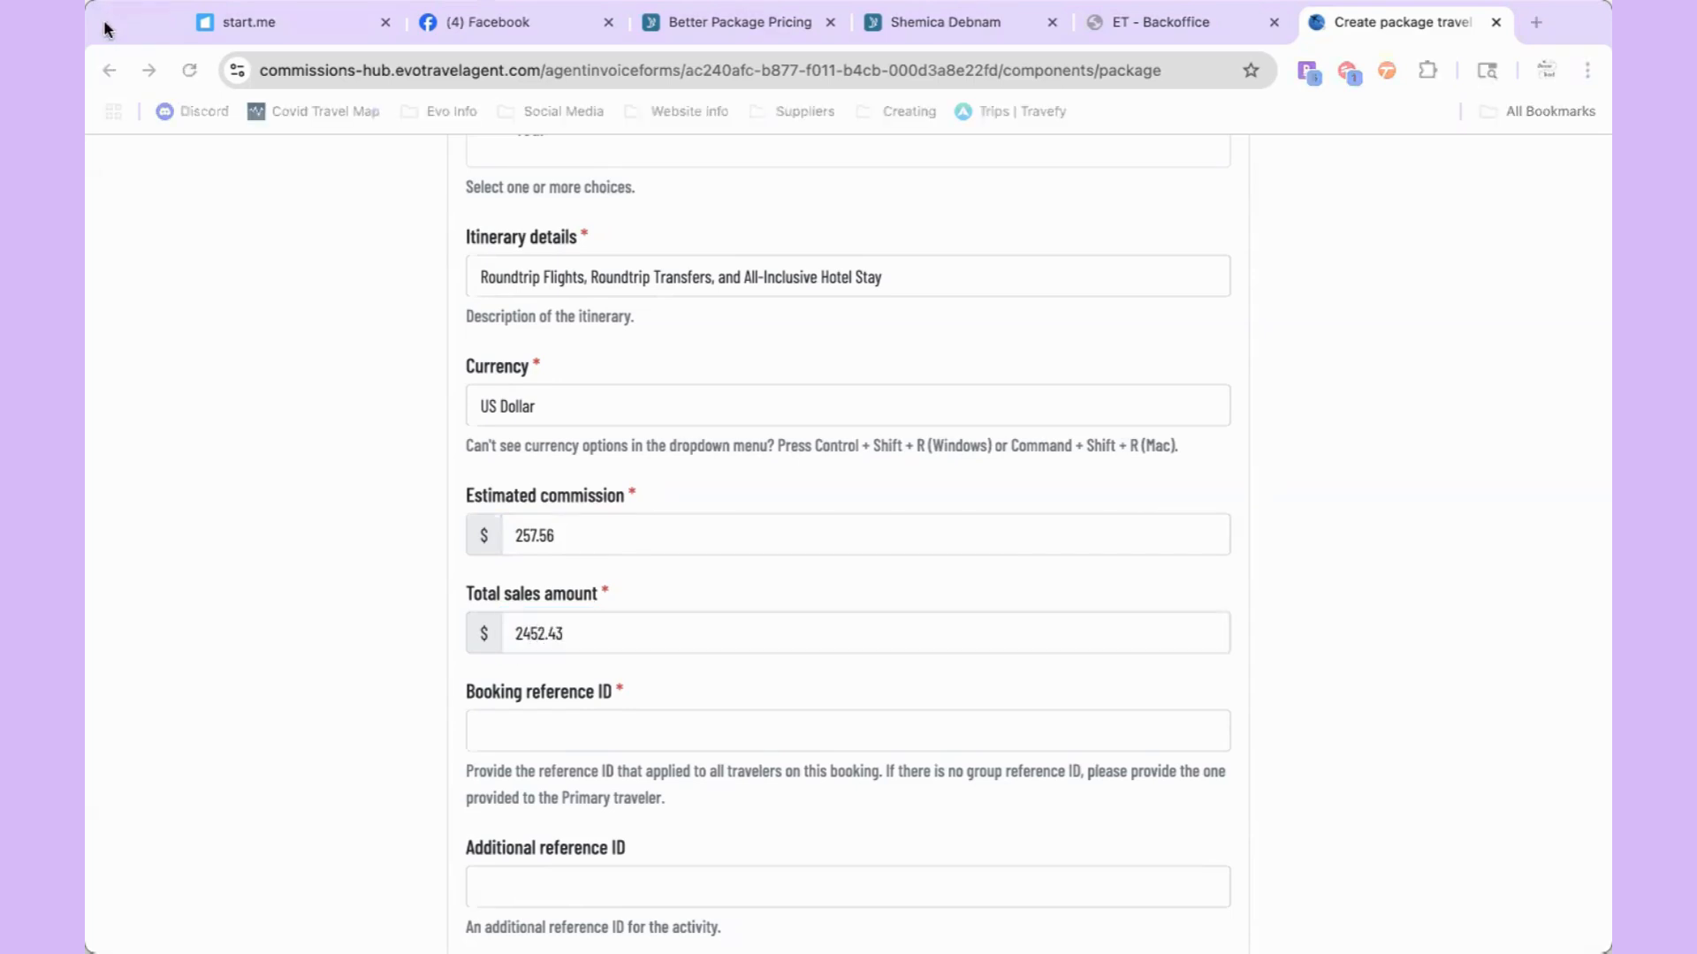
click(557, 643)
key(BackSpace)
key(BackSpace)
text(33)
click(567, 665)
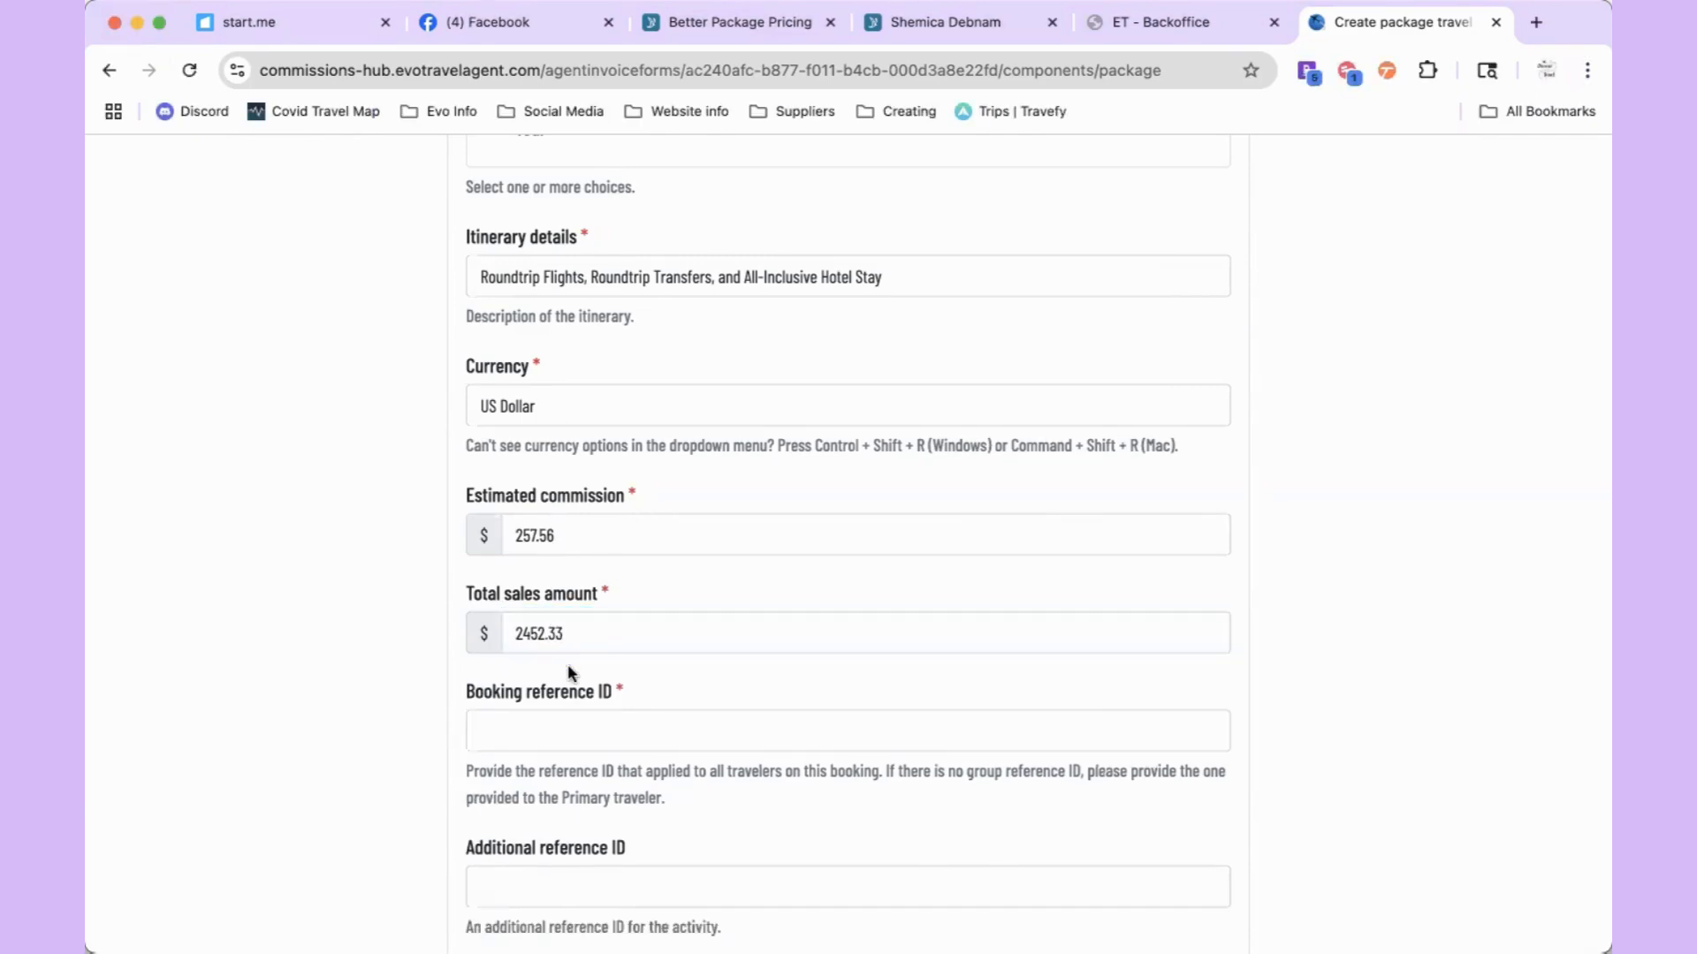
scroll(568, 664, down, 3)
scroll(569, 671, down, 3)
Step: Submit the Example 2 commission tracking form with its FunJet Vacations package component
scroll(566, 654, up, 6)
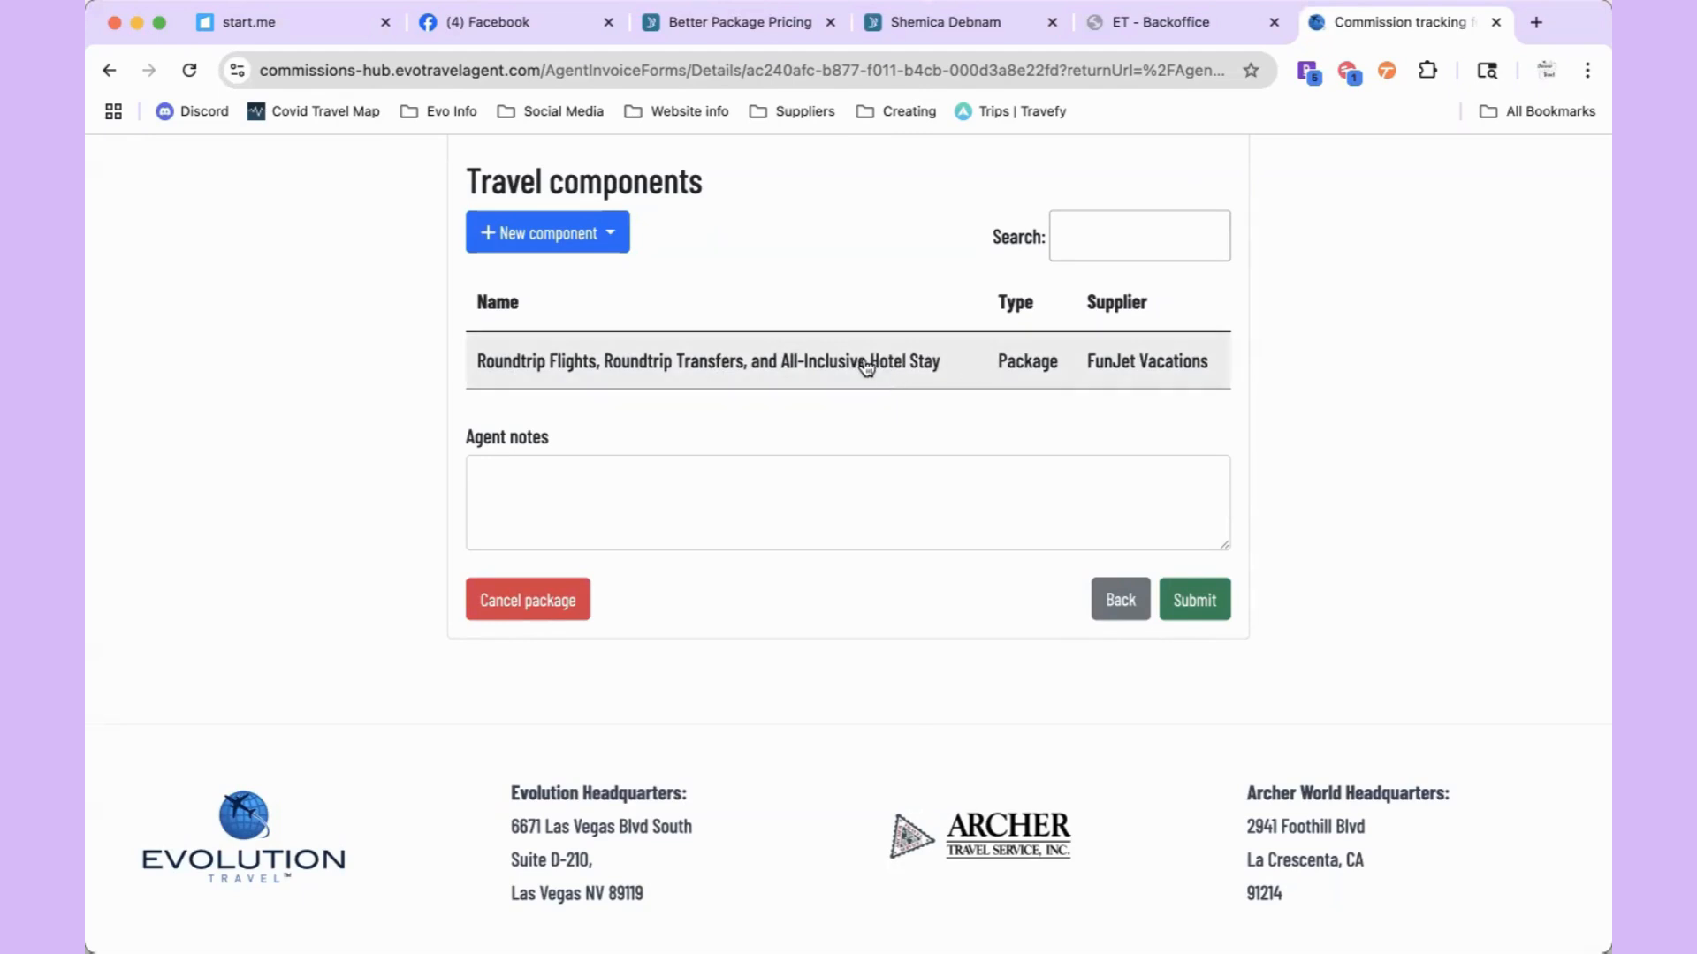
click(1186, 602)
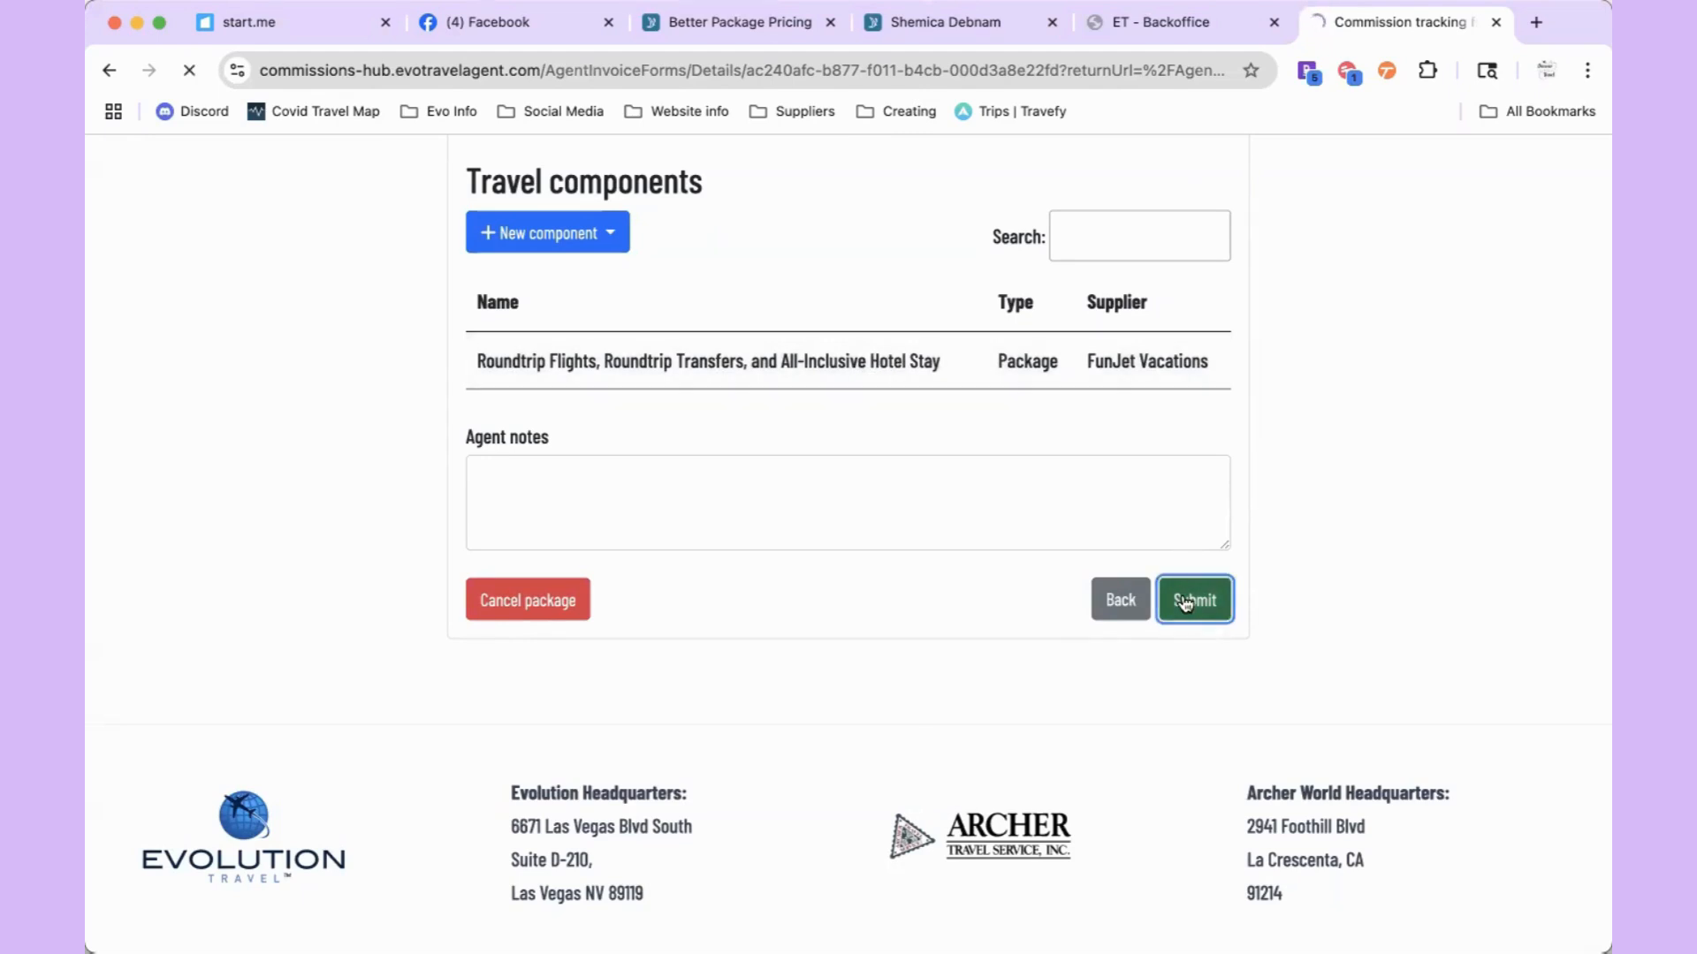